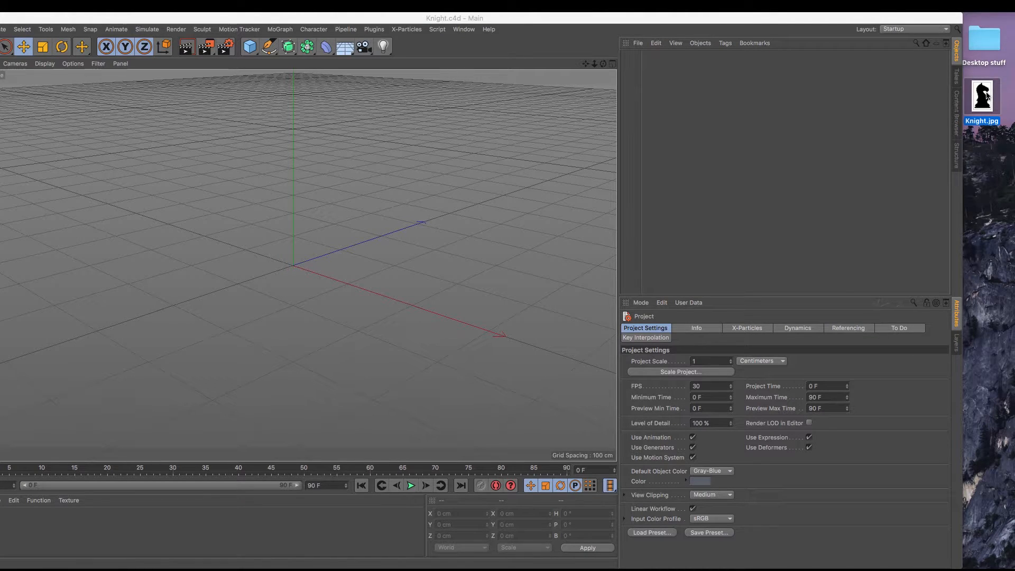
Import Knight.jpg from the desktop as a new material, copying the image to the project location
{"action": "left_click_drag", "start_coordinate": [987, 96], "coordinate": [228, 534]}
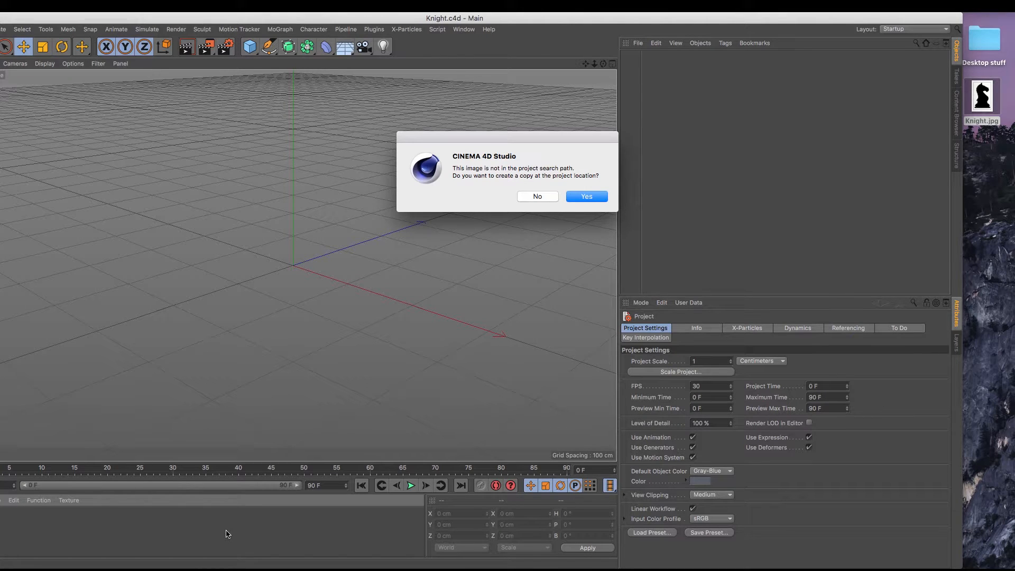
{"action": "left_click", "coordinate": [587, 197]}
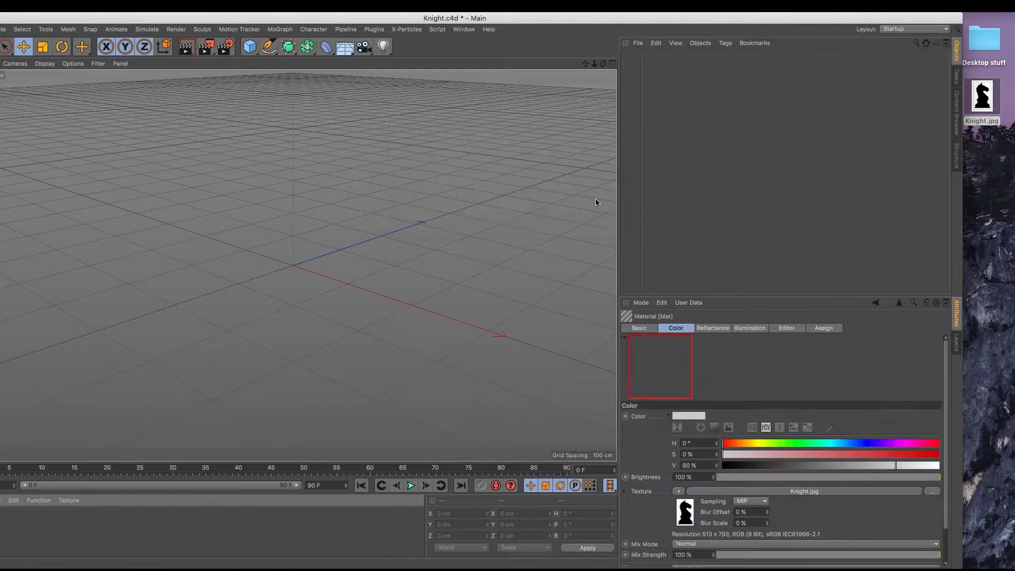
{"action": "left_click_drag", "start_coordinate": [473, 21], "coordinate": [525, 21]}
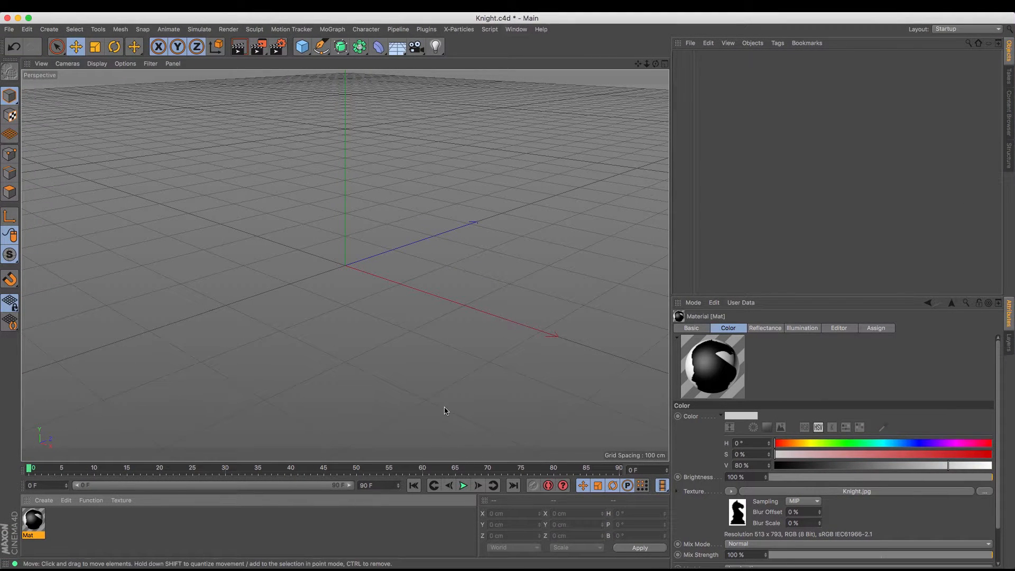
Disable the Reflectance channel of the Knight image material
{"action": "double_click", "coordinate": [32, 526]}
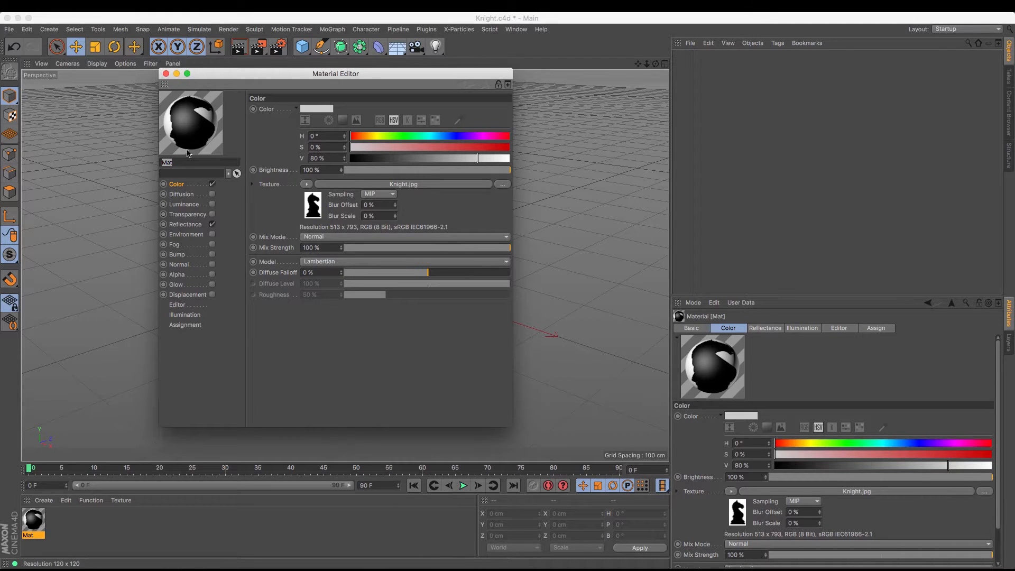
{"action": "left_click", "coordinate": [212, 225]}
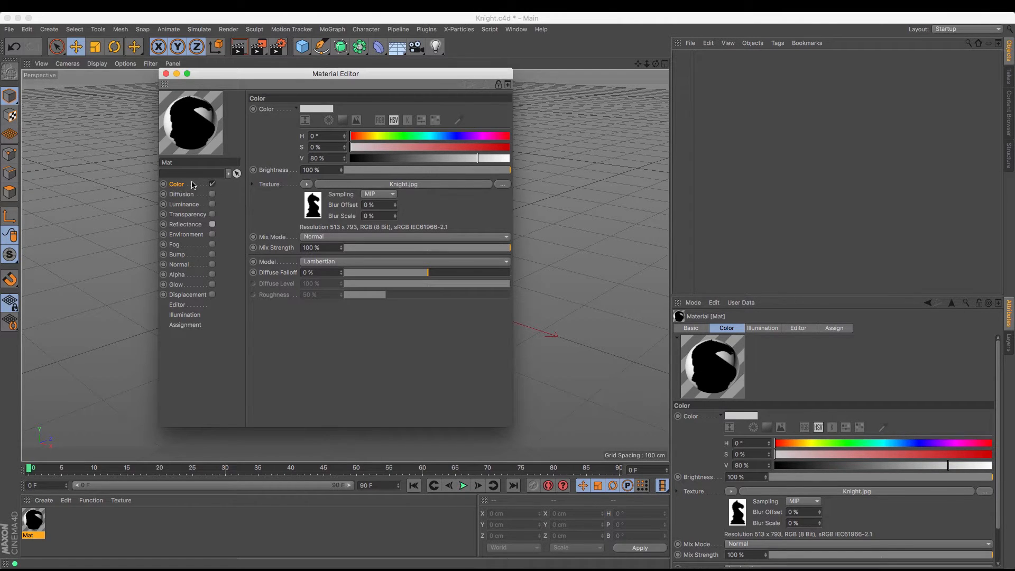
{"action": "left_click", "coordinate": [165, 74]}
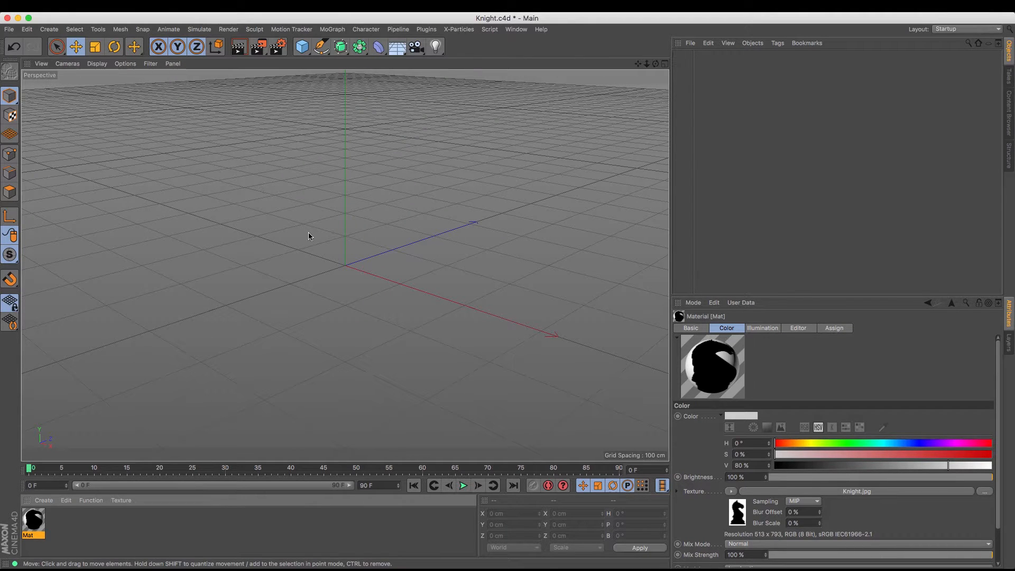
Add a Plane object and apply the Knight image material to it
{"action": "left_click", "coordinate": [302, 48]}
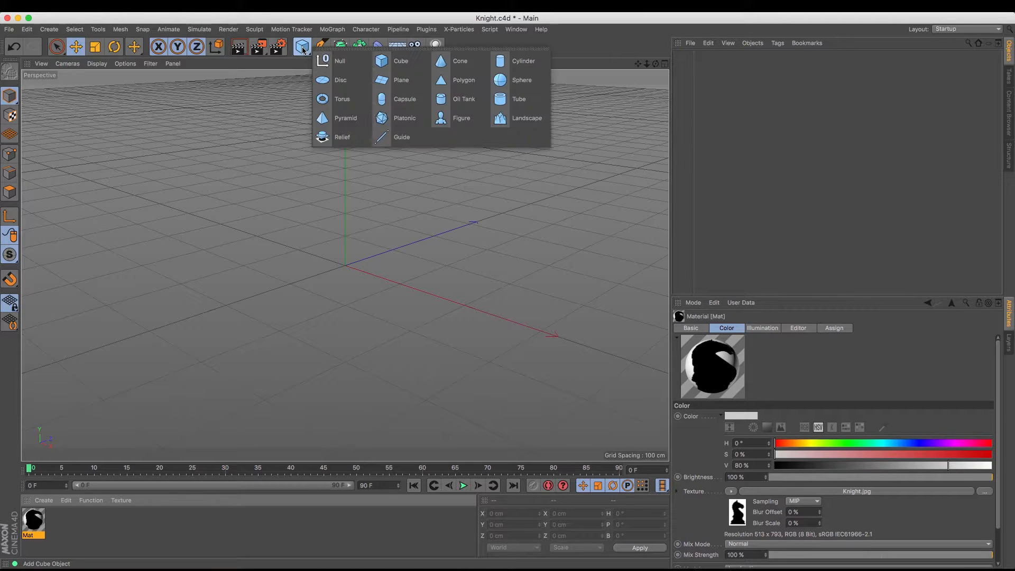
{"action": "left_click", "coordinate": [385, 83]}
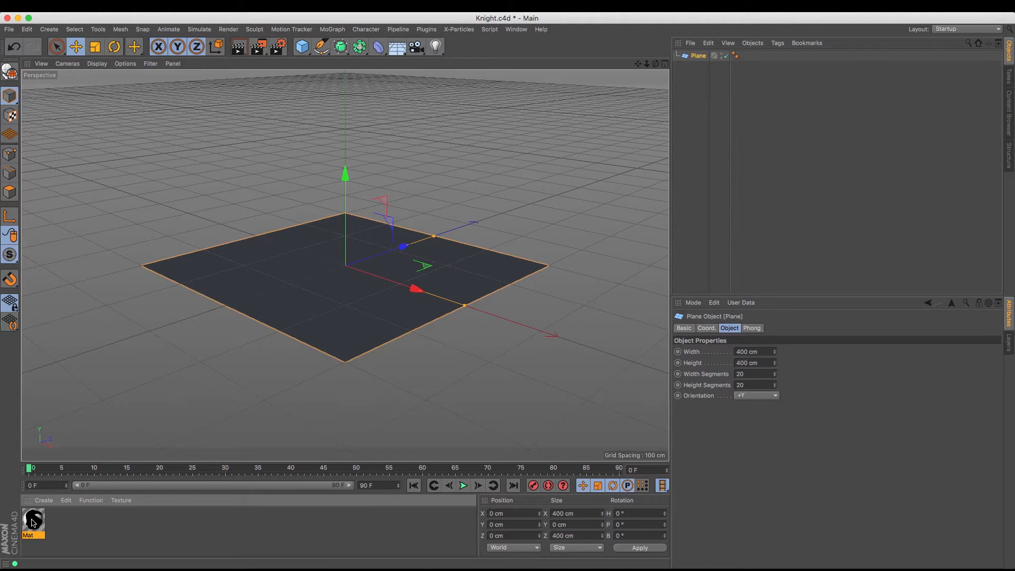
{"action": "left_click_drag", "start_coordinate": [31, 522], "coordinate": [324, 290]}
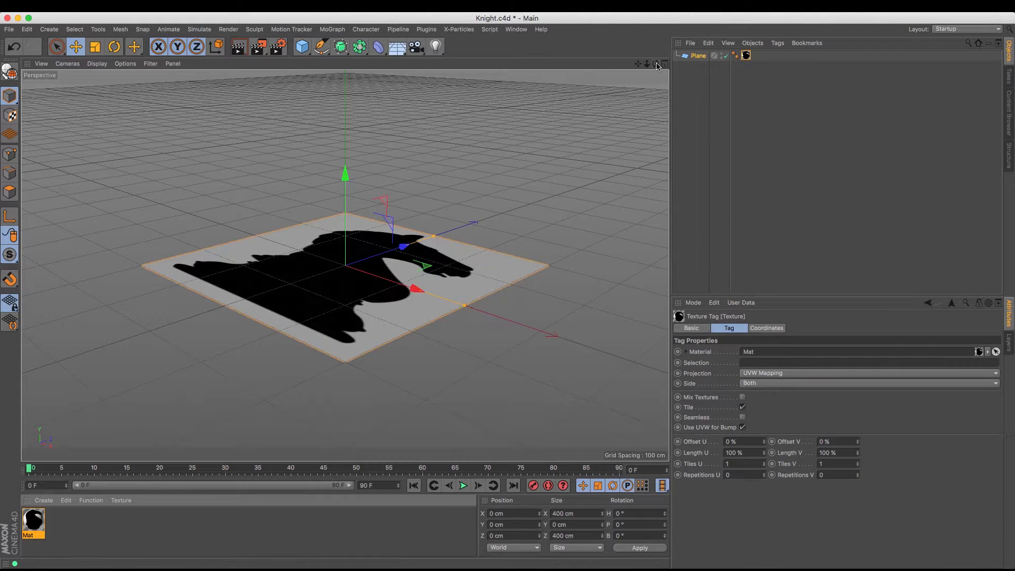
{"action": "left_click_drag", "start_coordinate": [657, 66], "coordinate": [634, 74]}
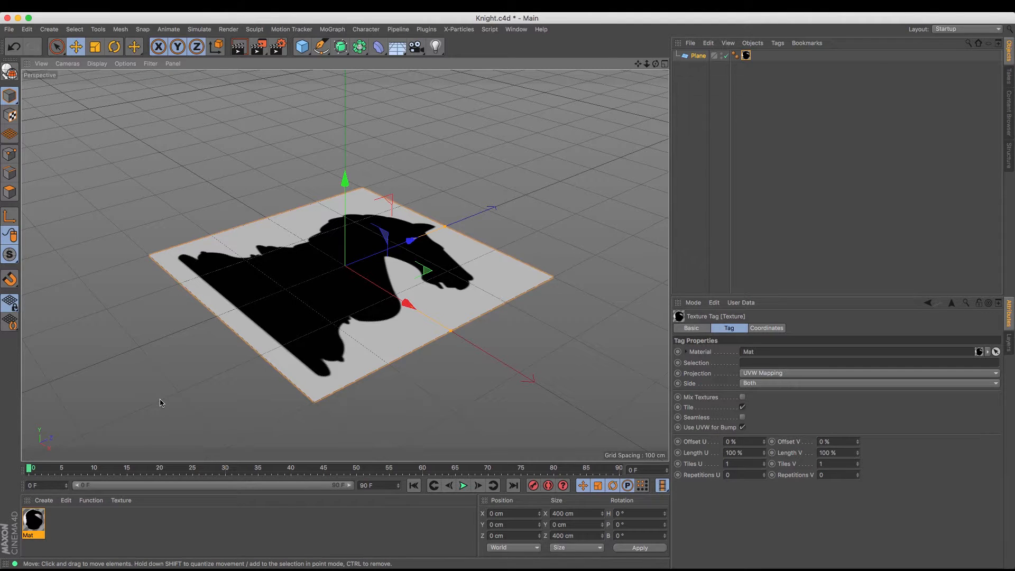
Set the plane's width to 513 cm and height to 713 cm, using the image resolution as reference
{"action": "left_click", "coordinate": [40, 520]}
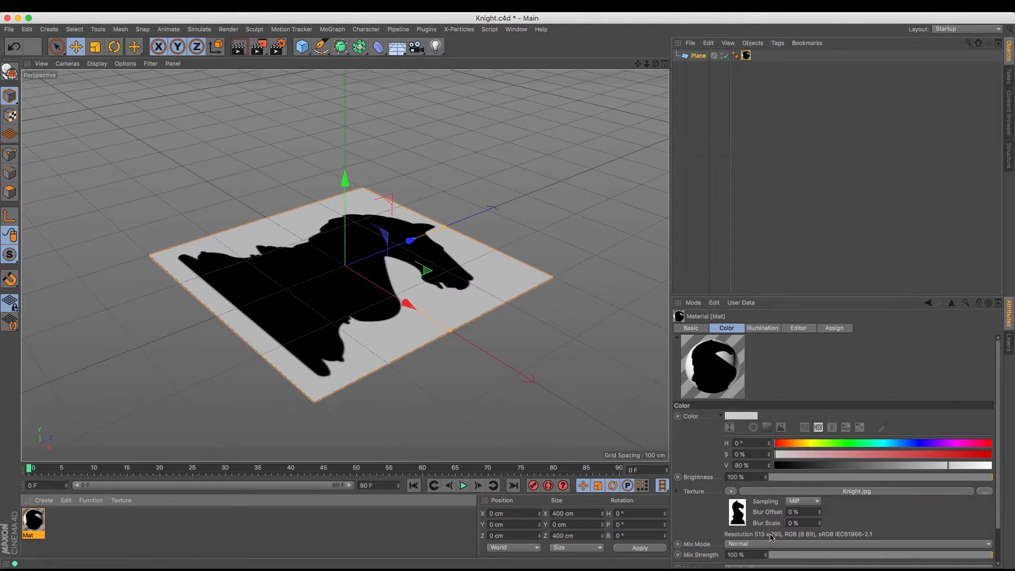
{"action": "left_click", "coordinate": [699, 56]}
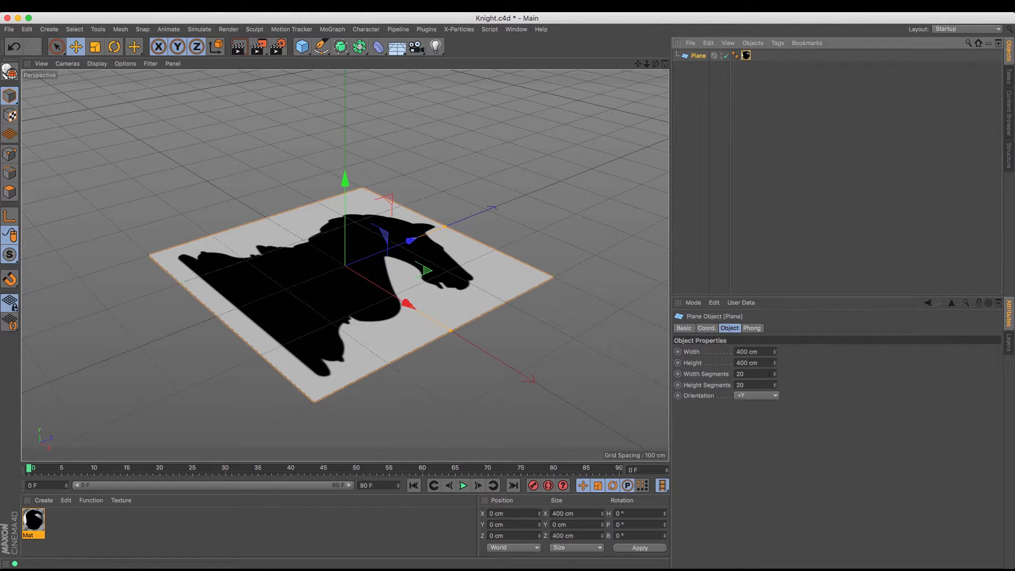
{"action": "double_click", "coordinate": [764, 352]}
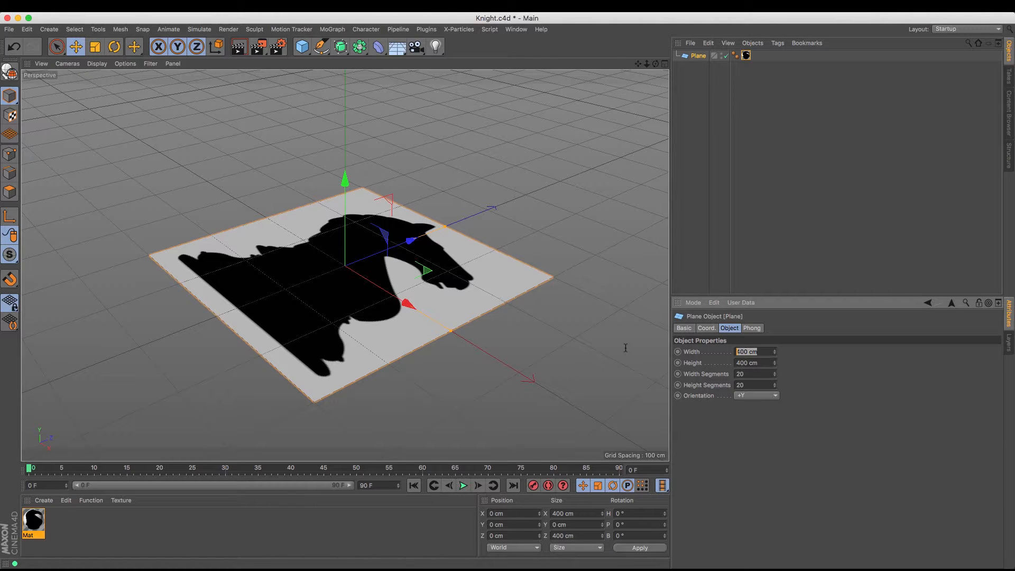
{"action": "type", "text": "513"}
{"action": "key", "text": "Tab"}
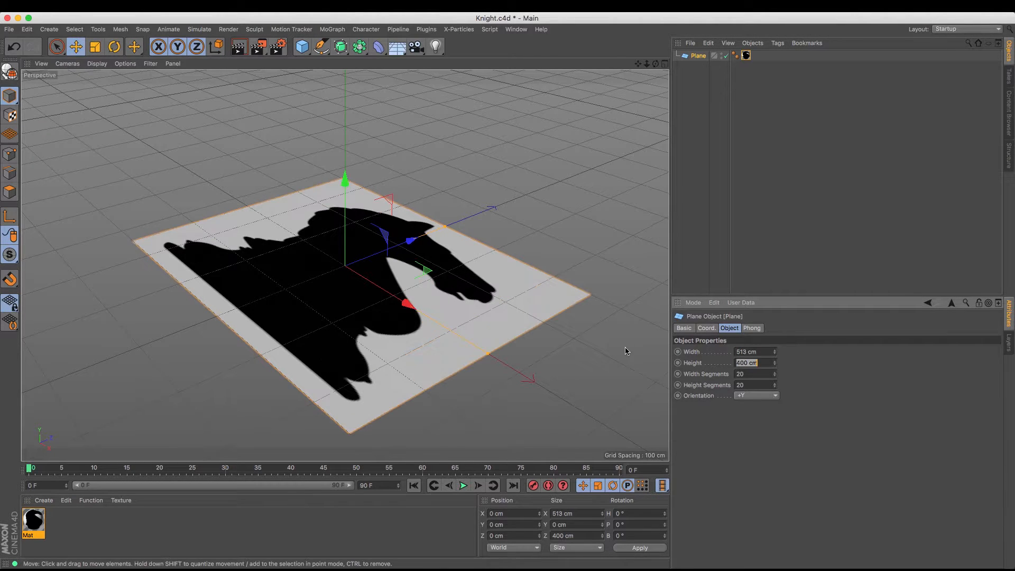
{"action": "type", "text": "713"}
{"action": "key", "text": "Return"}
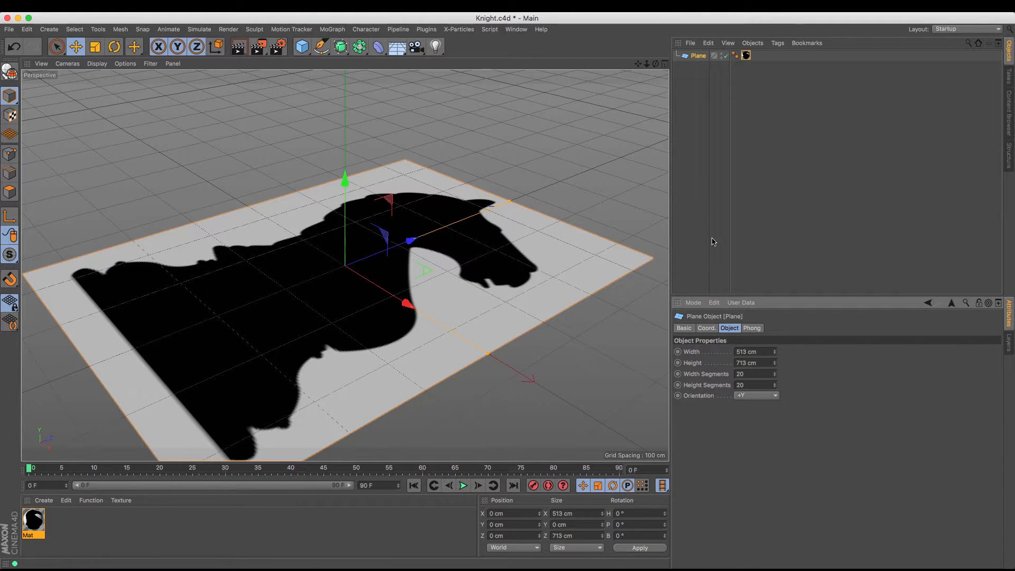
{"action": "left_click", "coordinate": [39, 524]}
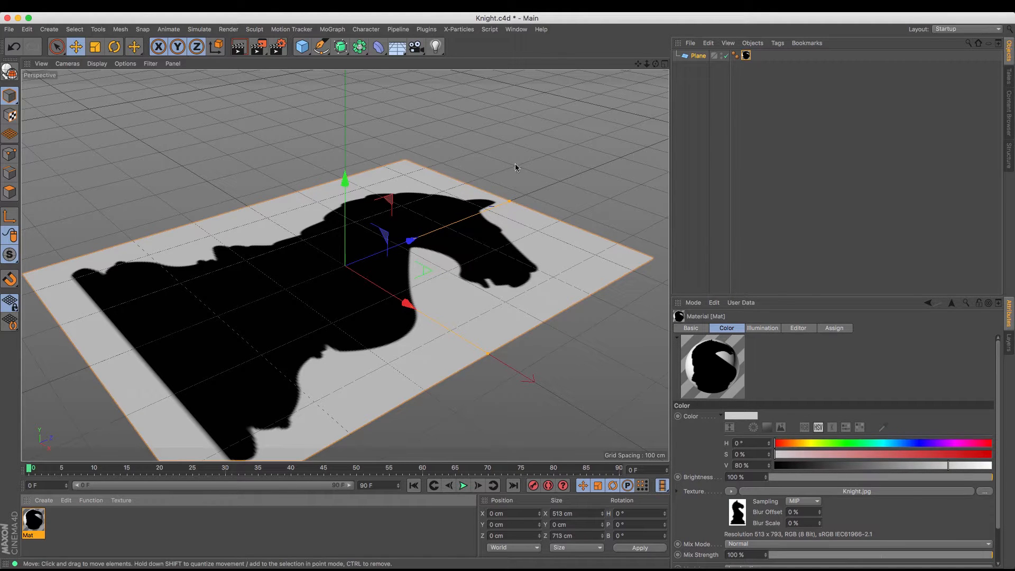
Rotate the knight plane to a pitch of 90° so it stands upright
{"action": "mouse_move", "coordinate": [658, 66]}
{"action": "left_mouse_down"}
{"action": "mouse_move", "coordinate": [640, 66]}
{"action": "mouse_move", "coordinate": [667, 69]}
{"action": "left_mouse_up"}
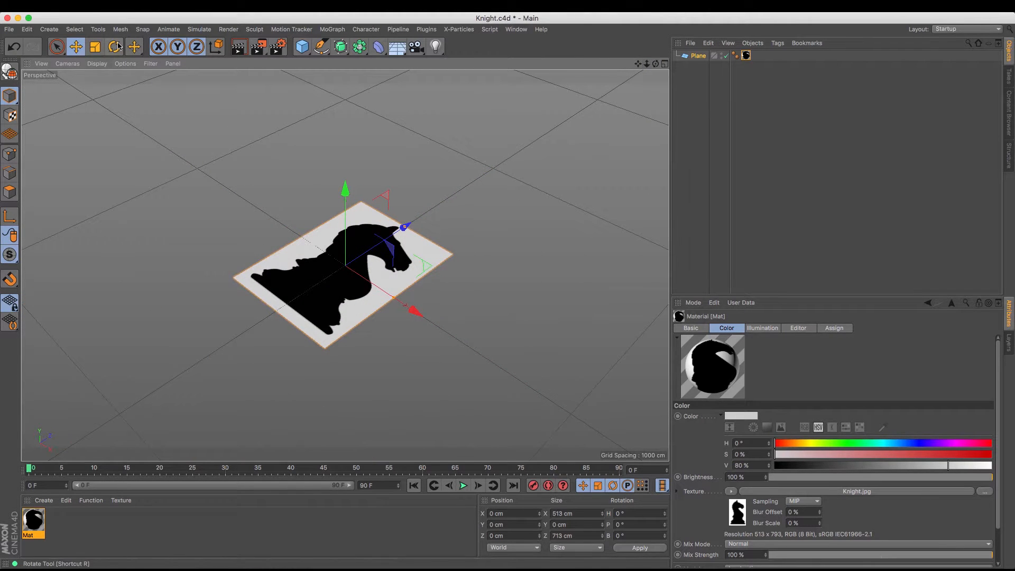
{"action": "key", "text": "r"}
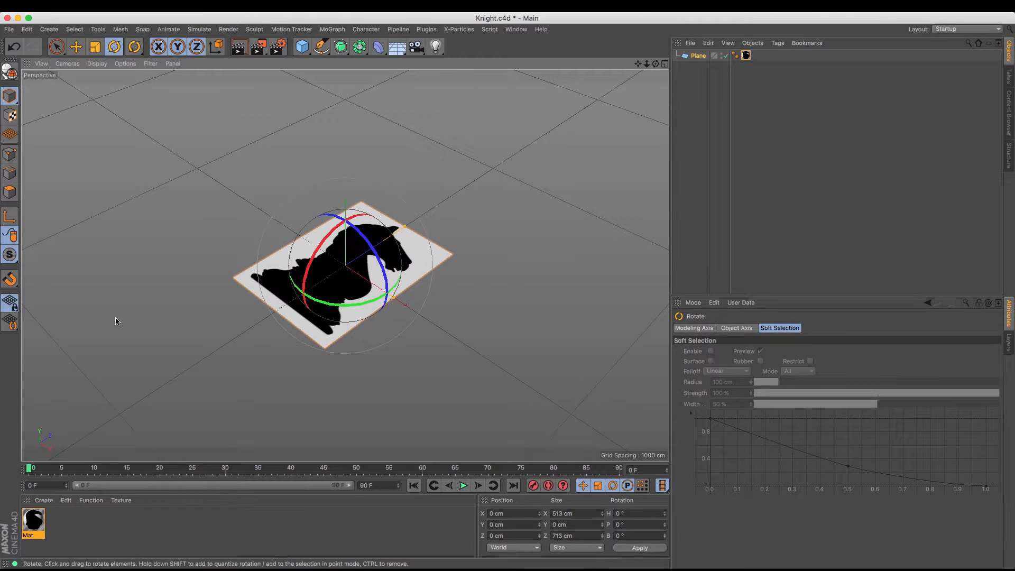
{"action": "left_click", "coordinate": [463, 276]}
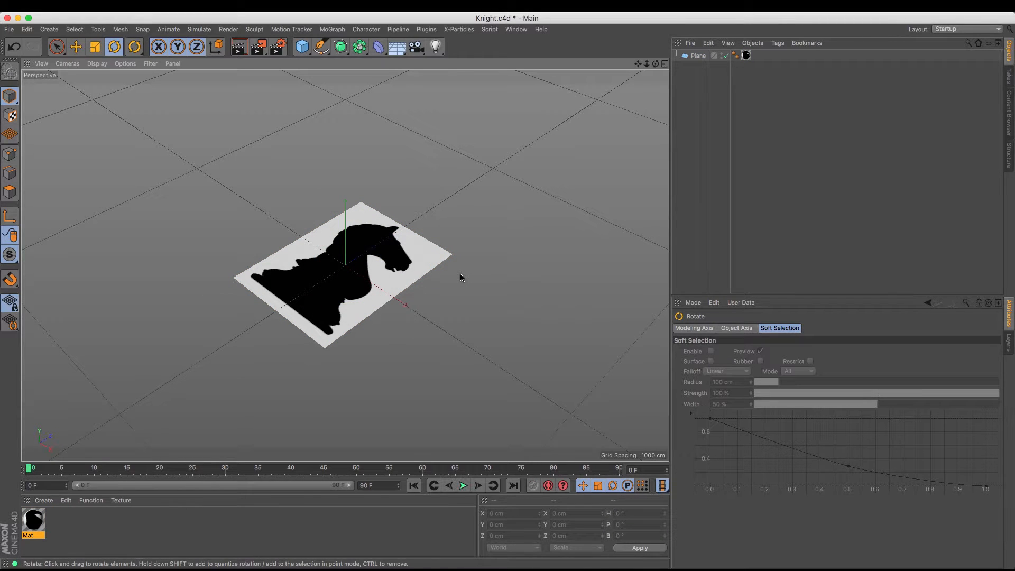
{"action": "left_click", "coordinate": [423, 259]}
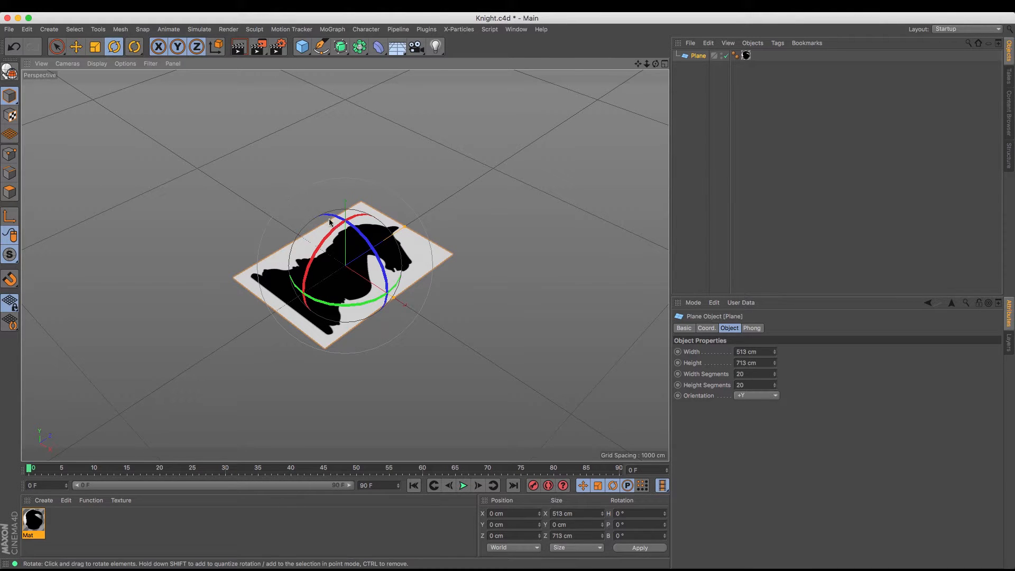
{"action": "left_click_drag", "start_coordinate": [341, 227], "coordinate": [315, 292]}
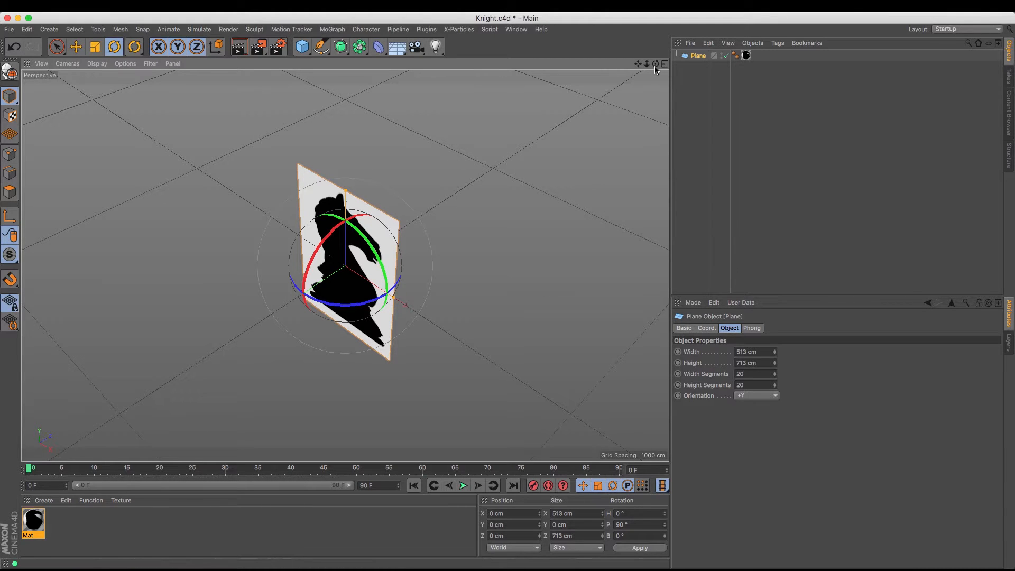
Rotate the upright knight plane to a bank of -90°, and deselect it
{"action": "mouse_move", "coordinate": [656, 64]}
{"action": "left_mouse_down"}
{"action": "mouse_move", "coordinate": [783, 21]}
{"action": "mouse_move", "coordinate": [603, 61]}
{"action": "mouse_move", "coordinate": [654, 52]}
{"action": "left_mouse_up"}
{"action": "left_click_drag", "start_coordinate": [429, 270], "coordinate": [509, 292]}
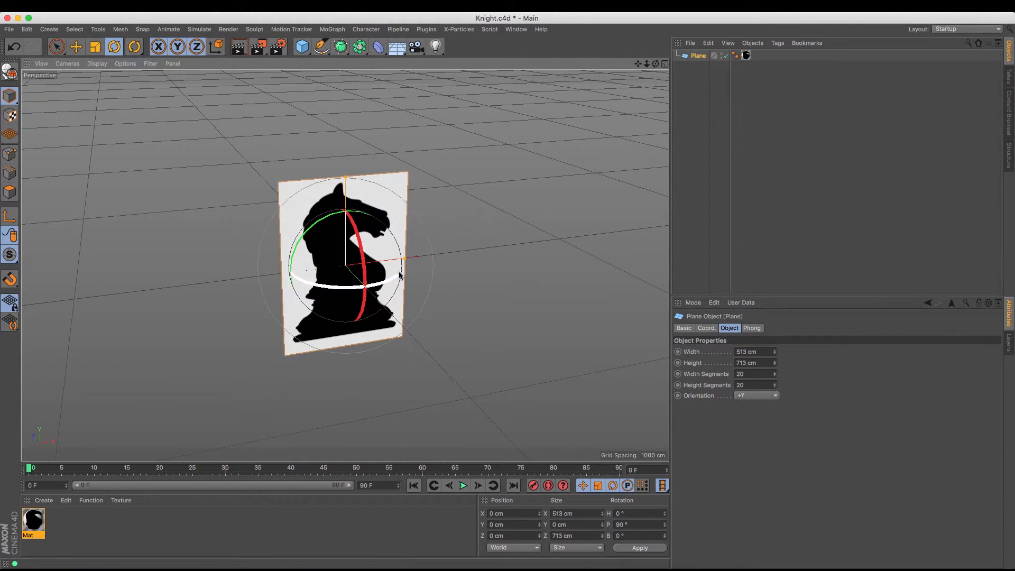
{"action": "left_click_drag", "start_coordinate": [400, 276], "coordinate": [335, 280]}
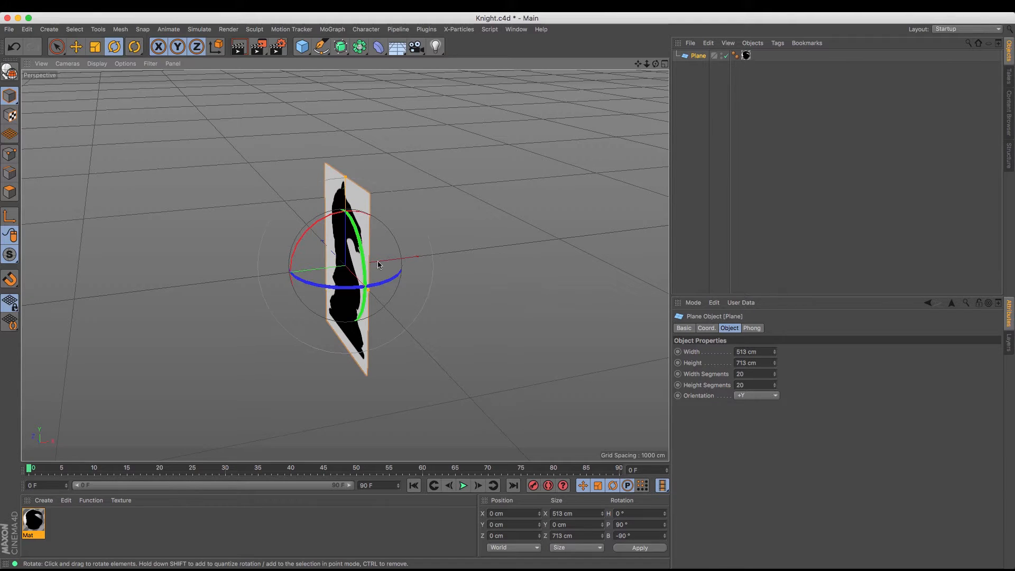
{"action": "left_click_drag", "start_coordinate": [655, 63], "coordinate": [561, 69]}
{"action": "left_click", "coordinate": [686, 87]}
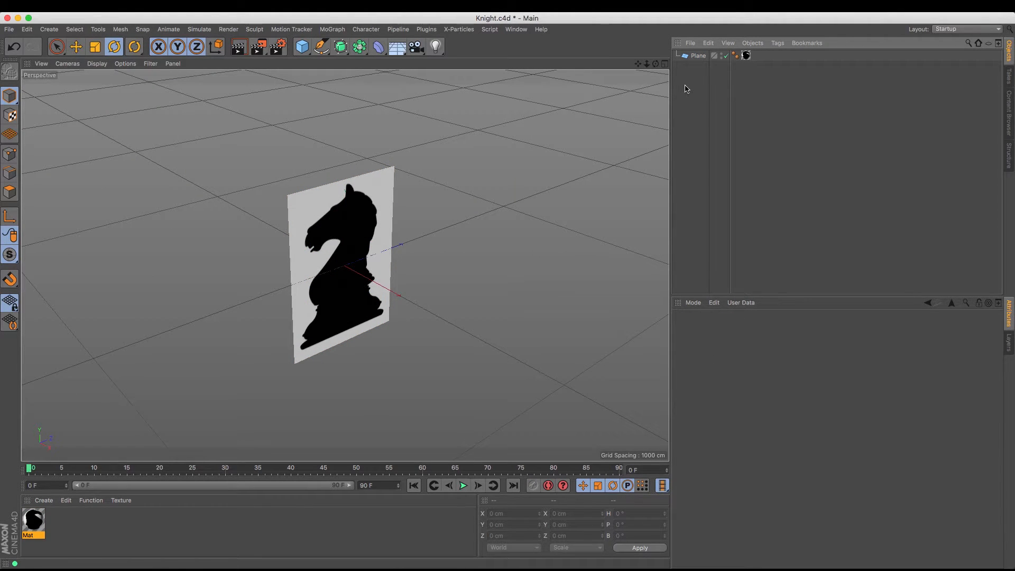
Add a Subdivision Surface object and a Symmetry object to the scene
{"action": "left_click", "coordinate": [342, 48]}
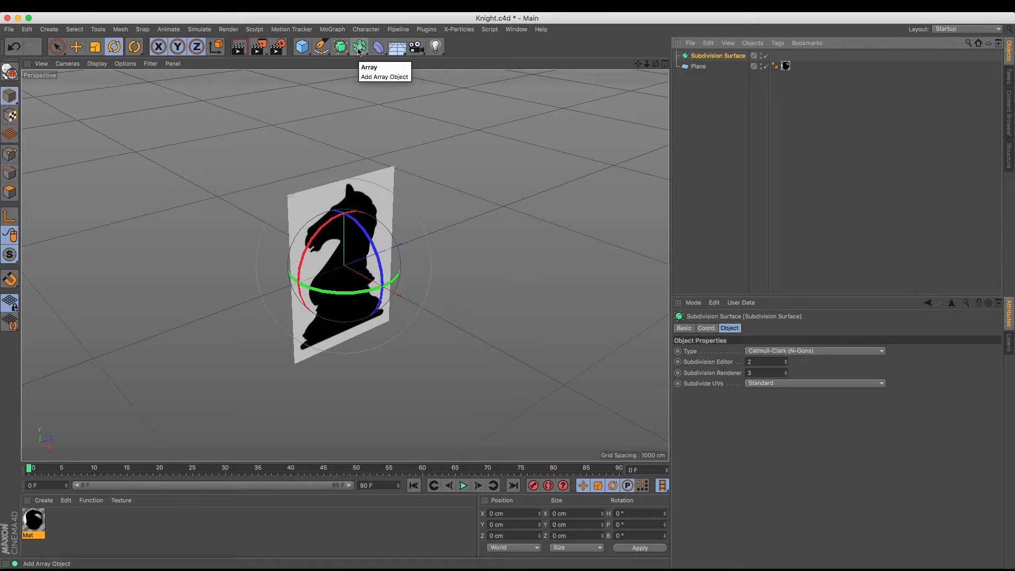
{"action": "left_click", "coordinate": [359, 50]}
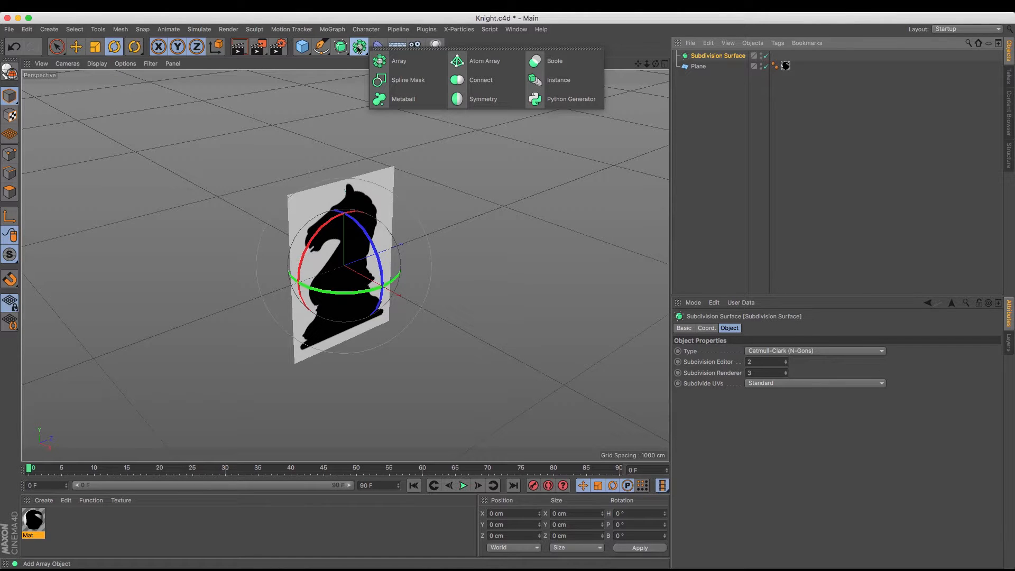
{"action": "left_click", "coordinate": [480, 100]}
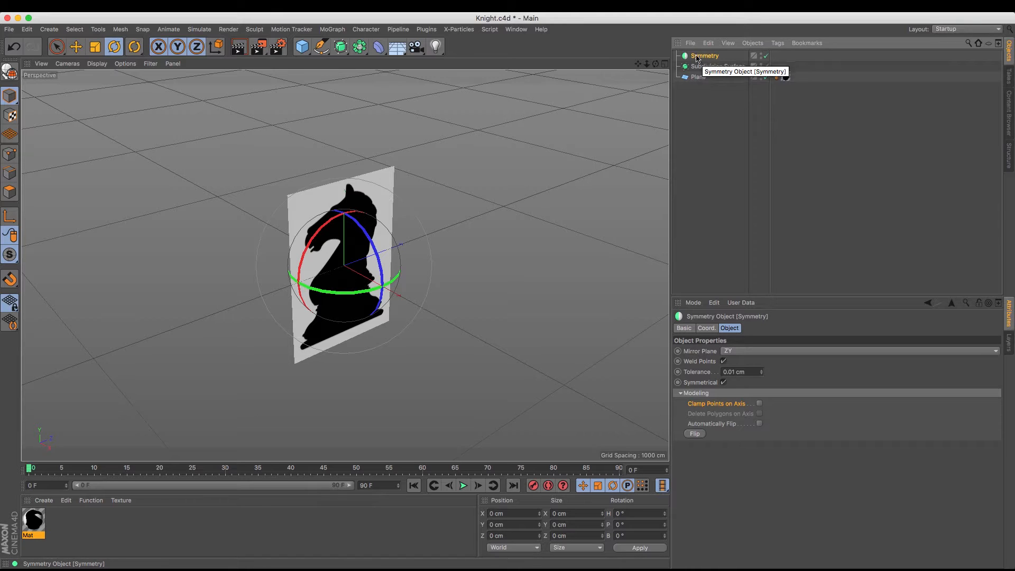
Add a cube and move it down to the knight's base, at a Y position of about -295 cm
{"action": "left_click", "coordinate": [302, 50]}
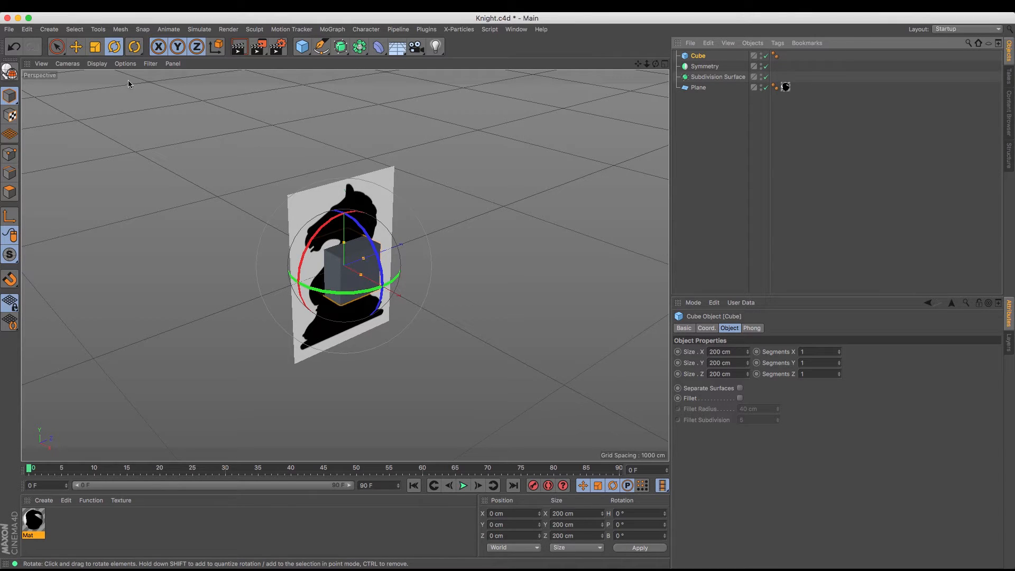
{"action": "key", "text": "e"}
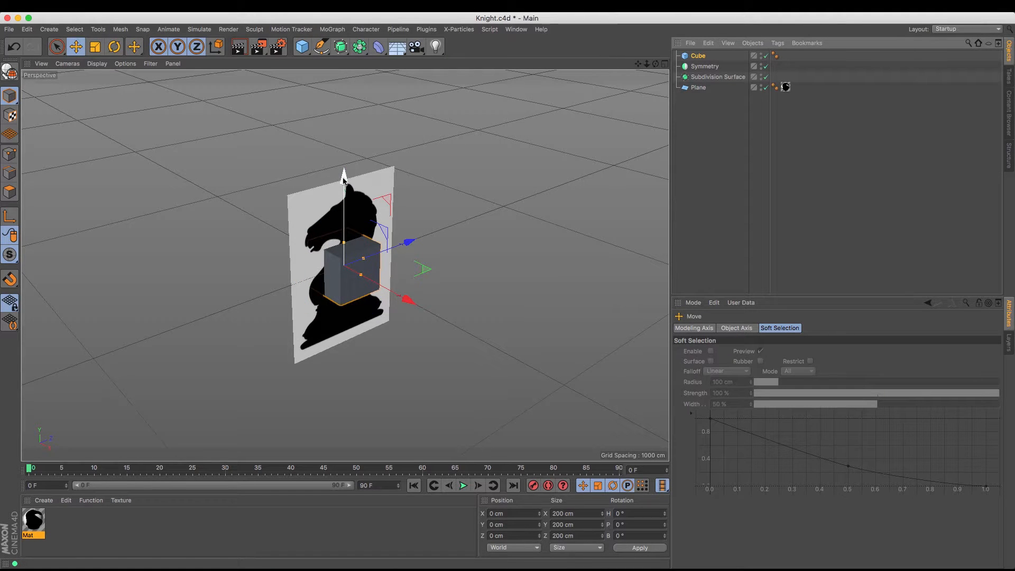
{"action": "left_click_drag", "start_coordinate": [656, 63], "coordinate": [627, 92]}
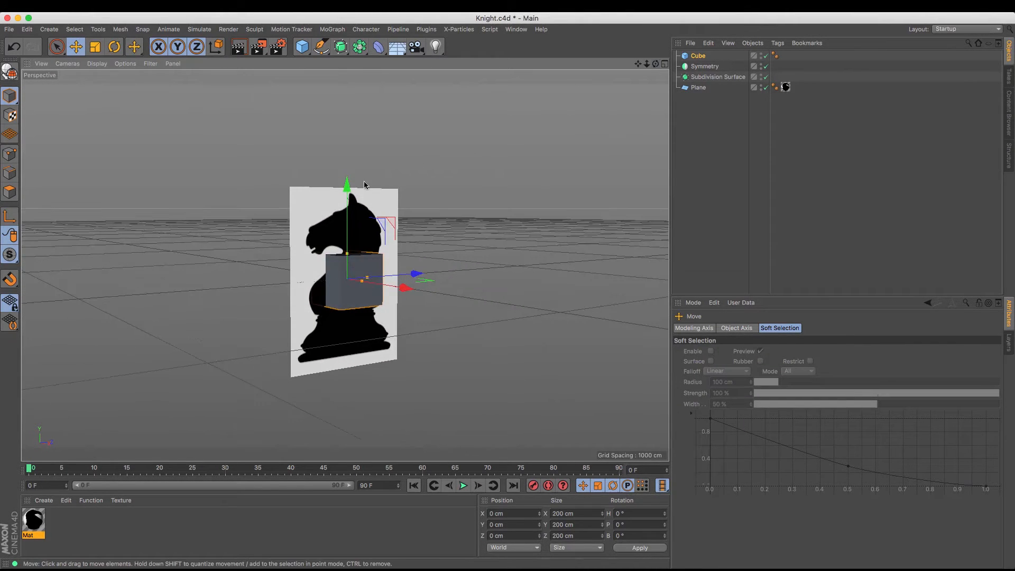
{"action": "left_click_drag", "start_coordinate": [349, 188], "coordinate": [354, 264]}
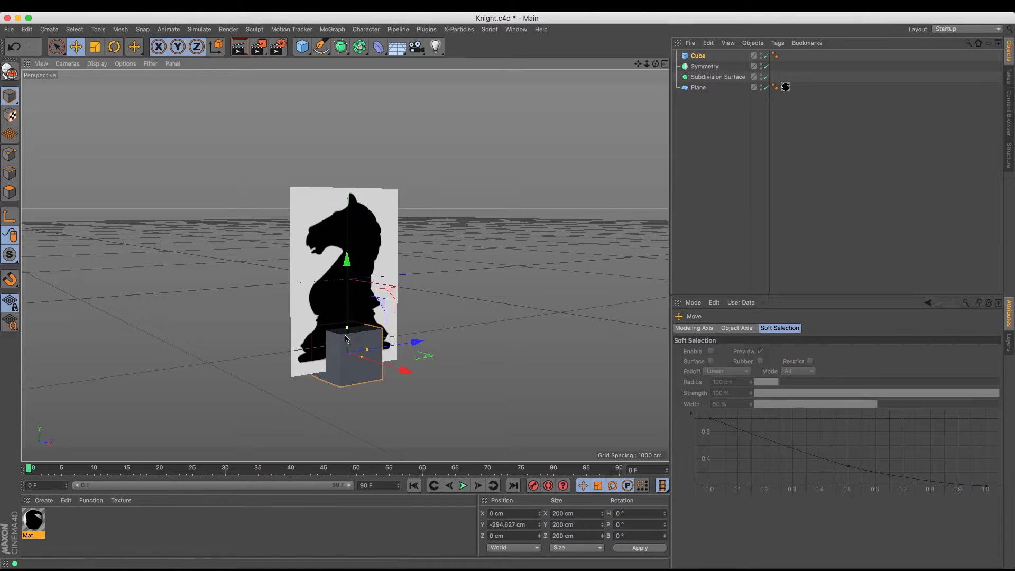
Resize the cube into a flat base slab about 279 cm in X, 29 cm in Y and 414 cm in Z
{"action": "left_click_drag", "start_coordinate": [348, 328], "coordinate": [349, 352]}
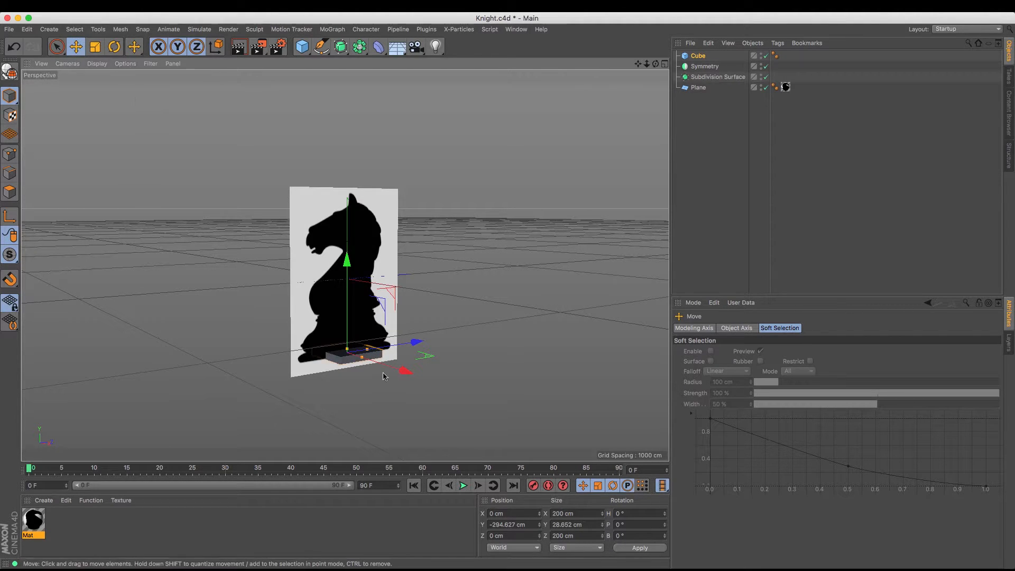
{"action": "left_click_drag", "start_coordinate": [369, 353], "coordinate": [389, 354]}
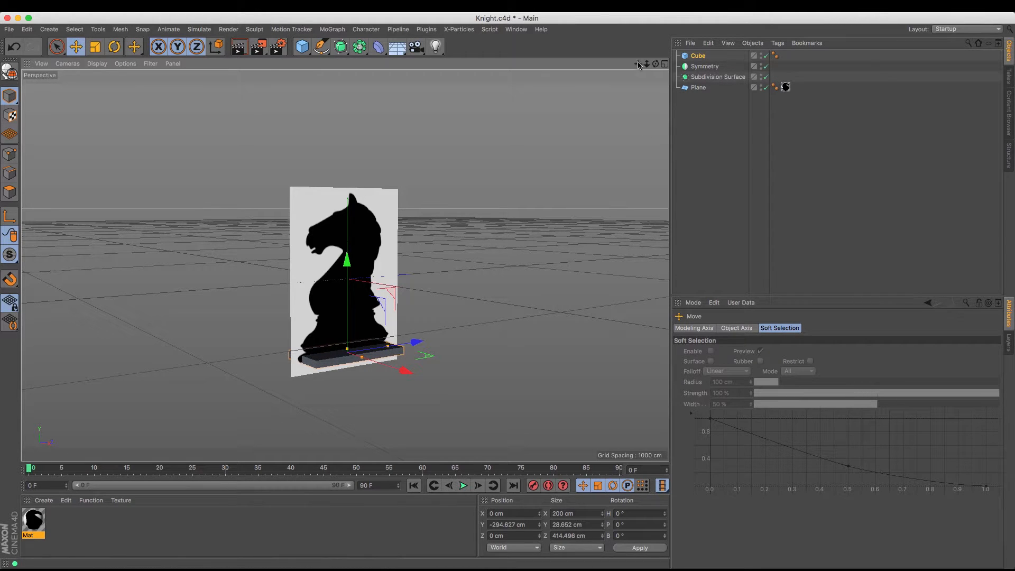
{"action": "left_click_drag", "start_coordinate": [656, 63], "coordinate": [690, 89]}
{"action": "left_click_drag", "start_coordinate": [625, 106], "coordinate": [621, 109]}
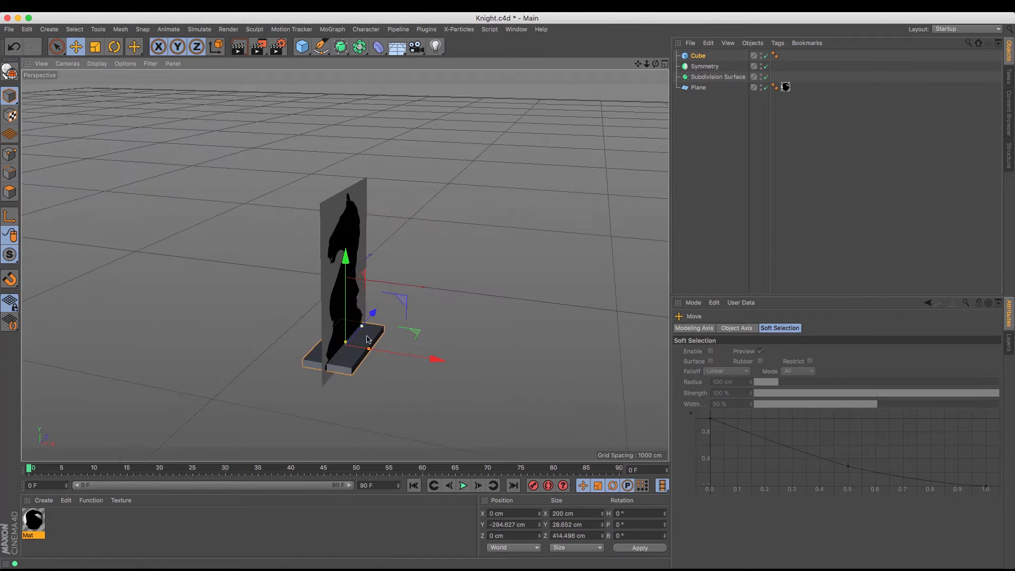
{"action": "left_click_drag", "start_coordinate": [369, 350], "coordinate": [380, 352]}
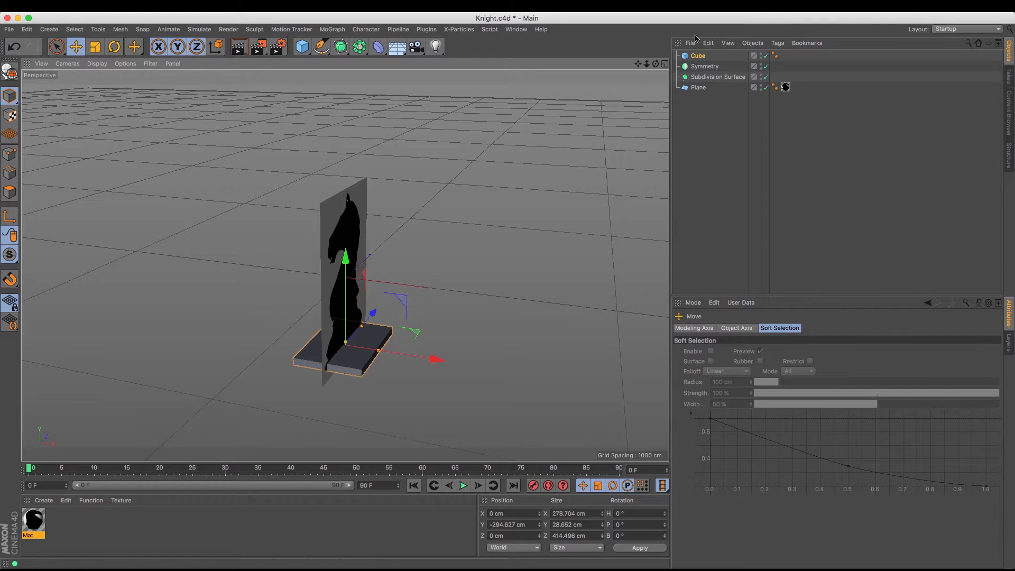
Set the cube's X and Z sizes both to 415 cm to make a square base
{"action": "left_click", "coordinate": [699, 56]}
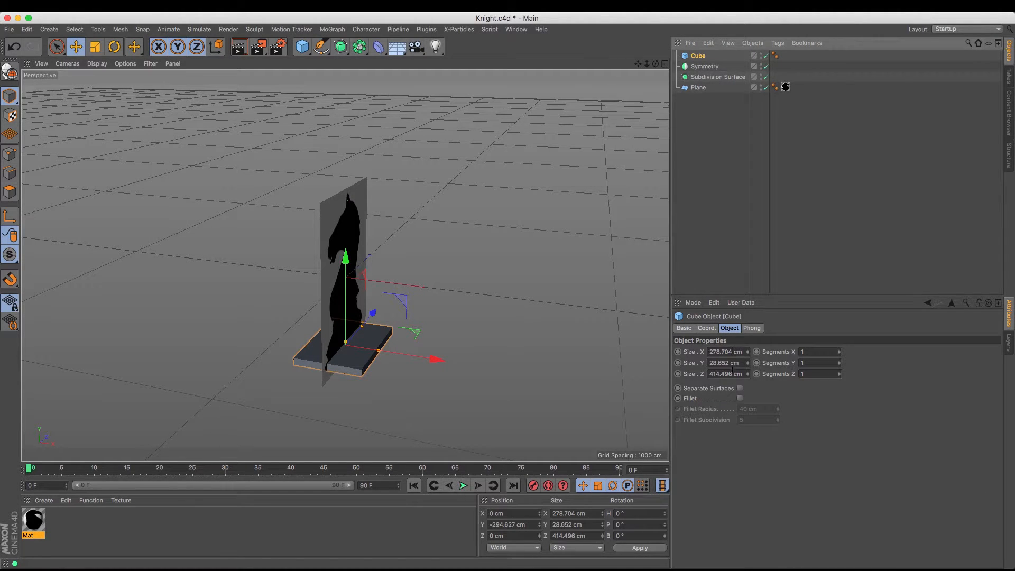
{"action": "double_click", "coordinate": [734, 374]}
{"action": "type", "text": "4cm"}
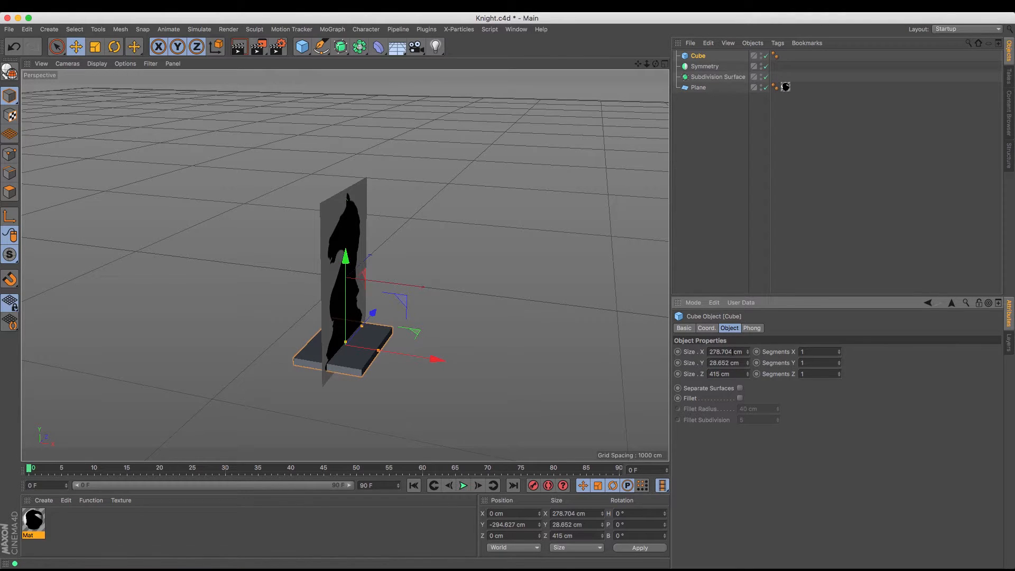
{"action": "type", "text": "415"}
{"action": "key", "text": "Return"}
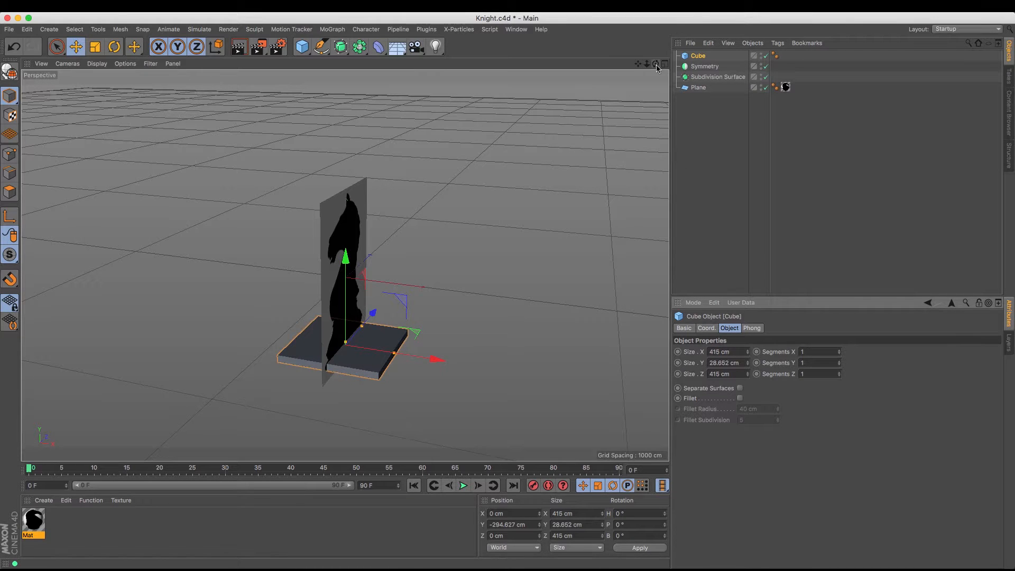
Give the cube 2 segments in X, Y and Z, and display the scene with Gouraud Shading (Lines)
{"action": "mouse_move", "coordinate": [656, 64]}
{"action": "left_mouse_down"}
{"action": "mouse_move", "coordinate": [608, 66]}
{"action": "mouse_move", "coordinate": [659, 74]}
{"action": "mouse_move", "coordinate": [645, 81]}
{"action": "left_mouse_up"}
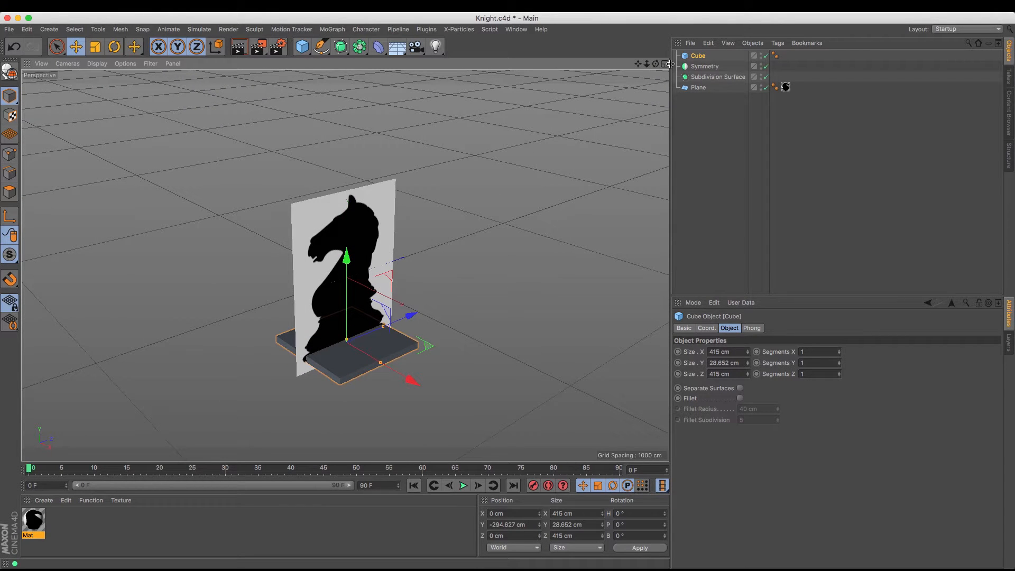
{"action": "left_click_drag", "start_coordinate": [640, 67], "coordinate": [647, 76]}
{"action": "scroll", "coordinate": [345, 266], "scroll_direction": "up", "scroll_amount": 2}
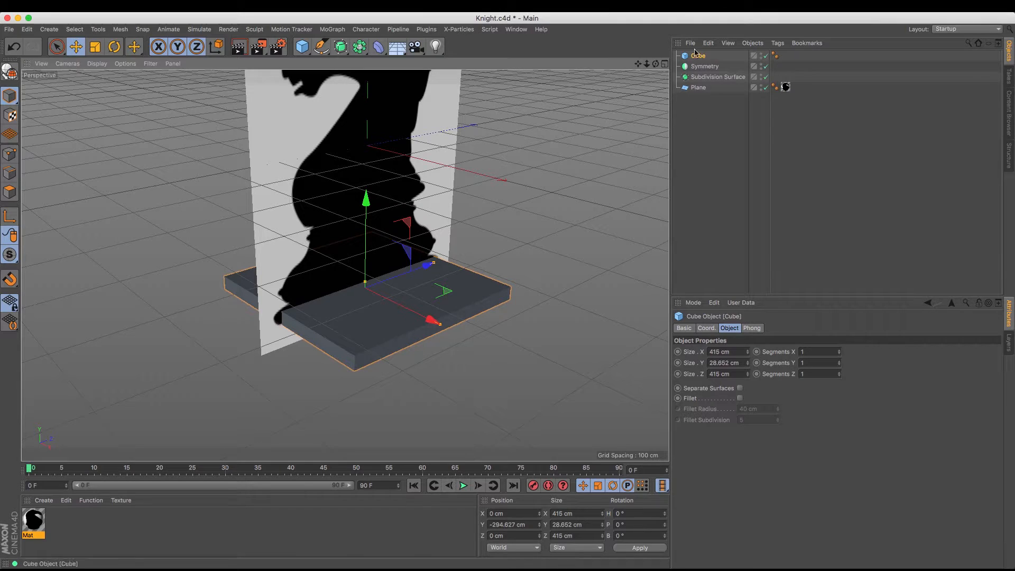
{"action": "left_click", "coordinate": [819, 353]}
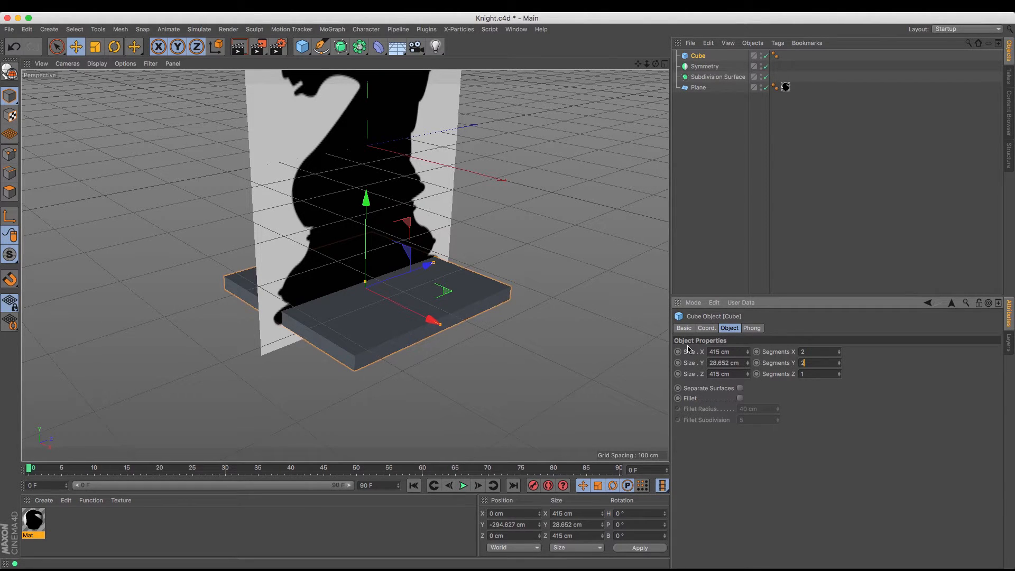
{"action": "type", "text": "2"}
{"action": "key", "text": "Return"}
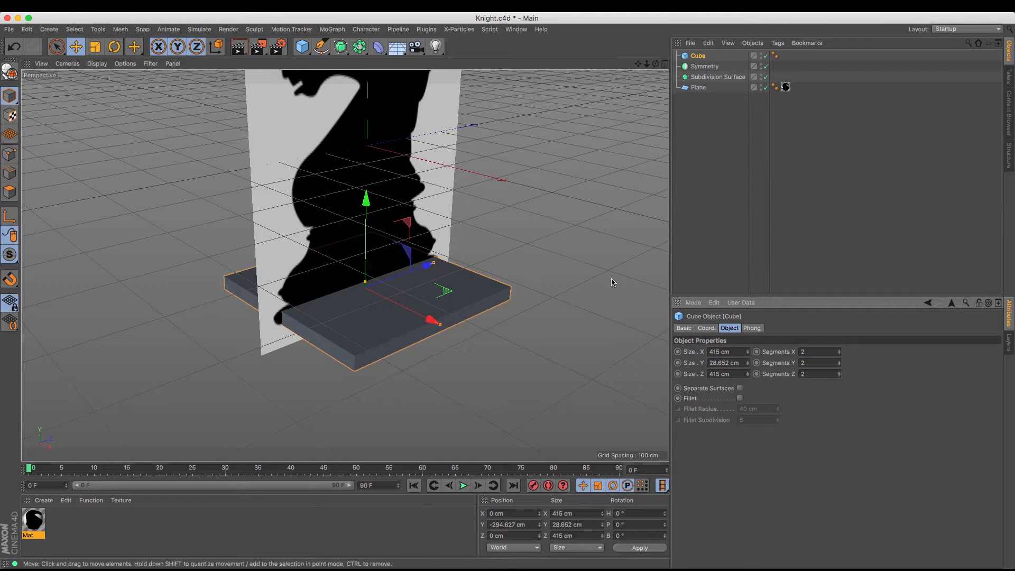
{"action": "left_click", "coordinate": [97, 64]}
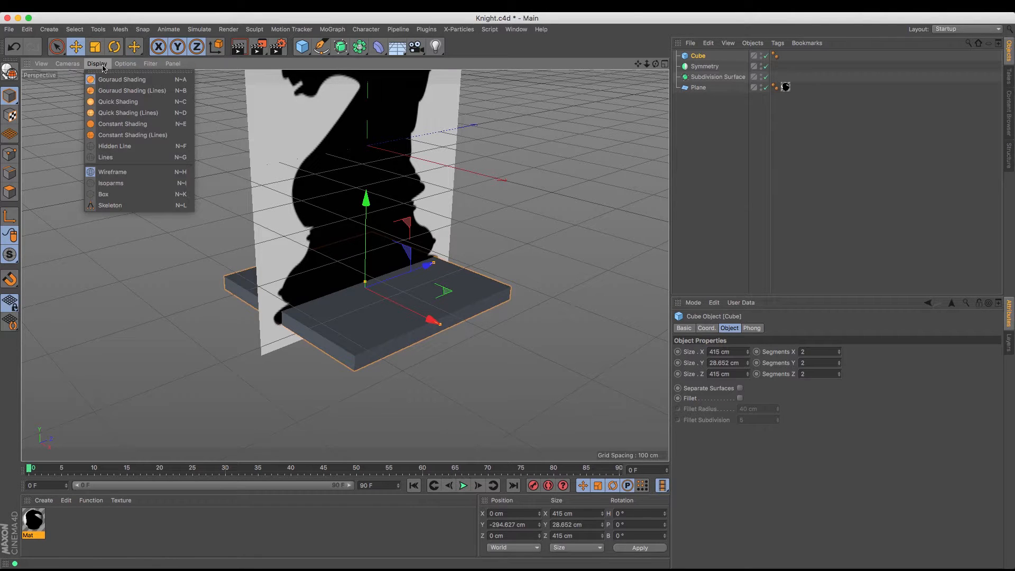
{"action": "left_click", "coordinate": [107, 91]}
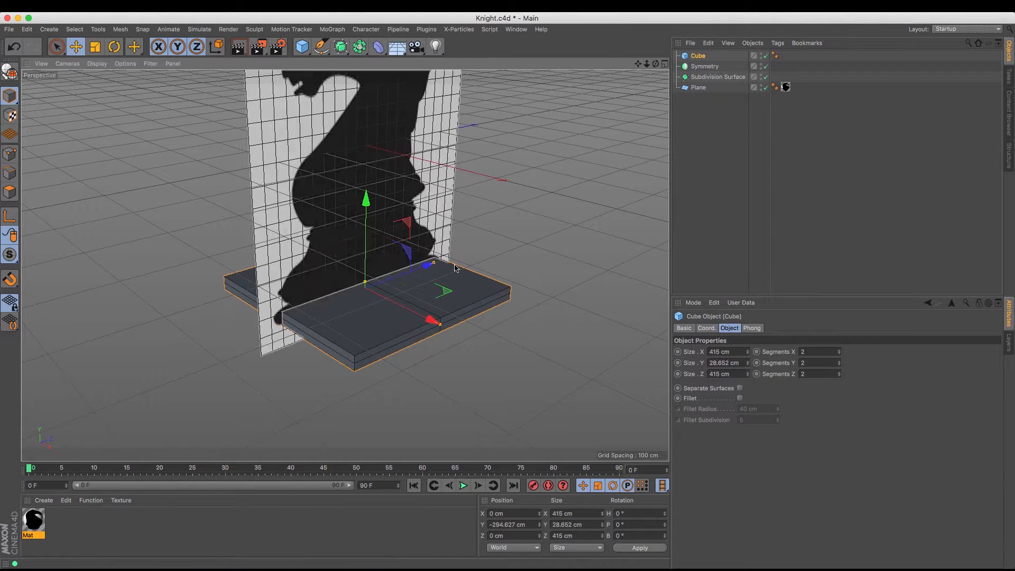
Reduce the knight reference plane to 1 width segment and 1 height segment, and deselect it
{"action": "left_click_drag", "start_coordinate": [655, 63], "coordinate": [683, 123]}
{"action": "left_click_drag", "start_coordinate": [345, 266], "coordinate": [327, 265]}
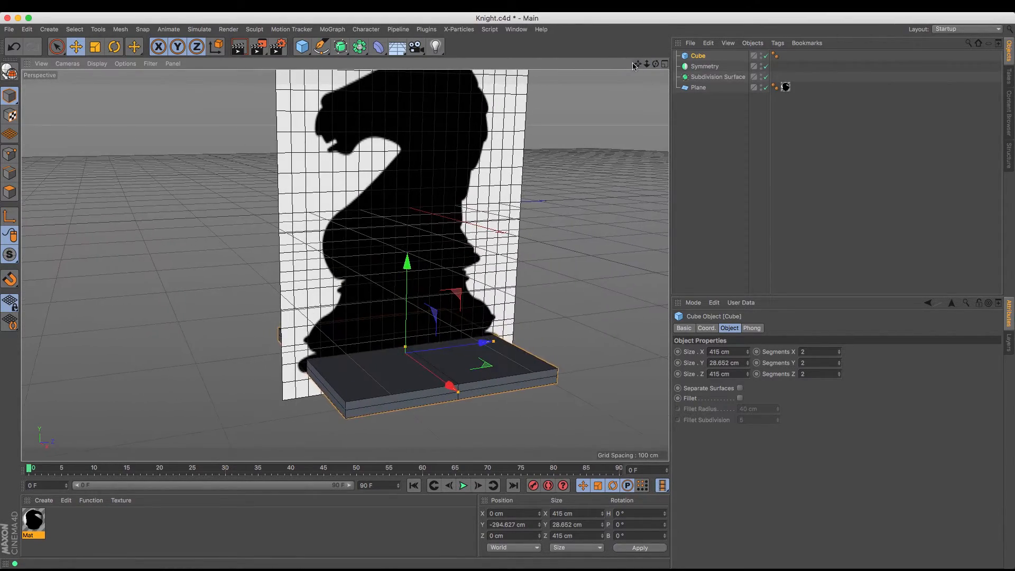
{"action": "left_click", "coordinate": [698, 88]}
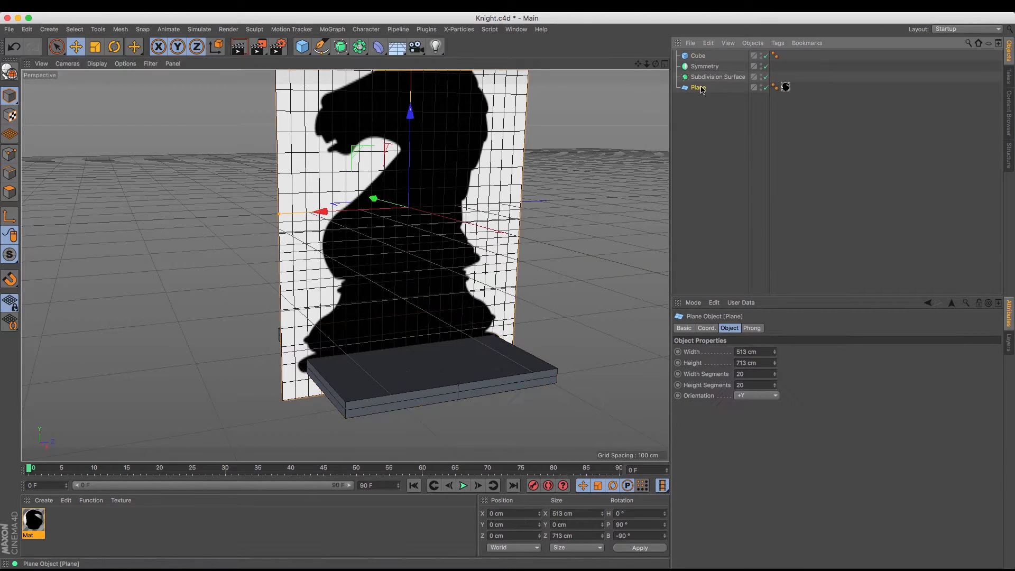
{"action": "left_click", "coordinate": [762, 374]}
{"action": "type", "text": "1"}
{"action": "key", "text": "Tab"}
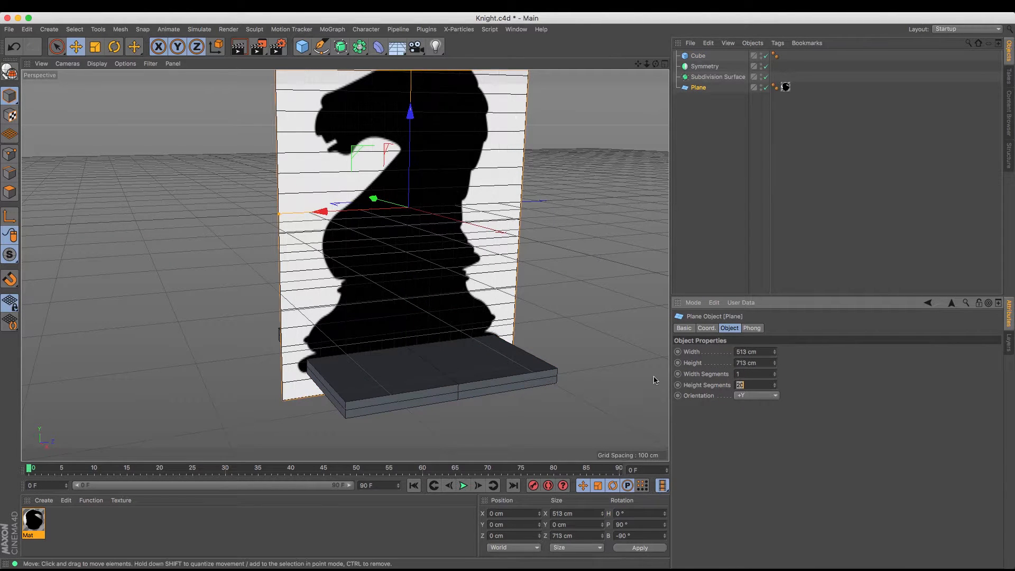
{"action": "type", "text": "1"}
{"action": "key", "text": "Return"}
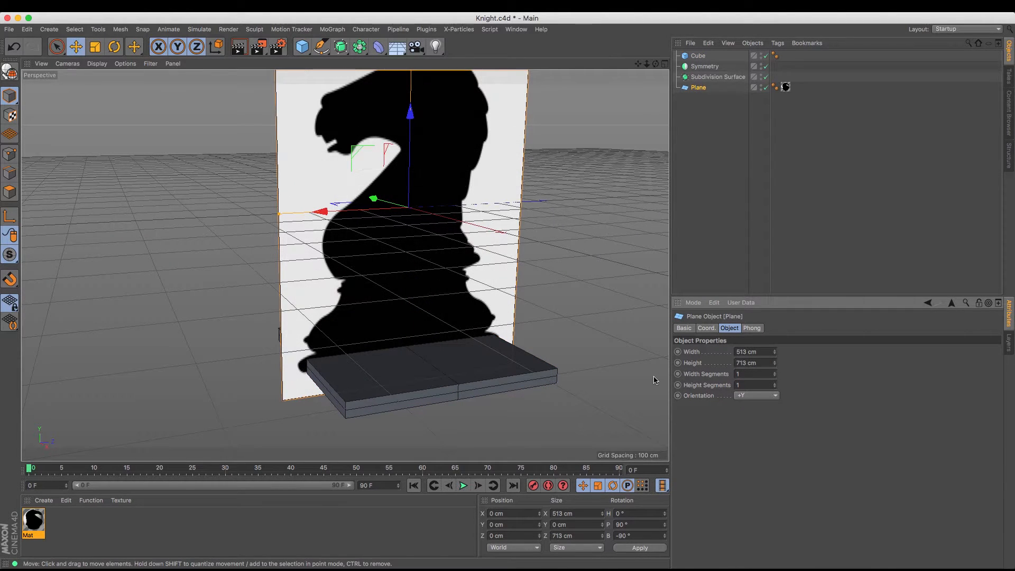
{"action": "left_click", "coordinate": [705, 164]}
Make the cube a child of the Symmetry object
{"action": "left_click_drag", "start_coordinate": [345, 266], "coordinate": [508, 293], "text": "alt"}
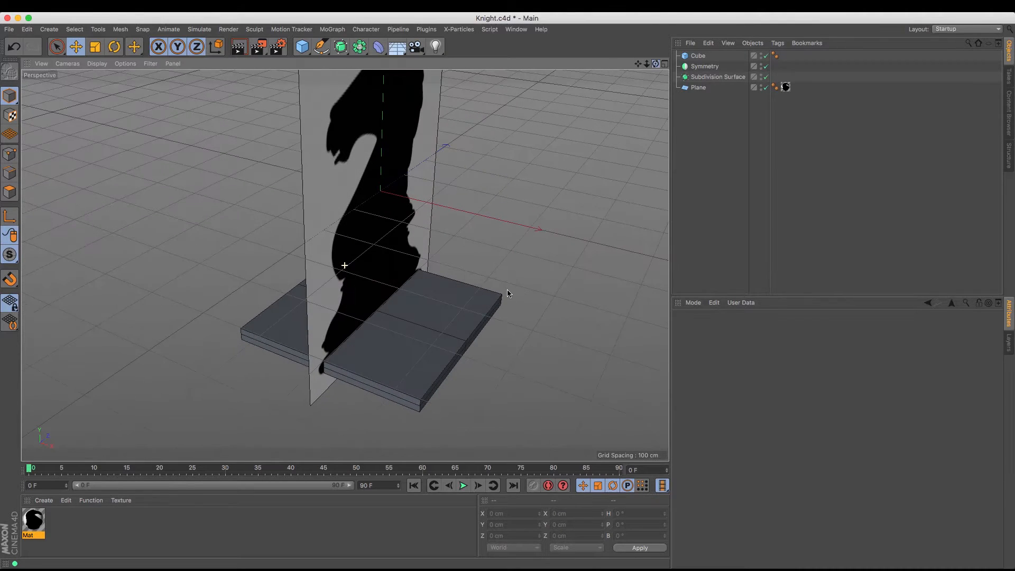
{"action": "left_click", "coordinate": [700, 56]}
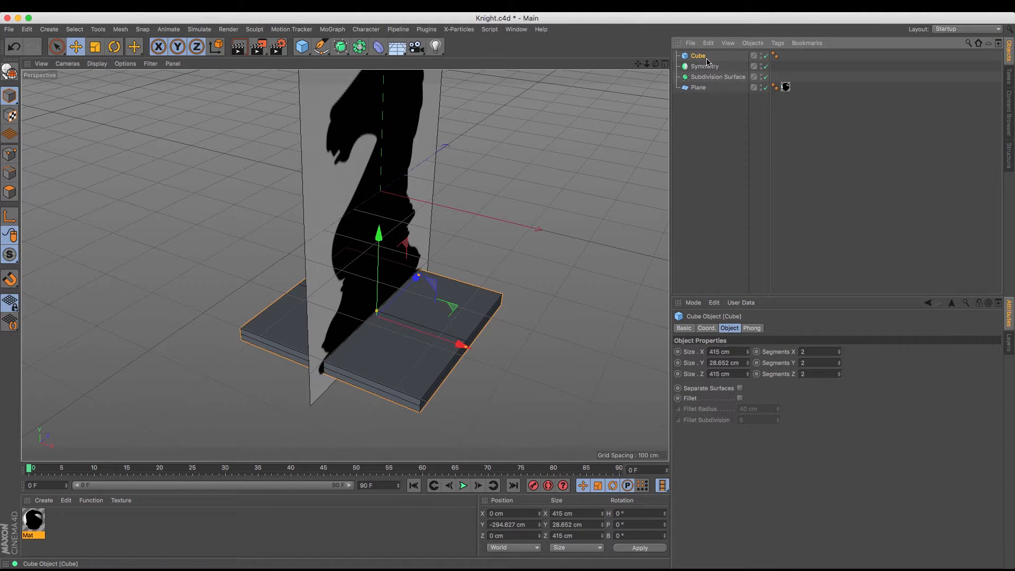
{"action": "left_click_drag", "start_coordinate": [706, 61], "coordinate": [703, 66]}
{"action": "left_click_drag", "start_coordinate": [704, 67], "coordinate": [704, 65]}
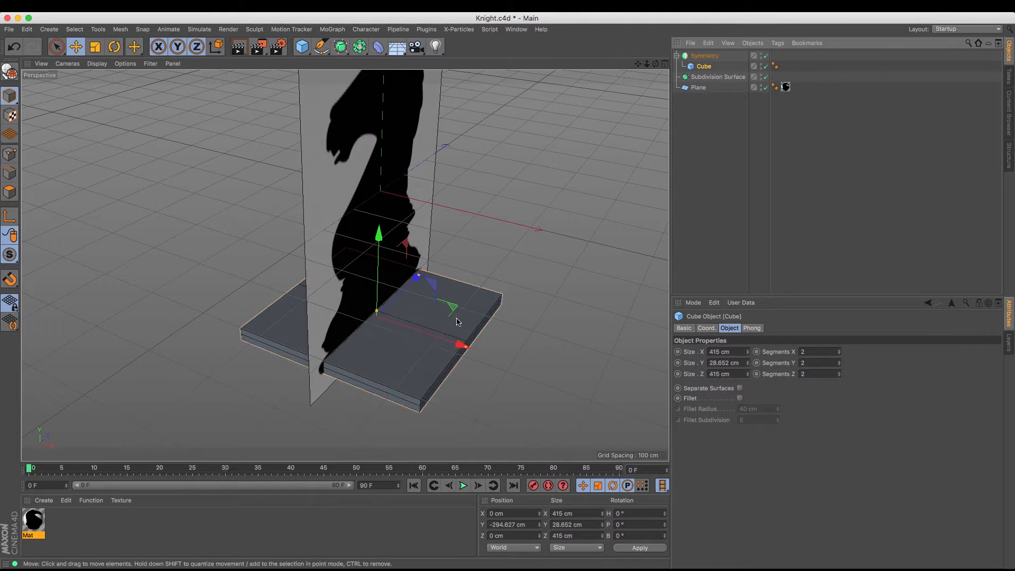
Move the cube along X to test the mirroring, and undo the move
{"action": "left_click_drag", "start_coordinate": [460, 341], "coordinate": [397, 338]}
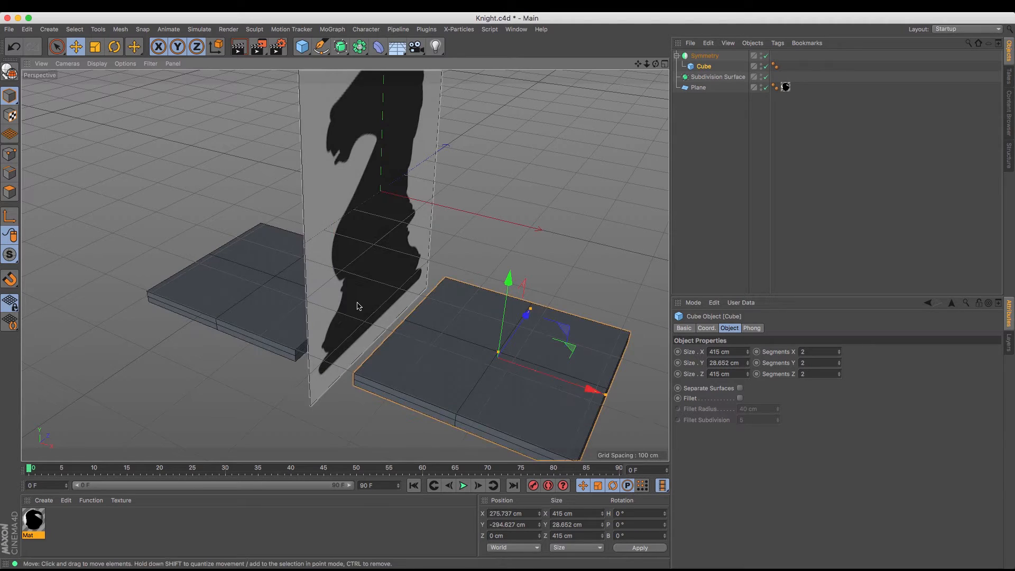
{"action": "left_click", "coordinate": [12, 48]}
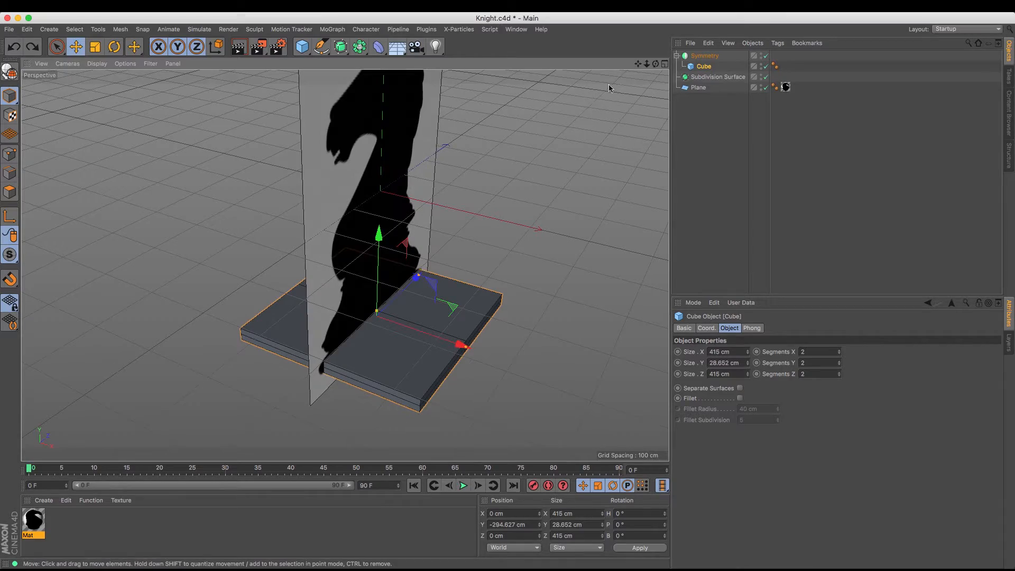
Convert the parametric cube into an editable polygon object
{"action": "left_click_drag", "start_coordinate": [656, 64], "coordinate": [617, 55]}
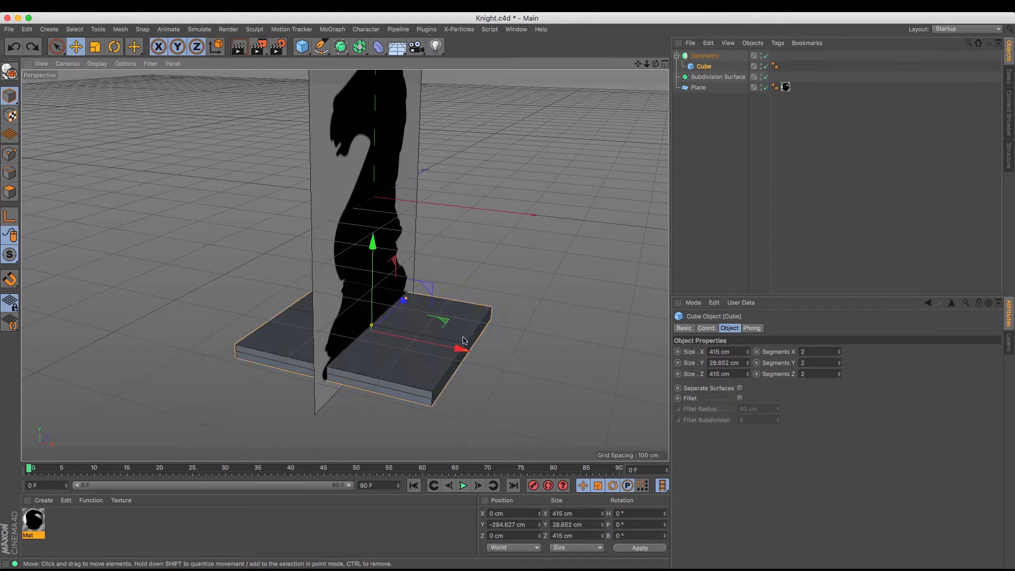
{"action": "left_click_drag", "start_coordinate": [656, 63], "coordinate": [561, 73]}
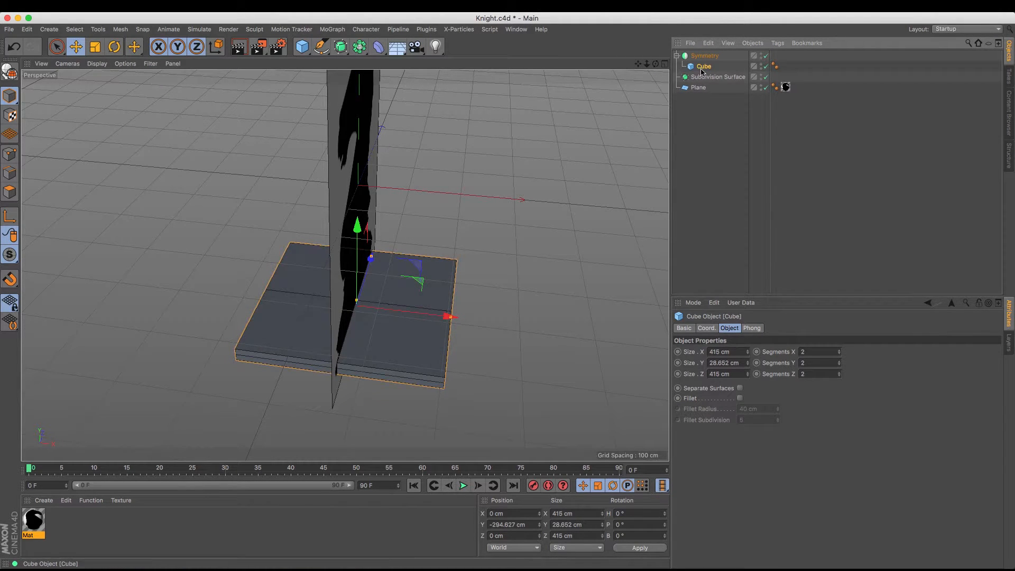
{"action": "left_click", "coordinate": [8, 70]}
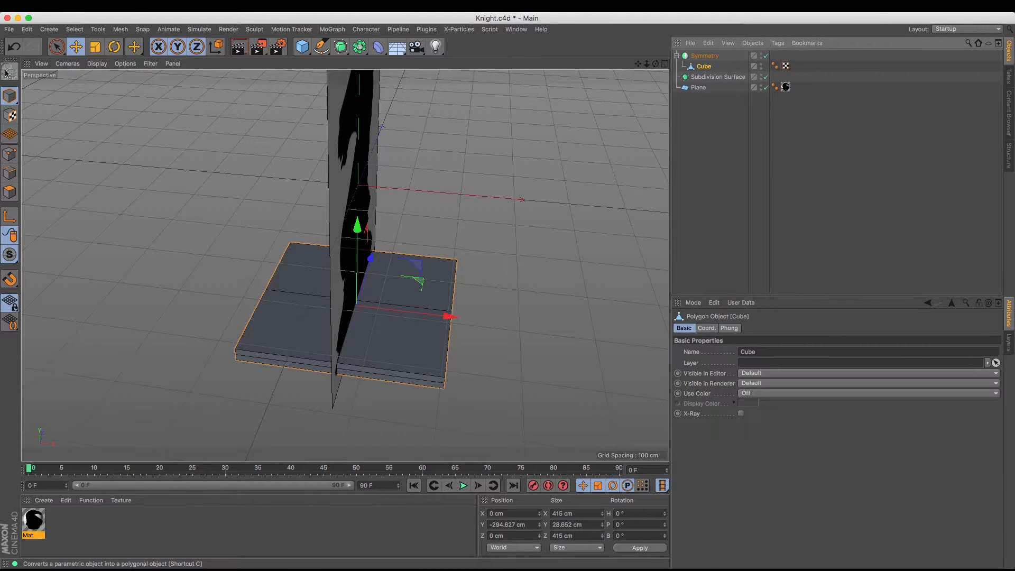
Turn off the Symmetry object and delete the cube's outer points on the negative X side
{"action": "left_click", "coordinate": [56, 48]}
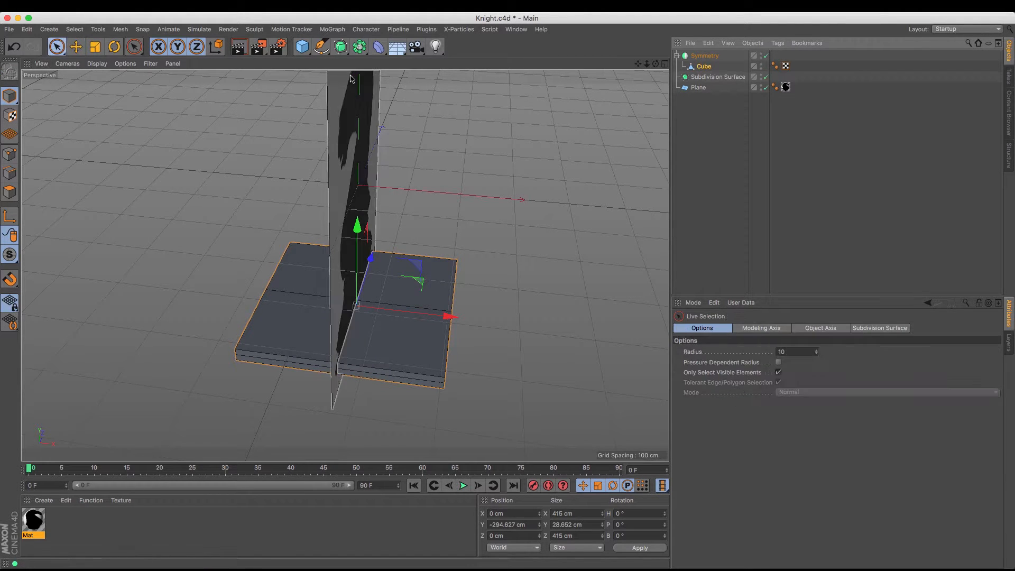
{"action": "left_click_drag", "start_coordinate": [655, 64], "coordinate": [714, 61]}
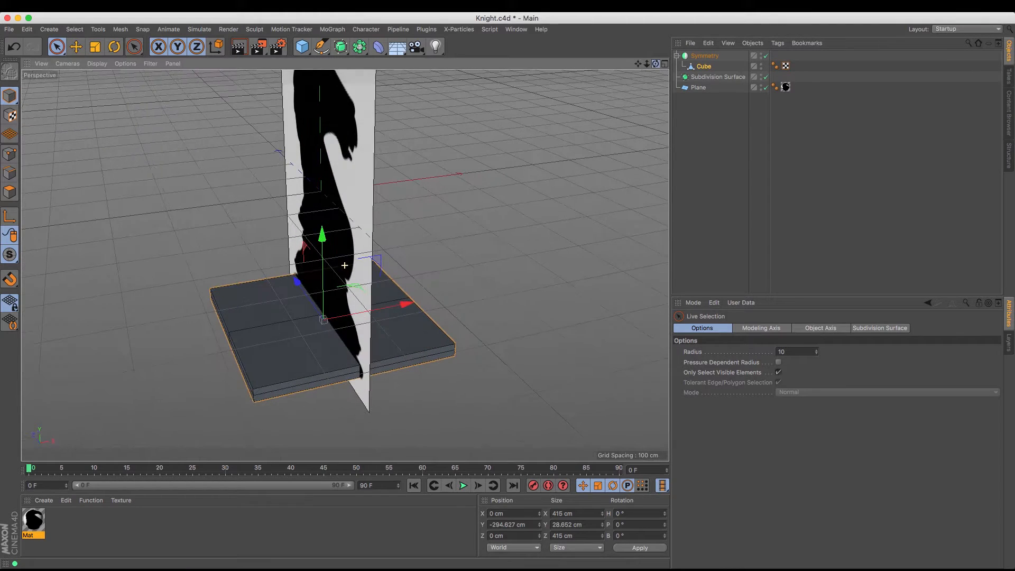
{"action": "left_click", "coordinate": [10, 155]}
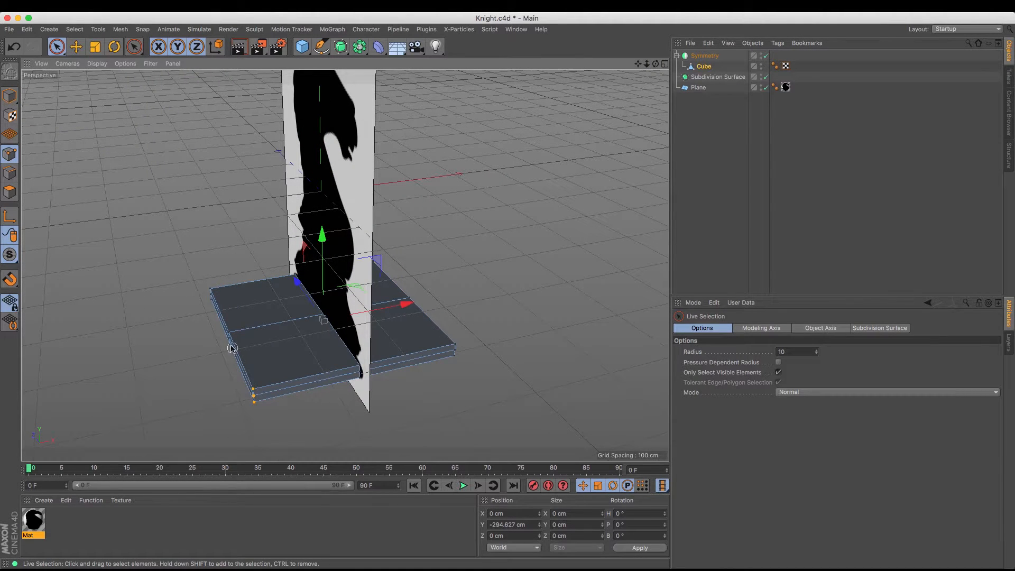
{"action": "mouse_move", "coordinate": [230, 347]}
{"action": "left_mouse_down", "text": "shift"}
{"action": "mouse_move", "coordinate": [217, 284]}
{"action": "mouse_move", "coordinate": [211, 289]}
{"action": "left_mouse_up", "text": "shift"}
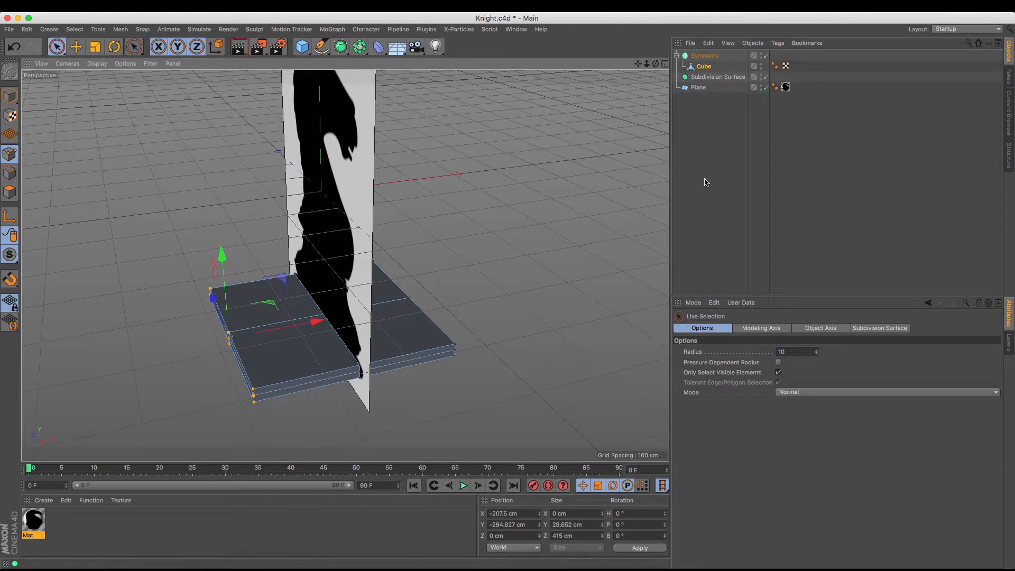
{"action": "left_click", "coordinate": [766, 56]}
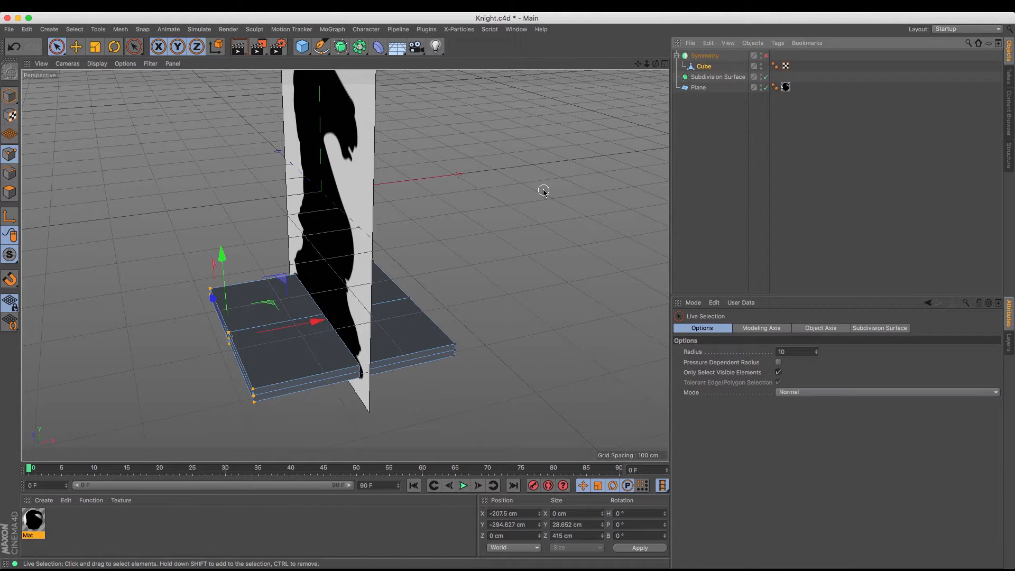
{"action": "key", "text": "Delete"}
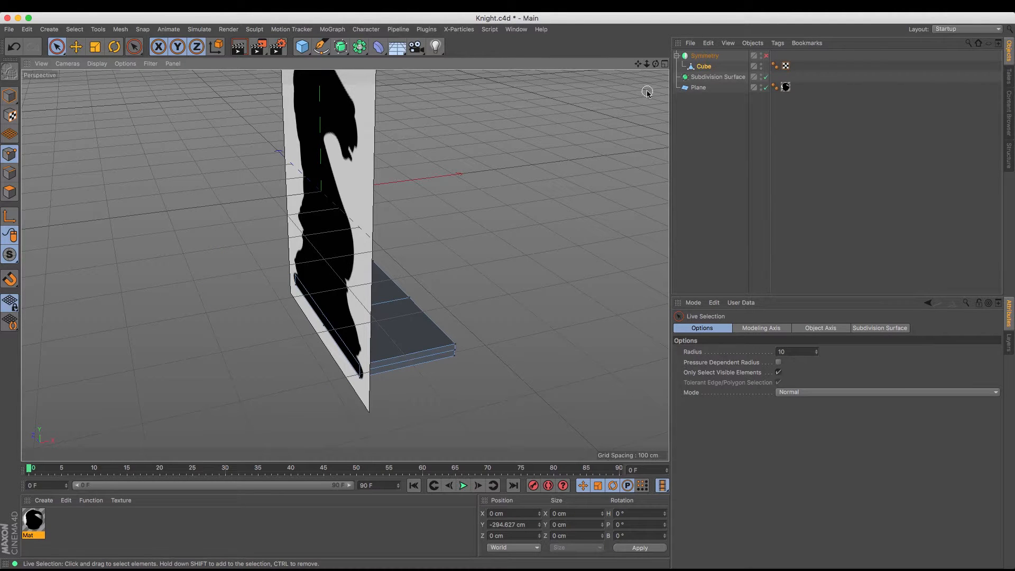
Turn the Symmetry object back on and check the mirrored base from both sides
{"action": "left_click_drag", "start_coordinate": [656, 64], "coordinate": [345, 265]}
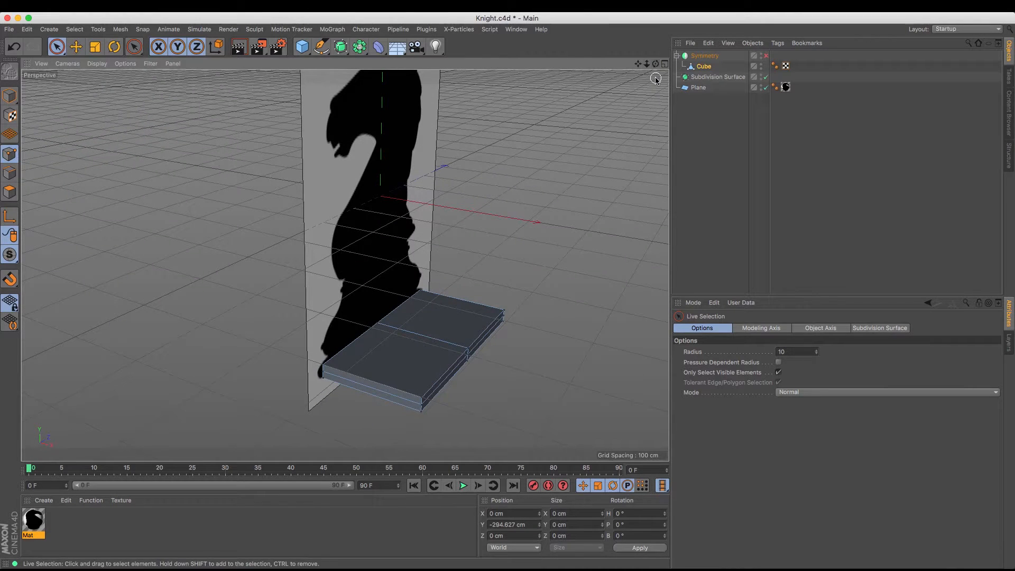
{"action": "left_click", "coordinate": [767, 56]}
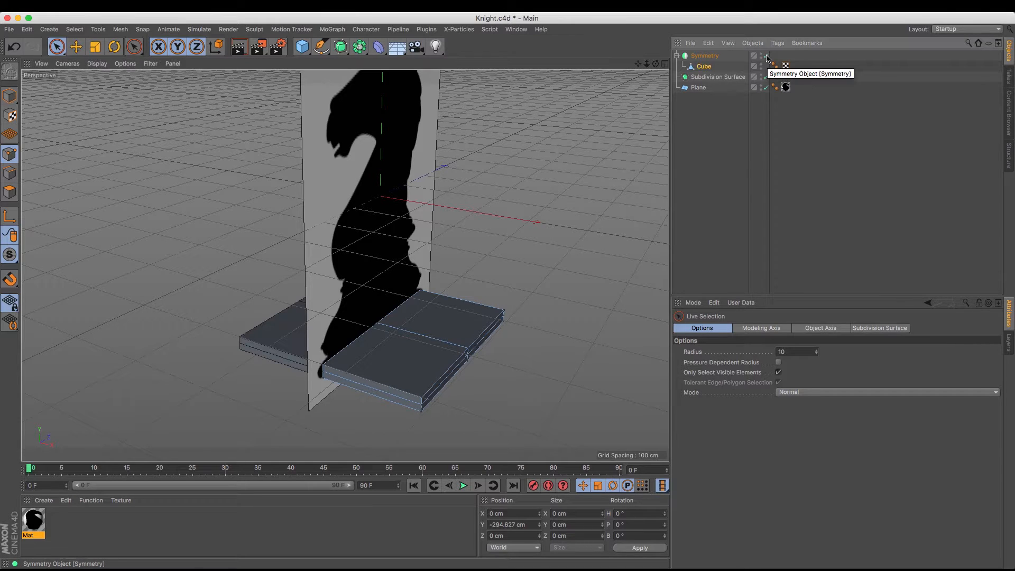
{"action": "left_click_drag", "start_coordinate": [656, 64], "coordinate": [345, 265]}
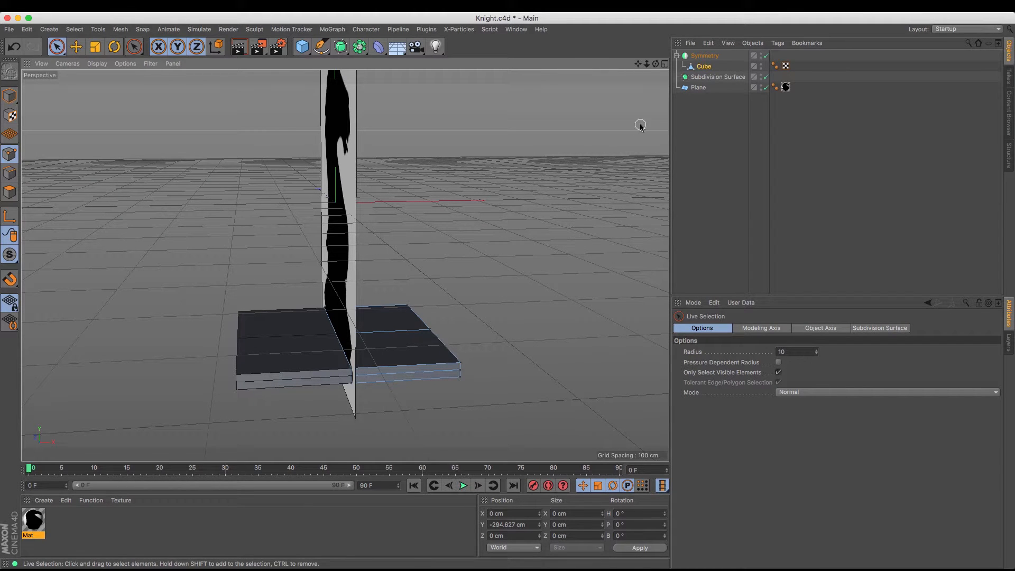
{"action": "left_click_drag", "start_coordinate": [656, 68], "coordinate": [345, 265]}
{"action": "left_click_drag", "start_coordinate": [656, 63], "coordinate": [646, 64]}
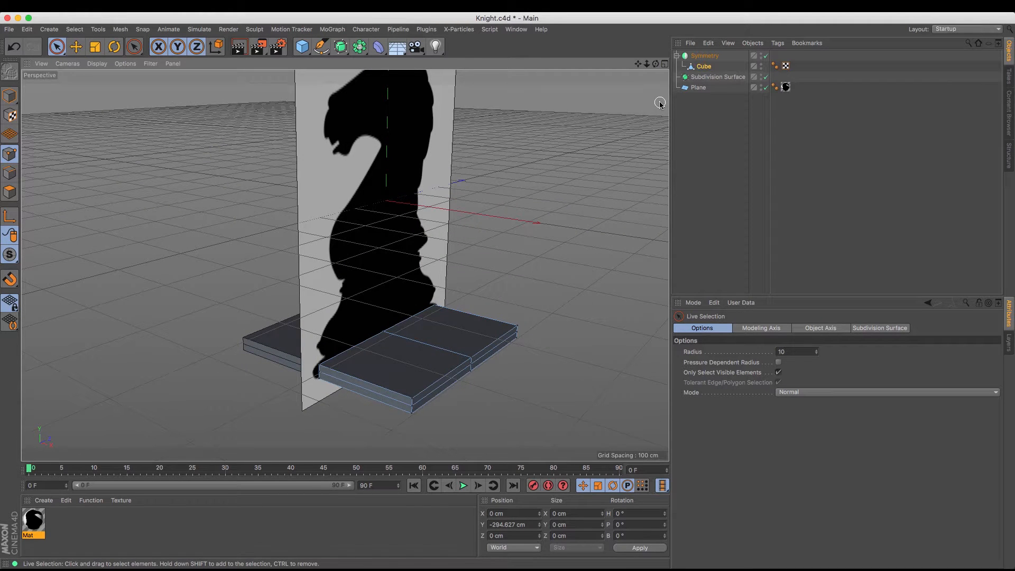
Make the Symmetry object, with its cube, a child of the Subdivision Surface object
{"action": "mouse_move", "coordinate": [639, 64]}
{"action": "left_mouse_down"}
{"action": "mouse_move", "coordinate": [633, 72]}
{"action": "mouse_move", "coordinate": [638, 66]}
{"action": "left_mouse_up"}
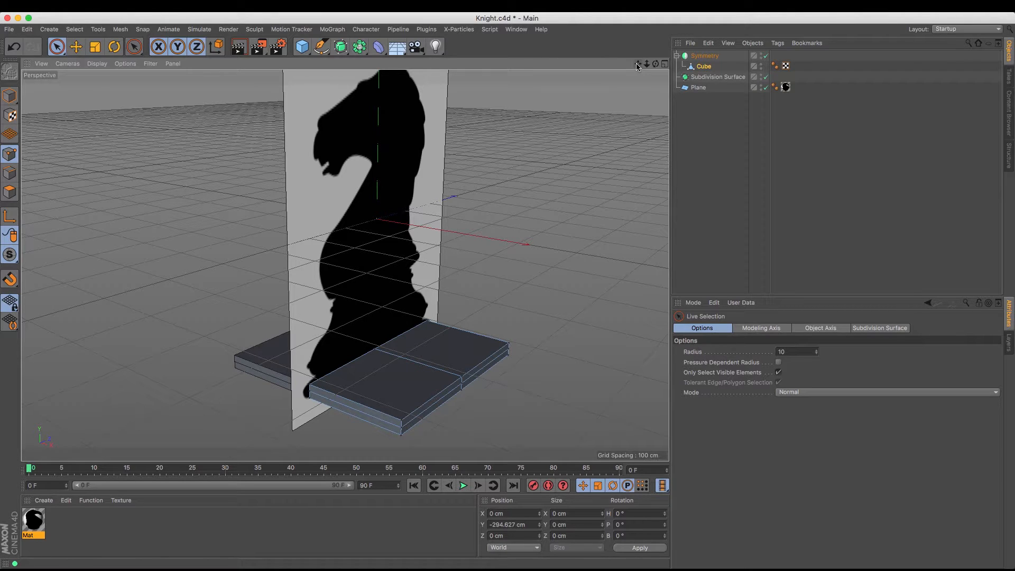
{"action": "left_click", "coordinate": [707, 56]}
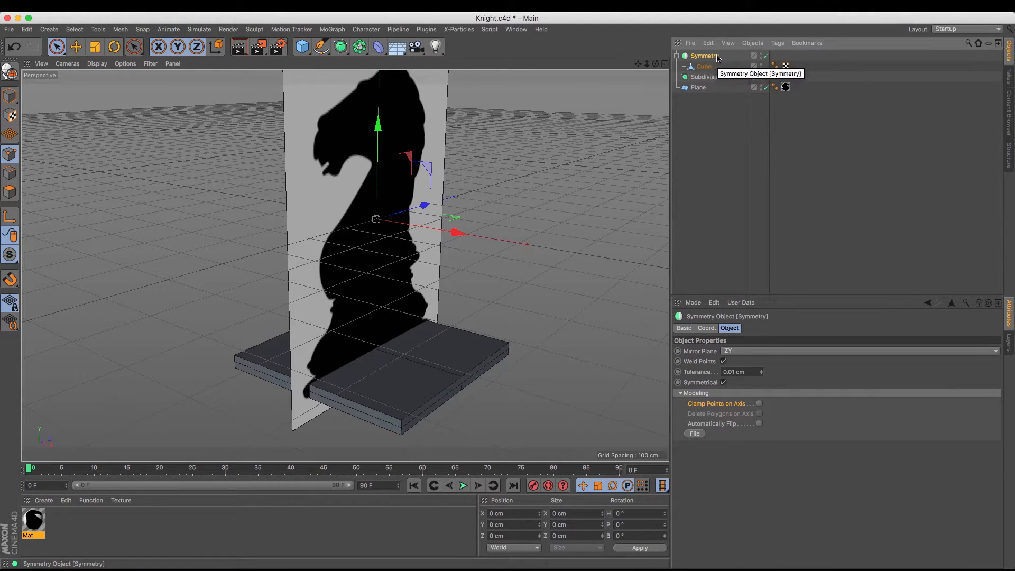
{"action": "left_click_drag", "start_coordinate": [718, 57], "coordinate": [719, 79]}
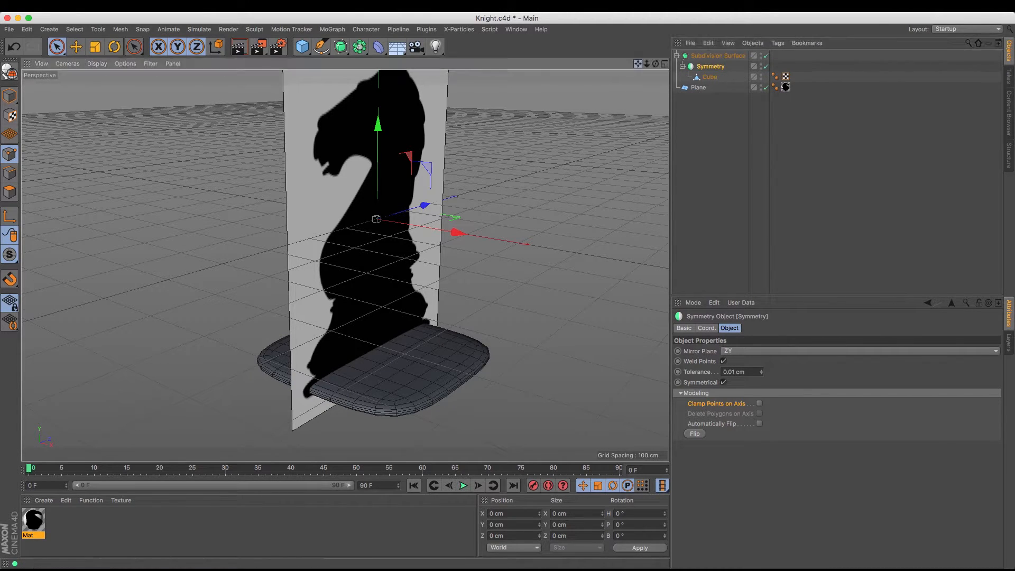
Inspect the smoothed base, and turn off the Subdivision Surface object
{"action": "left_click_drag", "start_coordinate": [639, 66], "coordinate": [614, 0]}
{"action": "left_click_drag", "start_coordinate": [655, 68], "coordinate": [653, 211]}
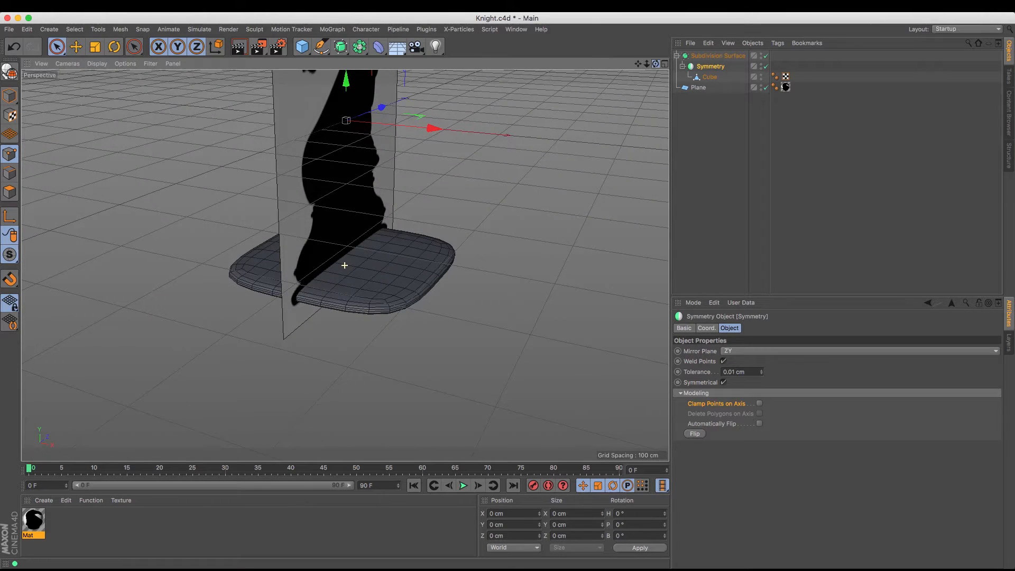
{"action": "left_click", "coordinate": [766, 56]}
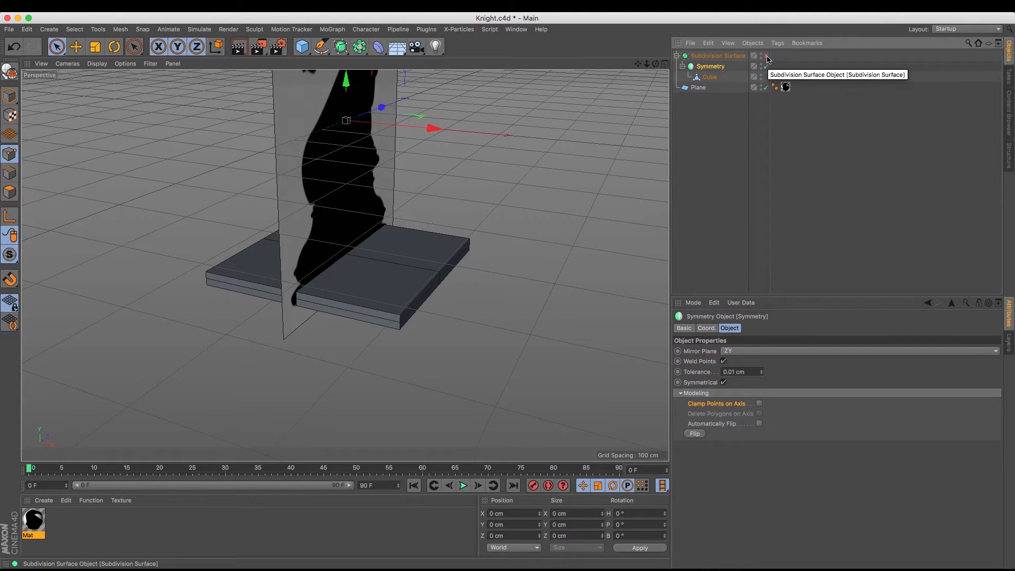
Turn the Subdivision Surface object back on and view the smoothed base from below
{"action": "left_click", "coordinate": [767, 56]}
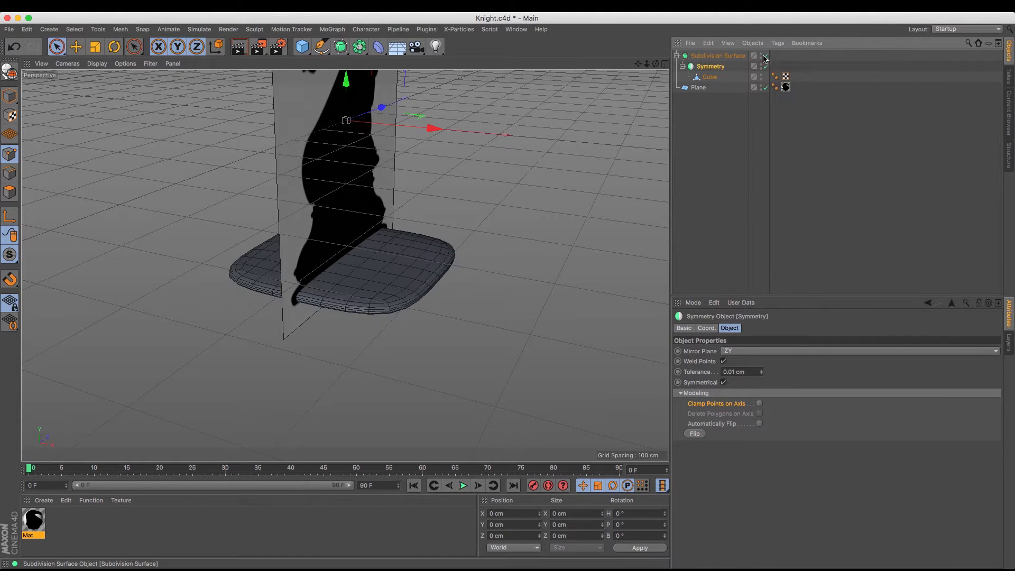
{"action": "left_click_drag", "start_coordinate": [639, 64], "coordinate": [655, 121]}
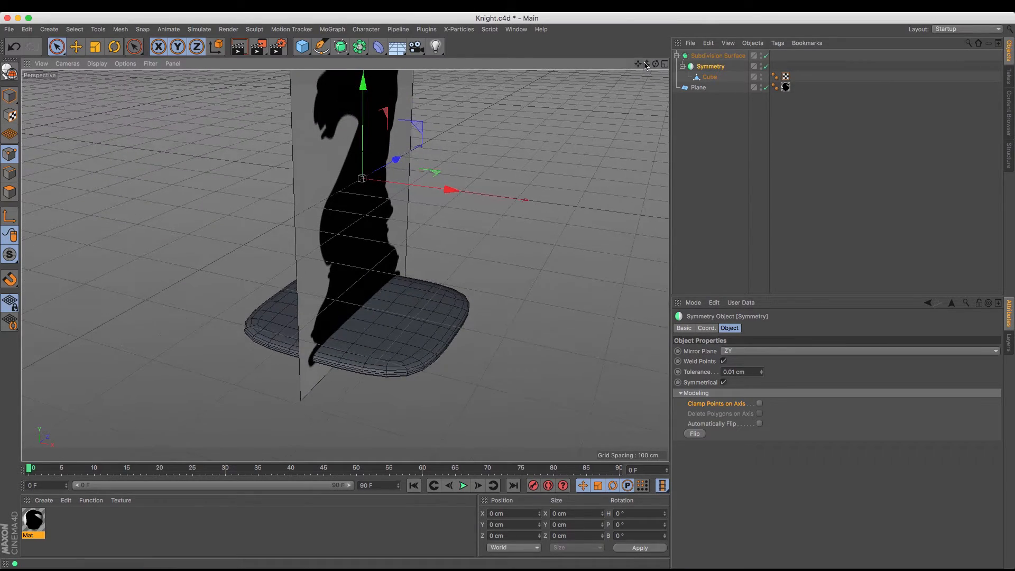
{"action": "left_click_drag", "start_coordinate": [656, 65], "coordinate": [651, 97]}
Sharpen the cube's four outer bottom edges by giving them a Subdivision Surface weight of 1.00
{"action": "left_click", "coordinate": [710, 76]}
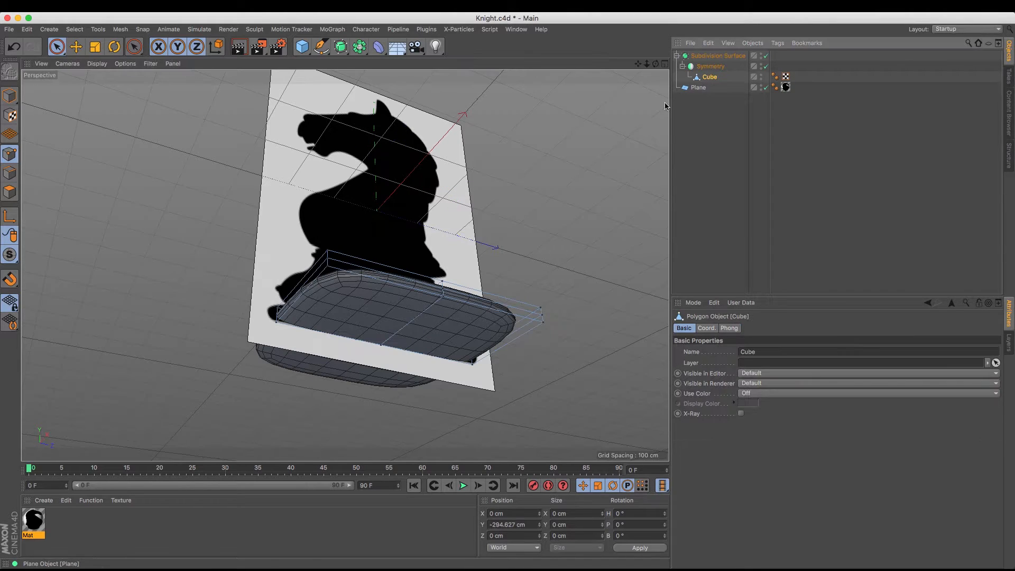
{"action": "left_click", "coordinate": [10, 173]}
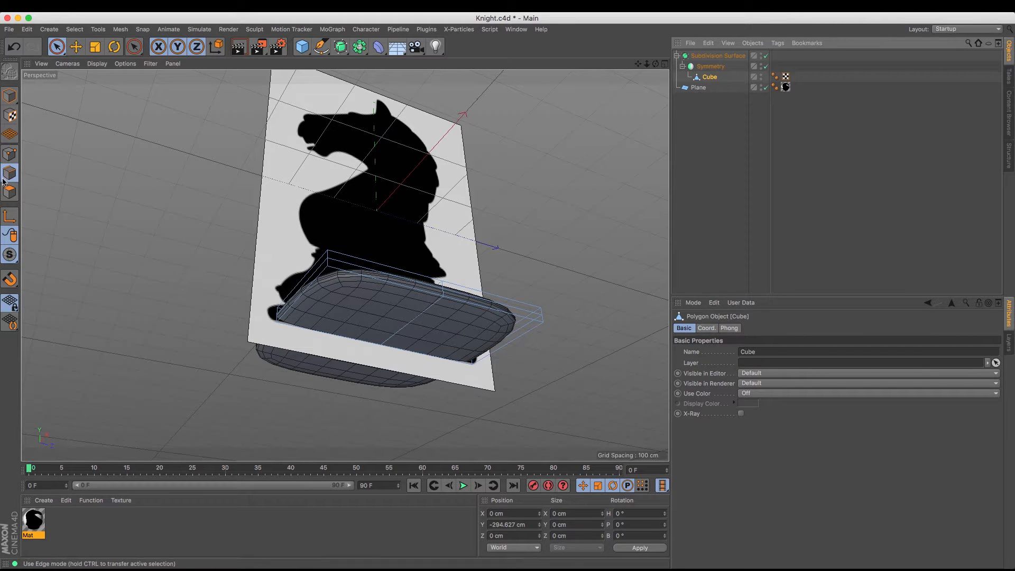
{"action": "left_click", "coordinate": [315, 291]}
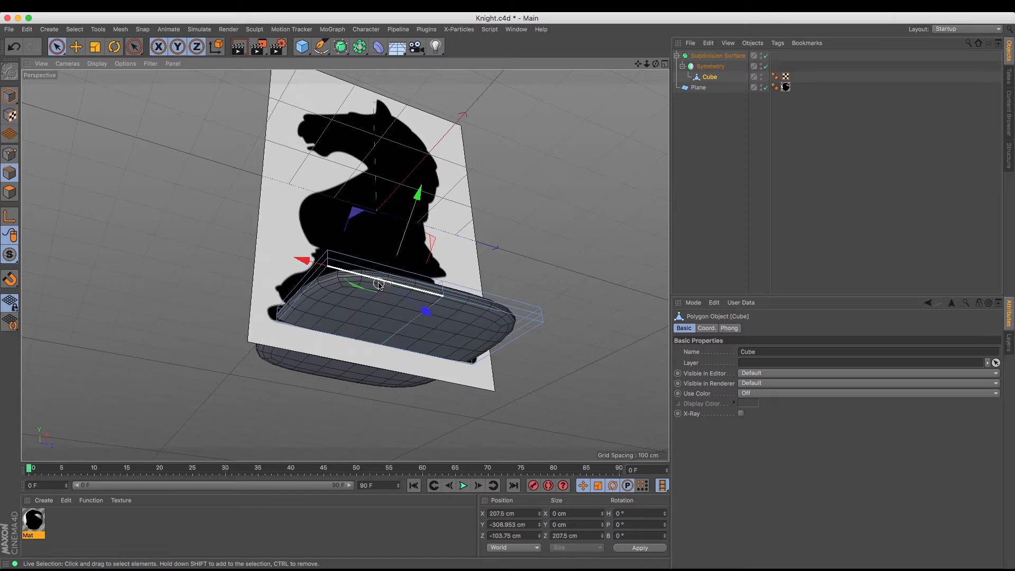
{"action": "left_click", "coordinate": [315, 291], "text": "shift"}
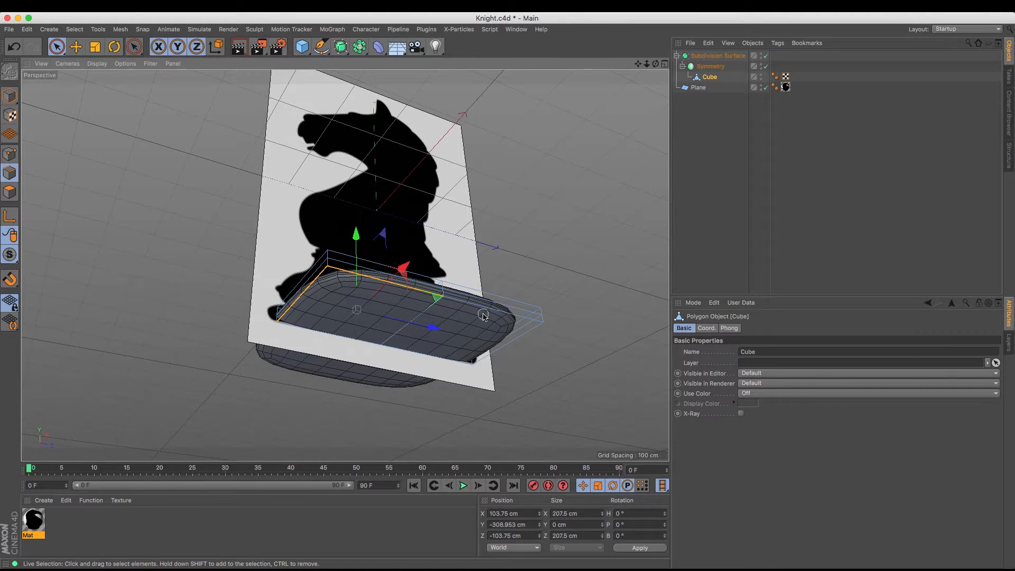
{"action": "left_click", "coordinate": [483, 314], "text": "shift"}
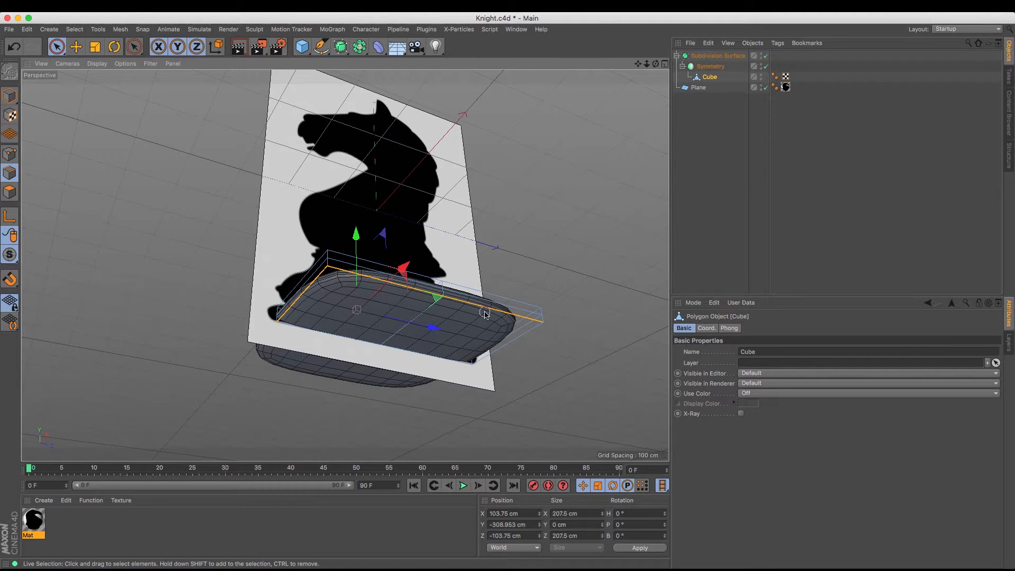
{"action": "left_click", "coordinate": [518, 345], "text": "shift"}
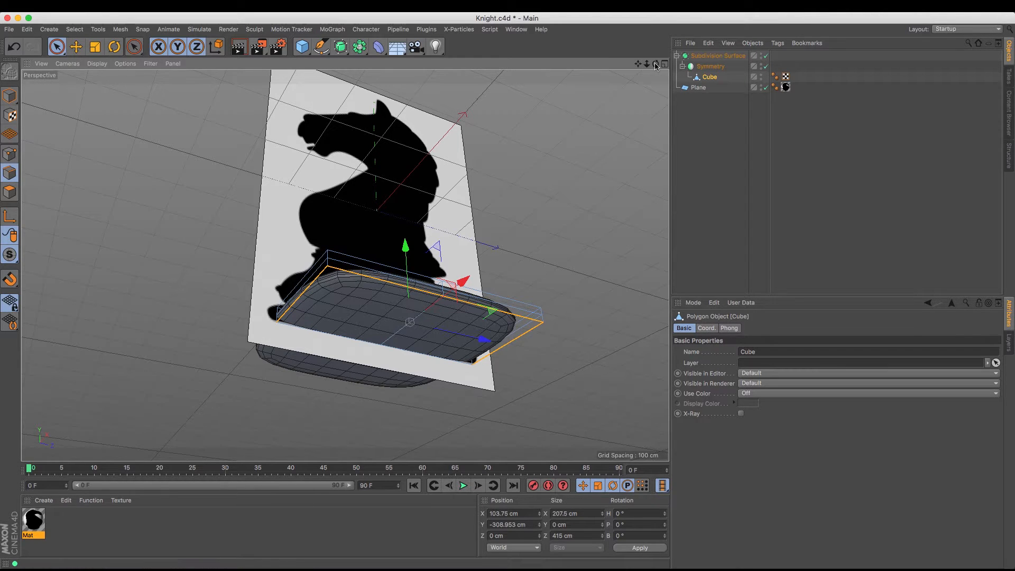
{"action": "mouse_move", "coordinate": [656, 64]}
{"action": "left_mouse_down"}
{"action": "mouse_move", "coordinate": [616, 67]}
{"action": "mouse_move", "coordinate": [657, 64]}
{"action": "left_mouse_up"}
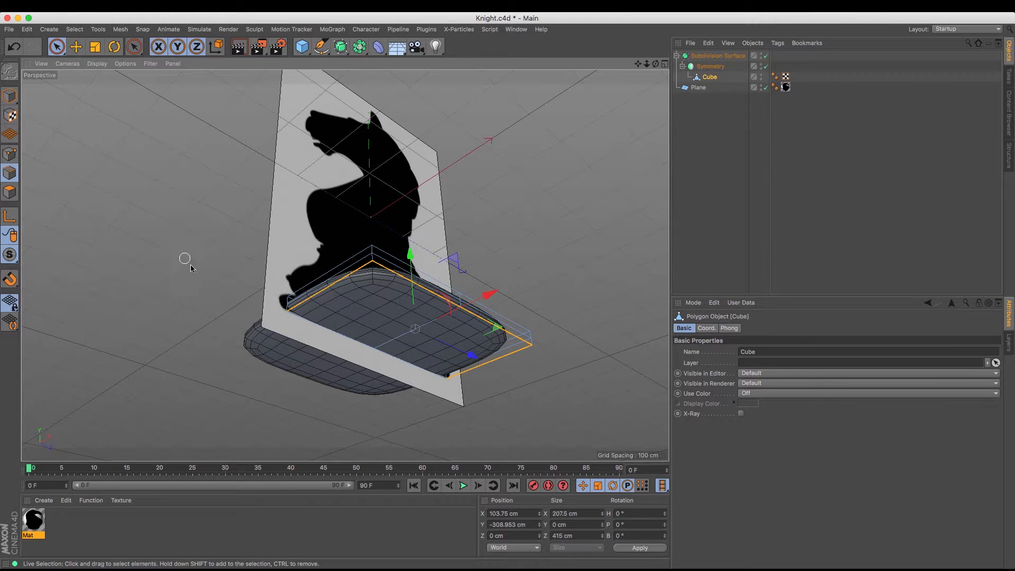
{"action": "left_click", "coordinate": [520, 348], "text": "shift"}
{"action": "left_click", "coordinate": [75, 48]}
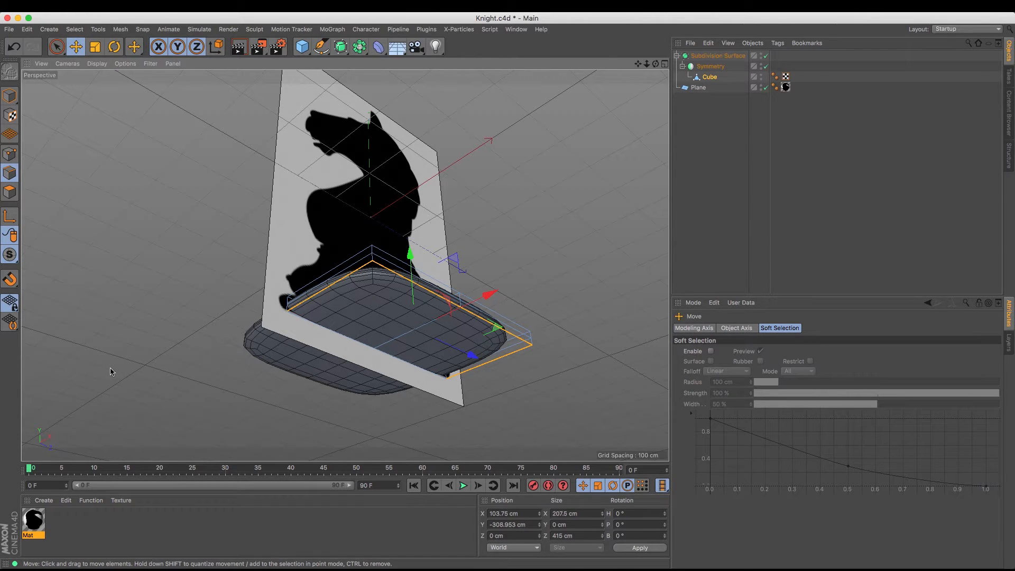
{"action": "key", "text": "period"}
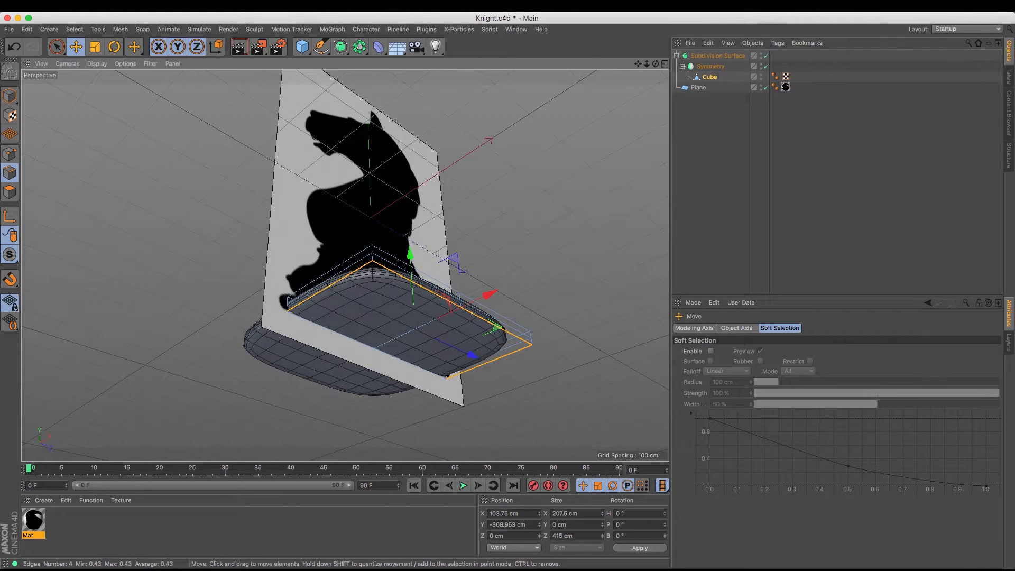
{"action": "key", "text": "period"}
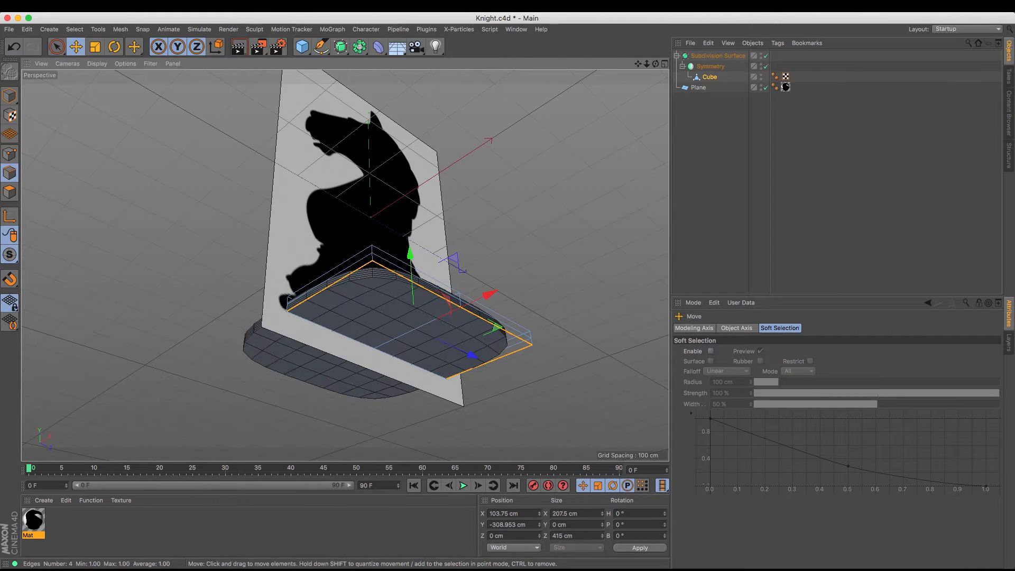
{"action": "key", "text": "period"}
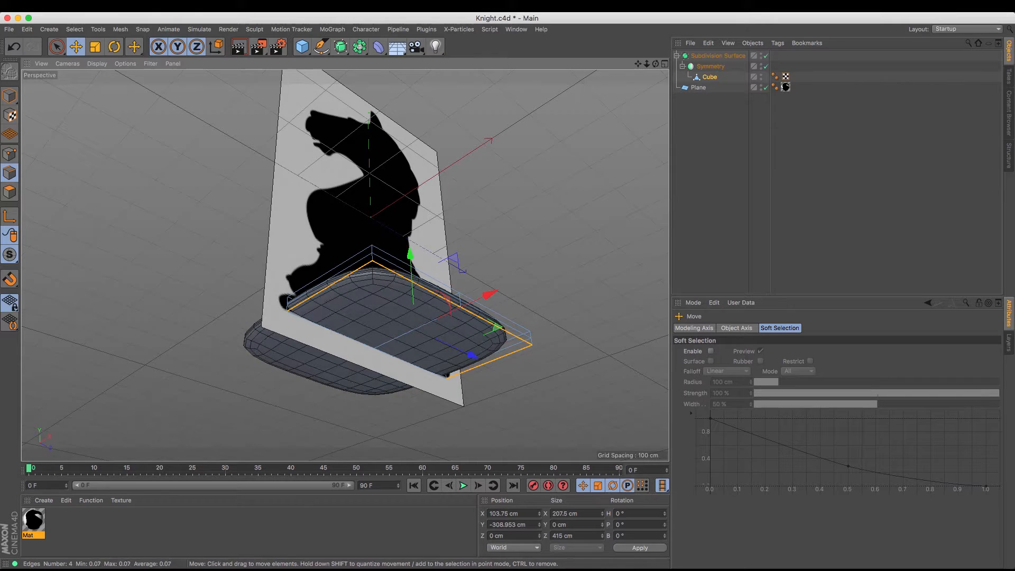
{"action": "key", "text": "period"}
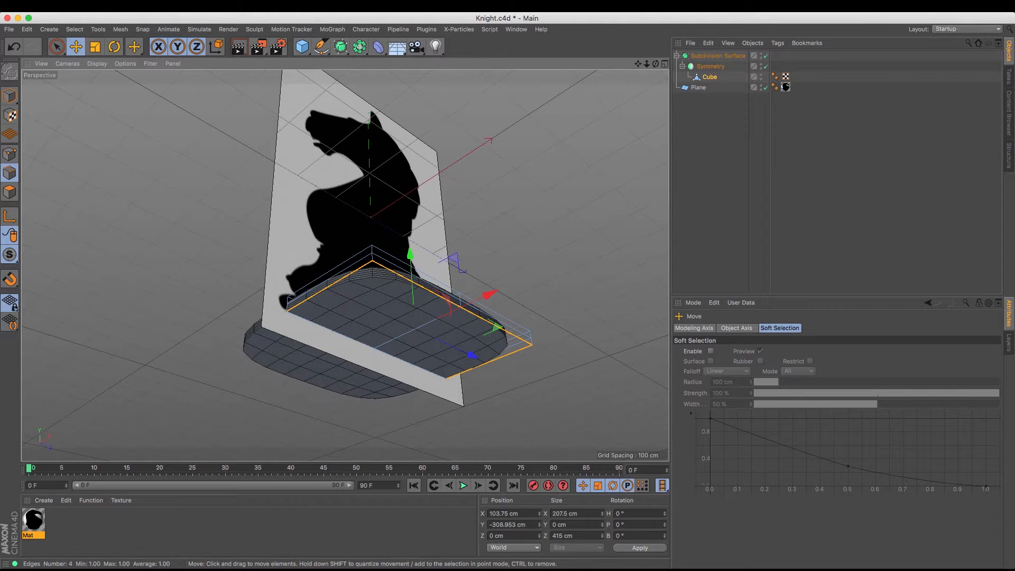
{"action": "key", "text": "period"}
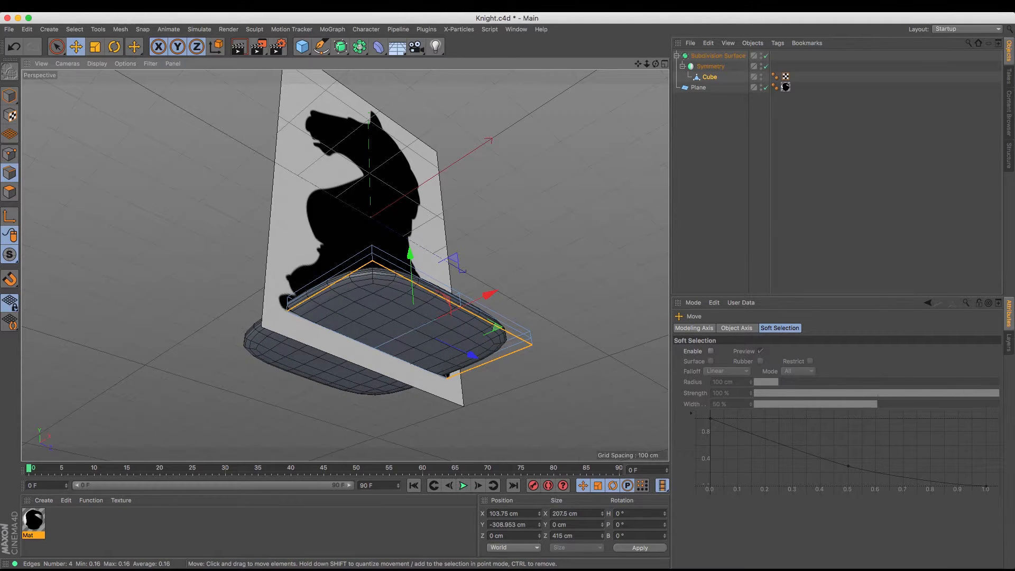
{"action": "key", "text": "period"}
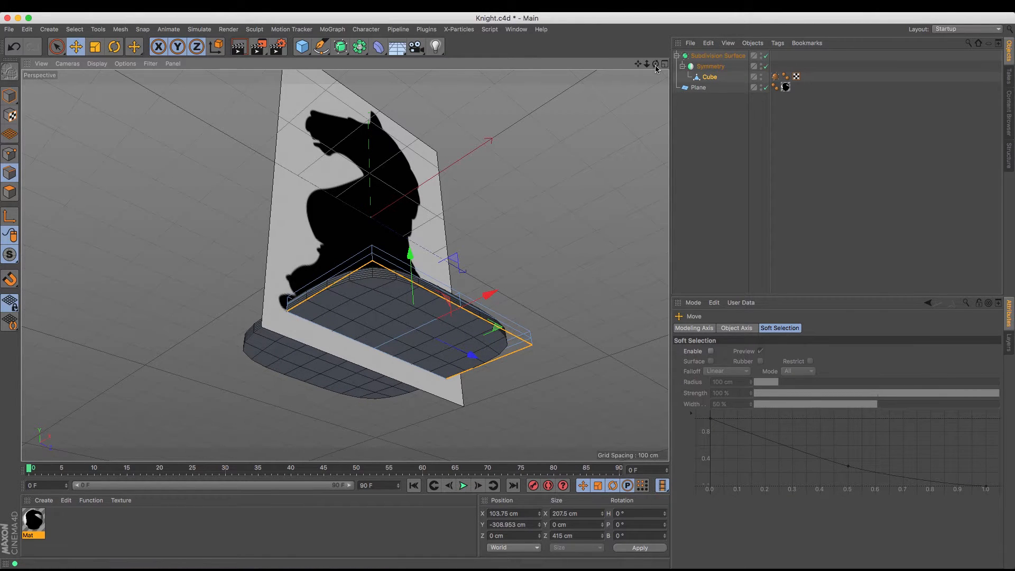
Round the base by moving the cube's outer corner points inward to about X 145 cm and scaling them to about 334 cm along Z
{"action": "left_click_drag", "start_coordinate": [656, 64], "coordinate": [657, 148]}
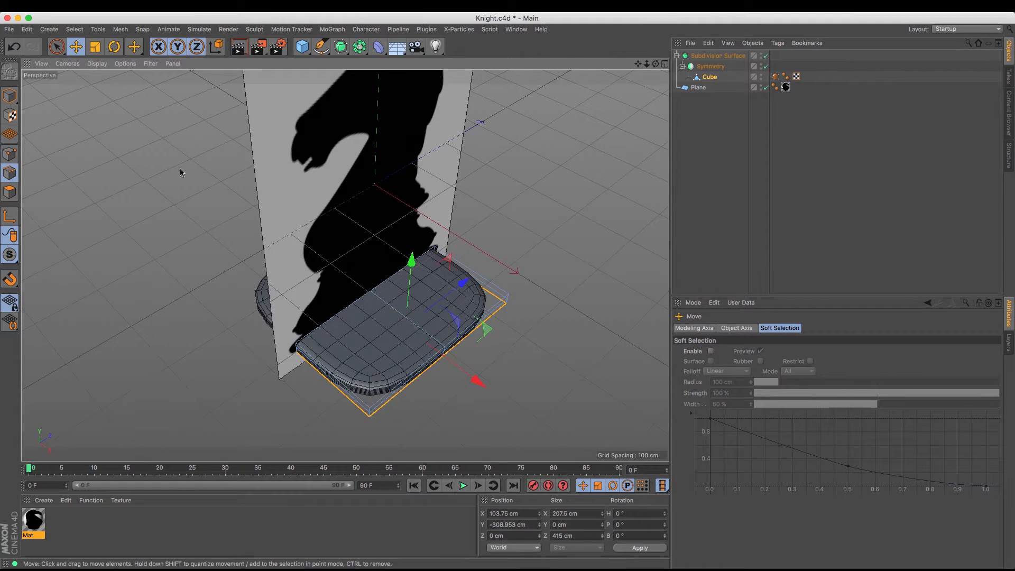
{"action": "left_click", "coordinate": [10, 154]}
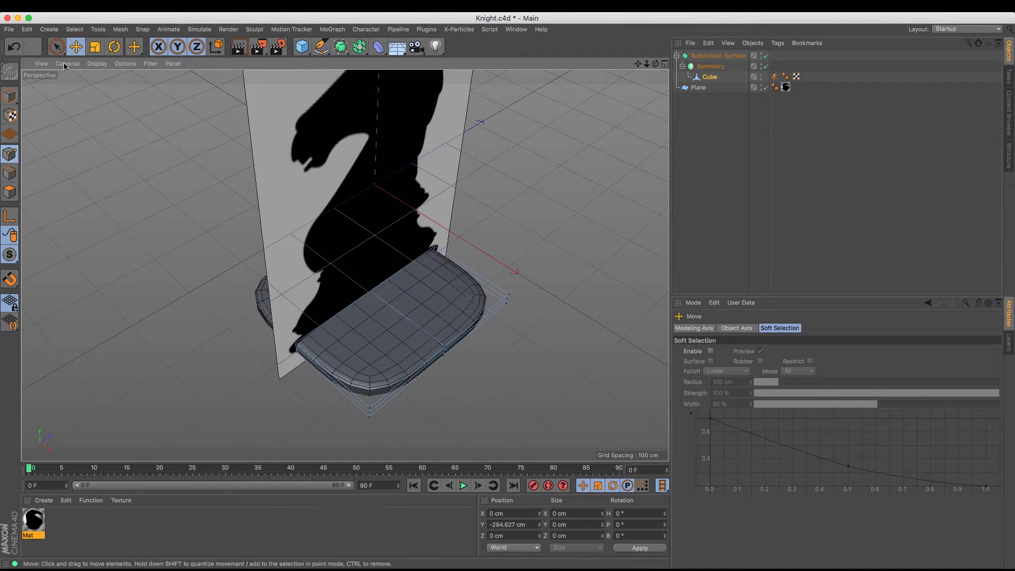
{"action": "key", "text": "9"}
{"action": "left_click", "coordinate": [370, 411]}
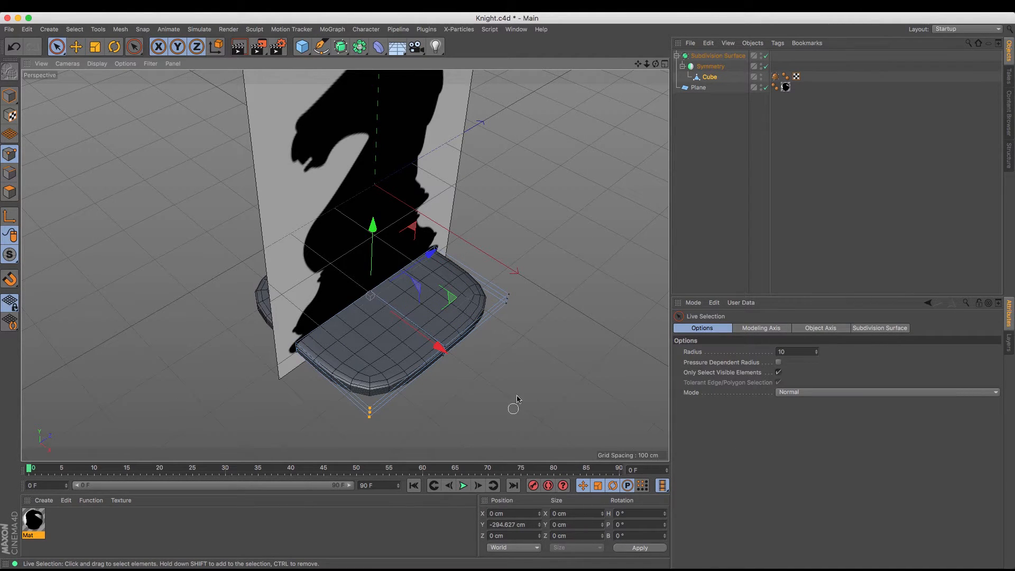
{"action": "left_click", "coordinate": [506, 299], "text": "shift"}
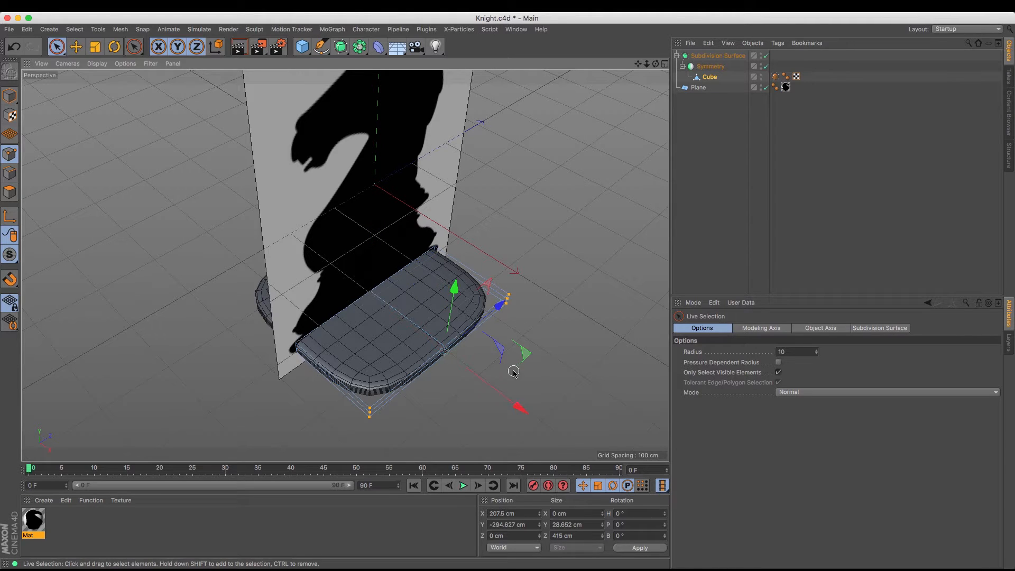
{"action": "left_click_drag", "start_coordinate": [518, 406], "coordinate": [496, 394]}
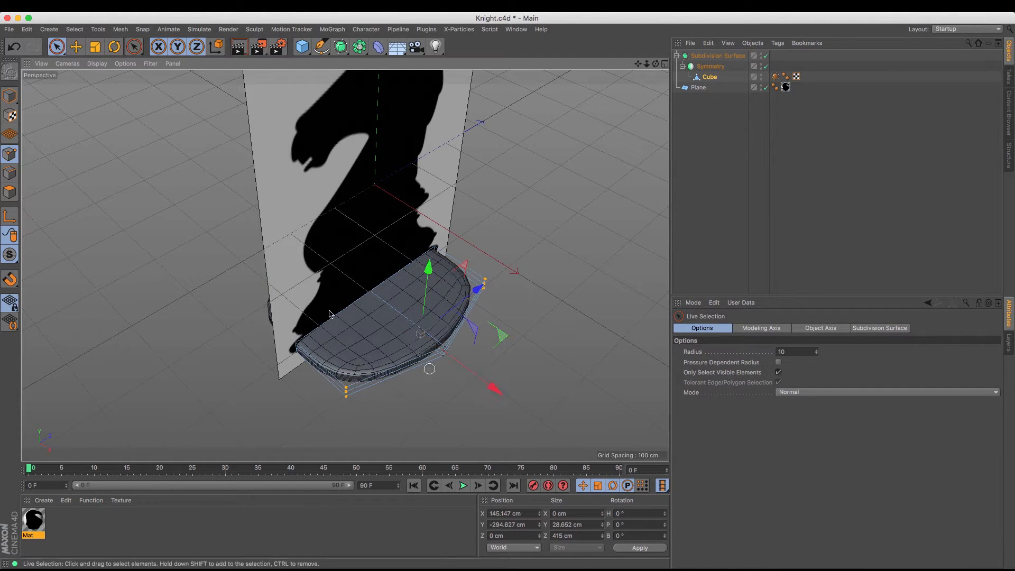
{"action": "left_click", "coordinate": [95, 46]}
{"action": "left_click_drag", "start_coordinate": [480, 287], "coordinate": [474, 294]}
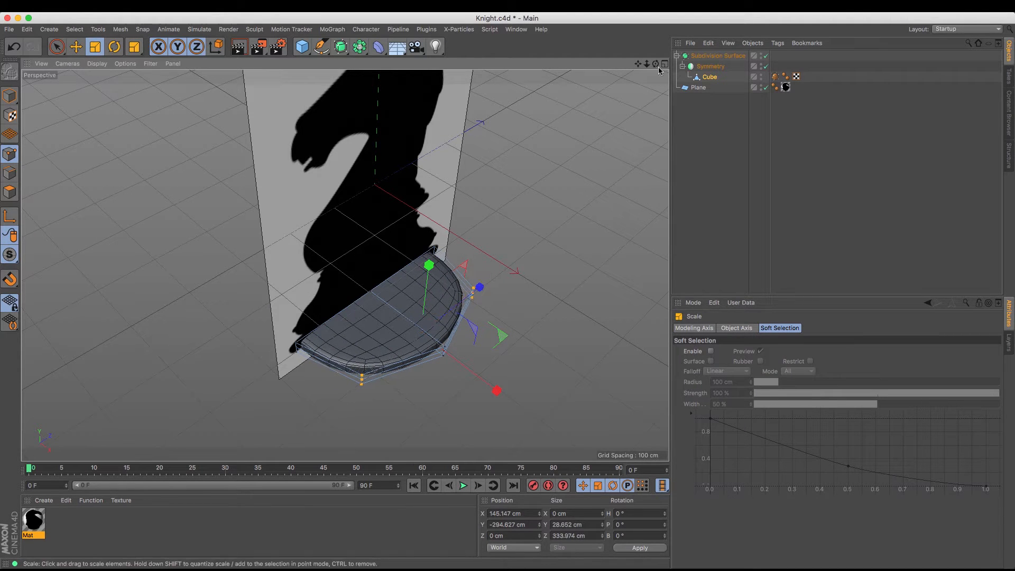
Extrude the cube's two top polygons upward by about 25.9 cm
{"action": "left_click_drag", "start_coordinate": [656, 63], "coordinate": [522, 45]}
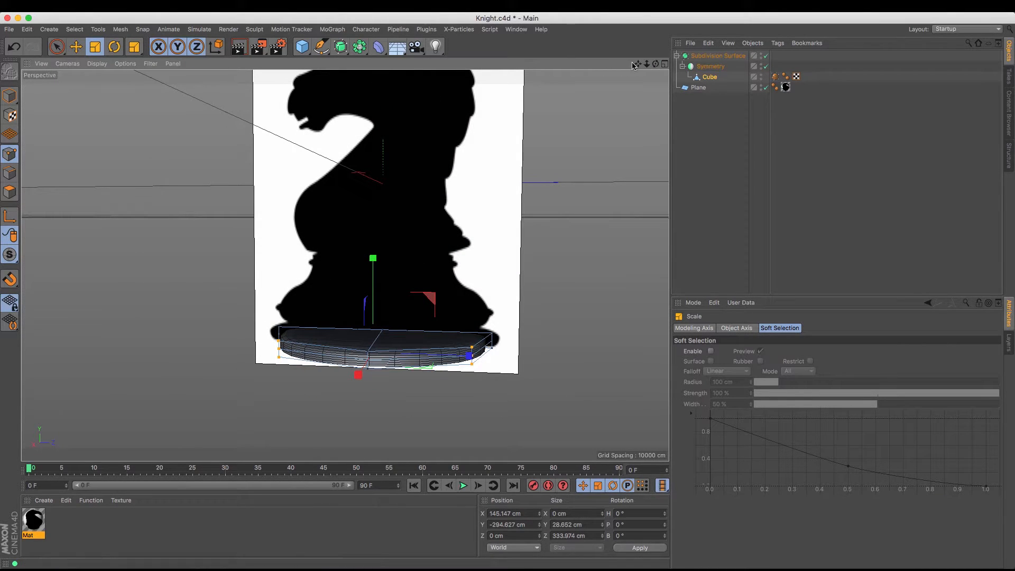
{"action": "left_click_drag", "start_coordinate": [639, 62], "coordinate": [640, 101]}
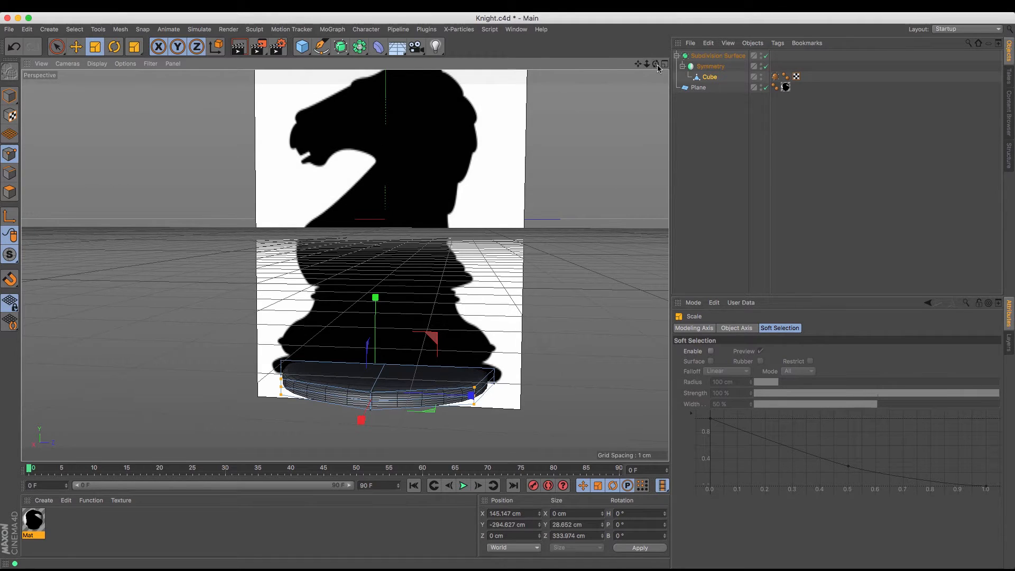
{"action": "left_click_drag", "start_coordinate": [659, 67], "coordinate": [665, 95]}
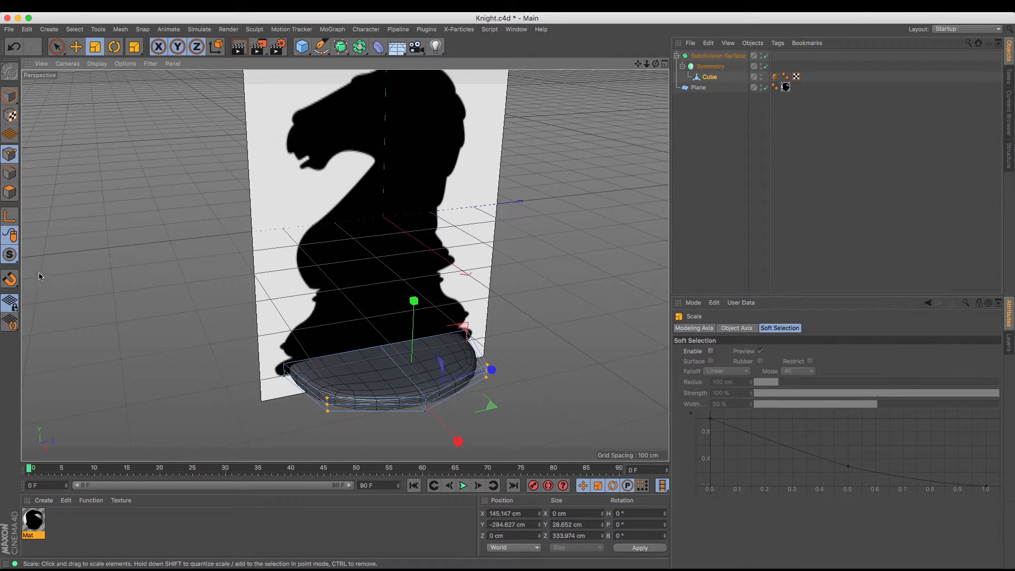
{"action": "left_click", "coordinate": [9, 192]}
{"action": "key", "text": "e"}
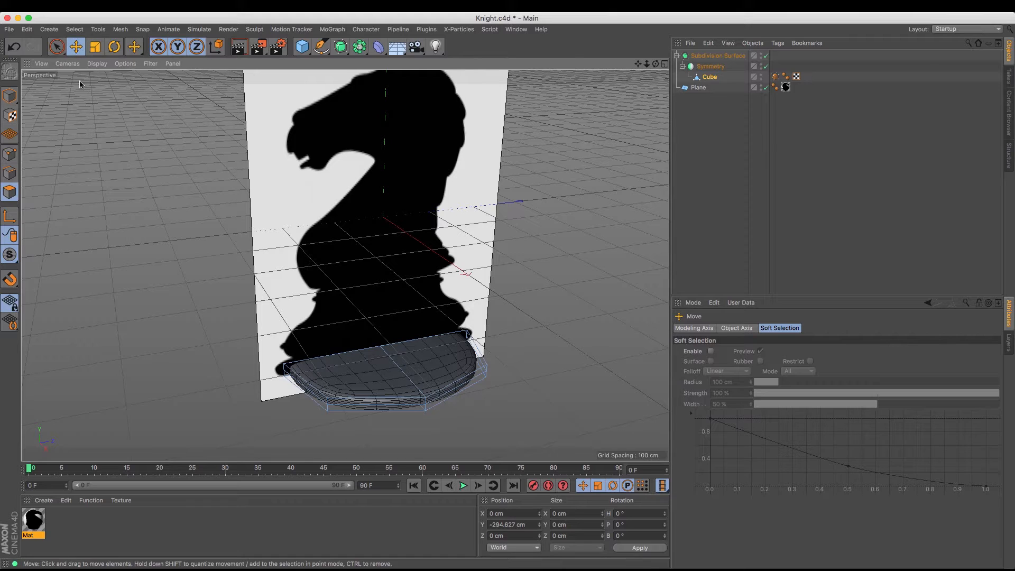
{"action": "left_click", "coordinate": [433, 361]}
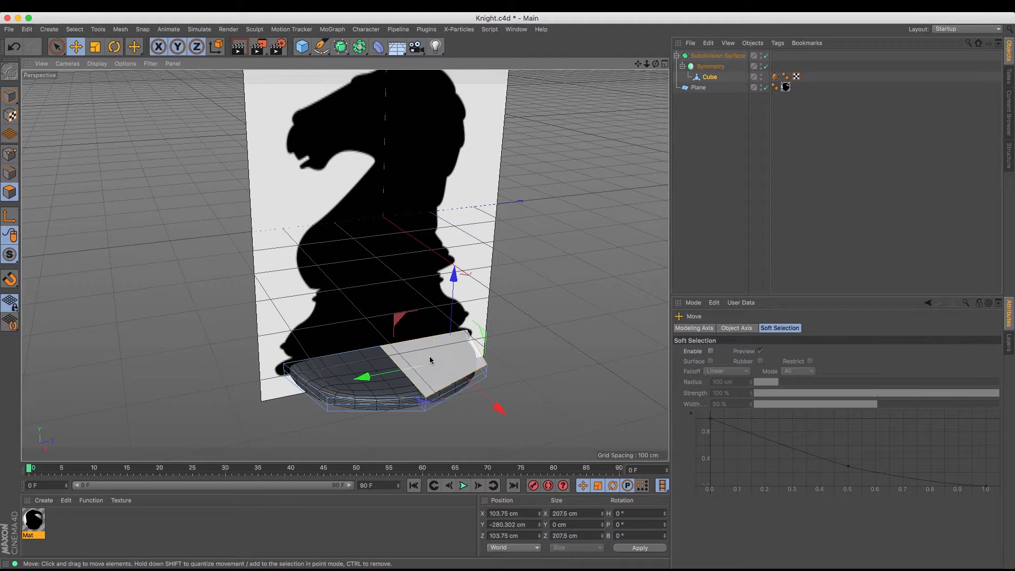
{"action": "left_click", "coordinate": [343, 364], "text": "shift"}
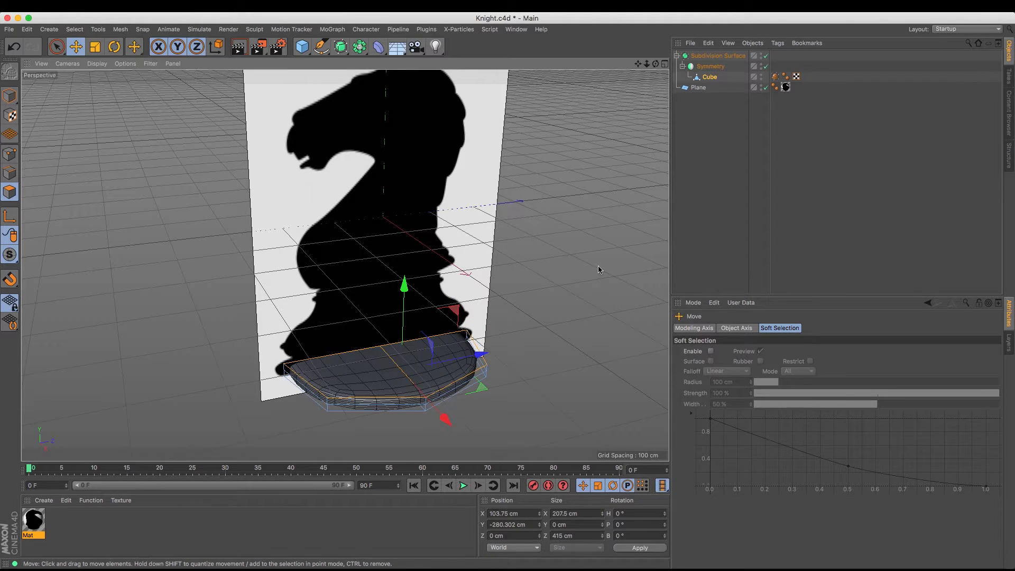
{"action": "key", "text": "m"}
{"action": "key", "text": "t"}
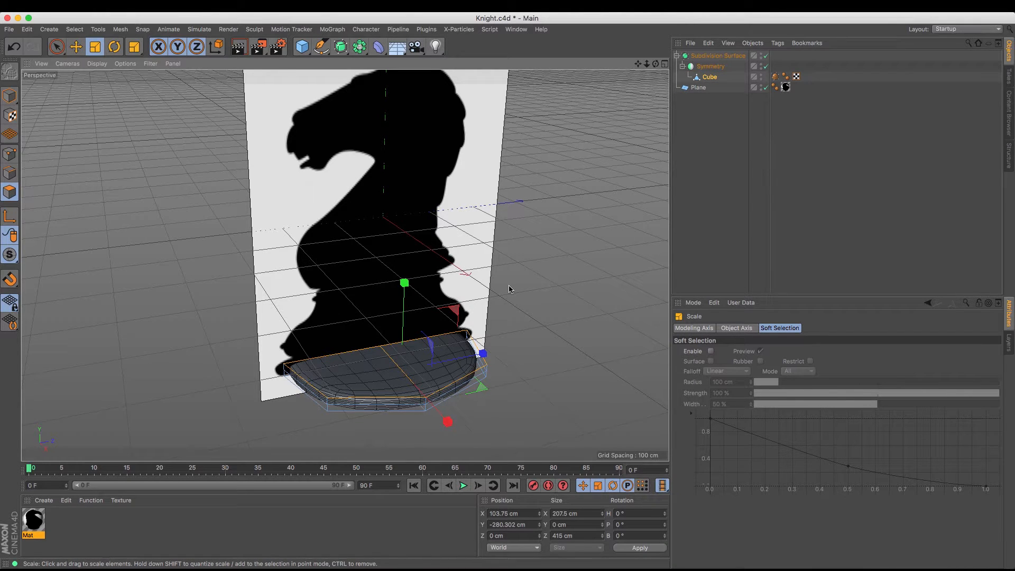
{"action": "key", "text": "m"}
{"action": "key", "text": "t"}
{"action": "left_click_drag", "start_coordinate": [405, 363], "coordinate": [401, 358]}
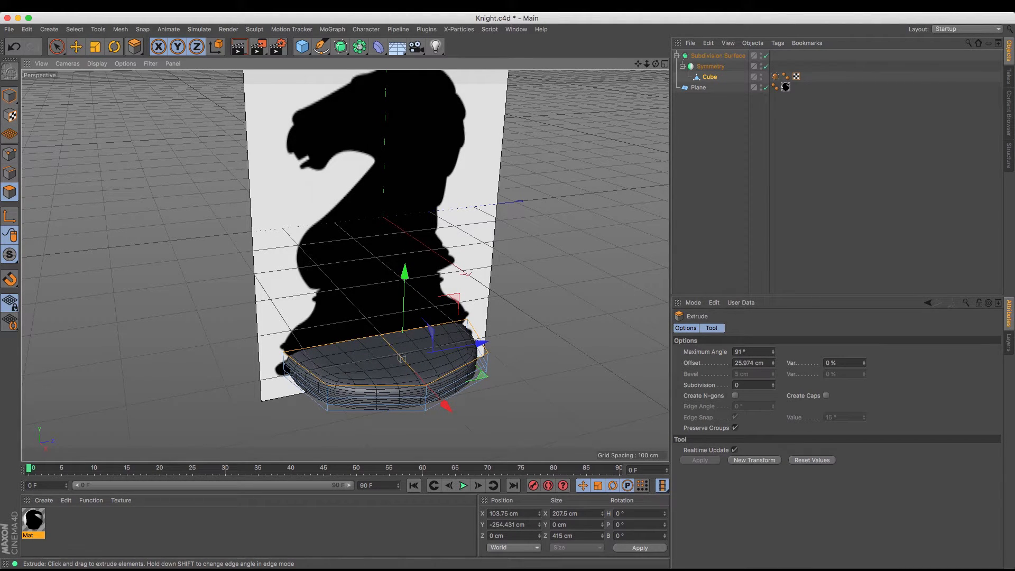
{"action": "left_click_drag", "start_coordinate": [511, 304], "coordinate": [333, 291]}
Turn off the reference Plane and the Symmetry object to expose the inner side of the half base
{"action": "mouse_move", "coordinate": [657, 64]}
{"action": "left_mouse_down"}
{"action": "mouse_move", "coordinate": [732, 61]}
{"action": "mouse_move", "coordinate": [783, 80]}
{"action": "mouse_move", "coordinate": [657, 65]}
{"action": "left_mouse_up"}
{"action": "left_click", "coordinate": [766, 88]}
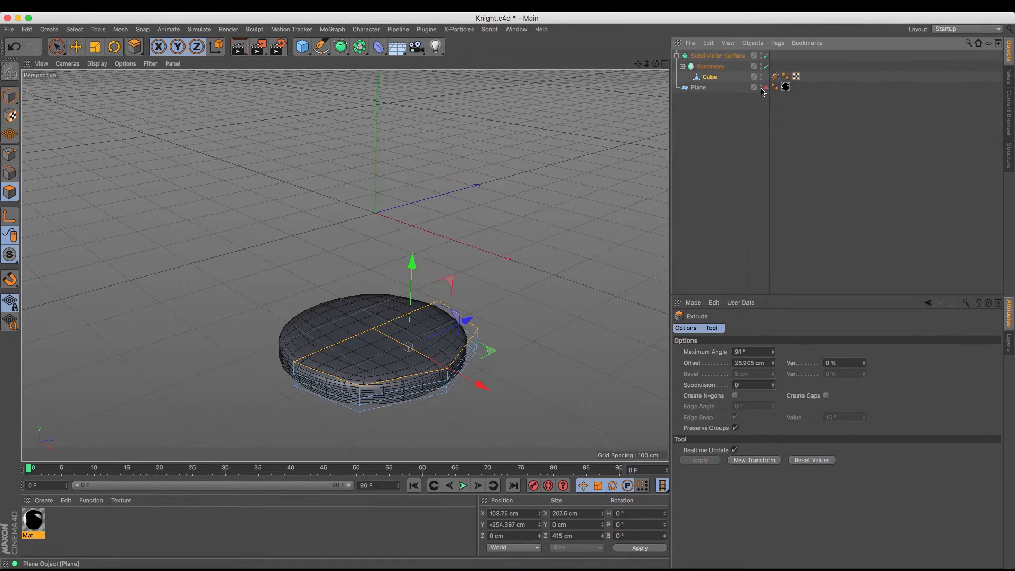
{"action": "left_click_drag", "start_coordinate": [657, 64], "coordinate": [507, 290]}
{"action": "left_click", "coordinate": [766, 66]}
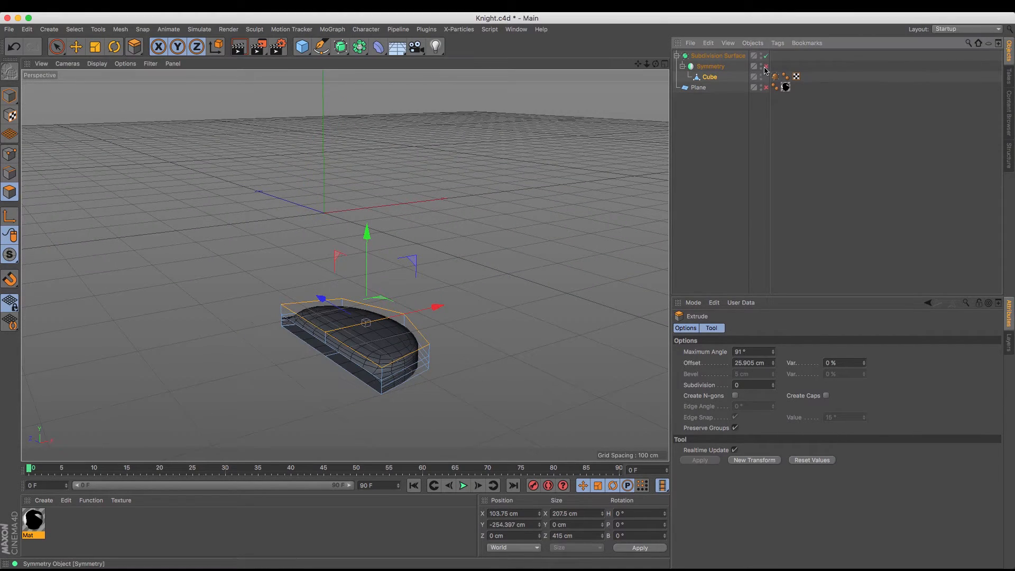
{"action": "left_click_drag", "start_coordinate": [656, 64], "coordinate": [710, 62]}
Delete the two upper polygons on the half base's inner side and turn the Symmetry object back on
{"action": "left_click", "coordinate": [76, 47]}
{"action": "left_click", "coordinate": [280, 394]}
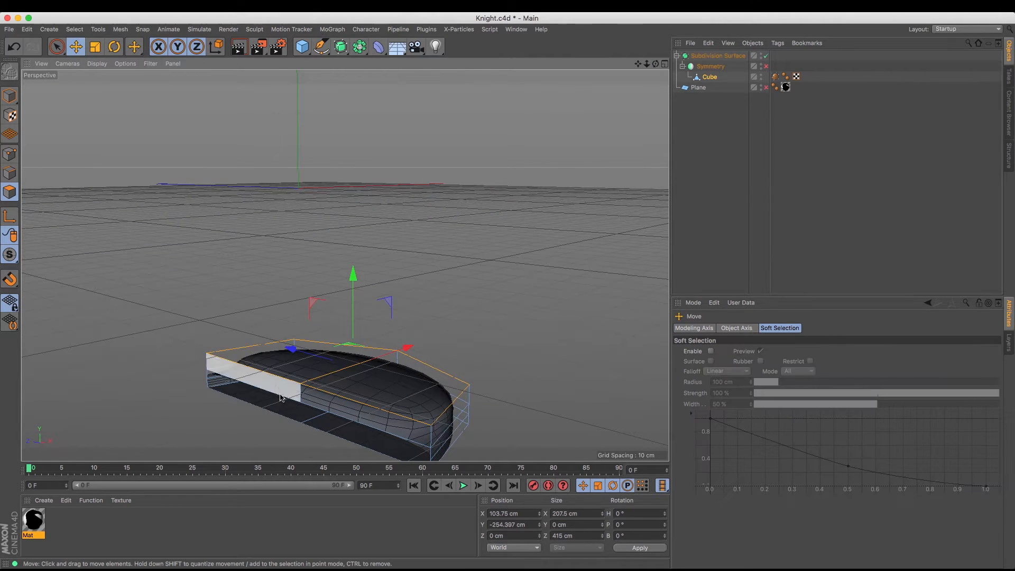
{"action": "left_click", "coordinate": [355, 415], "text": "shift"}
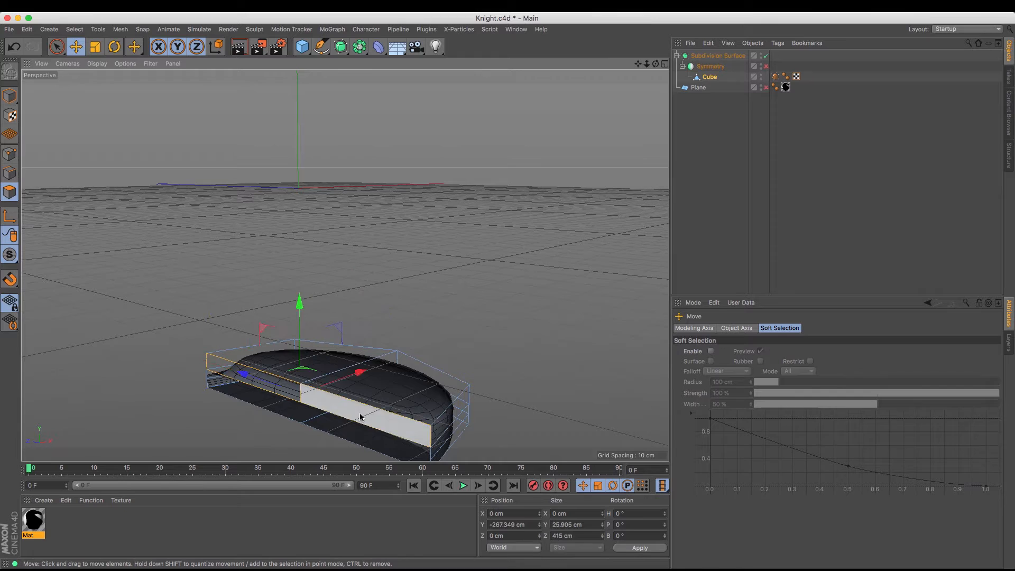
{"action": "left_click", "coordinate": [457, 369]}
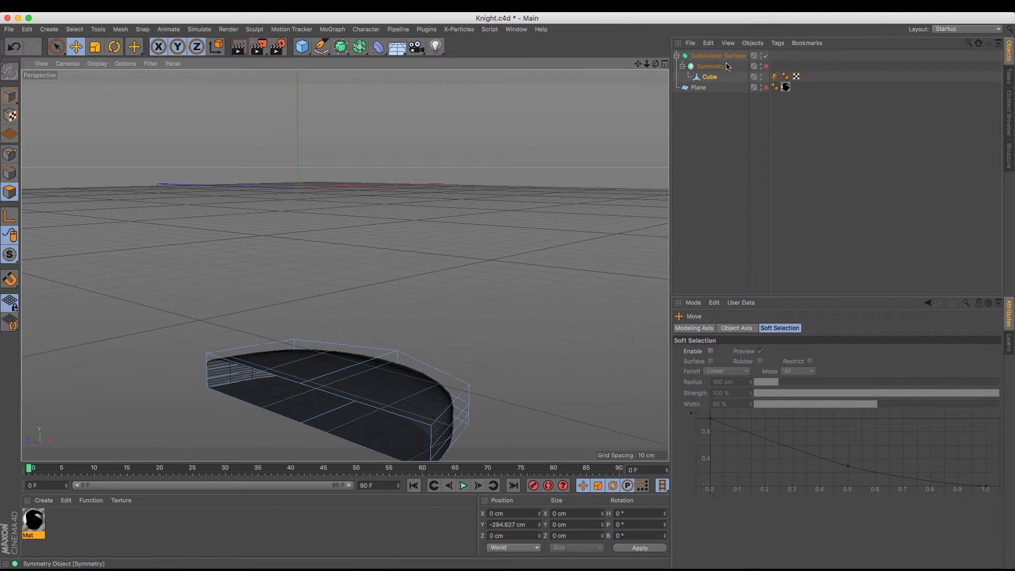
{"action": "left_click", "coordinate": [767, 66]}
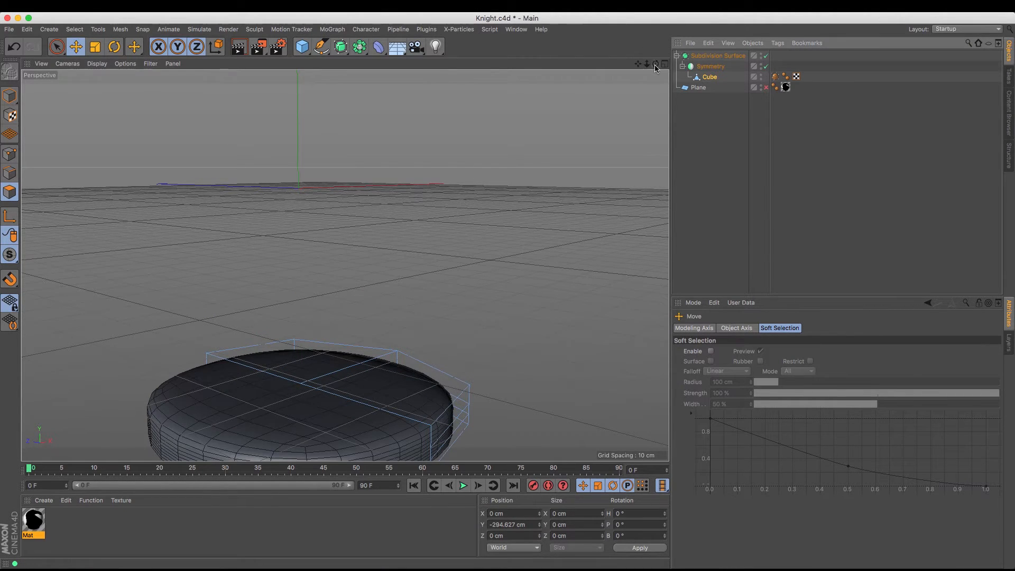
Delete the cube's two top polygons to leave the base open at the top
{"action": "left_click_drag", "start_coordinate": [654, 68], "coordinate": [613, 65]}
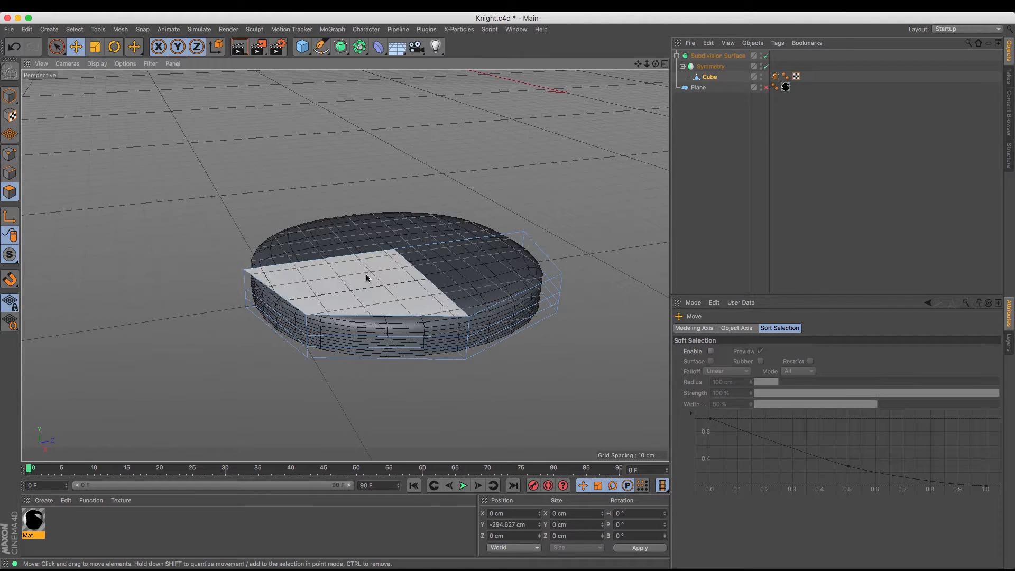
{"action": "left_click", "coordinate": [436, 264]}
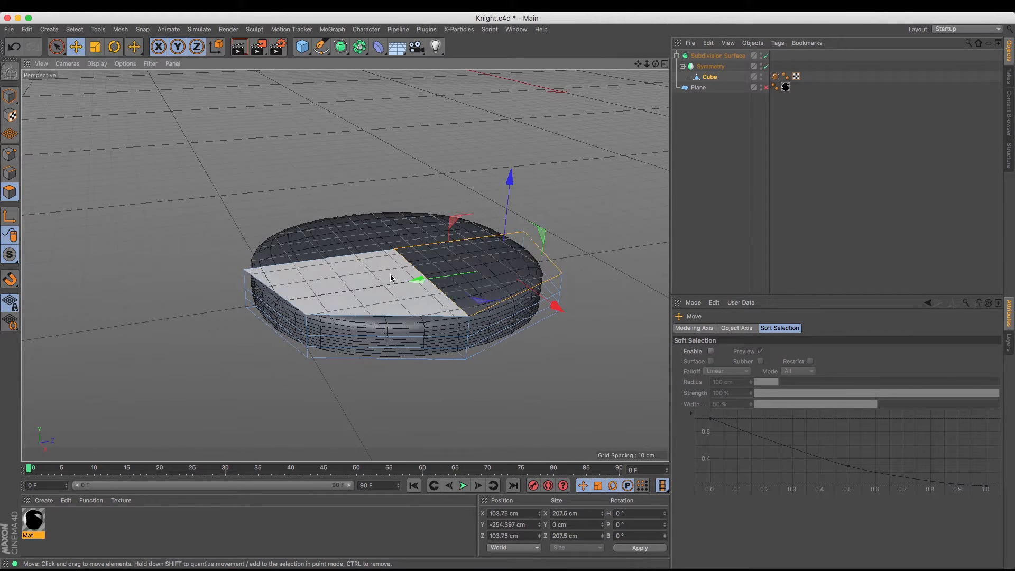
{"action": "left_click", "coordinate": [350, 284], "text": "shift"}
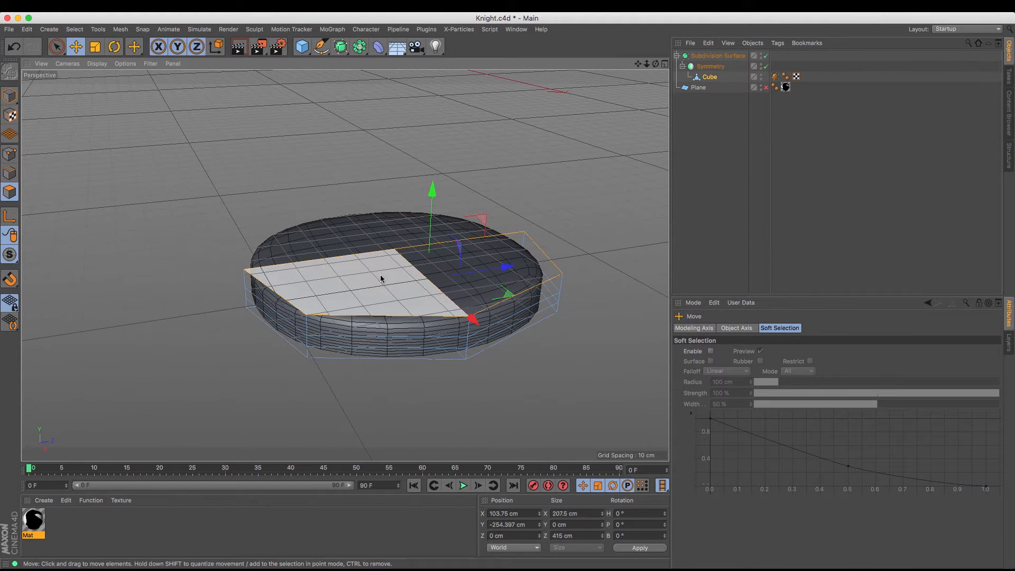
{"action": "key", "text": "Delete"}
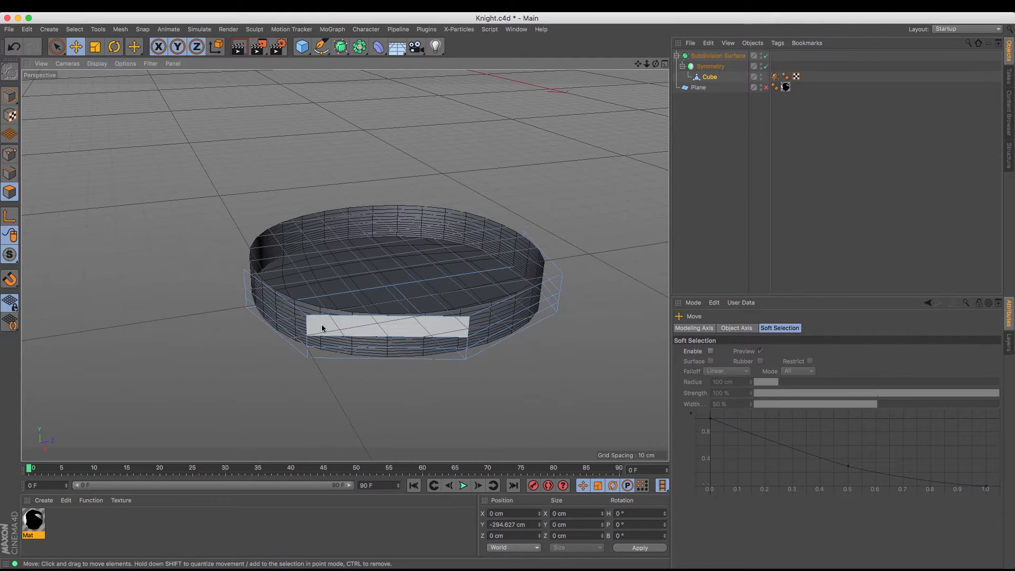
Scale the four outer edges of the cube's open top rim to about 359 cm along Z
{"action": "left_click", "coordinate": [10, 173]}
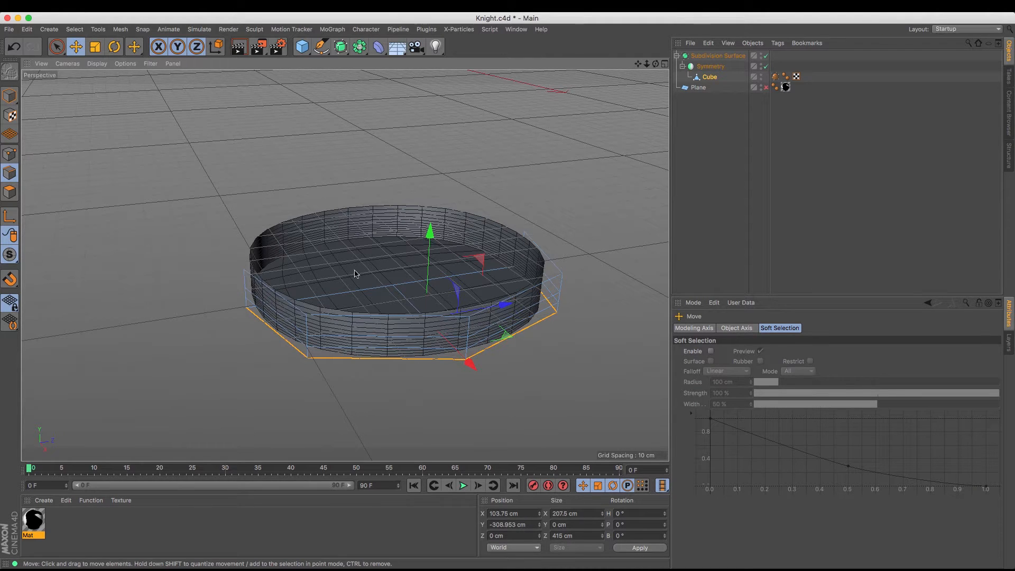
{"action": "left_click", "coordinate": [276, 292]}
{"action": "left_click", "coordinate": [388, 321], "text": "shift"}
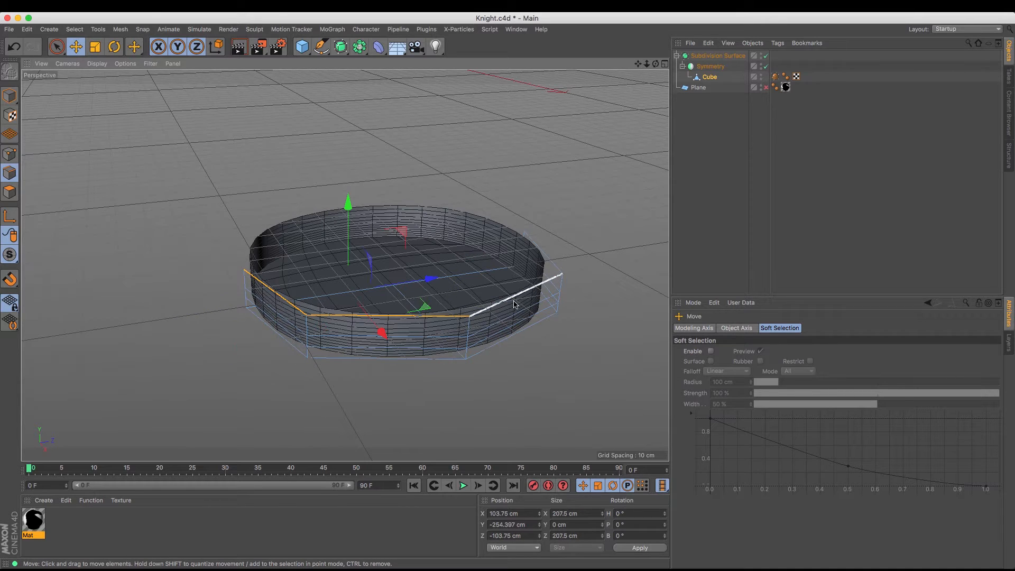
{"action": "left_click", "coordinate": [514, 296], "text": "shift"}
{"action": "left_click", "coordinate": [559, 270], "text": "shift"}
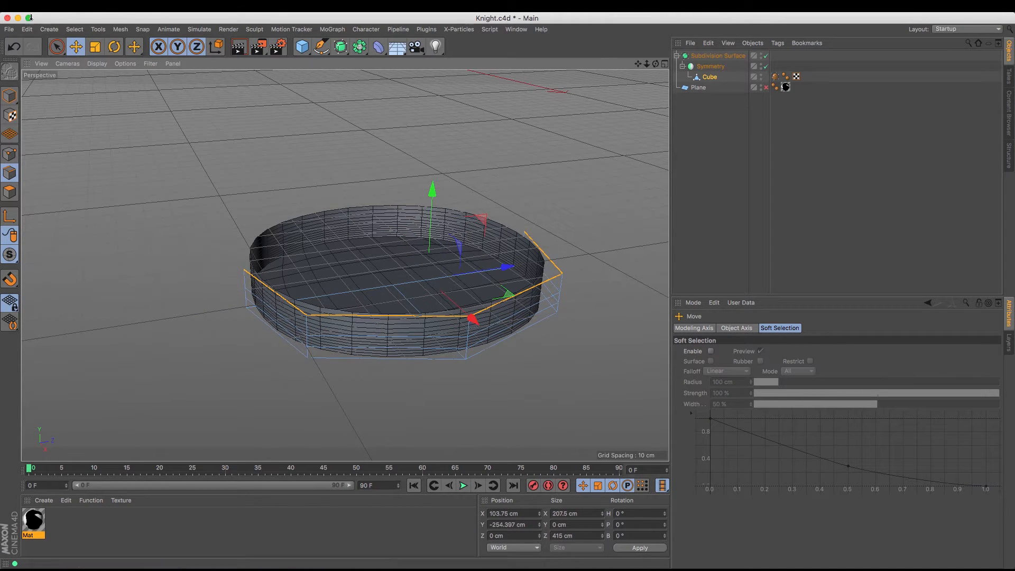
{"action": "left_click", "coordinate": [93, 48]}
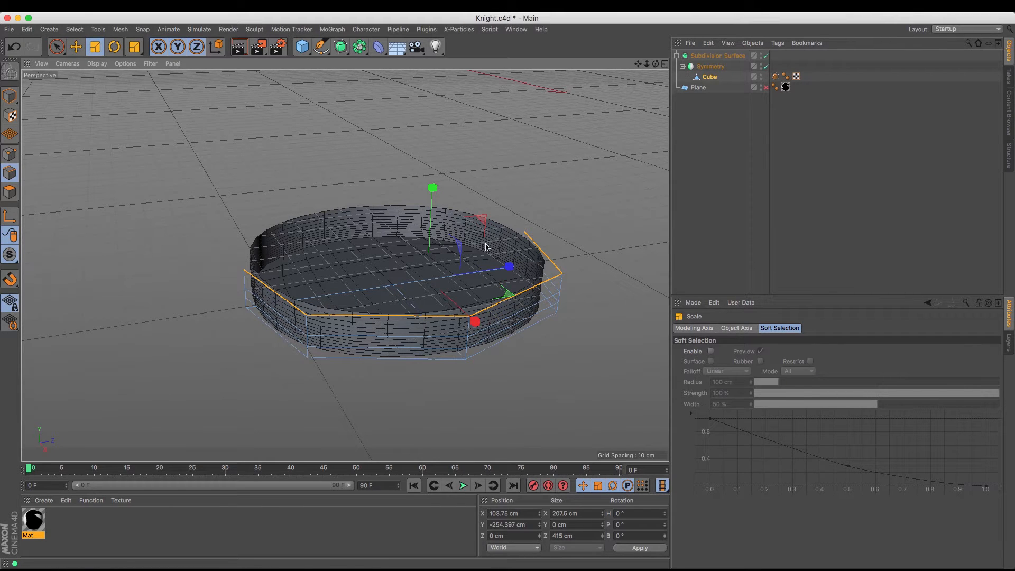
{"action": "left_click_drag", "start_coordinate": [501, 272], "coordinate": [478, 272]}
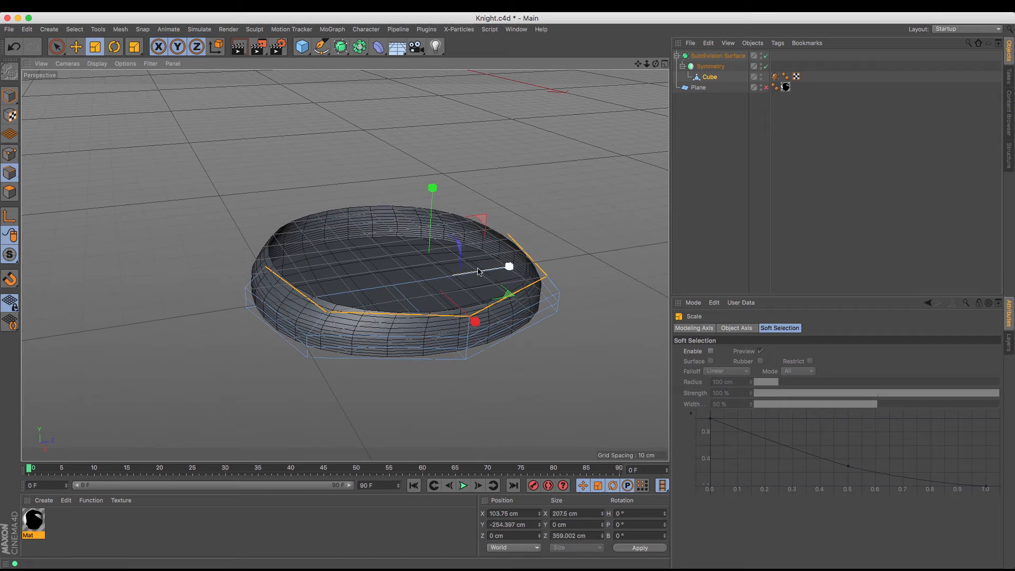
Move the outermost middle point of the top rim inward to about X 186 cm
{"action": "left_click", "coordinate": [9, 154]}
{"action": "left_click", "coordinate": [76, 47]}
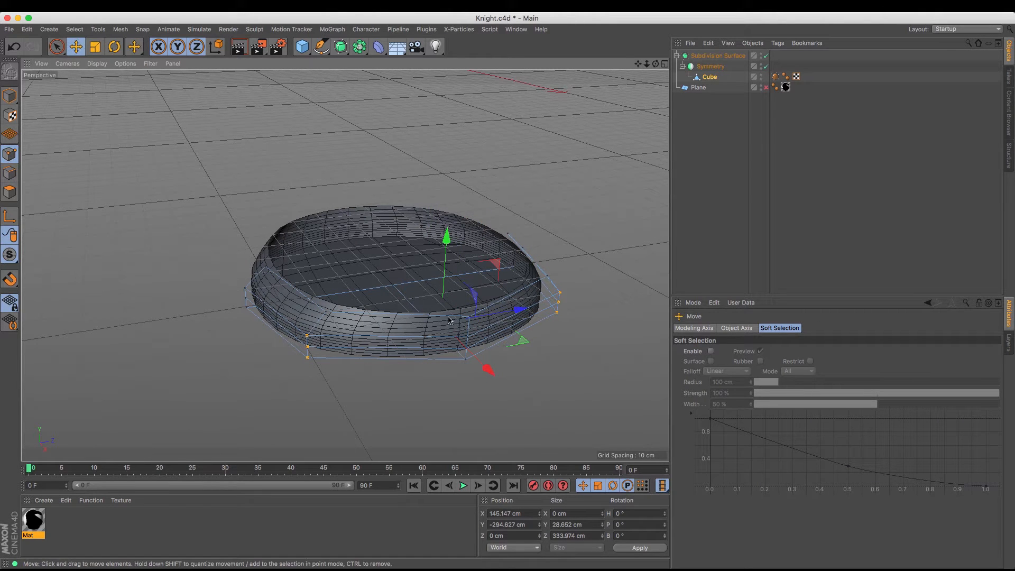
{"action": "scroll", "coordinate": [466, 313], "scroll_direction": "up", "scroll_amount": 4}
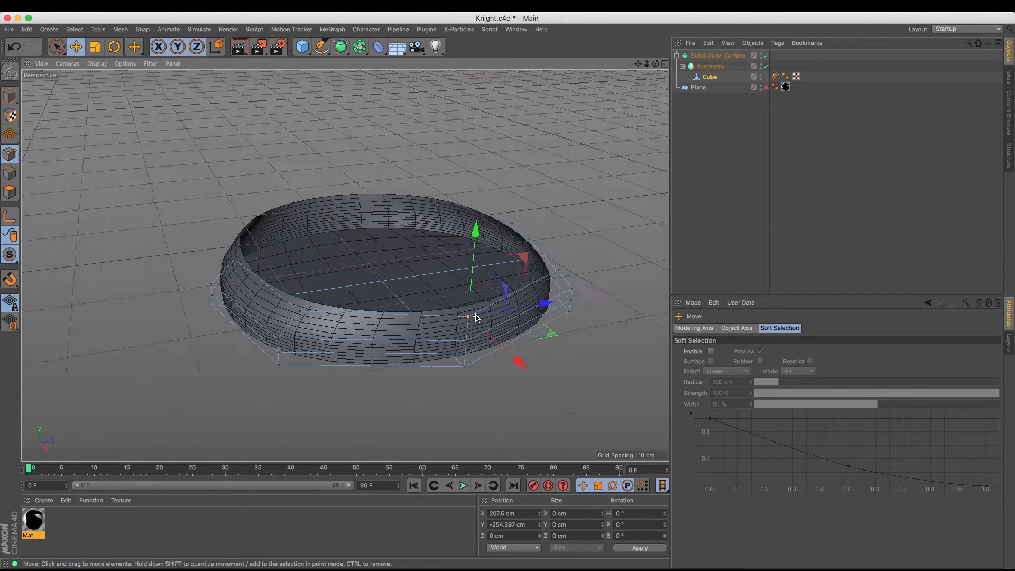
{"action": "left_click_drag", "start_coordinate": [517, 358], "coordinate": [503, 353]}
{"action": "left_click_drag", "start_coordinate": [656, 64], "coordinate": [668, 51]}
{"action": "left_click_drag", "start_coordinate": [344, 265], "coordinate": [660, 69], "text": "alt"}
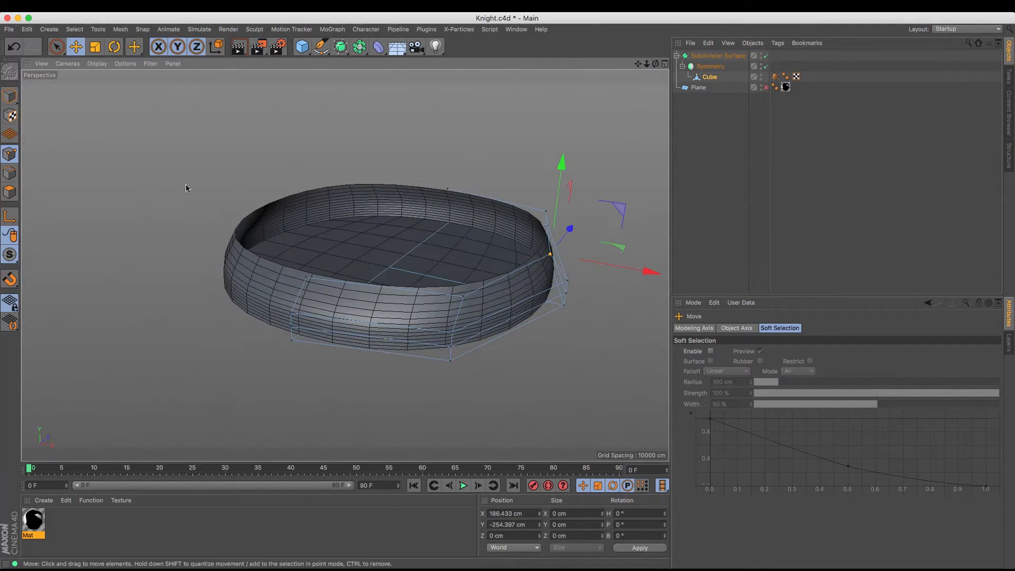
Prepare an Extrude of the four top rim edges with an offset of 0 cm
{"action": "left_click", "coordinate": [10, 175]}
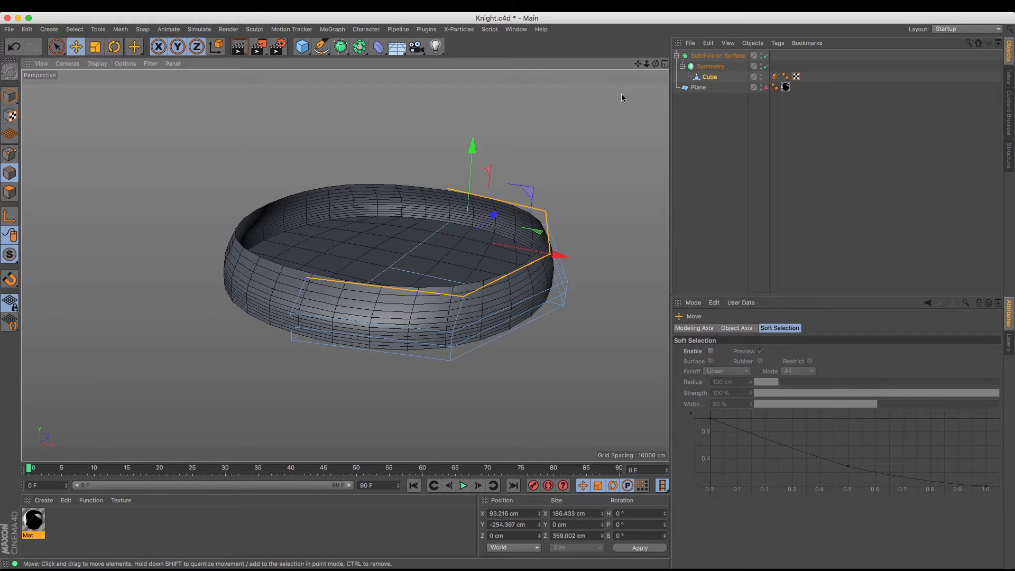
{"action": "left_click_drag", "start_coordinate": [656, 64], "coordinate": [656, 64]}
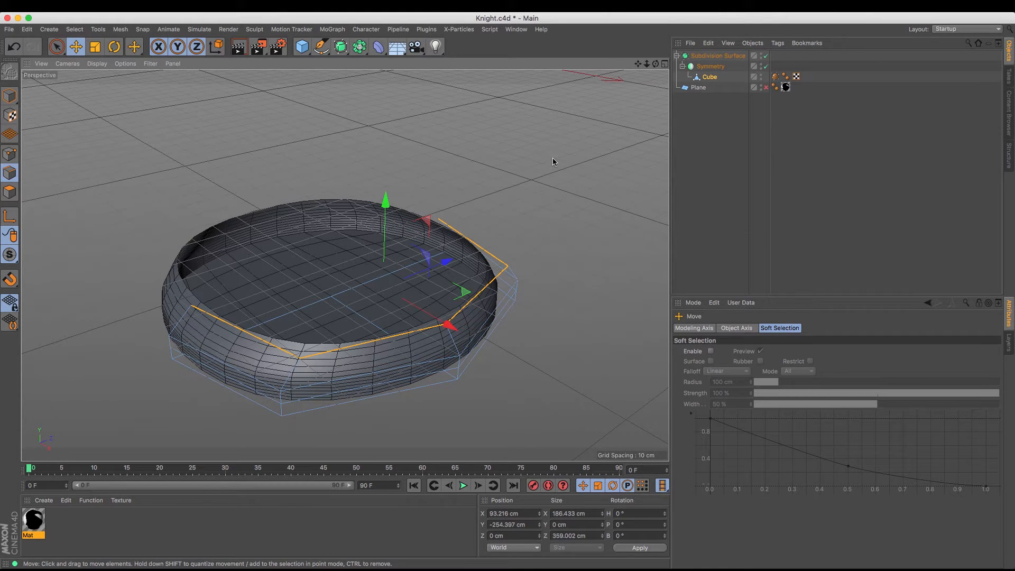
{"action": "key", "text": "m"}
{"action": "key", "text": "t"}
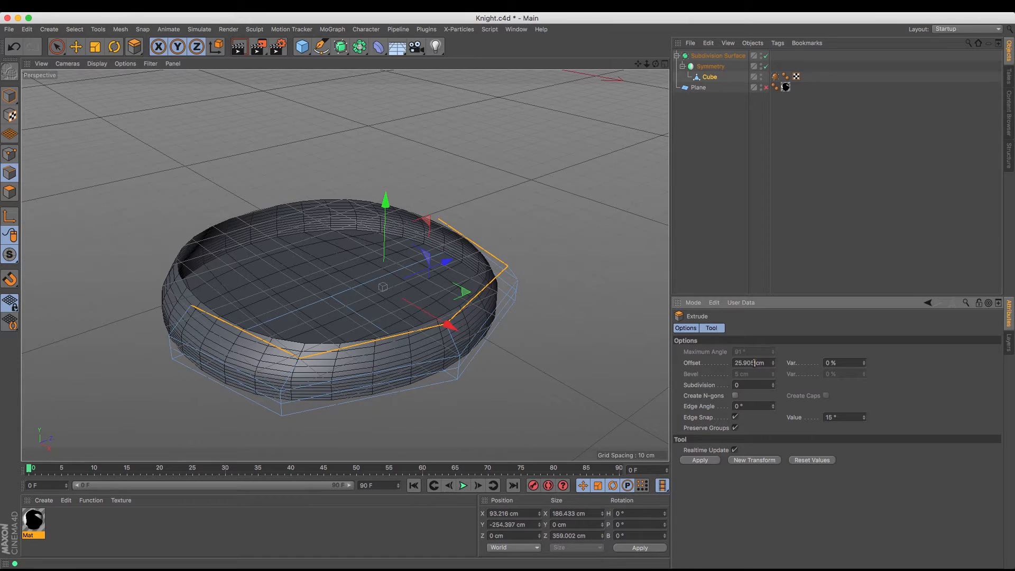
{"action": "double_click", "coordinate": [745, 363]}
{"action": "left_click", "coordinate": [767, 56]}
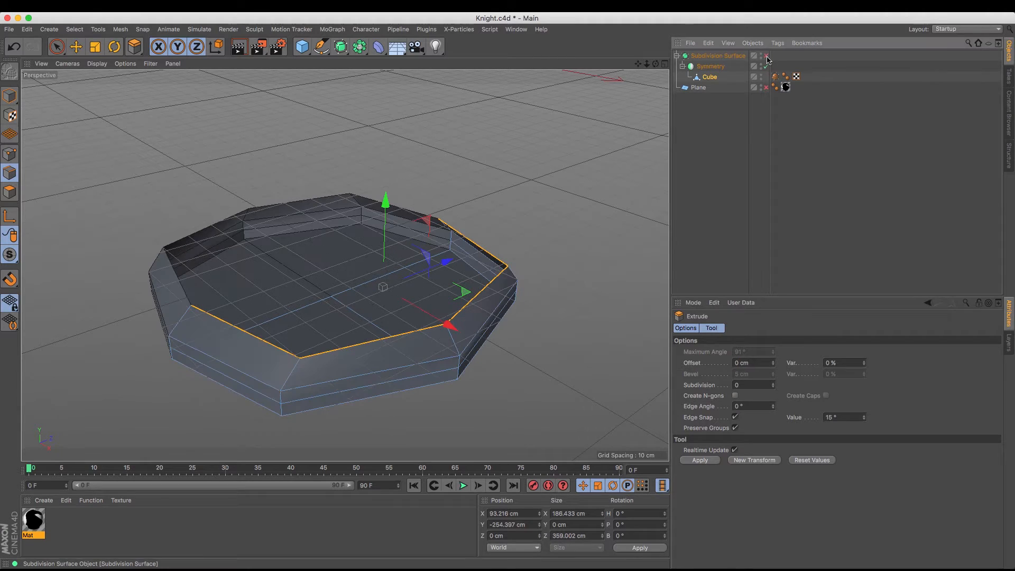
{"action": "left_click", "coordinate": [700, 461]}
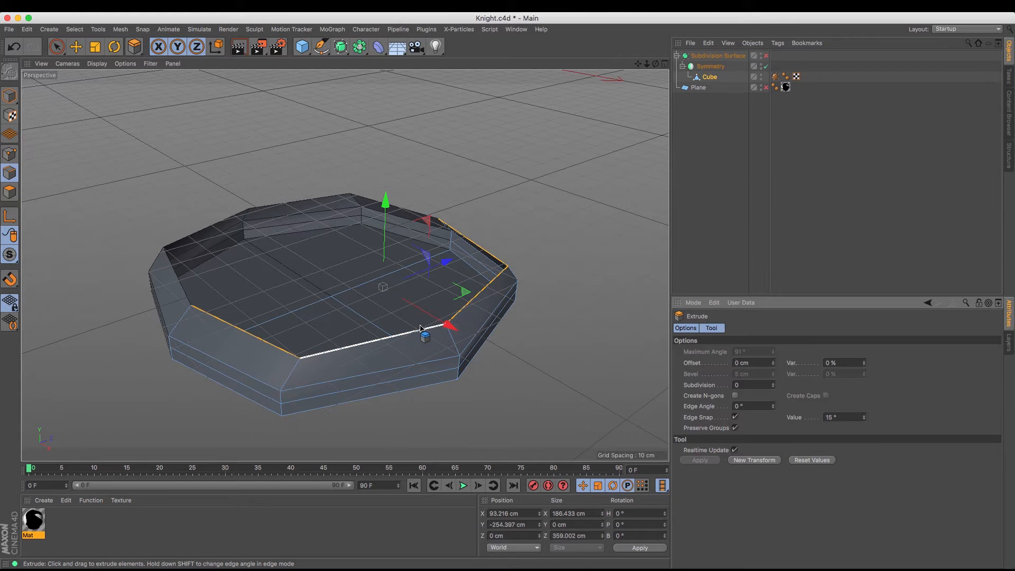
{"action": "key", "text": "super+z"}
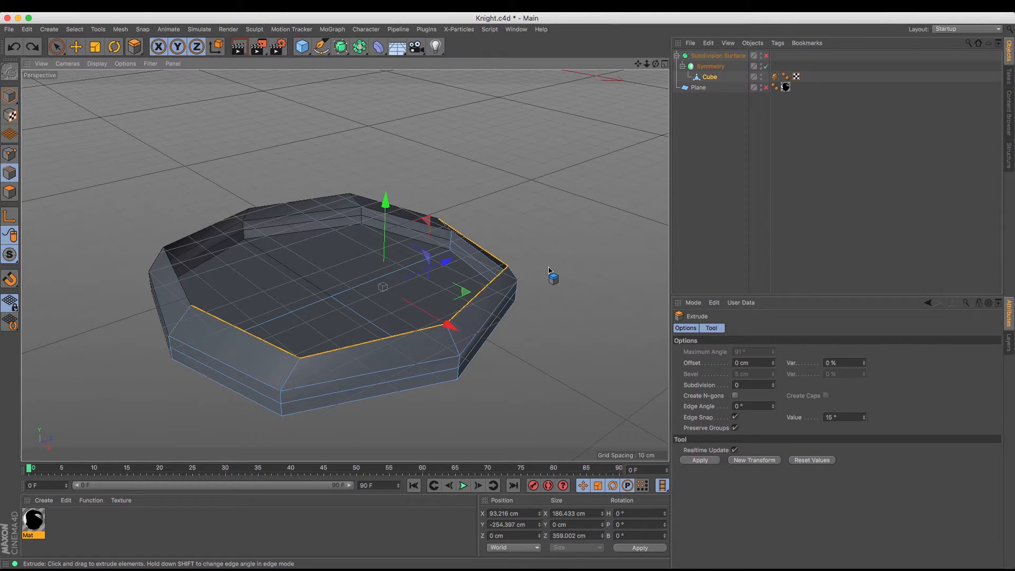
{"action": "left_click", "coordinate": [766, 56]}
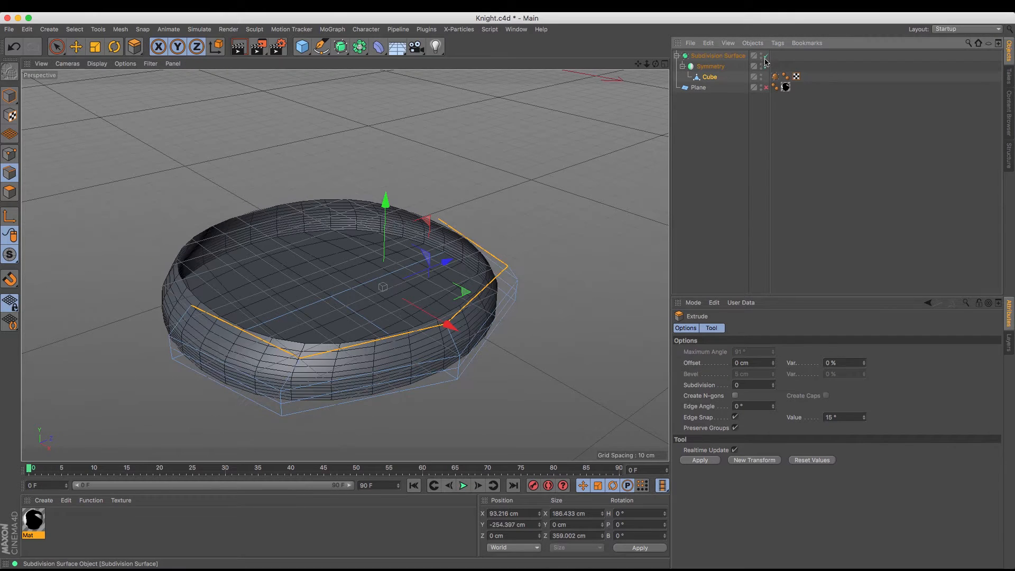
Extrude the rim edges with 0 cm offset and raise the new edges to about Y -237 cm
{"action": "left_click", "coordinate": [704, 461]}
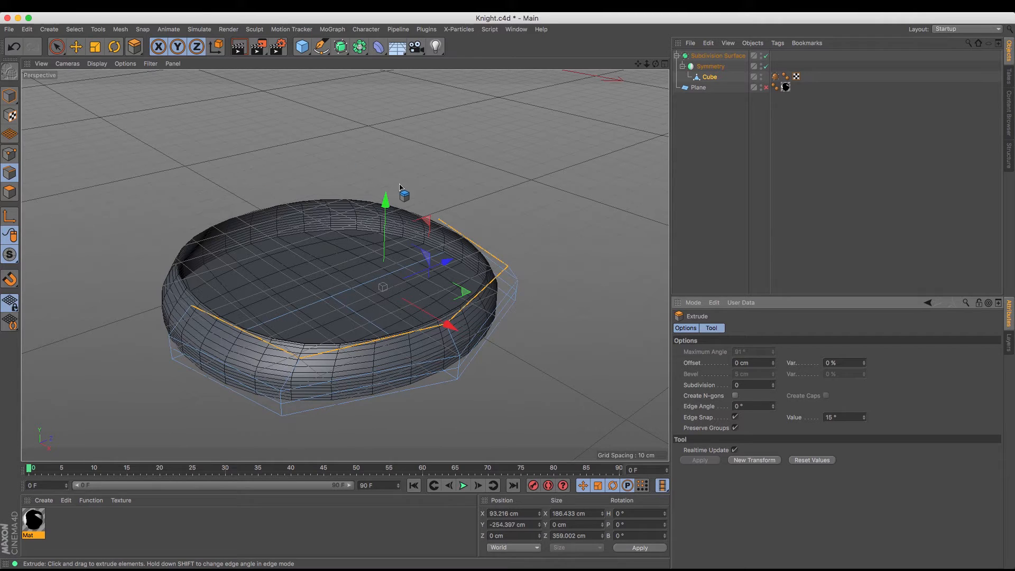
{"action": "left_click_drag", "start_coordinate": [386, 201], "coordinate": [395, 187]}
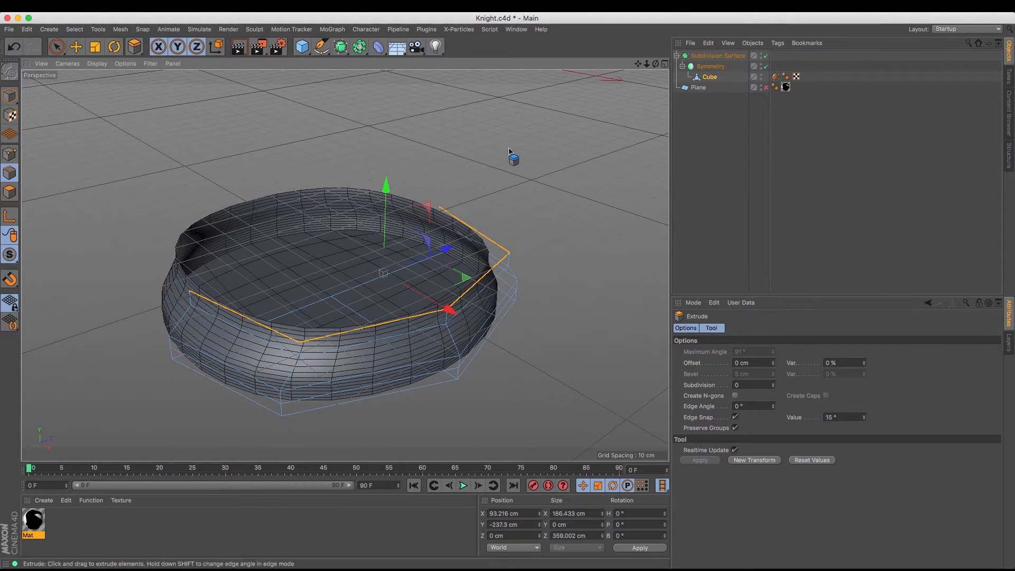
Turn the reference Plane back on and extrude the rim edges again, raising them to about Y -205 cm along the silhouette
{"action": "left_click_drag", "start_coordinate": [656, 64], "coordinate": [671, 85]}
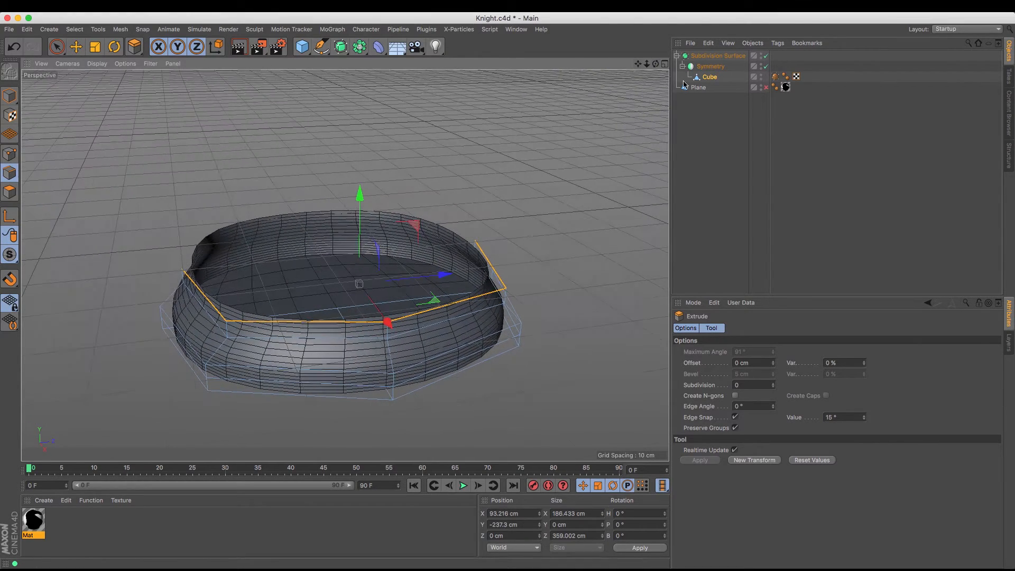
{"action": "left_click", "coordinate": [767, 88]}
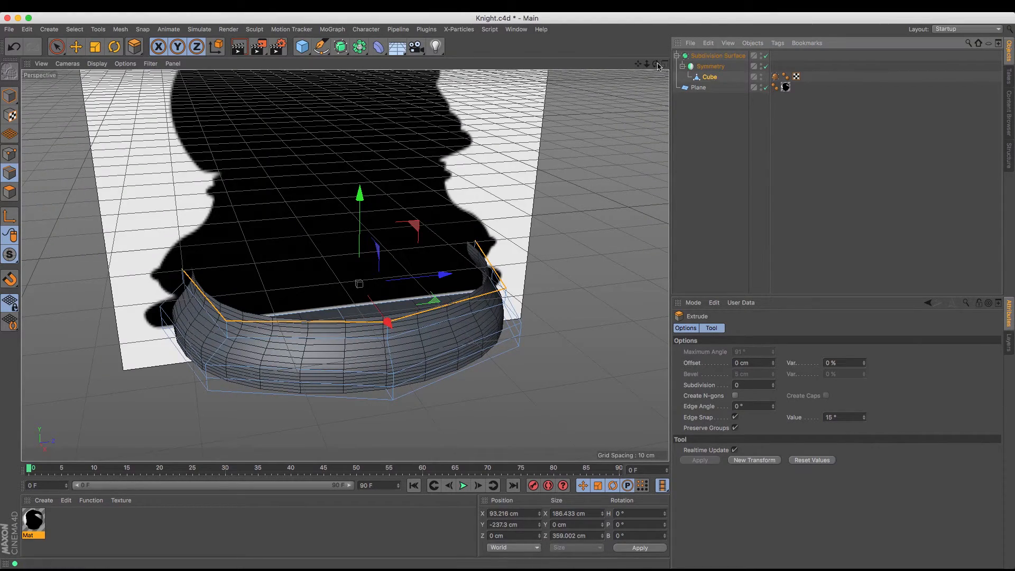
{"action": "mouse_move", "coordinate": [655, 64]}
{"action": "left_mouse_down"}
{"action": "mouse_move", "coordinate": [606, 41]}
{"action": "mouse_move", "coordinate": [516, 33]}
{"action": "mouse_move", "coordinate": [618, 44]}
{"action": "mouse_move", "coordinate": [656, 65]}
{"action": "left_mouse_up"}
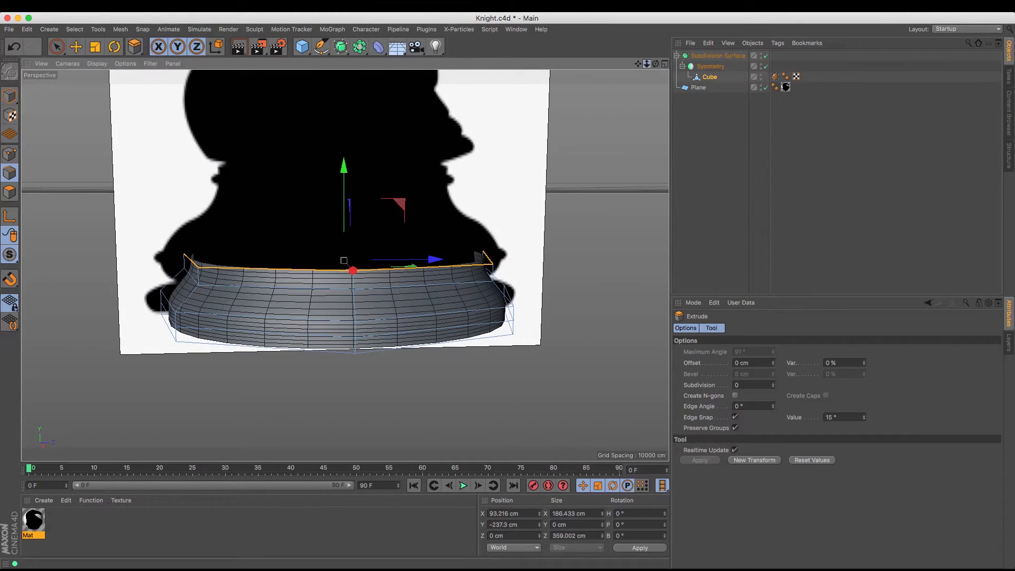
{"action": "scroll", "coordinate": [345, 265], "scroll_direction": "down", "scroll_amount": 3}
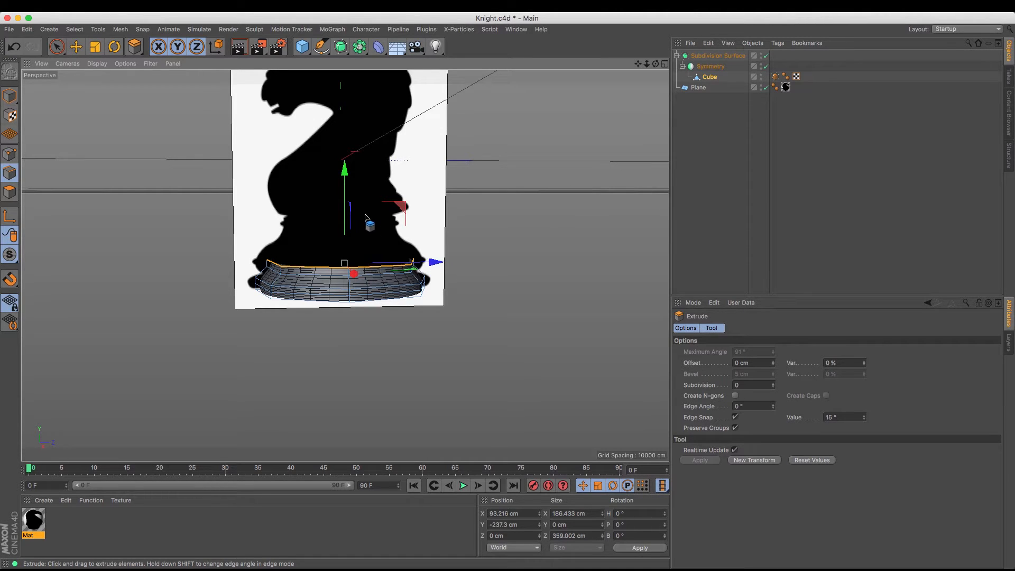
{"action": "left_click_drag", "start_coordinate": [638, 64], "coordinate": [661, 153]}
{"action": "middle_click_drag", "start_coordinate": [345, 266], "coordinate": [339, 254], "text": "alt"}
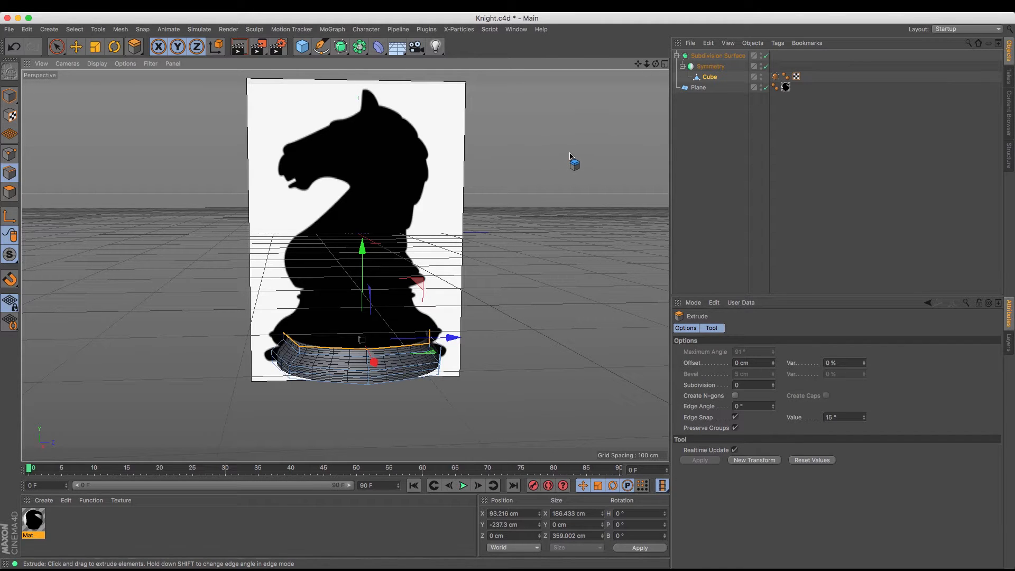
{"action": "key", "text": "m"}
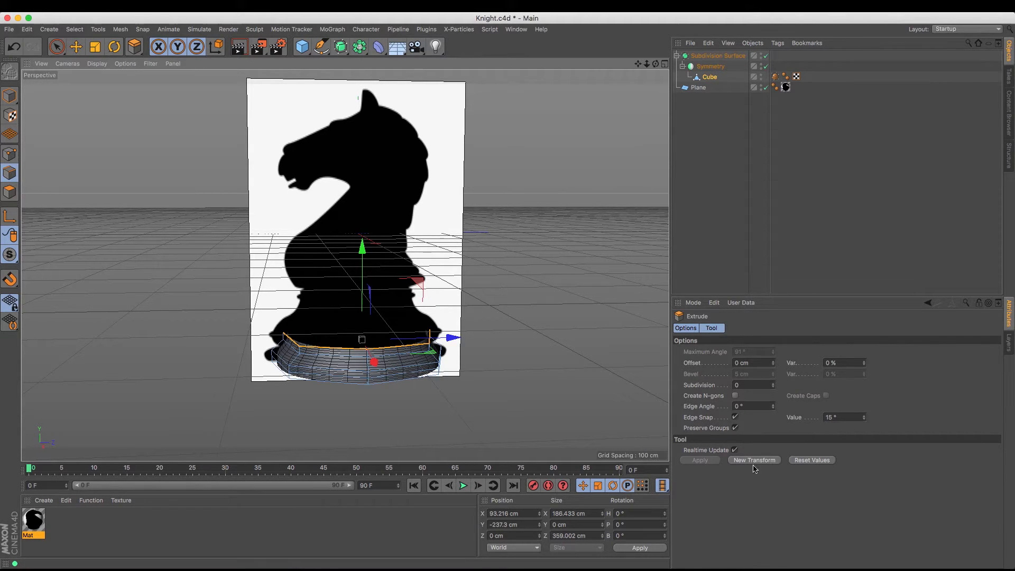
{"action": "left_click_drag", "start_coordinate": [365, 254], "coordinate": [366, 241]}
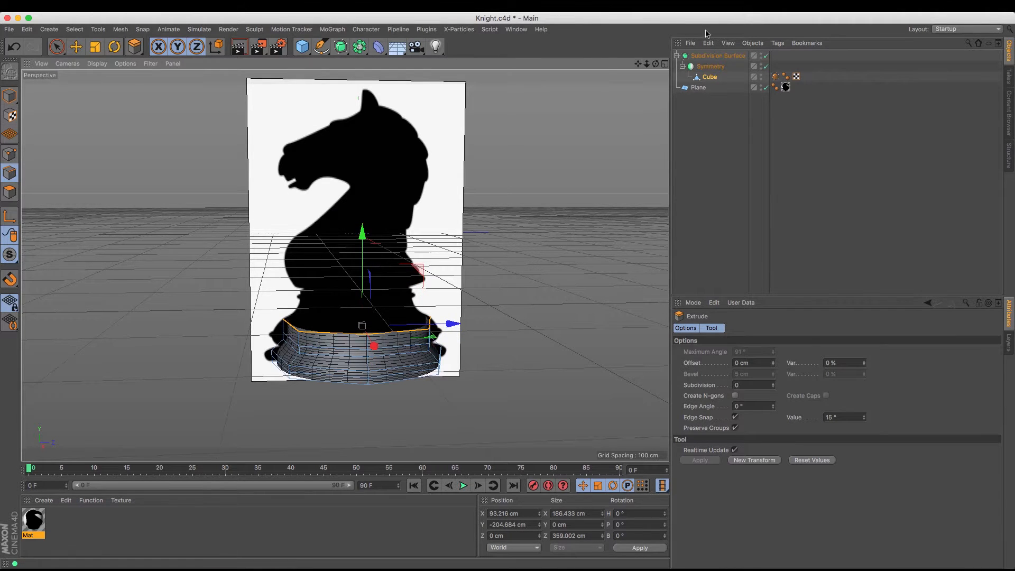
Select the outer side edges of the top rim and move them inward to about X 78 cm
{"action": "left_click_drag", "start_coordinate": [656, 64], "coordinate": [783, 86]}
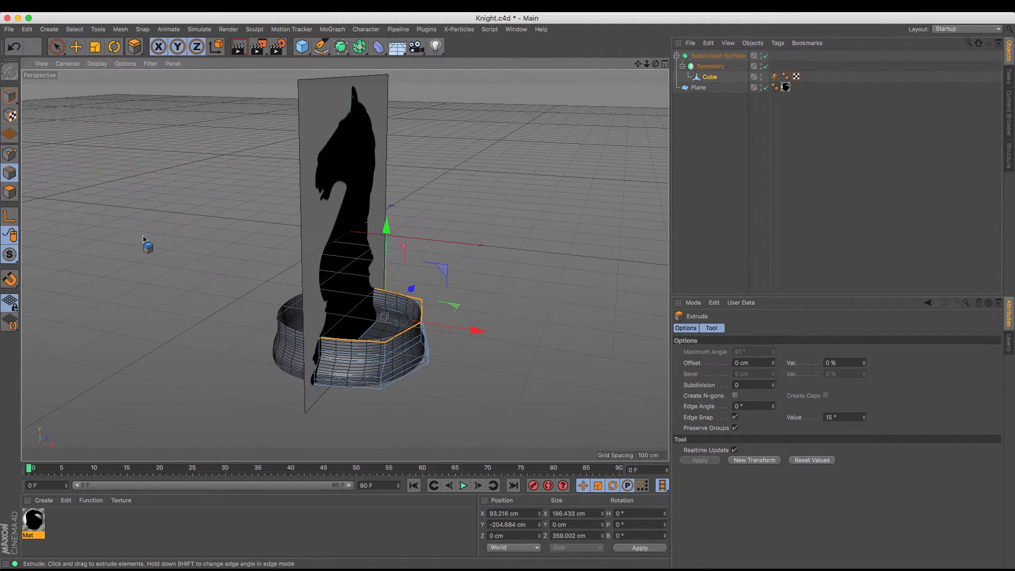
{"action": "left_click", "coordinate": [77, 47]}
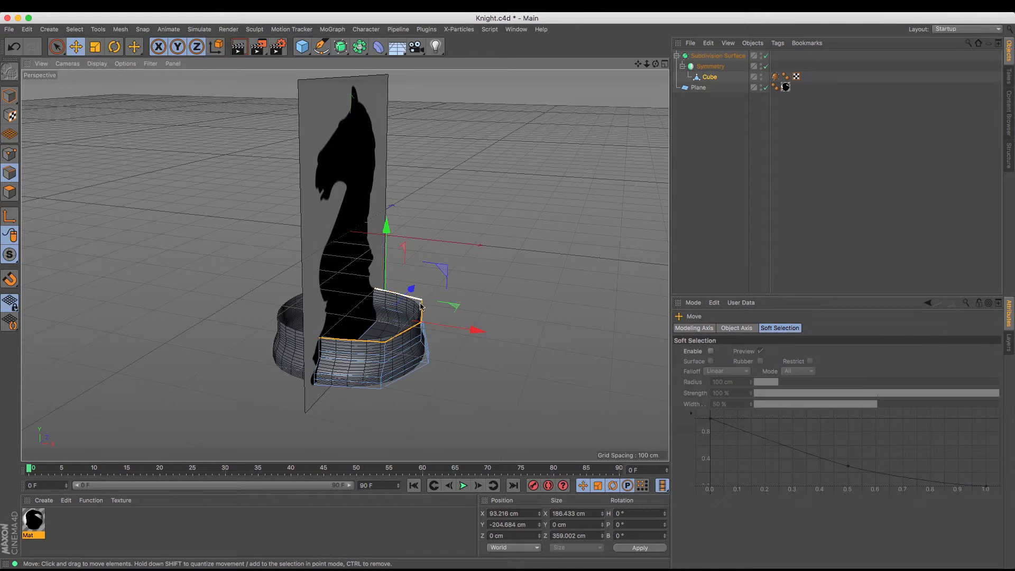
{"action": "left_click", "coordinate": [422, 317]}
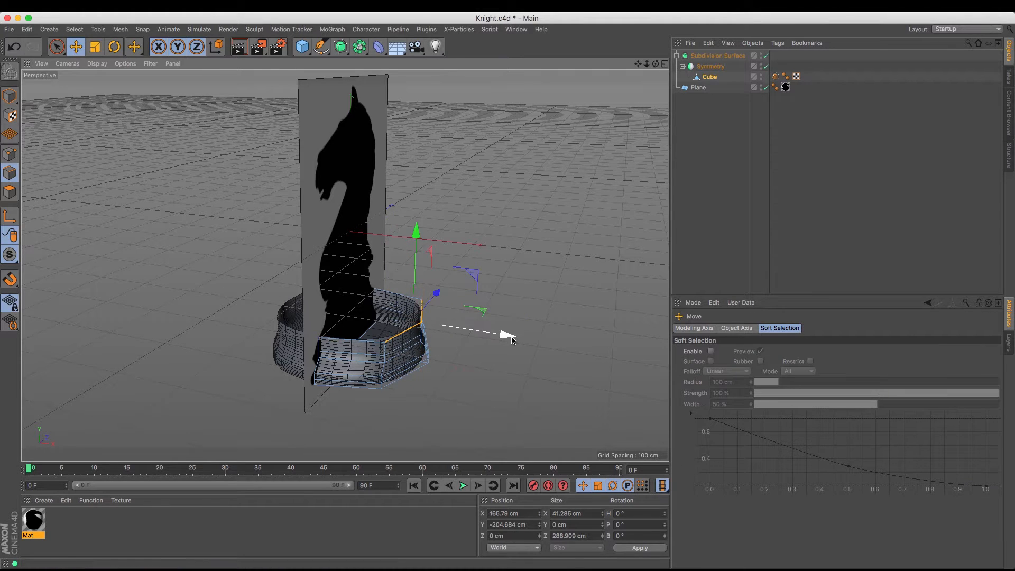
{"action": "left_click_drag", "start_coordinate": [503, 335], "coordinate": [476, 336]}
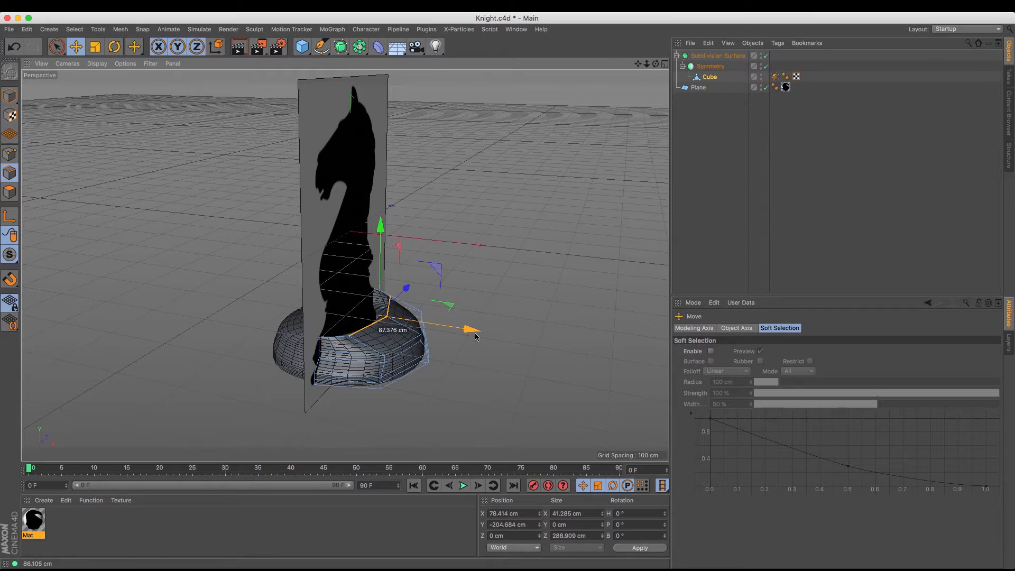
Reselect all four top rim edges, extrude them with 0 cm offset and raise the new edges to about Y -168 cm
{"action": "left_click_drag", "start_coordinate": [345, 266], "coordinate": [508, 291], "text": "alt"}
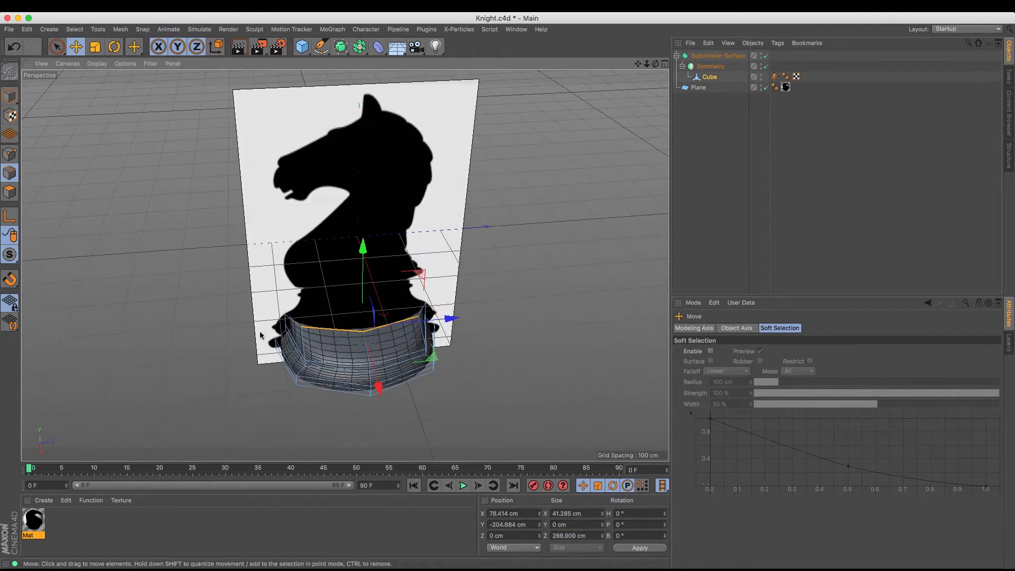
{"action": "left_click", "coordinate": [293, 322], "text": "shift"}
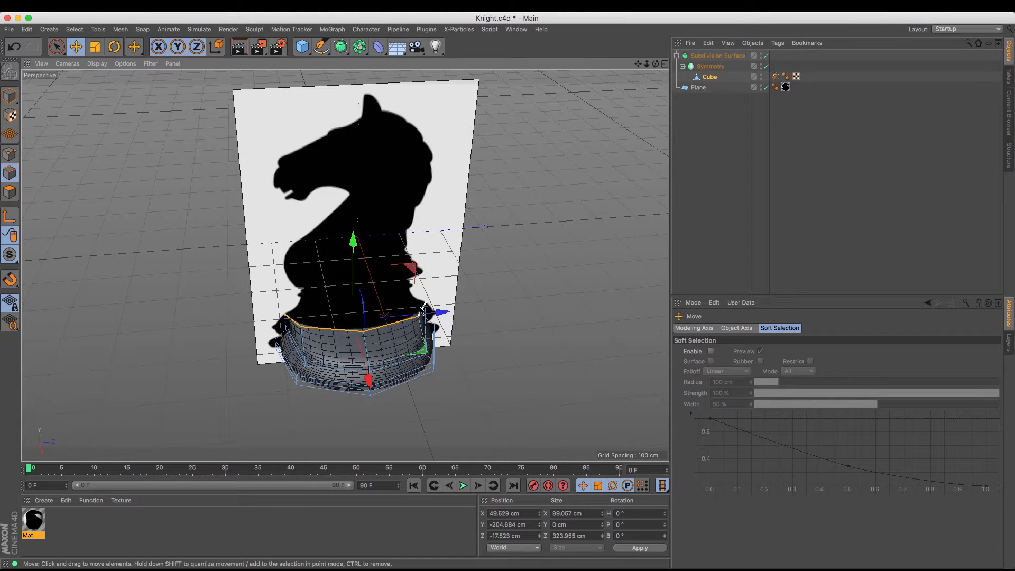
{"action": "left_click", "coordinate": [423, 309], "text": "shift"}
{"action": "left_click_drag", "start_coordinate": [655, 64], "coordinate": [655, 64]}
{"action": "left_click_drag", "start_coordinate": [647, 63], "coordinate": [643, 65]}
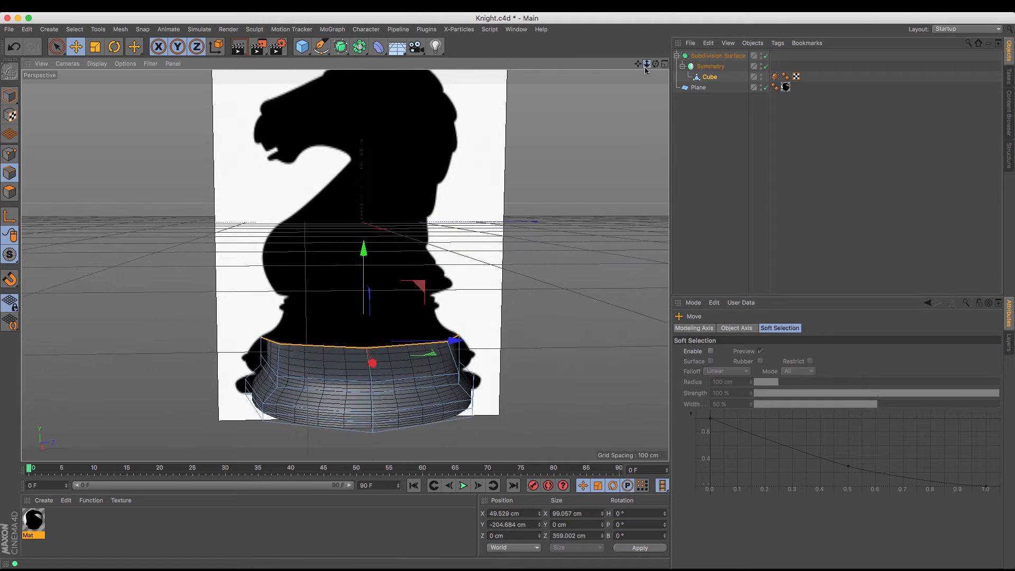
{"action": "right_click", "coordinate": [639, 82]}
{"action": "left_click", "coordinate": [672, 259]}
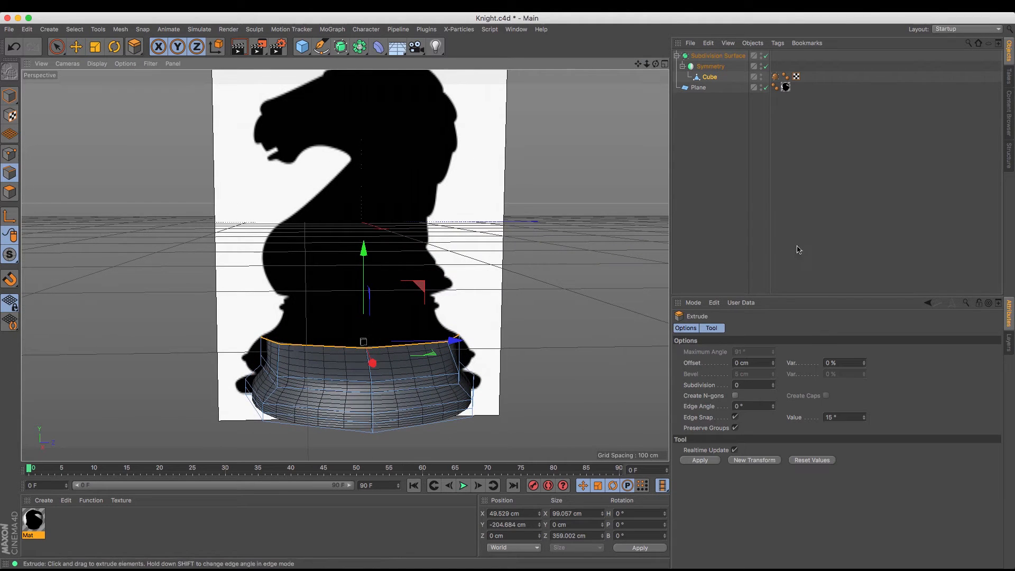
{"action": "left_click", "coordinate": [742, 460]}
{"action": "left_click_drag", "start_coordinate": [364, 250], "coordinate": [364, 226]}
Scale the rim edges to about 275 cm along Z and raise them to about Y -160 cm
{"action": "key", "text": "t"}
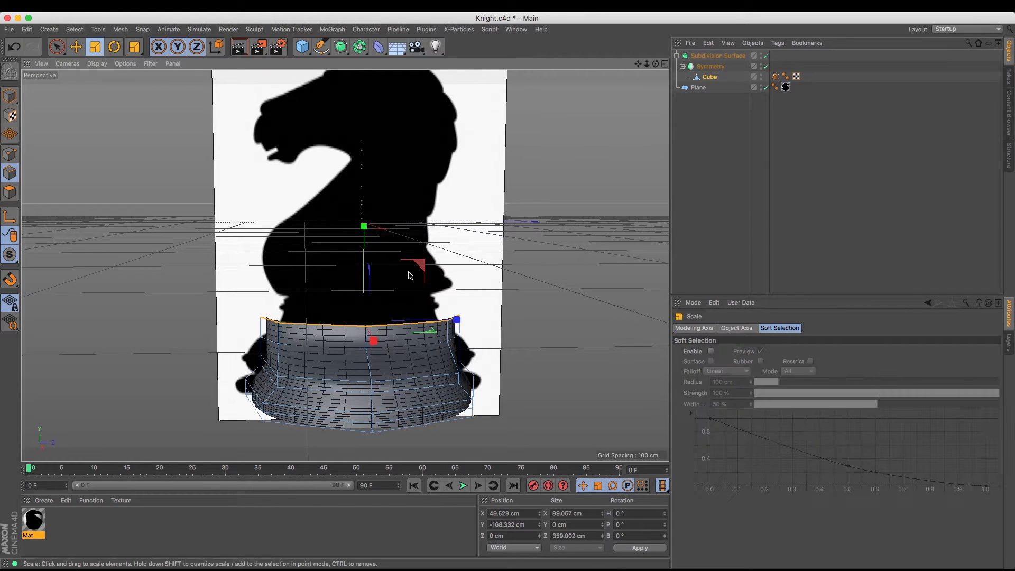
{"action": "left_click_drag", "start_coordinate": [456, 317], "coordinate": [438, 321]}
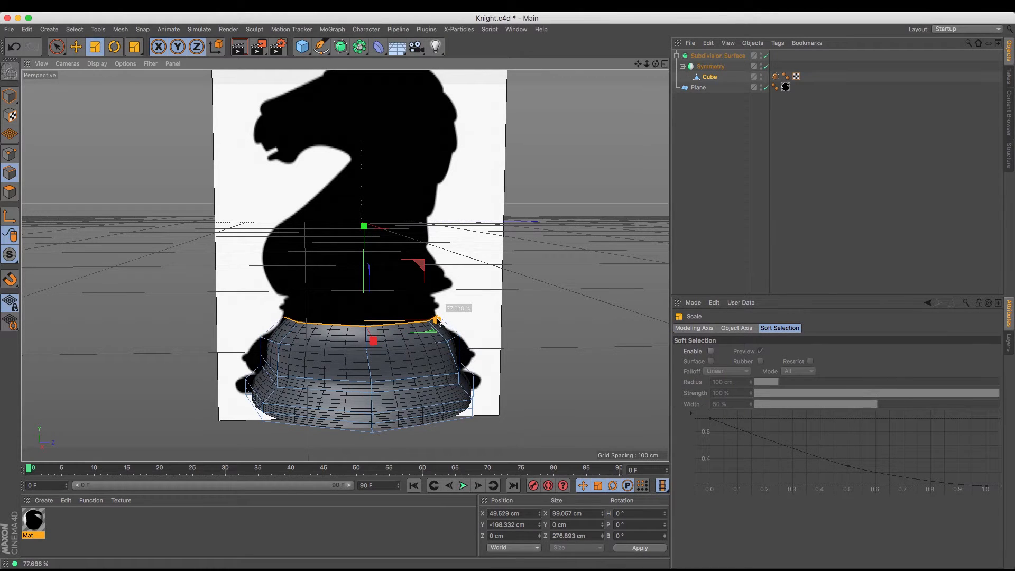
{"action": "key", "text": "e"}
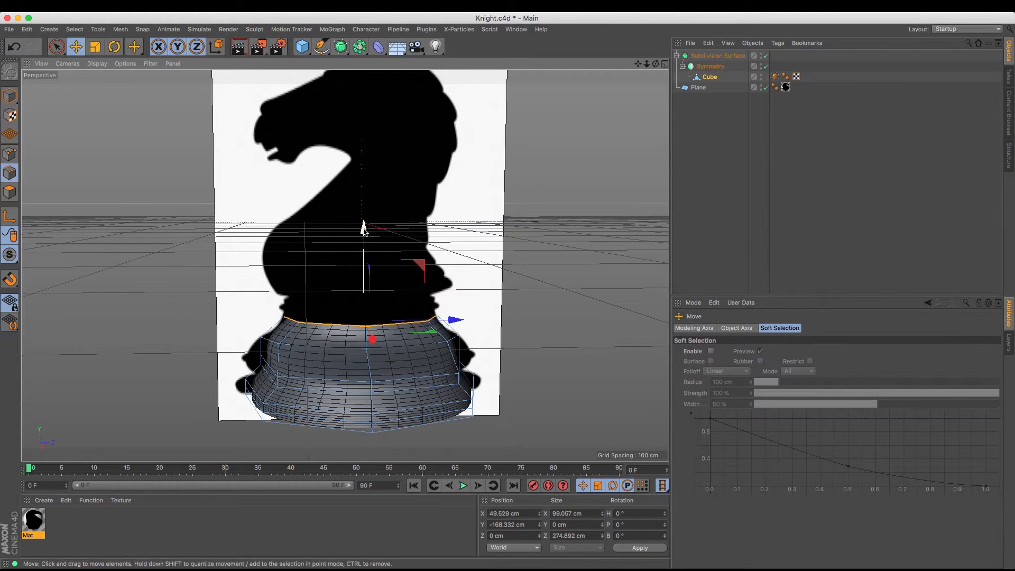
{"action": "left_click_drag", "start_coordinate": [364, 230], "coordinate": [367, 226]}
Extrude the rim edges with 0 cm offset and raise the new edges to about Y -130 cm
{"action": "key", "text": "m"}
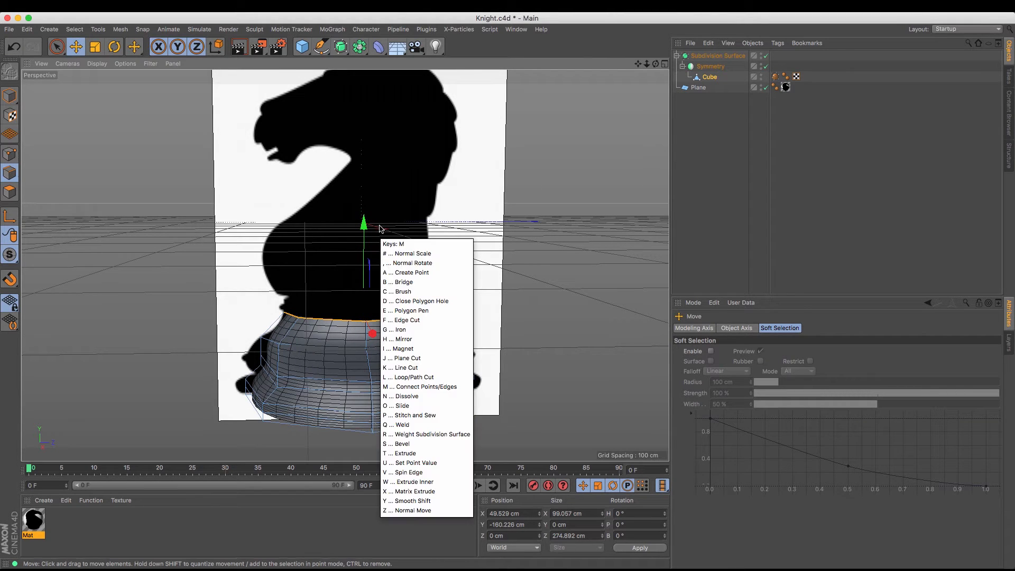
{"action": "key", "text": "t"}
{"action": "left_click", "coordinate": [754, 461]}
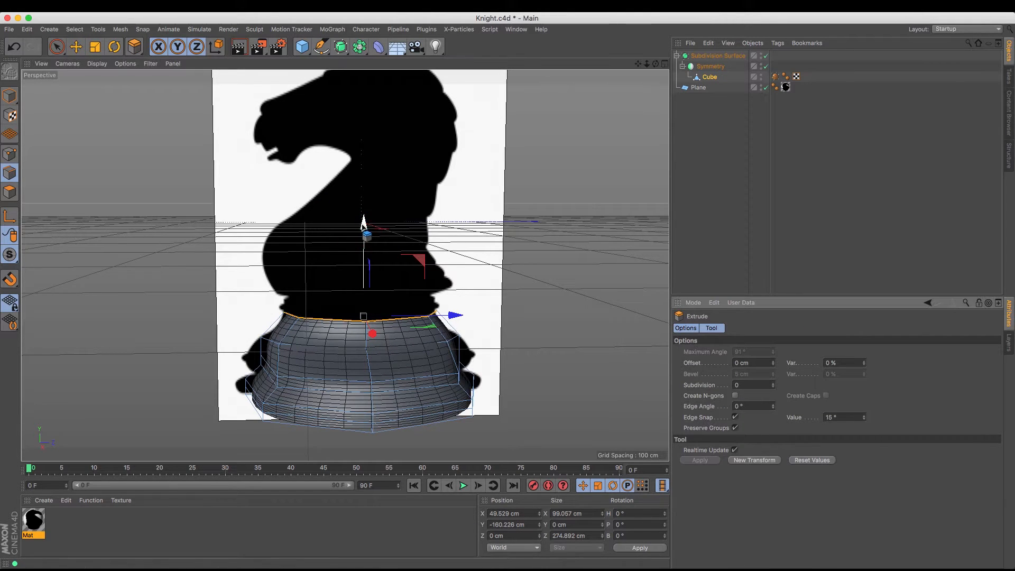
{"action": "left_click_drag", "start_coordinate": [363, 226], "coordinate": [362, 209]}
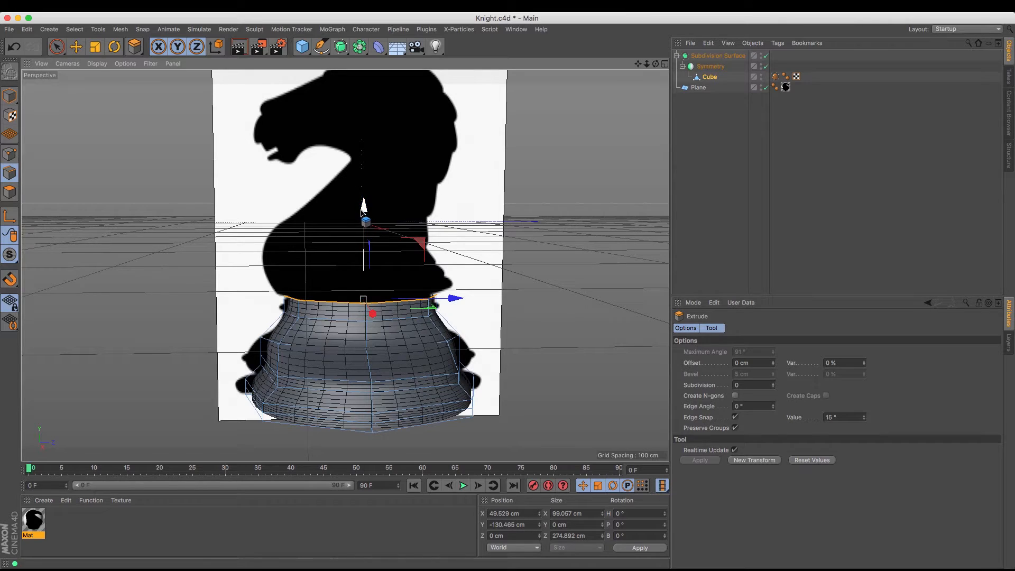
Raise the rim edges to about Y -115 cm and widen them to about 335 cm along Z to match the silhouette
{"action": "mouse_move", "coordinate": [638, 63]}
{"action": "left_mouse_down"}
{"action": "mouse_move", "coordinate": [643, 71]}
{"action": "mouse_move", "coordinate": [615, 68]}
{"action": "mouse_move", "coordinate": [654, 68]}
{"action": "mouse_move", "coordinate": [611, 69]}
{"action": "mouse_move", "coordinate": [653, 68]}
{"action": "left_mouse_up"}
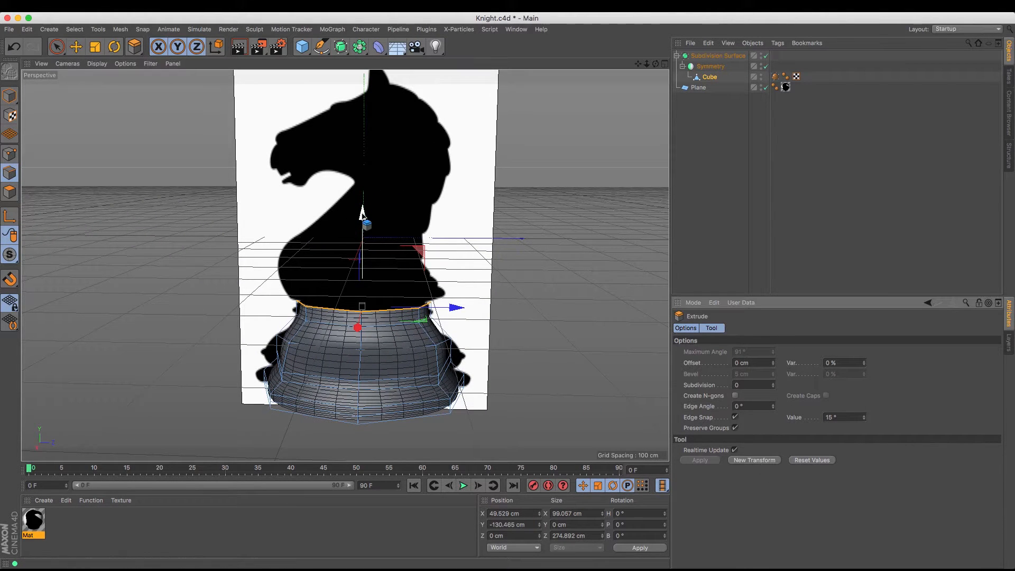
{"action": "left_click_drag", "start_coordinate": [363, 218], "coordinate": [363, 205]}
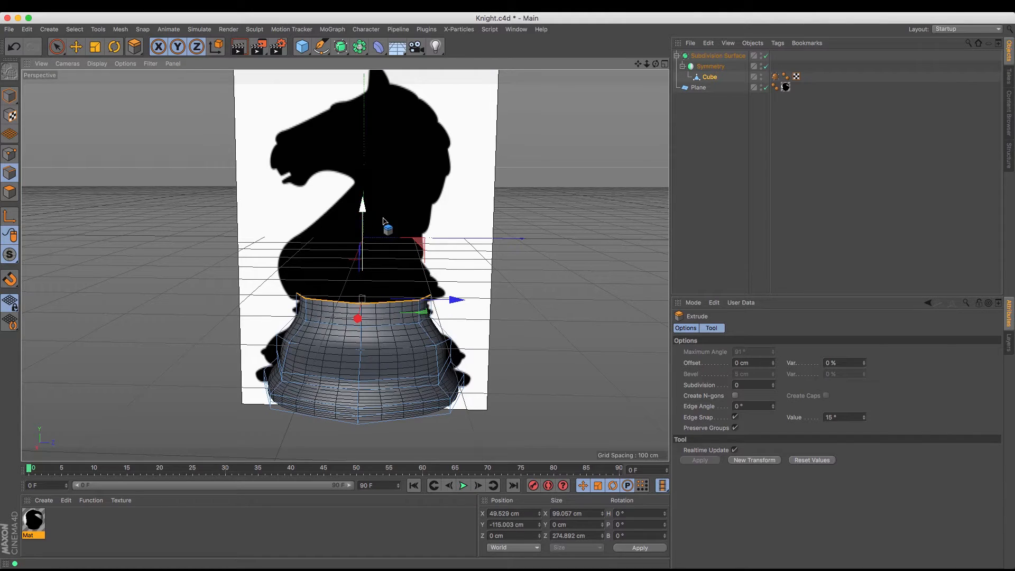
{"action": "left_click", "coordinate": [95, 47]}
{"action": "left_click_drag", "start_coordinate": [455, 302], "coordinate": [474, 301]}
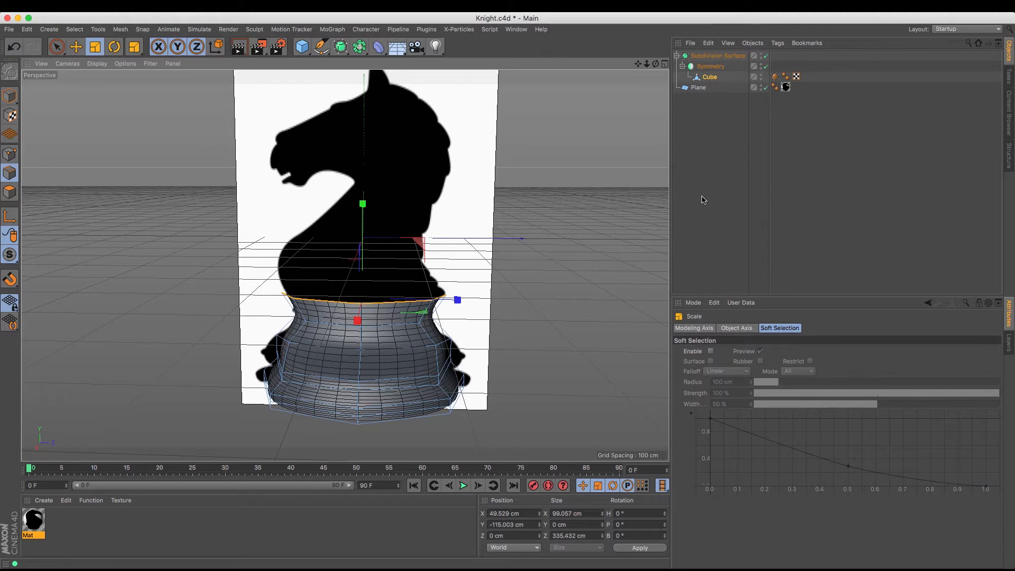
Extrude the rim edges and move the new edges to about Y -95 cm and Z -10 cm, undoing any excess shift
{"action": "key", "text": "m"}
{"action": "left_click", "coordinate": [795, 421]}
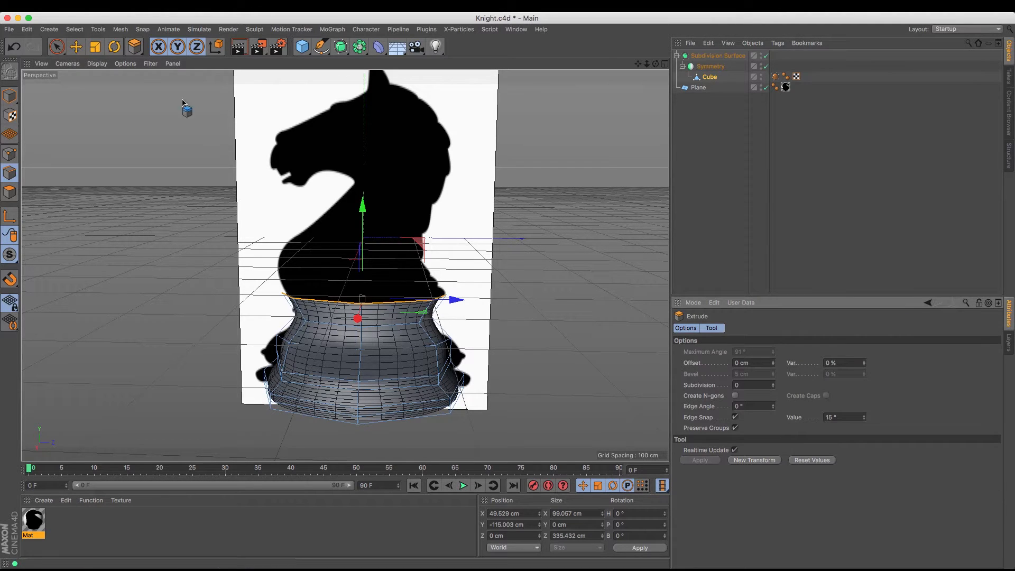
{"action": "left_click_drag", "start_coordinate": [365, 216], "coordinate": [365, 197]}
{"action": "left_click_drag", "start_coordinate": [457, 293], "coordinate": [451, 292]}
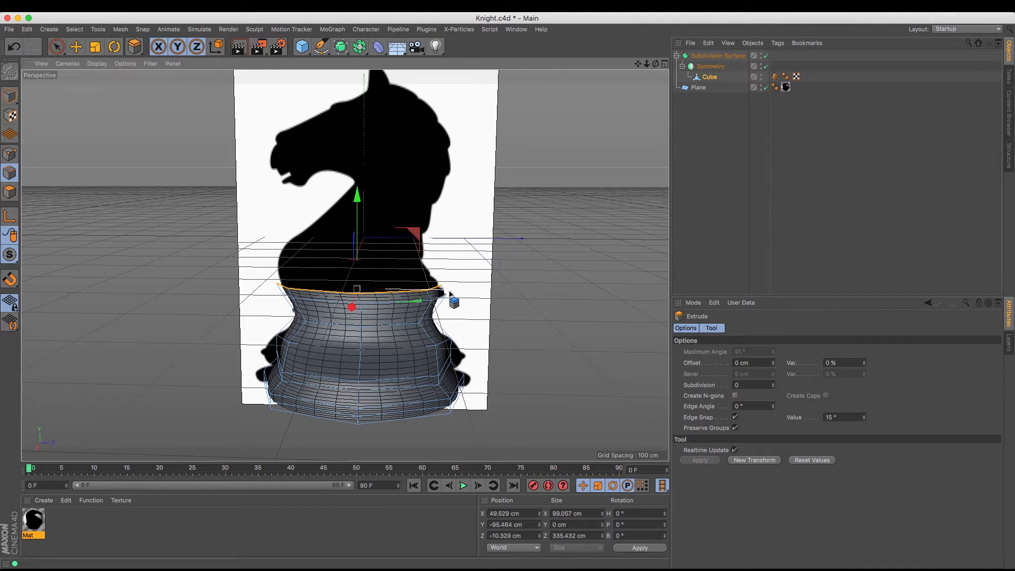
{"action": "left_click_drag", "start_coordinate": [455, 295], "coordinate": [433, 305]}
{"action": "key", "text": "ctrl+z"}
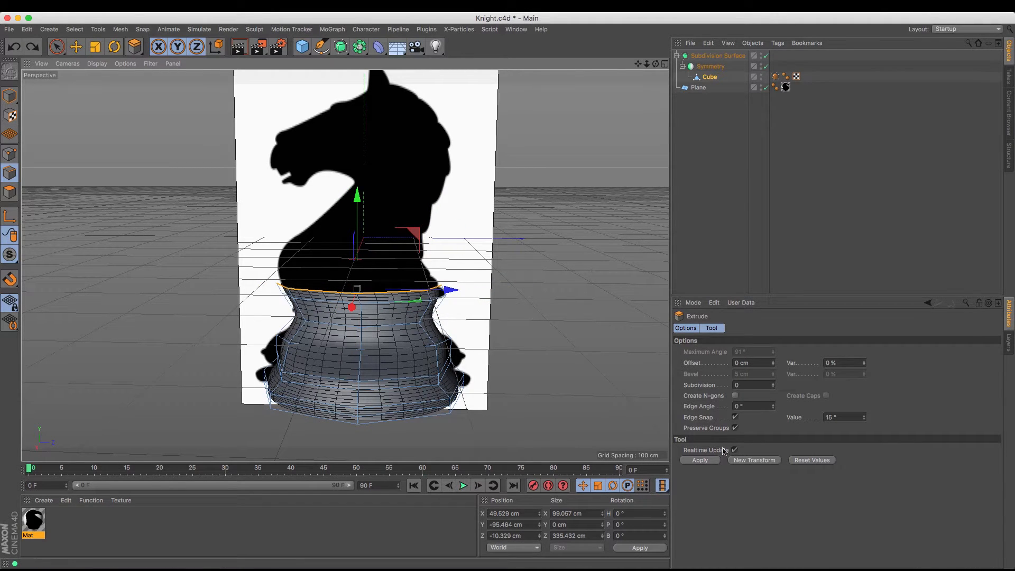
Extrude the rim, move the new edges to about Y -60 cm and Z -22 cm, and narrow them to about 317 cm along Z
{"action": "left_click", "coordinate": [743, 463]}
{"action": "left_click_drag", "start_coordinate": [358, 196], "coordinate": [358, 186]}
{"action": "left_click_drag", "start_coordinate": [452, 283], "coordinate": [446, 282]}
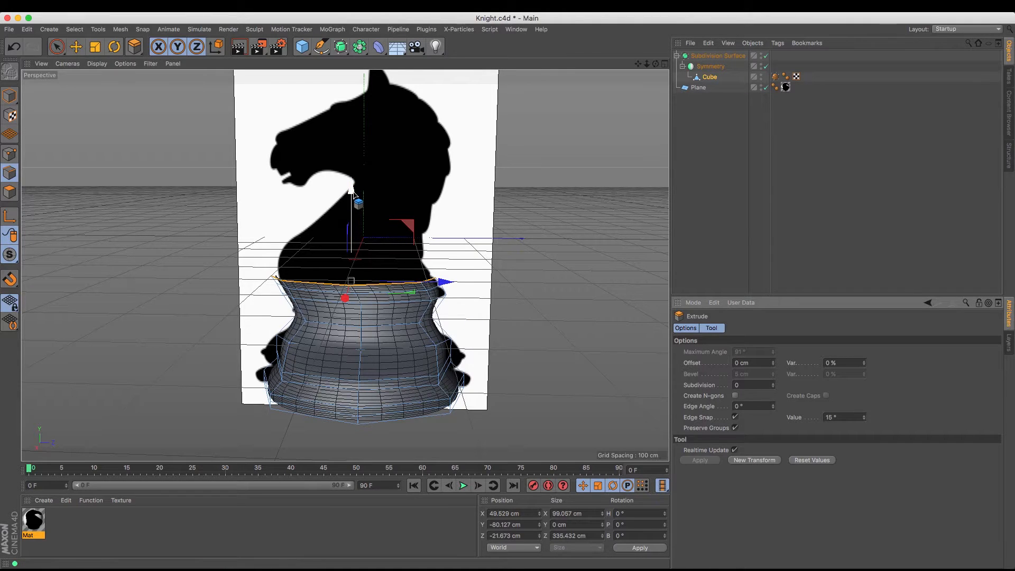
{"action": "left_click_drag", "start_coordinate": [352, 213], "coordinate": [351, 202]}
{"action": "left_click", "coordinate": [113, 47]}
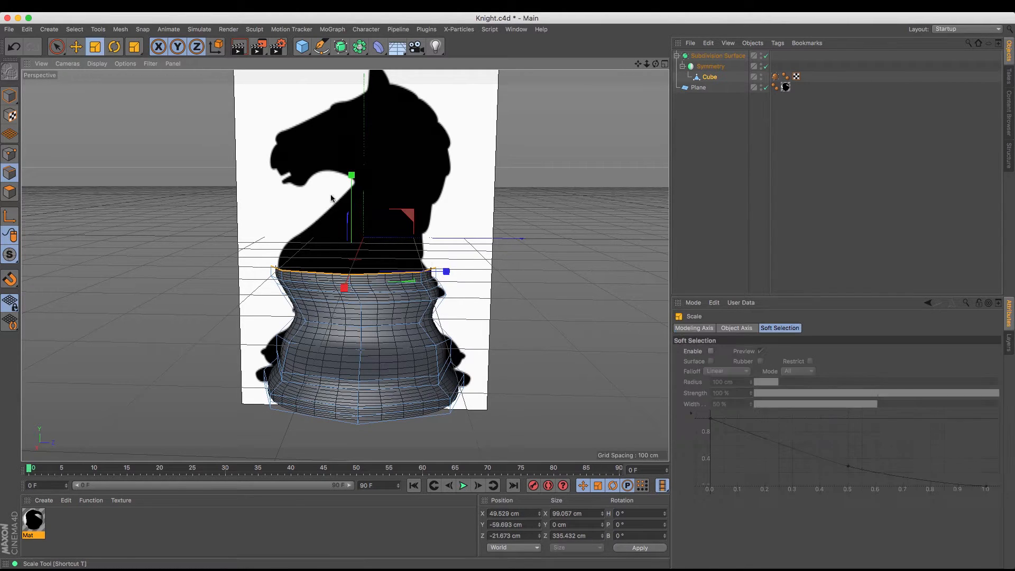
{"action": "left_click_drag", "start_coordinate": [449, 273], "coordinate": [441, 273]}
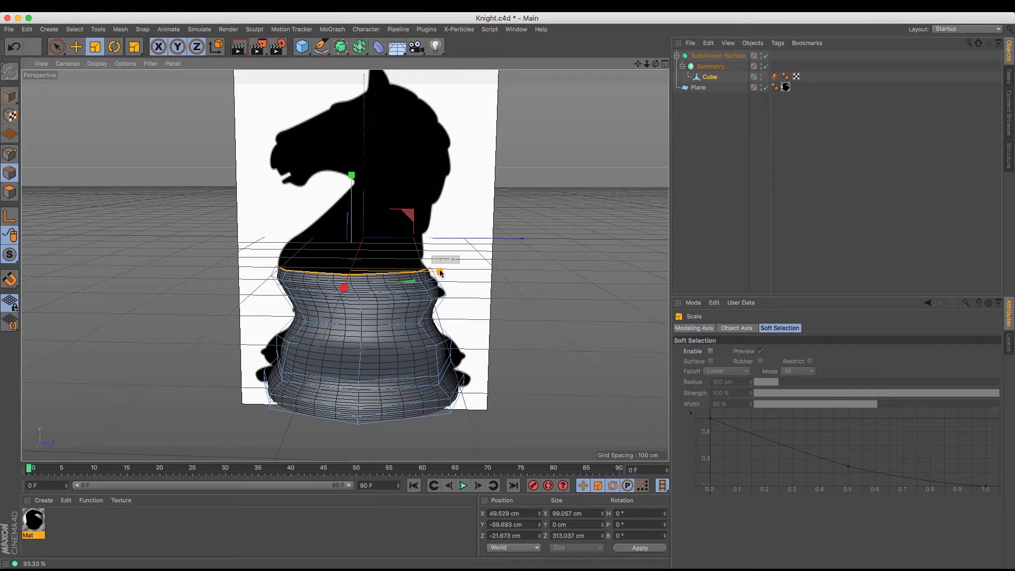
Extrude the rim, move the new edges to about Y -38 cm and Z -25 cm, and narrow them to about 303 cm along Z
{"action": "key", "text": "m"}
{"action": "key", "text": "t"}
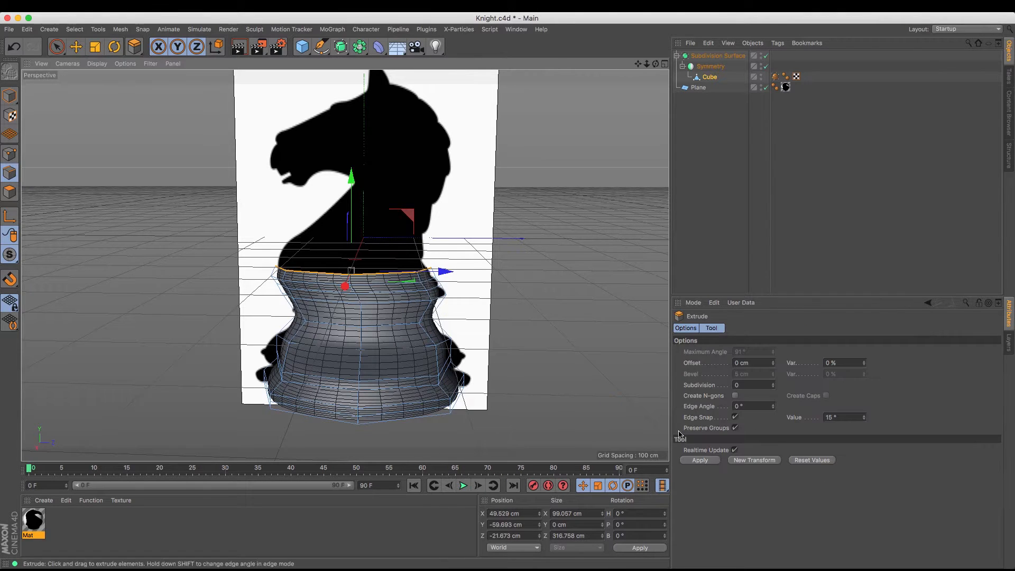
{"action": "left_click", "coordinate": [746, 462]}
{"action": "left_click", "coordinate": [82, 48]}
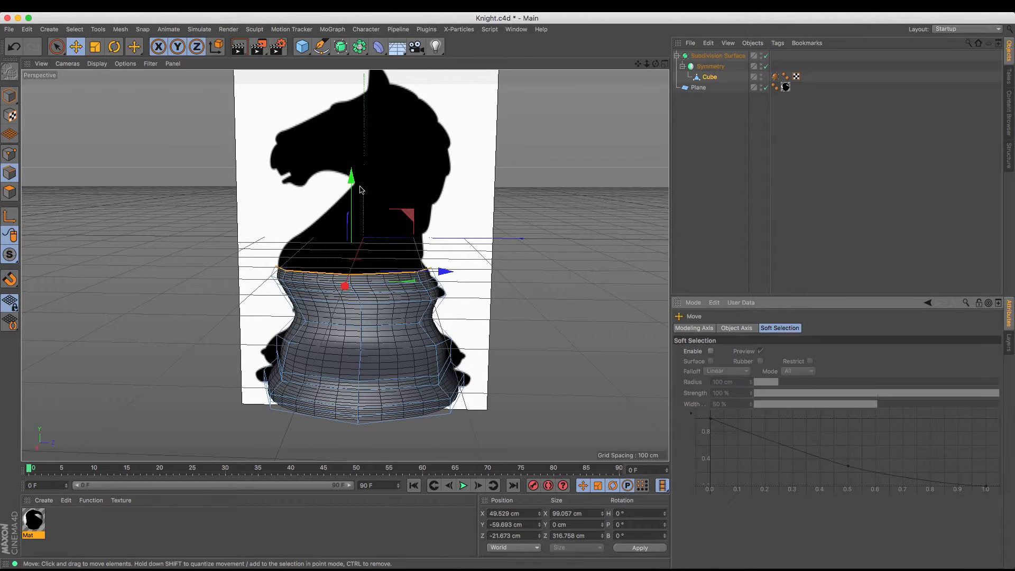
{"action": "left_click_drag", "start_coordinate": [351, 182], "coordinate": [351, 170]}
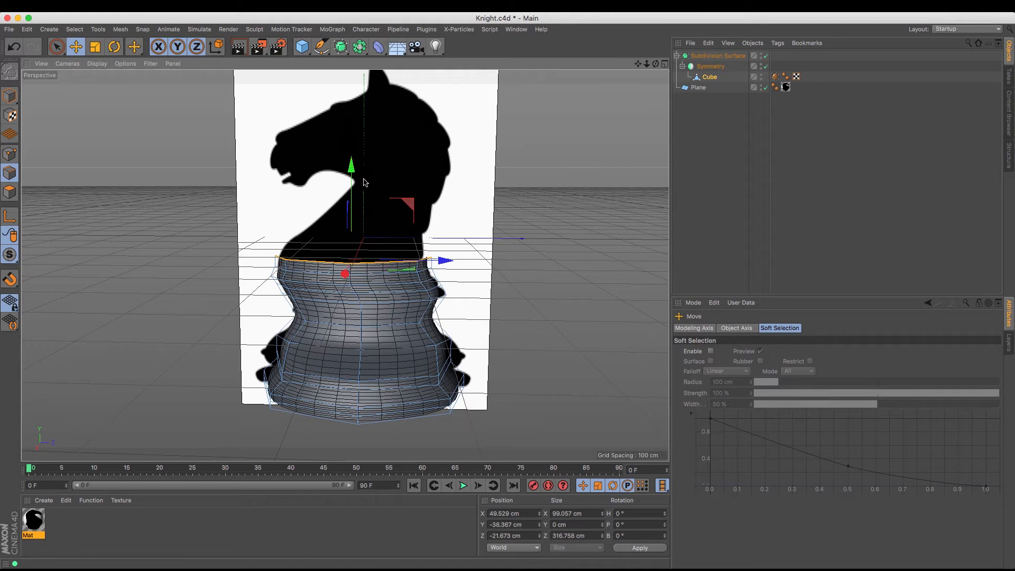
{"action": "left_click_drag", "start_coordinate": [444, 261], "coordinate": [442, 266]}
{"action": "left_click", "coordinate": [96, 47]}
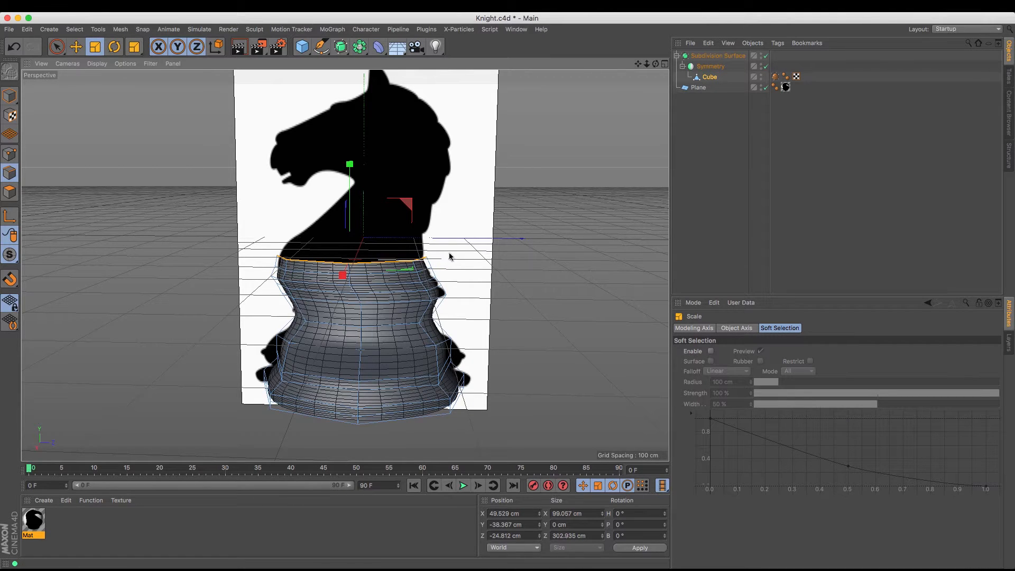
Extrude the rim edges with 0 cm offset and raise the new edges to about Y 8 cm
{"action": "mouse_move", "coordinate": [639, 66]}
{"action": "left_mouse_down"}
{"action": "mouse_move", "coordinate": [703, 69]}
{"action": "mouse_move", "coordinate": [656, 68]}
{"action": "left_mouse_up"}
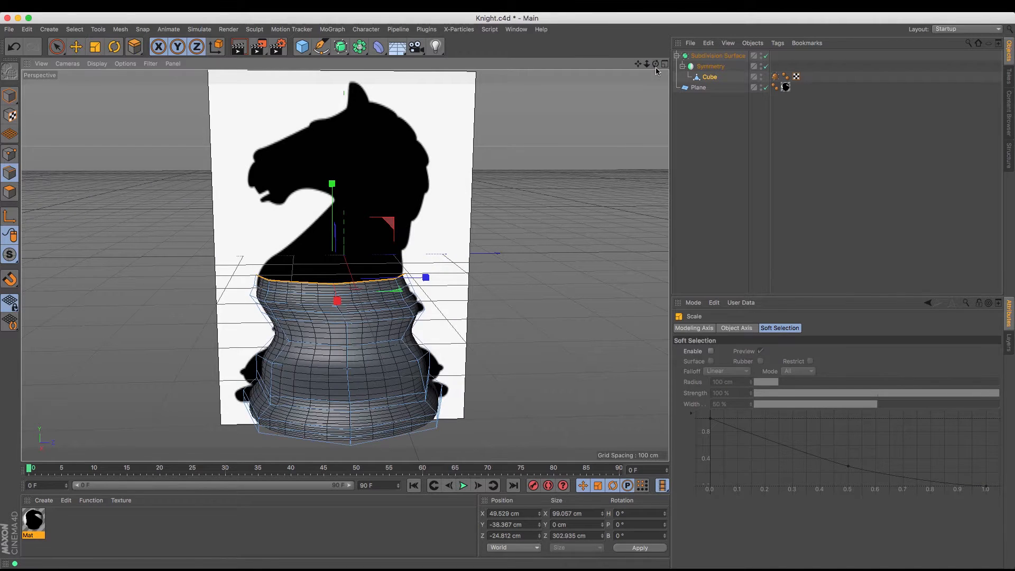
{"action": "key", "text": "d"}
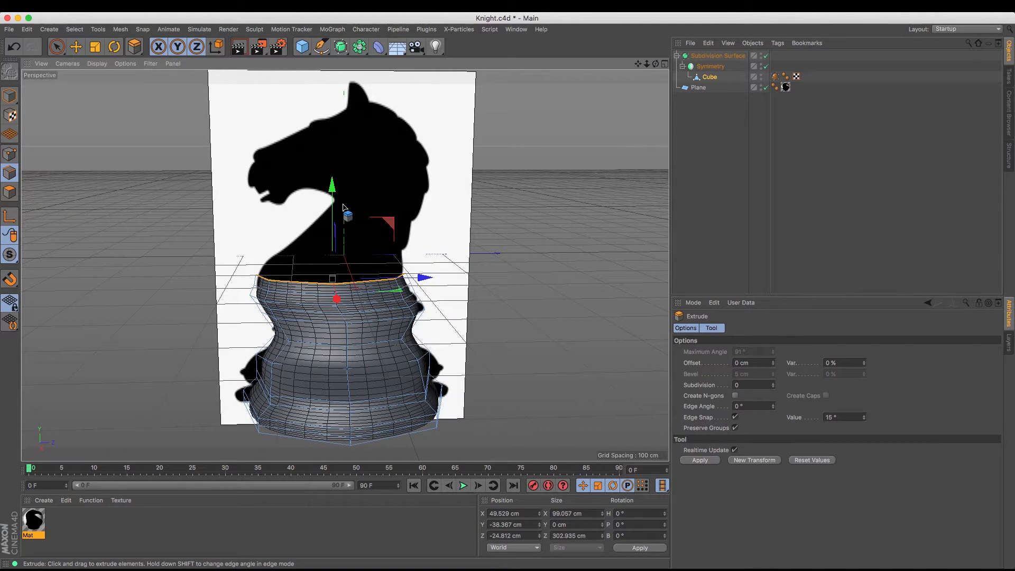
{"action": "left_click_drag", "start_coordinate": [343, 207], "coordinate": [339, 166]}
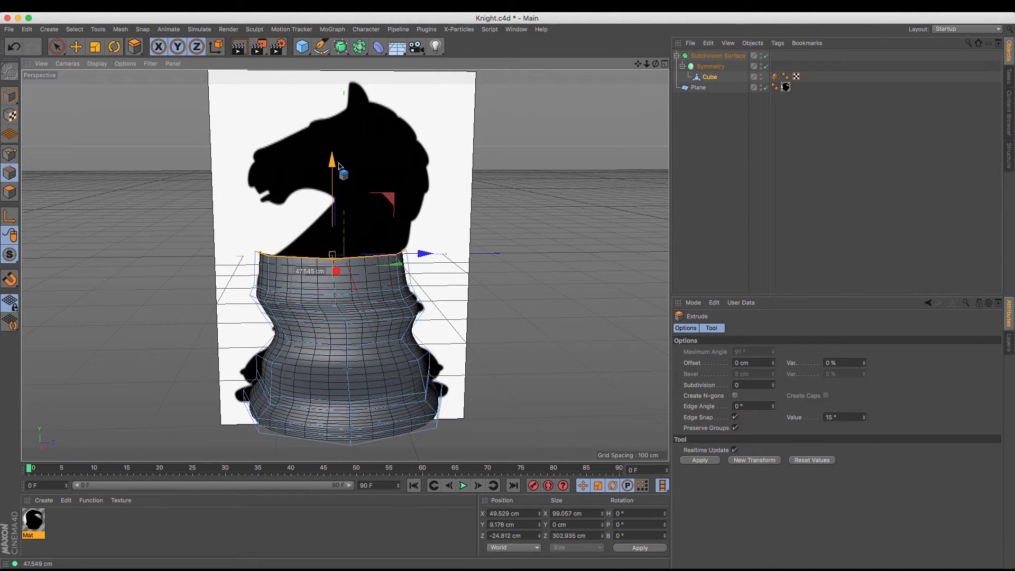
{"action": "key", "text": "ctrl+z"}
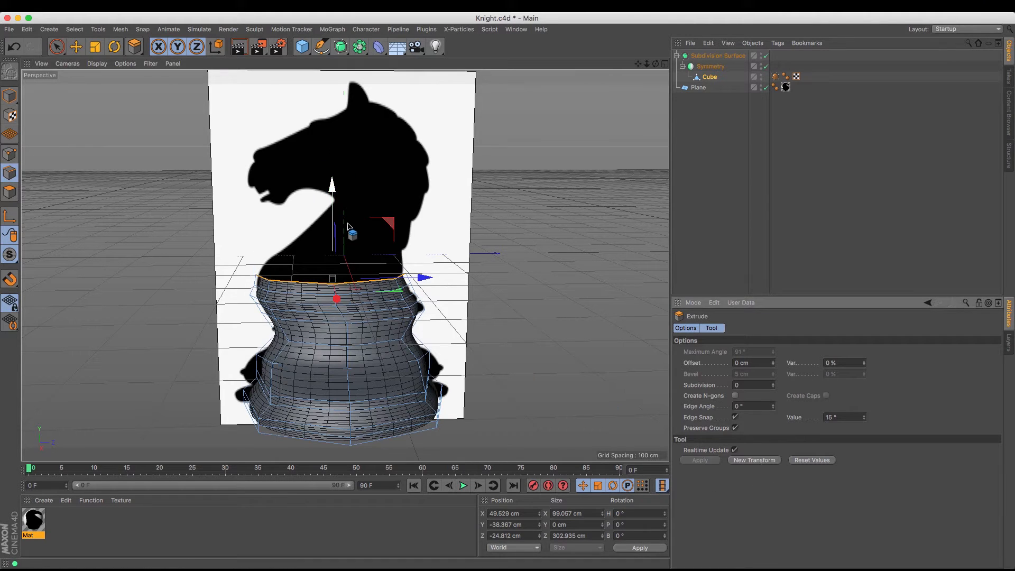
{"action": "left_click_drag", "start_coordinate": [337, 193], "coordinate": [339, 187]}
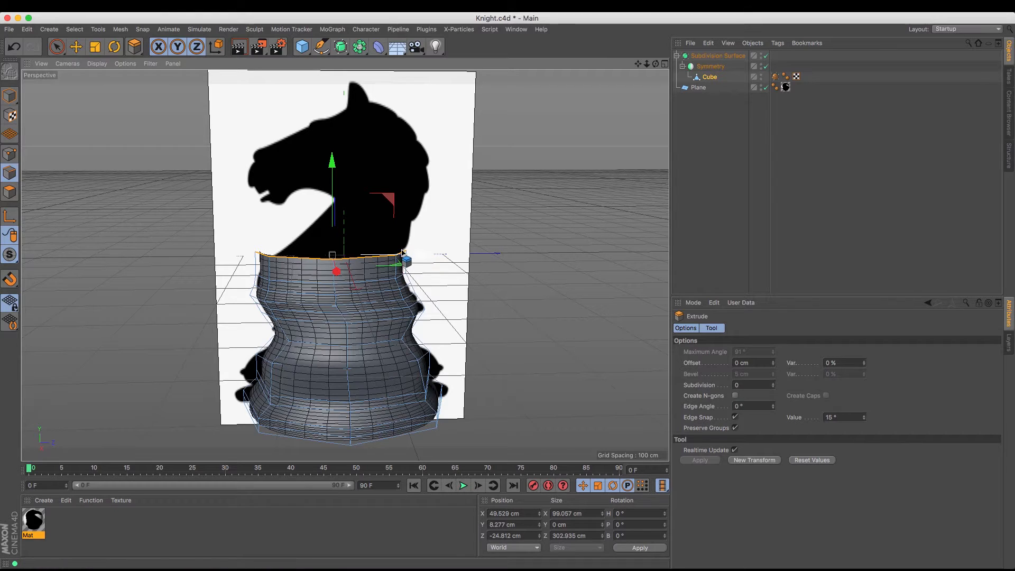
Live-select the top rim points on the horse's chest side in point mode and move them inward to about Z -122 cm
{"action": "left_click", "coordinate": [10, 154]}
{"action": "left_click", "coordinate": [57, 47]}
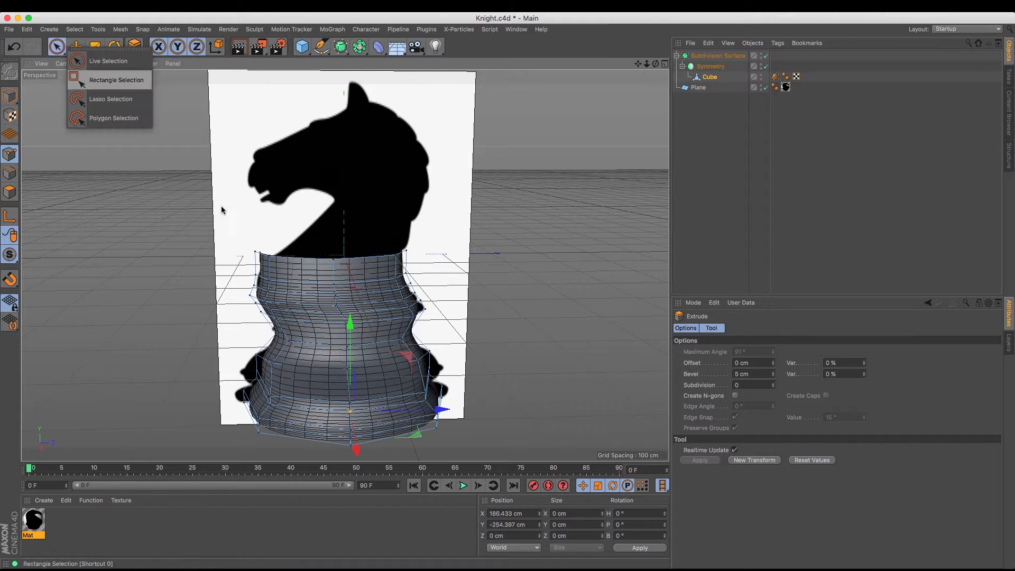
{"action": "left_click", "coordinate": [106, 61]}
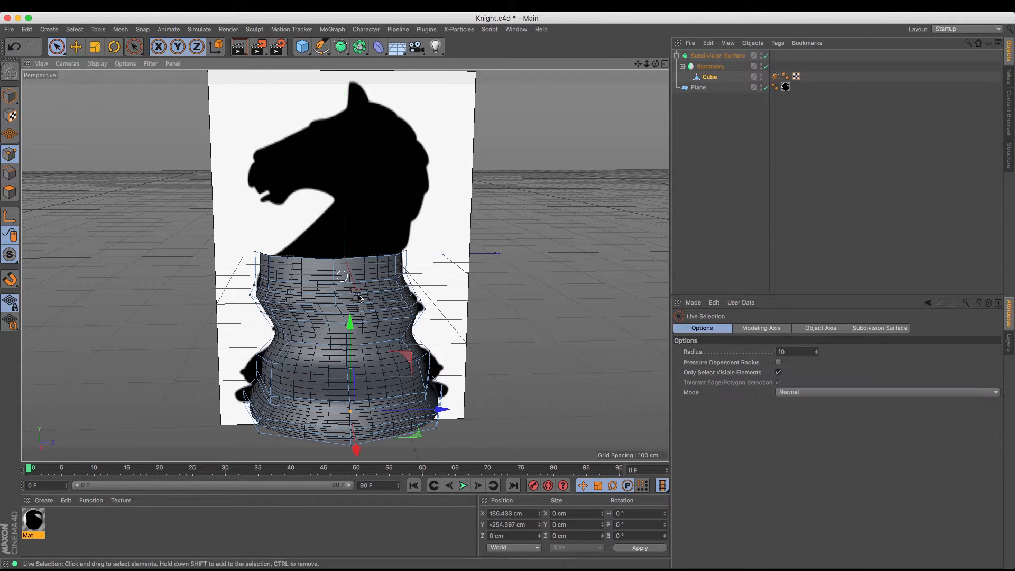
{"action": "left_click", "coordinate": [256, 251]}
{"action": "left_click_drag", "start_coordinate": [355, 253], "coordinate": [374, 252]}
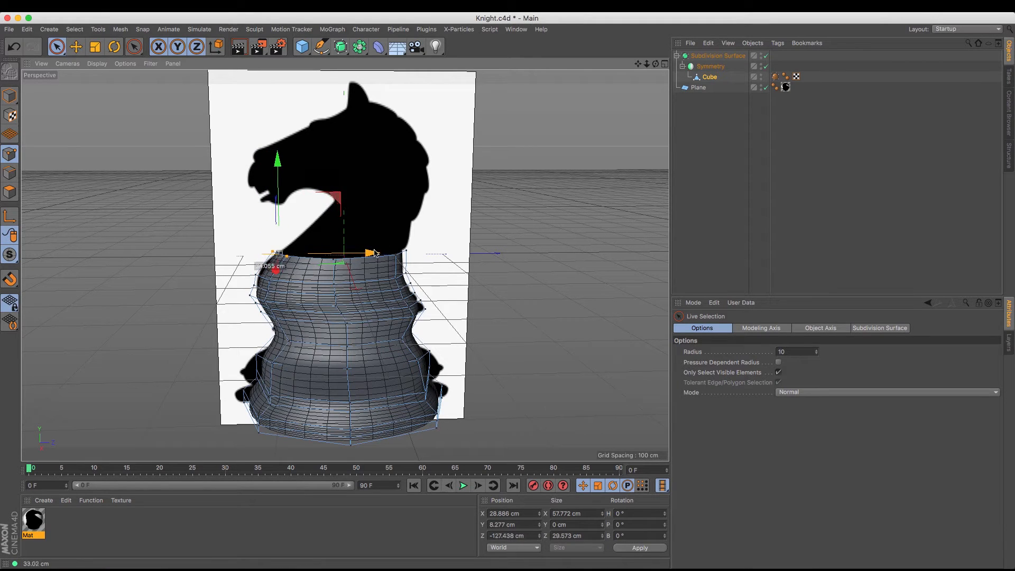
Nudge the outer middle rim point to about Z 3 cm and extrude the rim to about Y 71 cm and Z 47 cm, narrowed to about 198 cm
{"action": "left_click", "coordinate": [334, 259]}
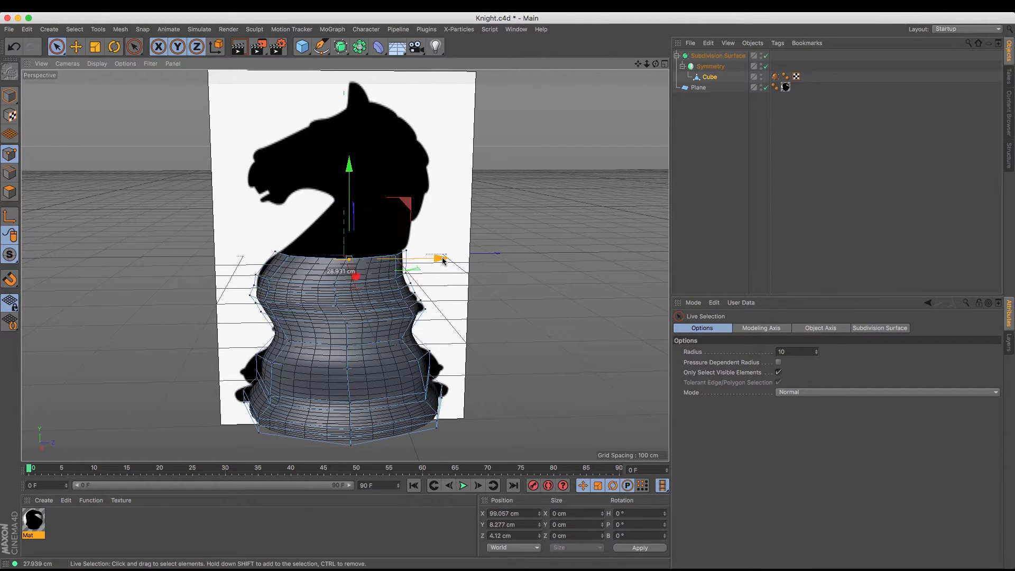
{"action": "left_click", "coordinate": [10, 173]}
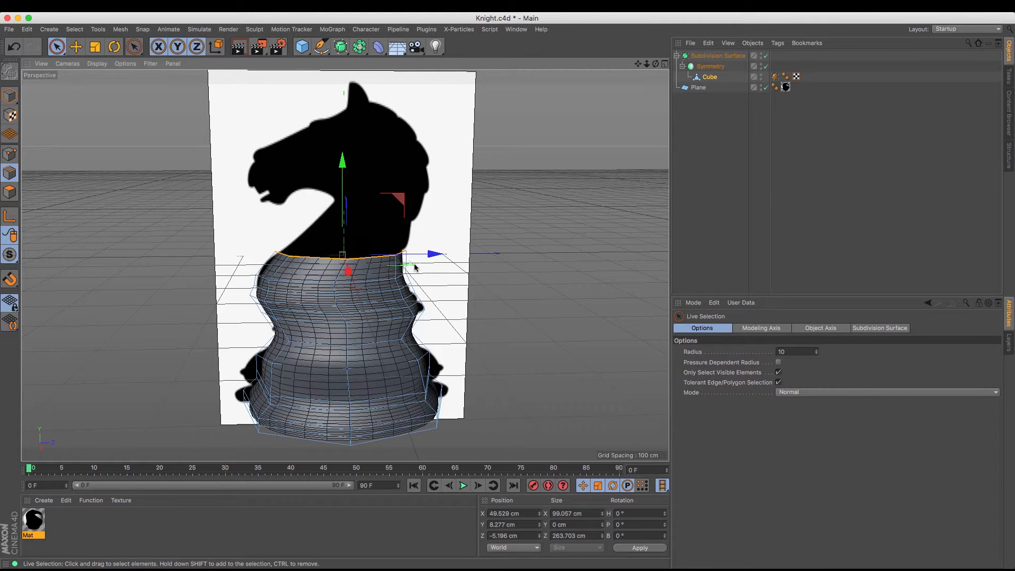
{"action": "key", "text": "d"}
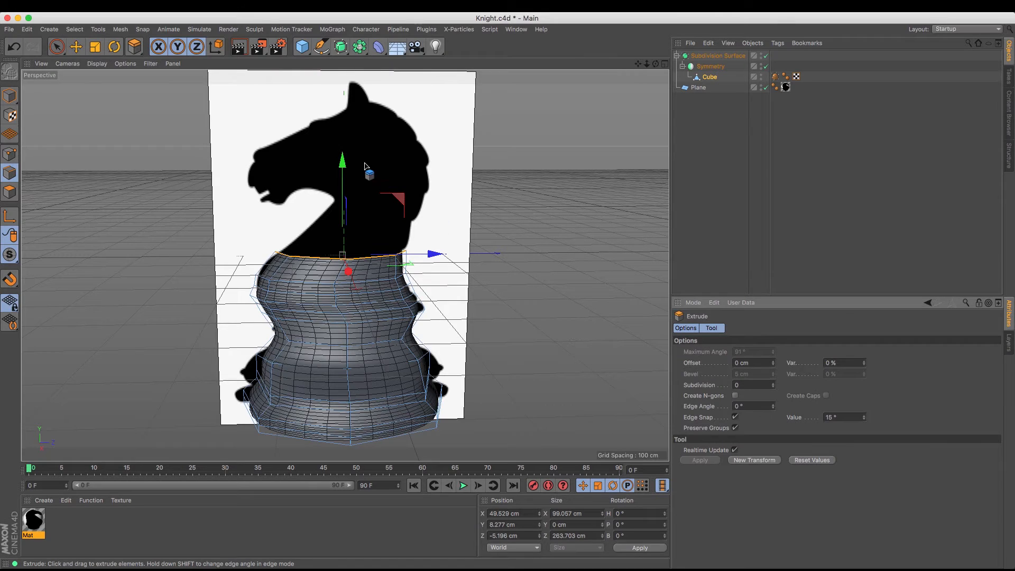
{"action": "left_click_drag", "start_coordinate": [345, 166], "coordinate": [437, 222]}
{"action": "left_click", "coordinate": [95, 47]}
Live-select the outer points of the top rim in point mode and move them inward until the half rim is about 48 cm wide along X
{"action": "left_click_drag", "start_coordinate": [656, 64], "coordinate": [345, 265]}
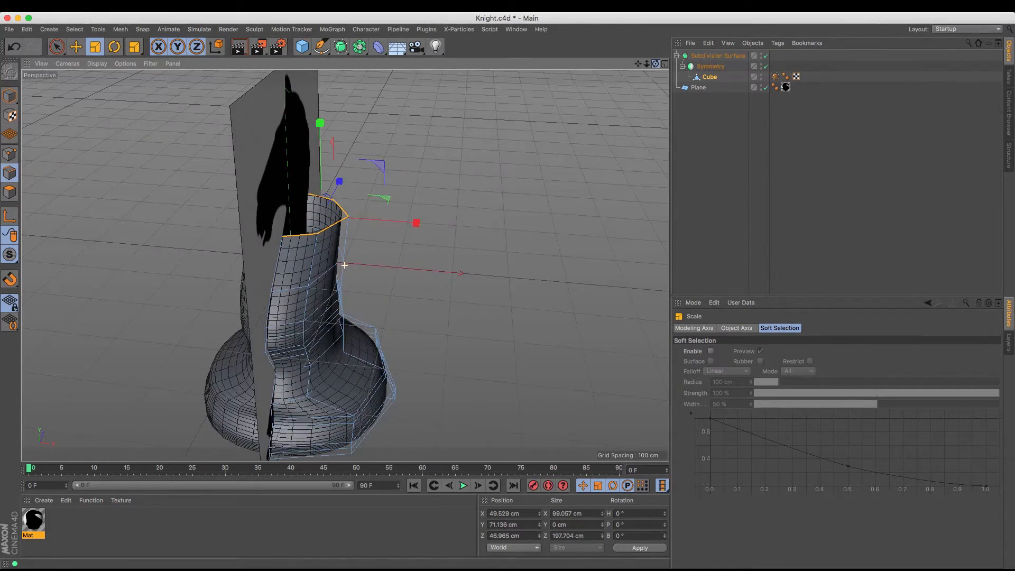
{"action": "left_click", "coordinate": [9, 154]}
{"action": "left_click", "coordinate": [55, 47]}
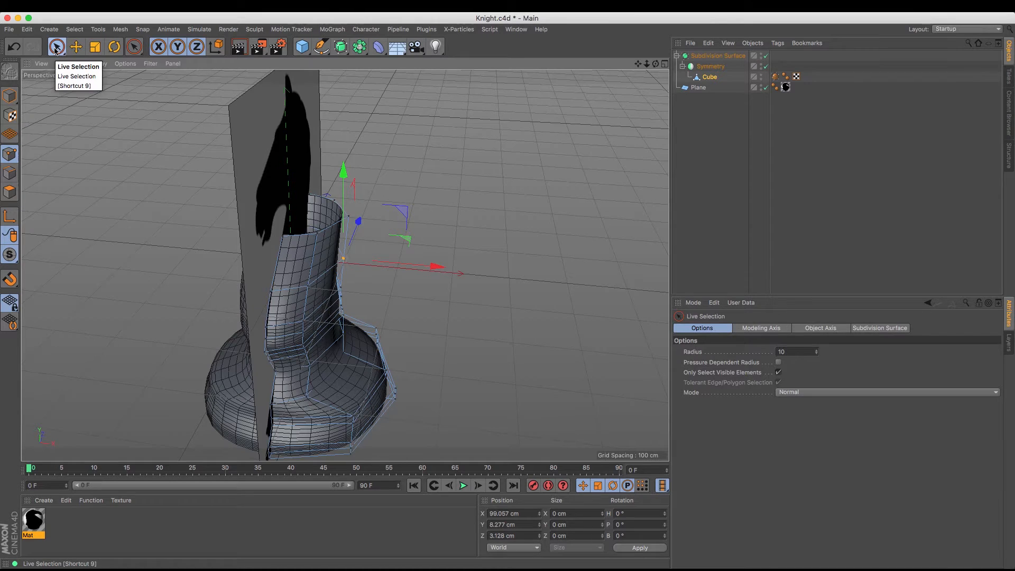
{"action": "left_click", "coordinate": [376, 195]}
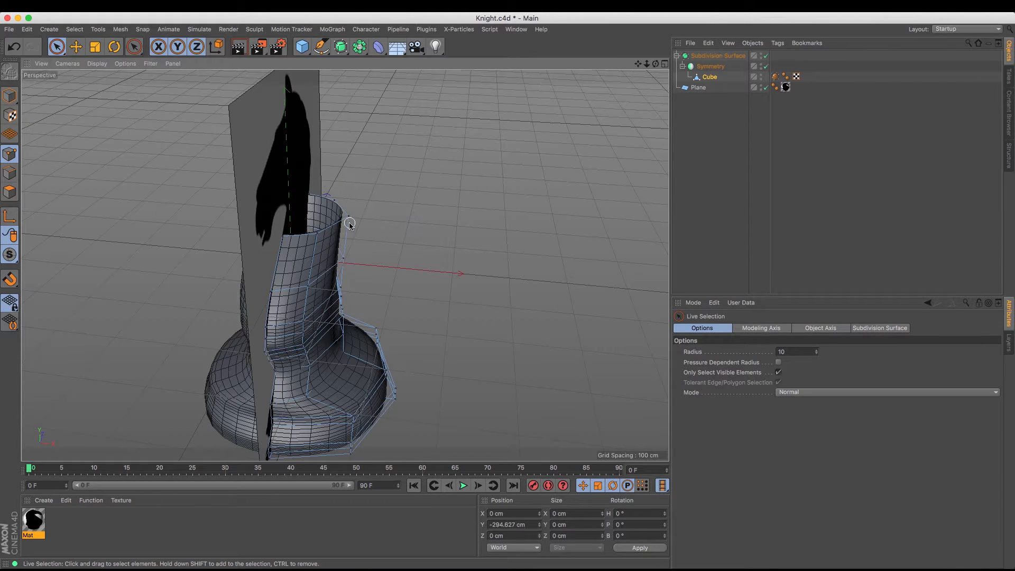
{"action": "left_click", "coordinate": [321, 235]}
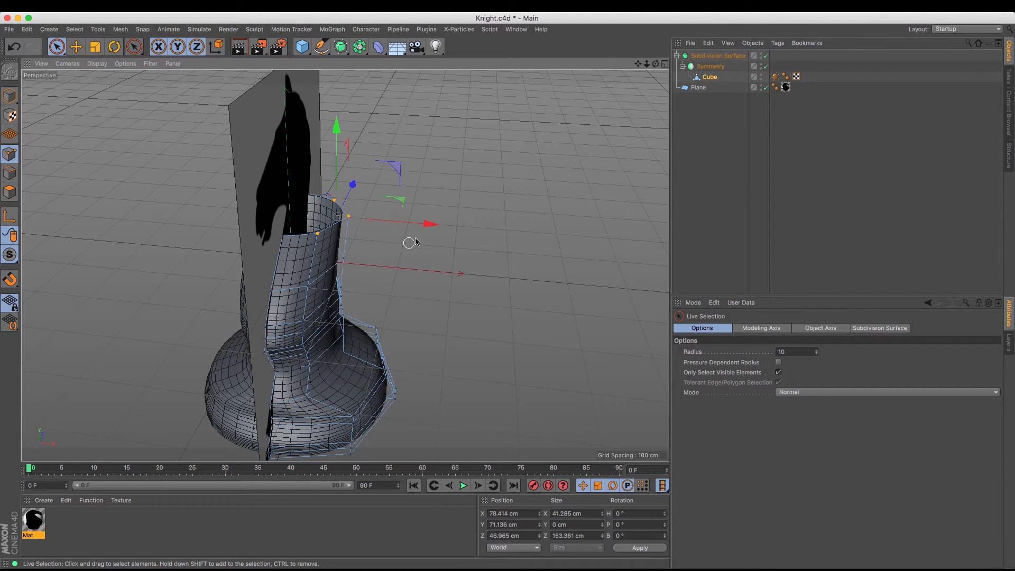
{"action": "left_click_drag", "start_coordinate": [431, 222], "coordinate": [415, 224]}
{"action": "left_click", "coordinate": [385, 195]}
{"action": "left_click", "coordinate": [336, 218]}
Extrude the top rim edges and move the new edges to about Y 110 cm and Z 75 cm
{"action": "left_click_drag", "start_coordinate": [656, 64], "coordinate": [656, 85]}
{"action": "left_click", "coordinate": [13, 174]}
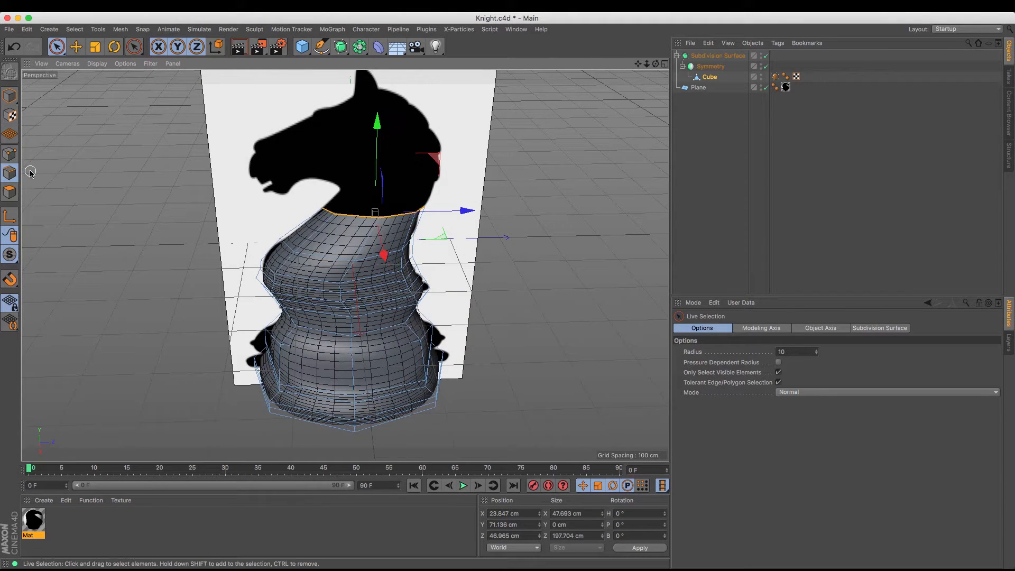
{"action": "key", "text": "m"}
{"action": "key", "text": "t"}
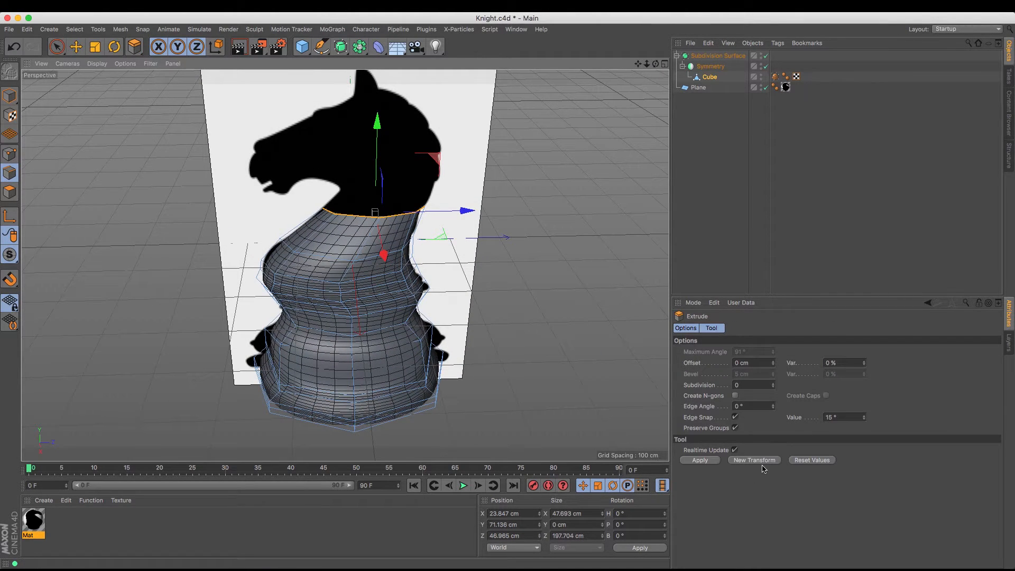
{"action": "left_click_drag", "start_coordinate": [384, 127], "coordinate": [483, 192]}
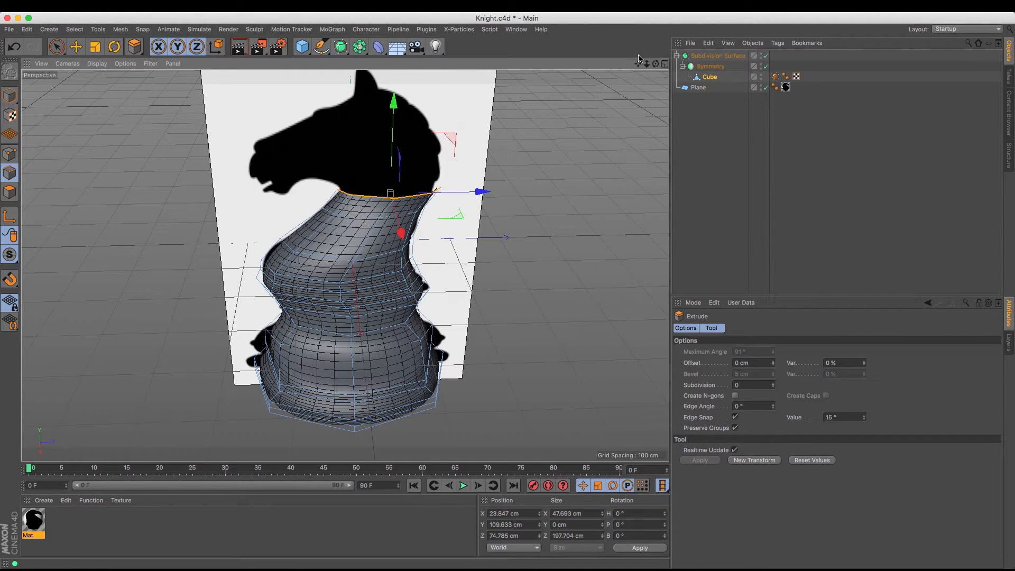
Live-select the top rim point at the back of the neck and move it inward to about Z 161 cm
{"action": "mouse_move", "coordinate": [390, 193]}
{"action": "left_mouse_down", "text": "alt"}
{"action": "mouse_move", "coordinate": [318, 189]}
{"action": "mouse_move", "coordinate": [398, 208]}
{"action": "left_mouse_up", "text": "alt"}
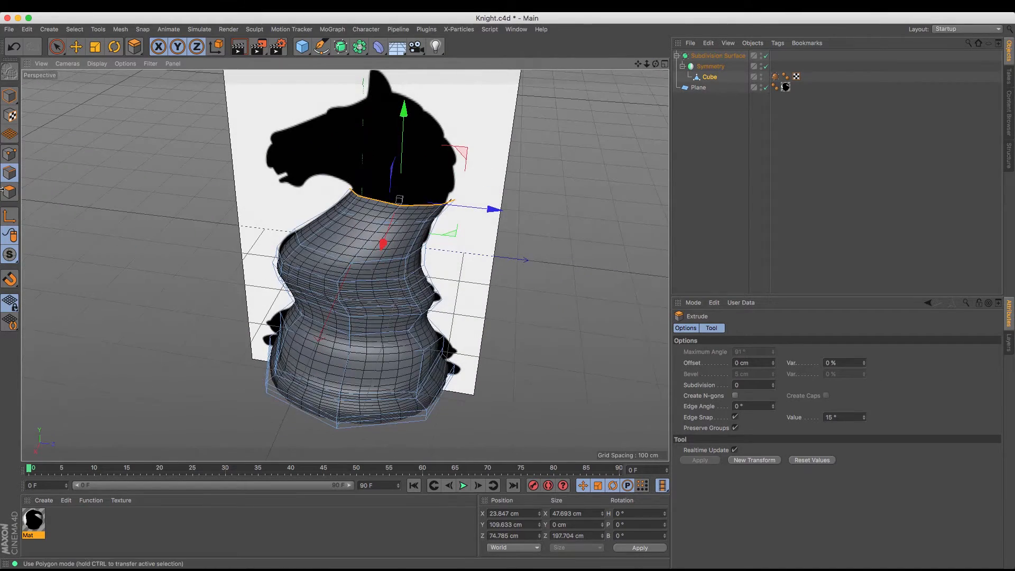
{"action": "left_click", "coordinate": [9, 154]}
{"action": "key", "text": "space"}
{"action": "left_click", "coordinate": [455, 199]}
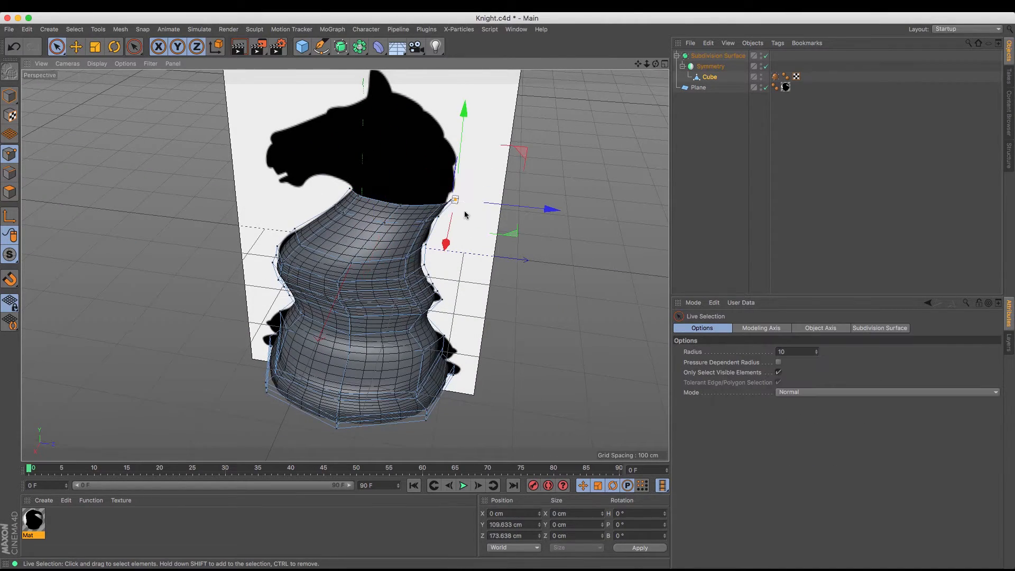
{"action": "left_click_drag", "start_coordinate": [547, 213], "coordinate": [542, 211]}
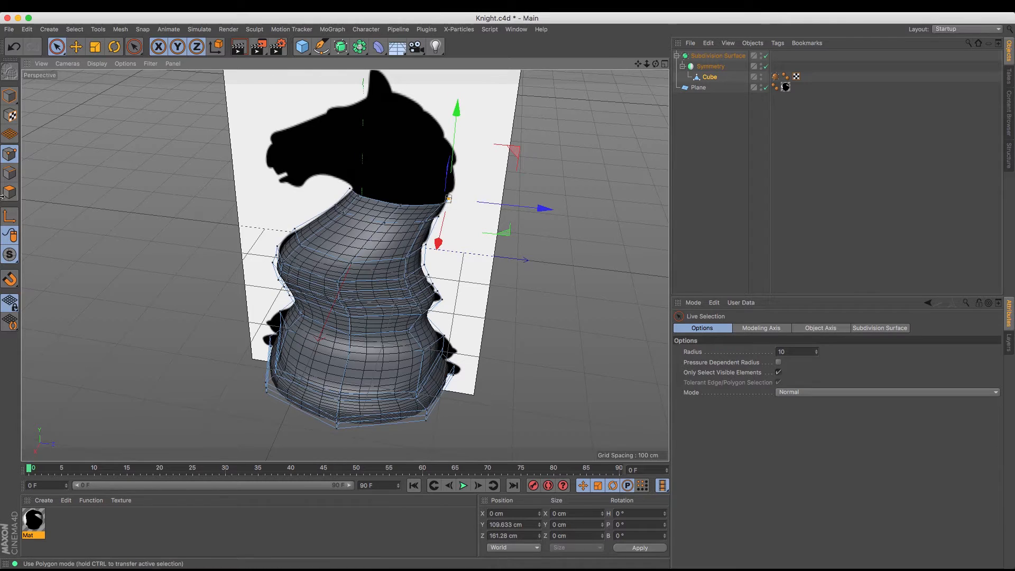
Extrude the top rim edges with 0 cm offset and raise the new edges to about Y 135 cm
{"action": "left_click", "coordinate": [10, 173]}
{"action": "key", "text": "d"}
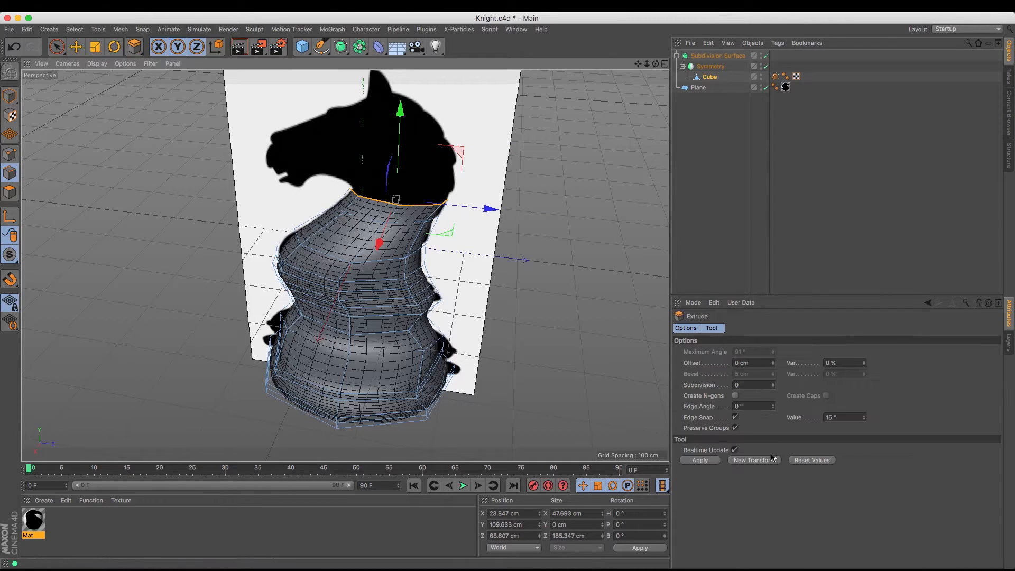
{"action": "left_click_drag", "start_coordinate": [402, 117], "coordinate": [400, 104]}
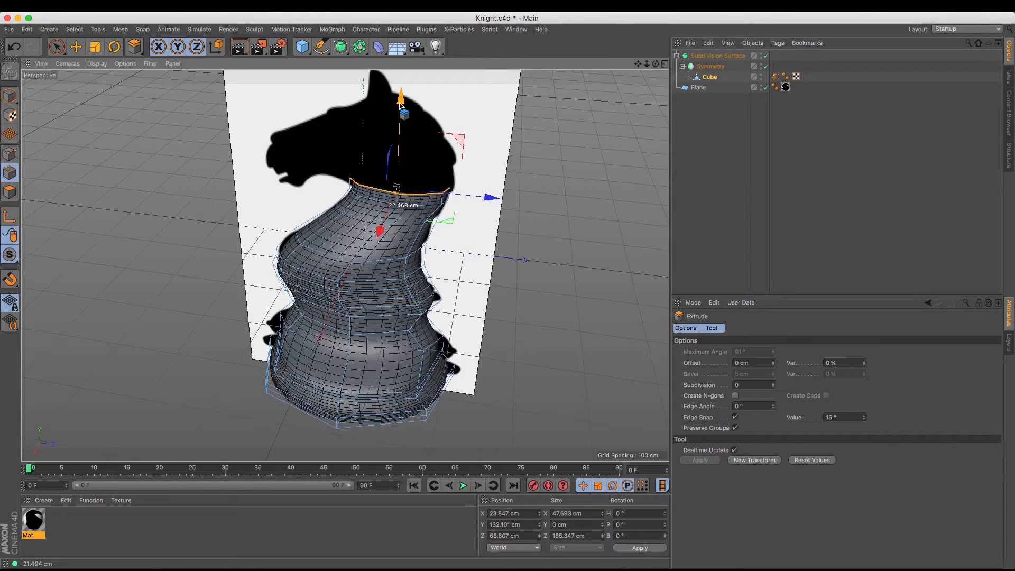
{"action": "mouse_move", "coordinate": [401, 103]}
{"action": "left_mouse_down"}
{"action": "mouse_move", "coordinate": [406, 80]}
{"action": "mouse_move", "coordinate": [408, 103]}
{"action": "left_mouse_up"}
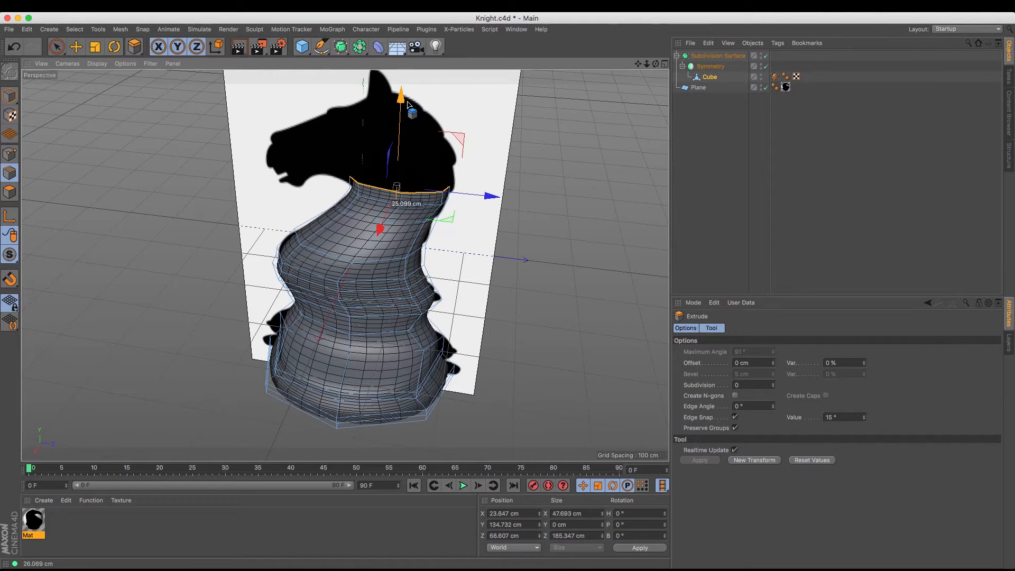
Hide the reference plane and move the top rim's throat-side point inward to about Z -2 cm in point mode
{"action": "left_click_drag", "start_coordinate": [656, 64], "coordinate": [571, 75]}
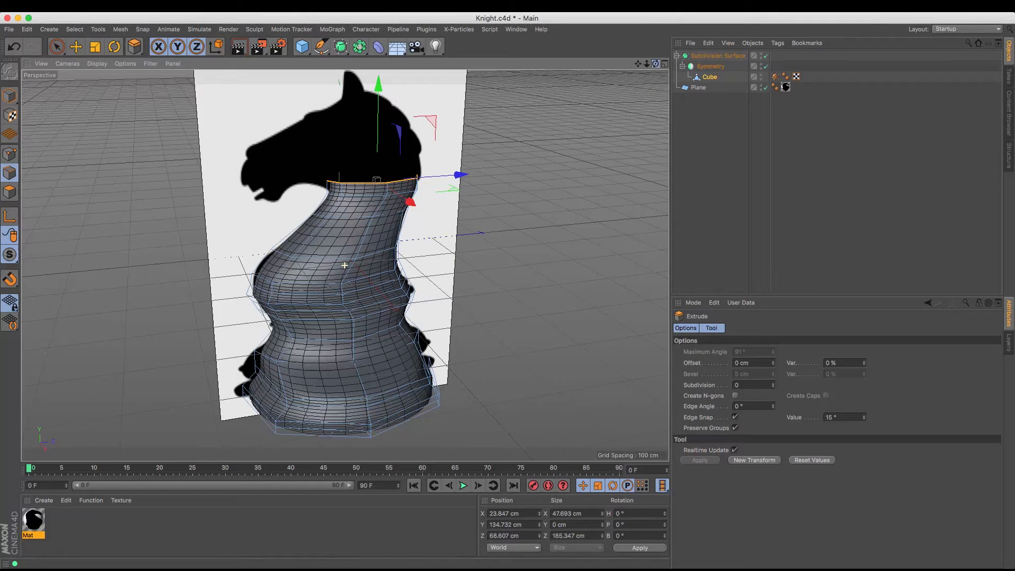
{"action": "left_click_drag", "start_coordinate": [619, 68], "coordinate": [641, 79]}
{"action": "left_click", "coordinate": [10, 142]}
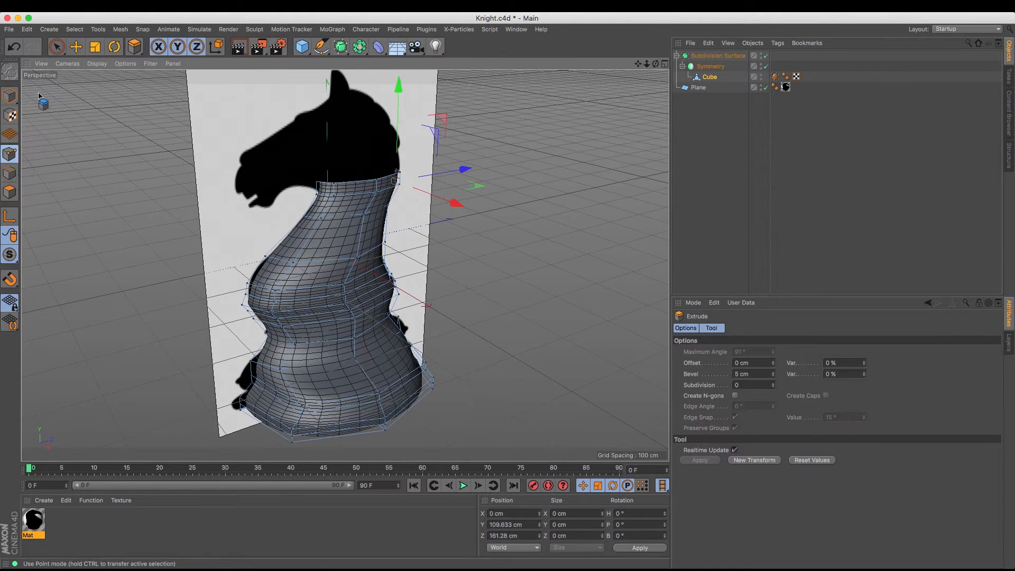
{"action": "left_click", "coordinate": [57, 48]}
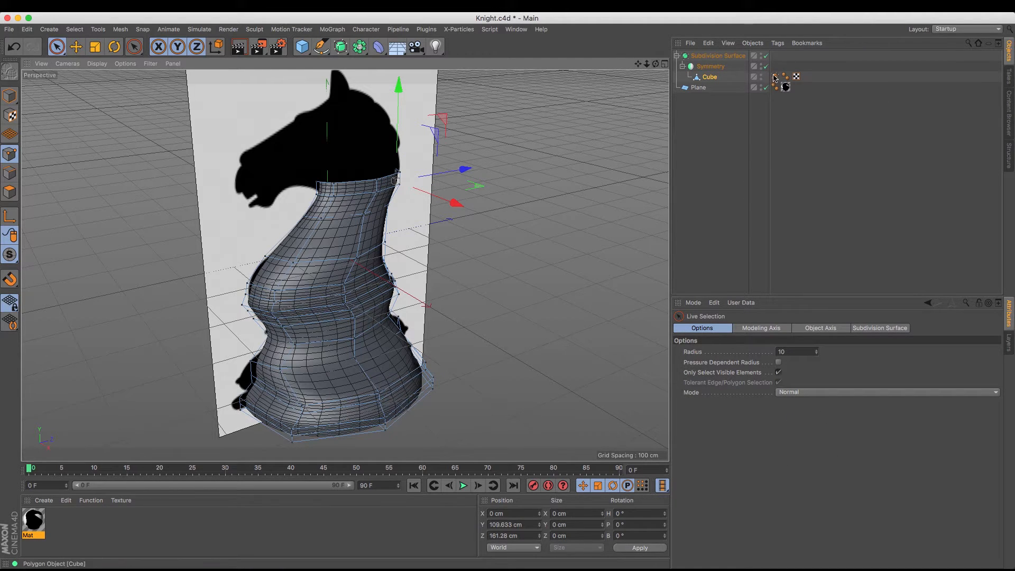
{"action": "left_click", "coordinate": [766, 88]}
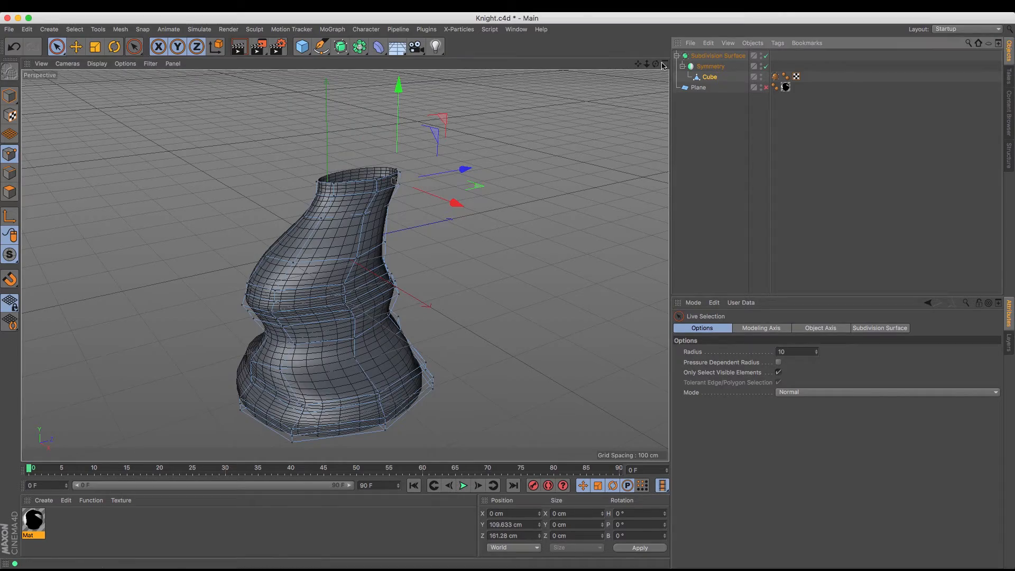
{"action": "left_click_drag", "start_coordinate": [655, 64], "coordinate": [664, 109]}
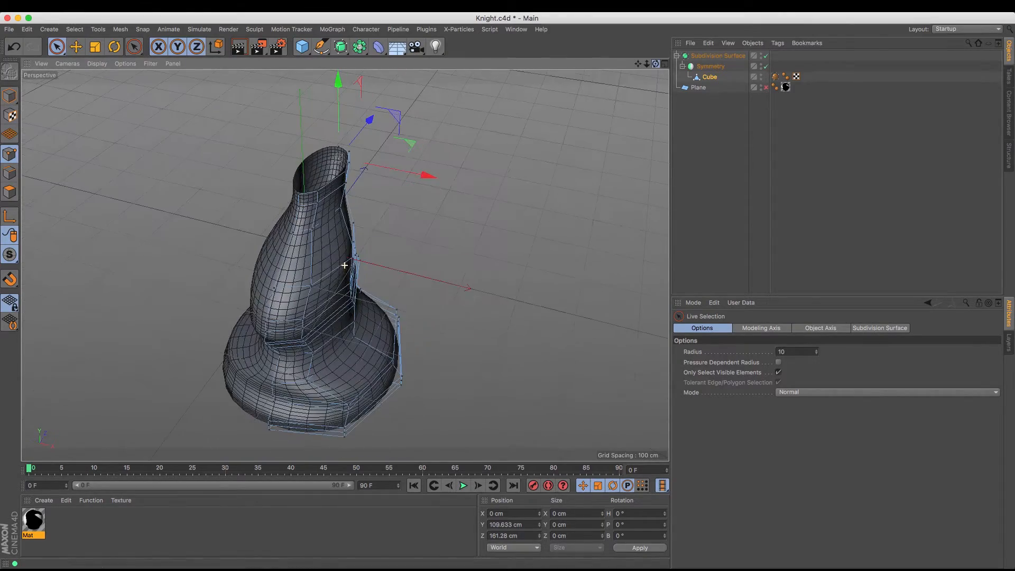
{"action": "left_click", "coordinate": [297, 194]}
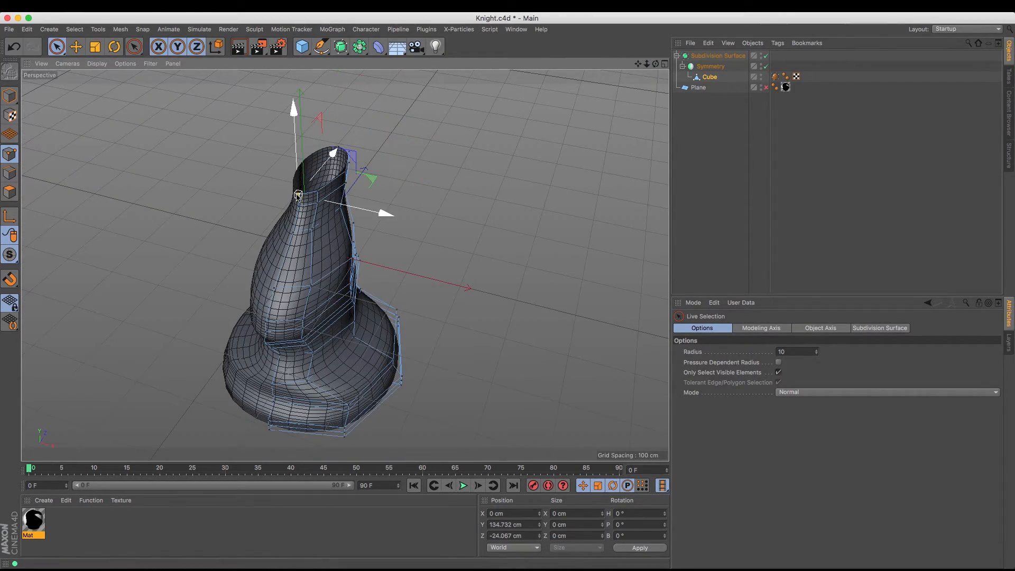
{"action": "left_click", "coordinate": [342, 207]}
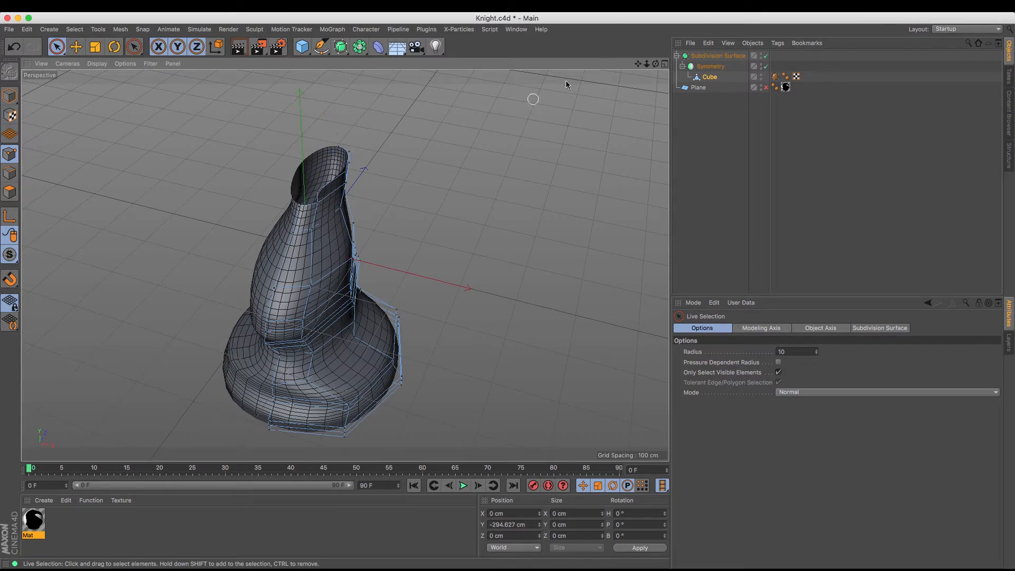
{"action": "left_click_drag", "start_coordinate": [345, 265], "coordinate": [345, 265], "text": "alt"}
Show the reference plane again, extrude the top rim edges with 0 cm offset, and raise the new edges to about Y 172 cm
{"action": "left_click", "coordinate": [9, 173]}
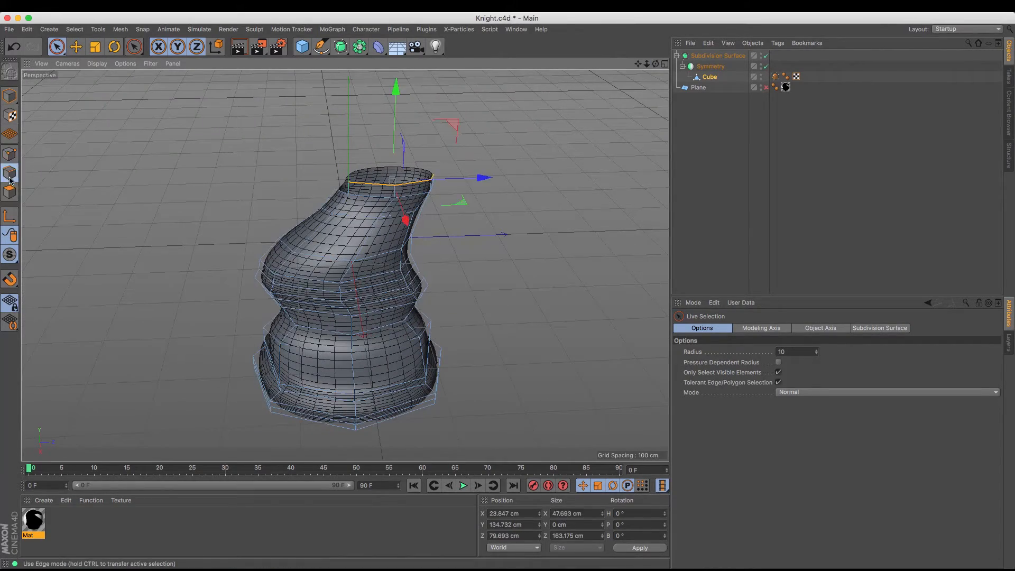
{"action": "left_click", "coordinate": [766, 87]}
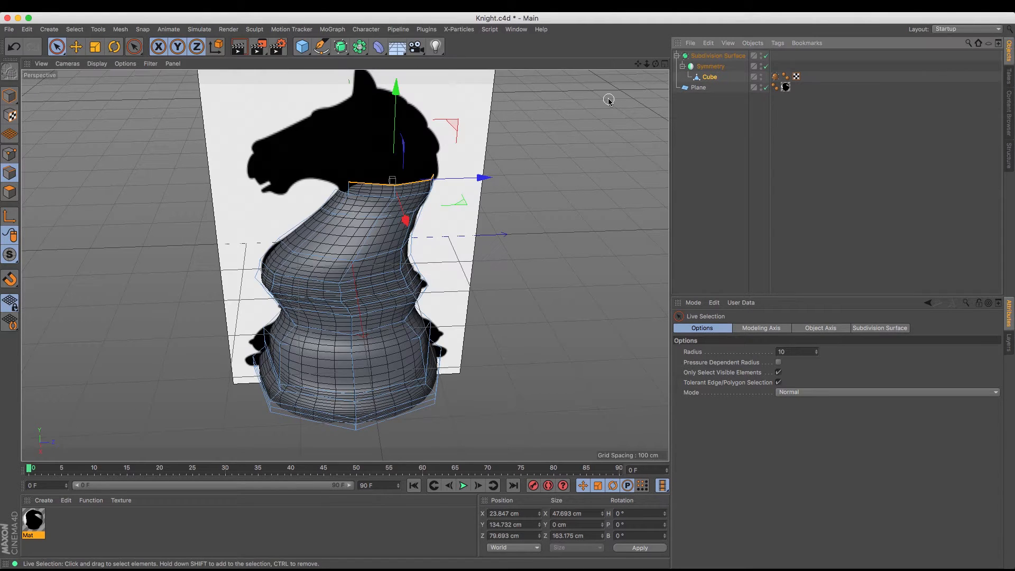
{"action": "key", "text": "m"}
{"action": "key", "text": "t"}
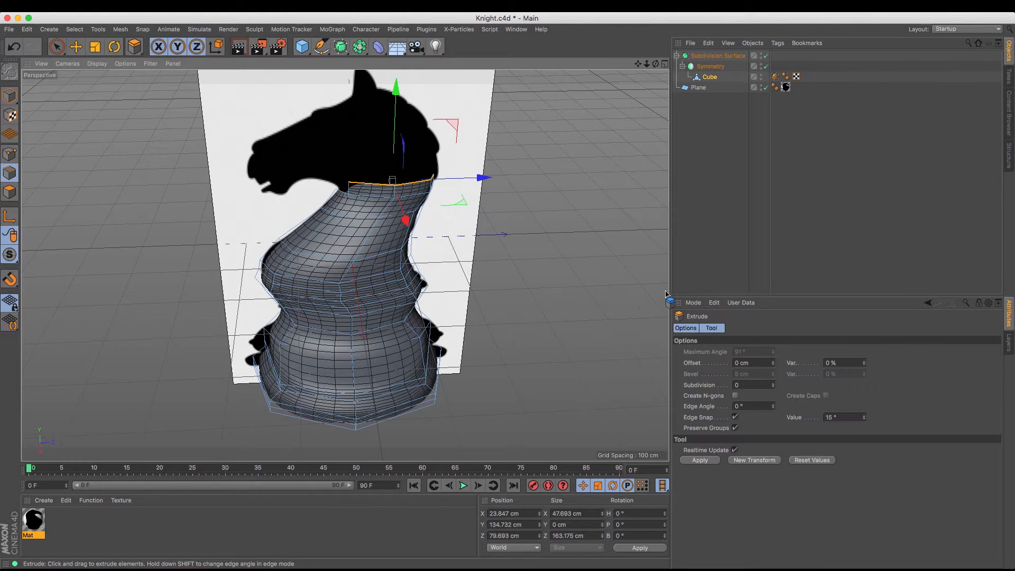
{"action": "left_click", "coordinate": [704, 461]}
{"action": "left_click_drag", "start_coordinate": [396, 93], "coordinate": [598, 106]}
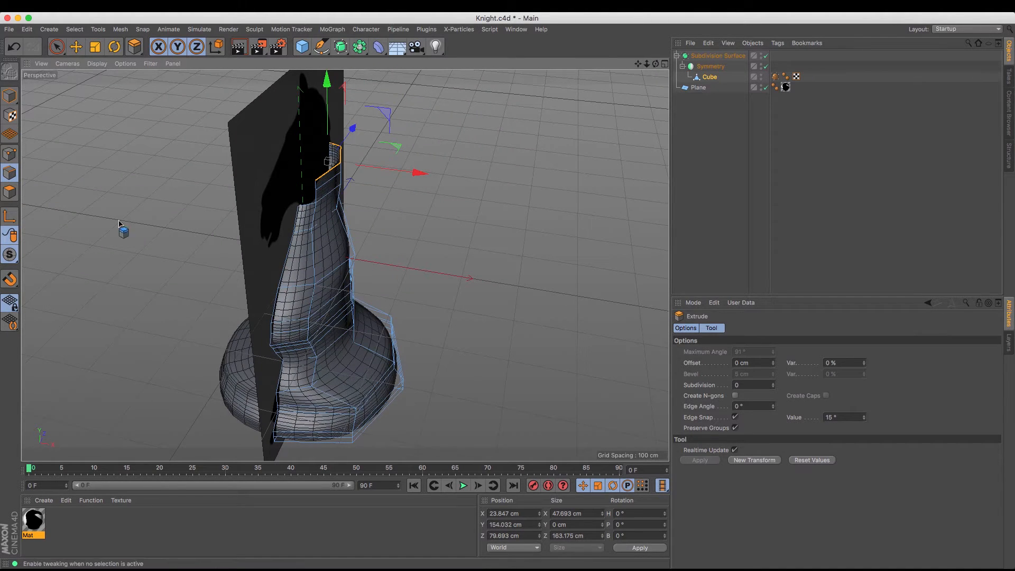
{"action": "left_click_drag", "start_coordinate": [656, 64], "coordinate": [516, 98]}
{"action": "left_click_drag", "start_coordinate": [402, 103], "coordinate": [400, 92]}
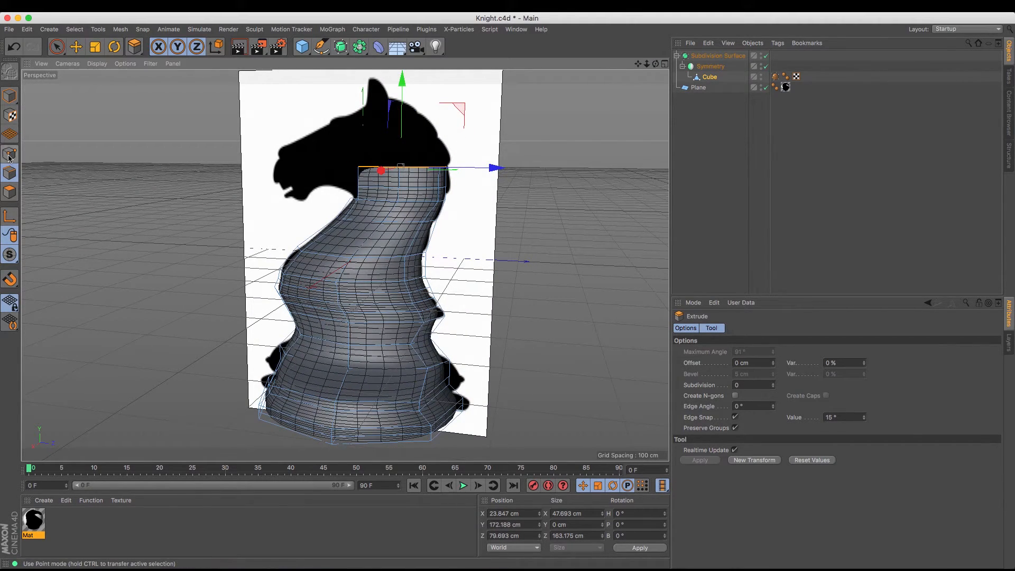
Extrude the top rim as a new transform and move the new edges to about Y 225 cm and Z 67 cm
{"action": "key", "text": "m"}
{"action": "key", "text": "t"}
{"action": "left_click", "coordinate": [757, 461]}
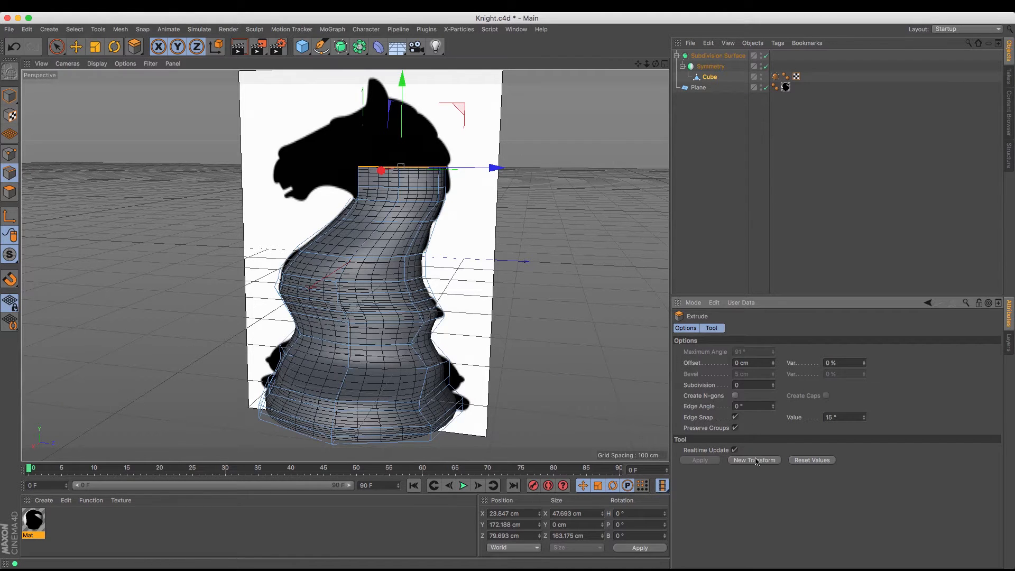
{"action": "left_click_drag", "start_coordinate": [402, 98], "coordinate": [402, 68]}
{"action": "left_click_drag", "start_coordinate": [501, 138], "coordinate": [493, 139]}
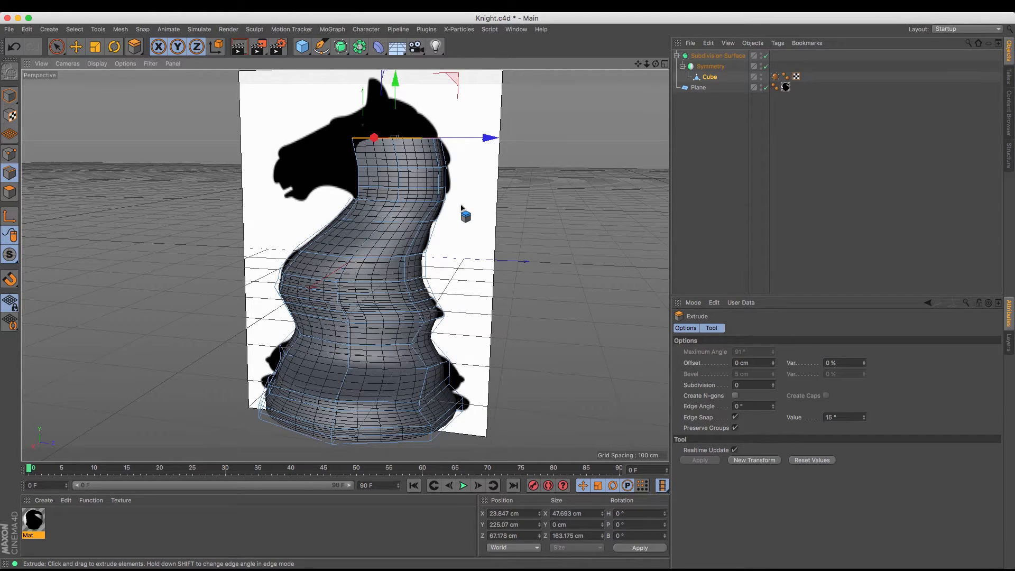
Extrude the top rim as a new transform and move the new edges to about Y 269 cm and Z 30 cm
{"action": "key", "text": "m"}
{"action": "key", "text": "t"}
{"action": "left_click", "coordinate": [757, 463]}
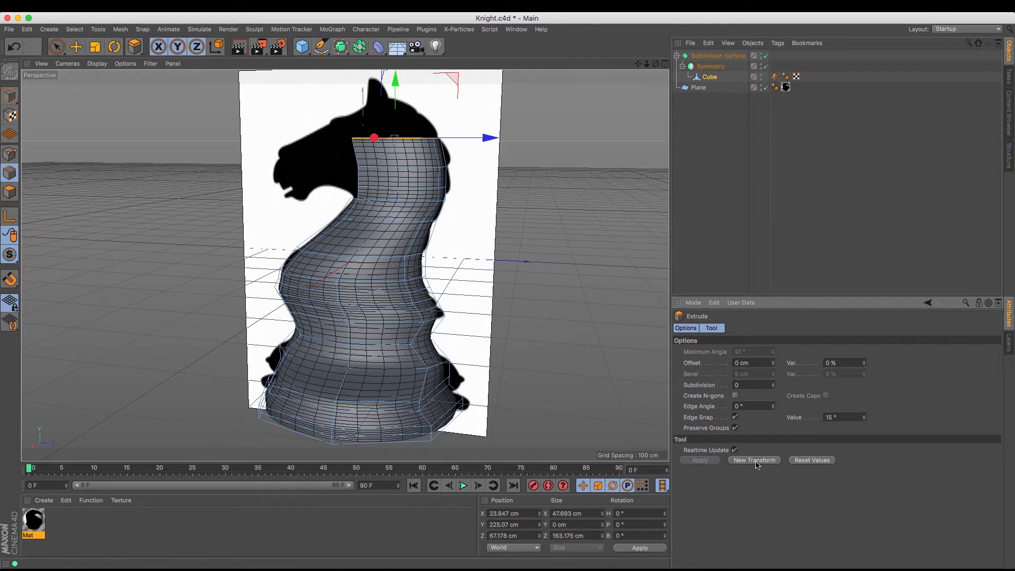
{"action": "left_click_drag", "start_coordinate": [395, 79], "coordinate": [396, 53]}
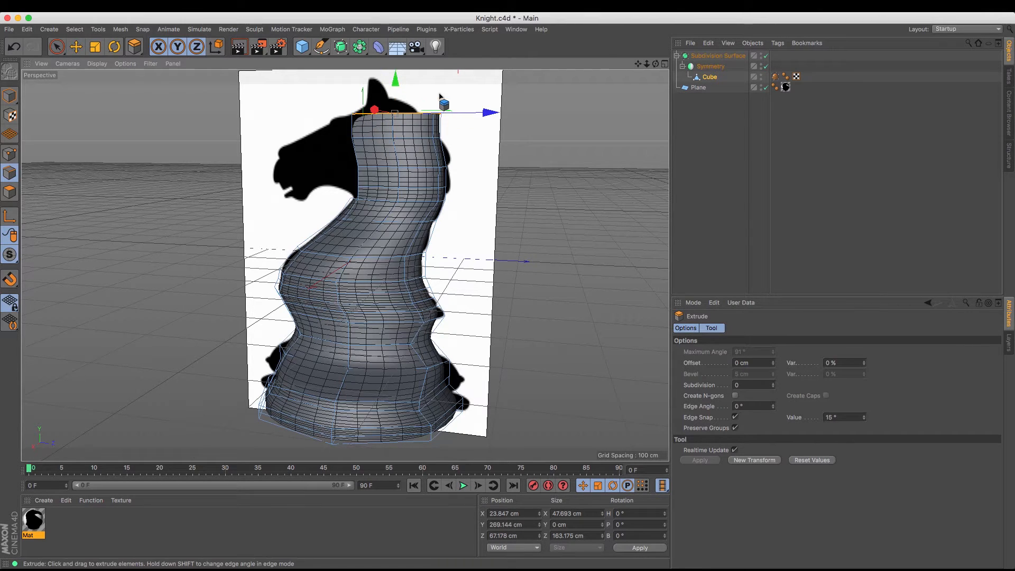
{"action": "left_click_drag", "start_coordinate": [478, 112], "coordinate": [459, 109]}
In point mode, select the middle point of the top rim and move it inward to about X 29 cm
{"action": "left_click_drag", "start_coordinate": [656, 64], "coordinate": [758, 142]}
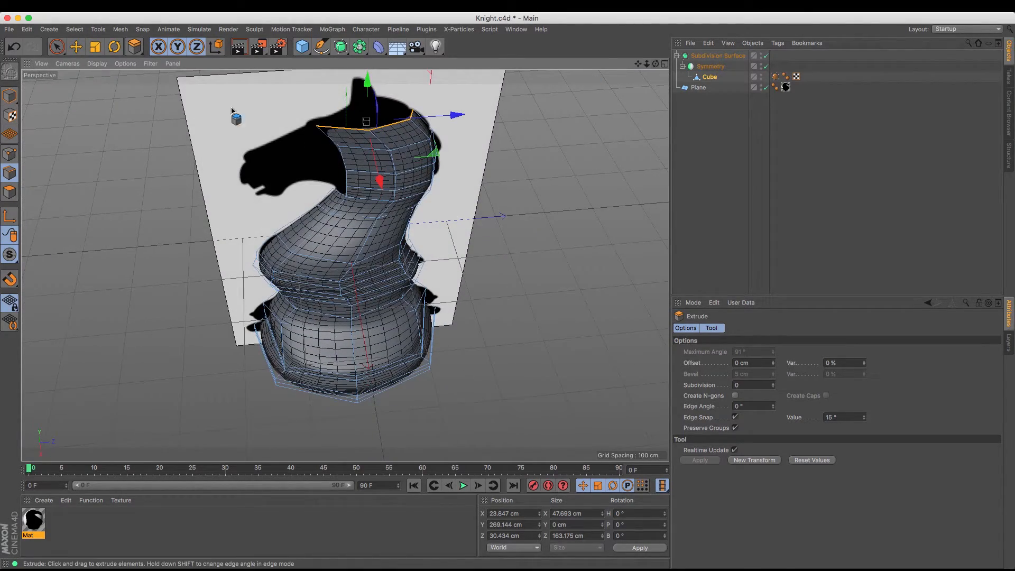
{"action": "left_click", "coordinate": [10, 155]}
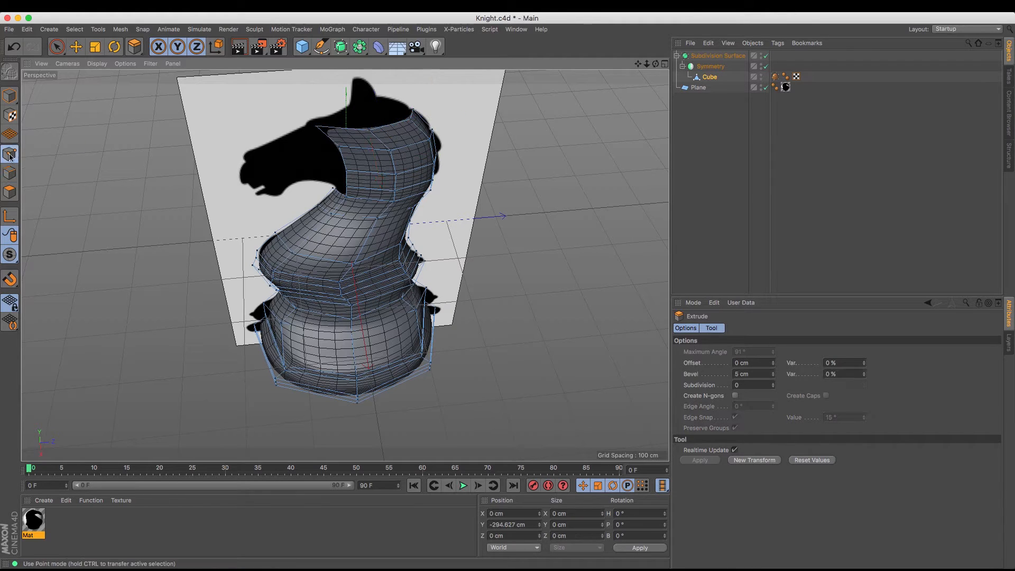
{"action": "left_click", "coordinate": [76, 48]}
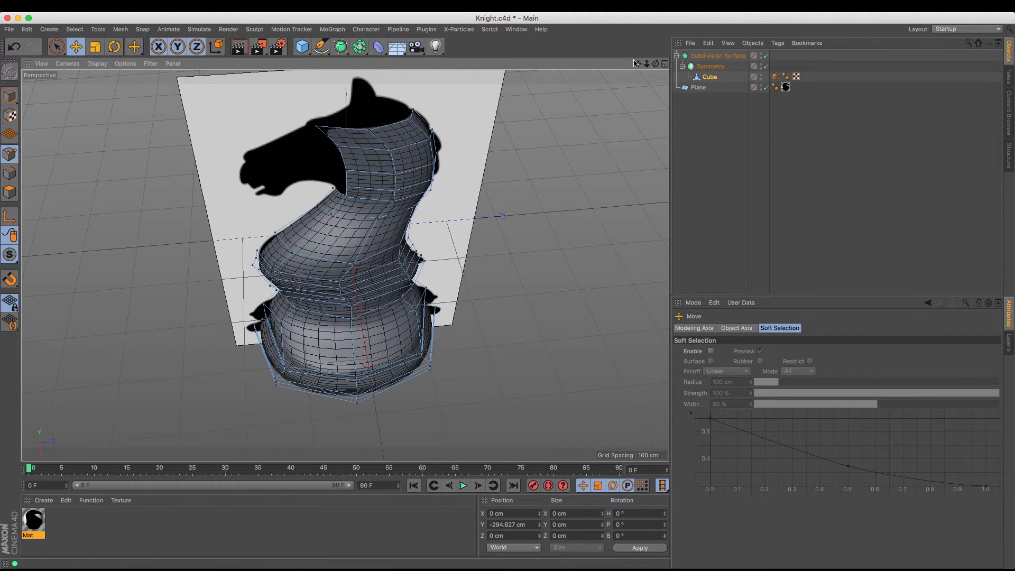
{"action": "left_click_drag", "start_coordinate": [539, 95], "coordinate": [467, 204], "text": "alt"}
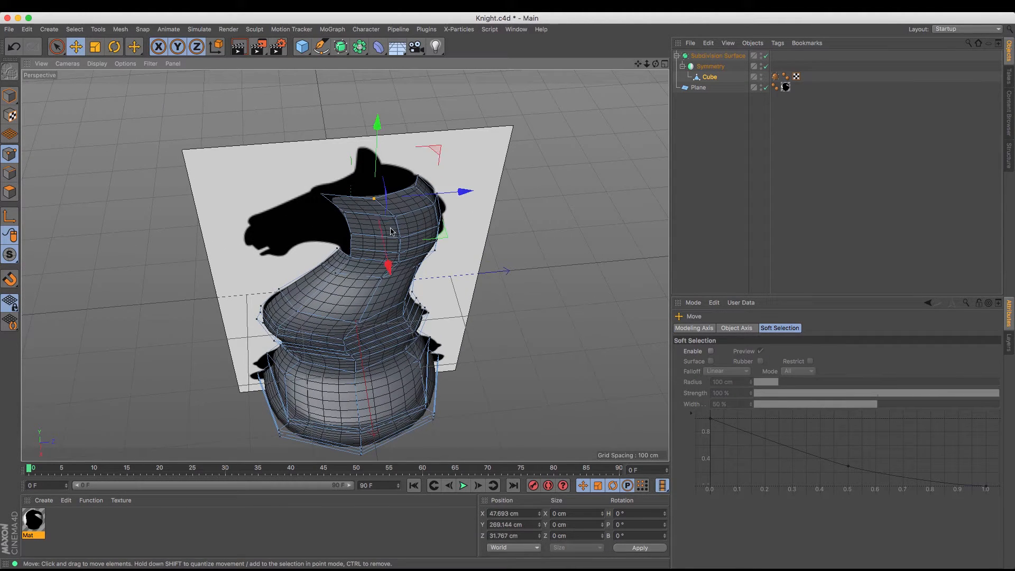
{"action": "left_click_drag", "start_coordinate": [388, 267], "coordinate": [385, 250]}
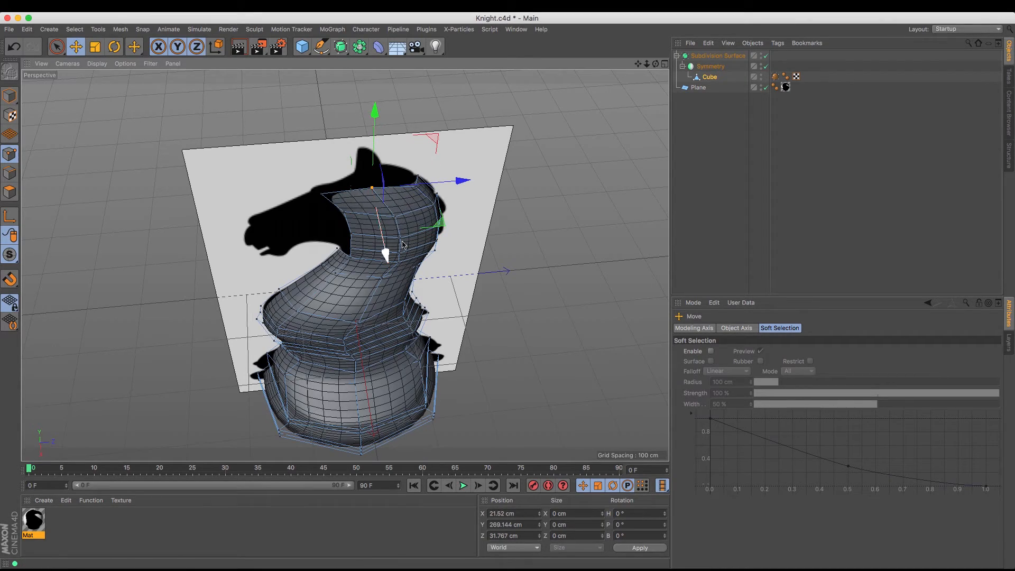
{"action": "left_click_drag", "start_coordinate": [658, 66], "coordinate": [668, 47]}
{"action": "left_click_drag", "start_coordinate": [435, 168], "coordinate": [436, 172]}
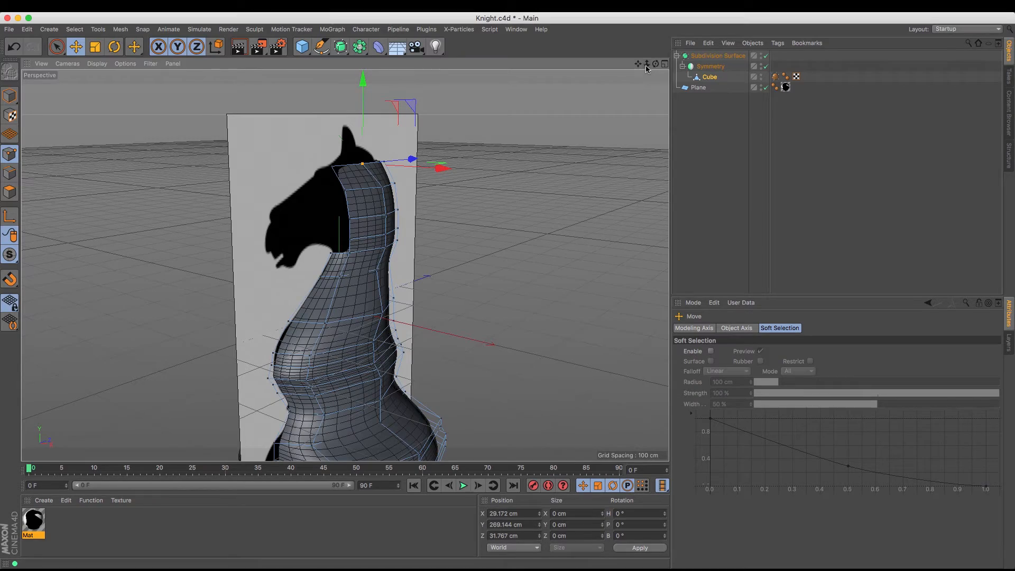
Move the face-side corner point of the top rim back to about Z -25 cm
{"action": "left_click_drag", "start_coordinate": [656, 63], "coordinate": [655, 91]}
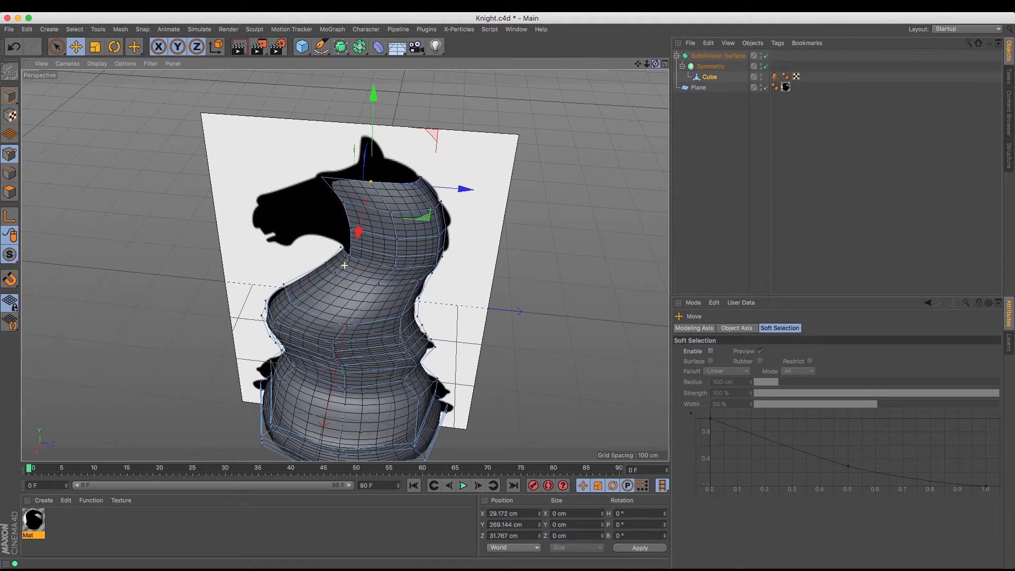
{"action": "left_click", "coordinate": [324, 178]}
{"action": "left_click_drag", "start_coordinate": [411, 189], "coordinate": [432, 191]}
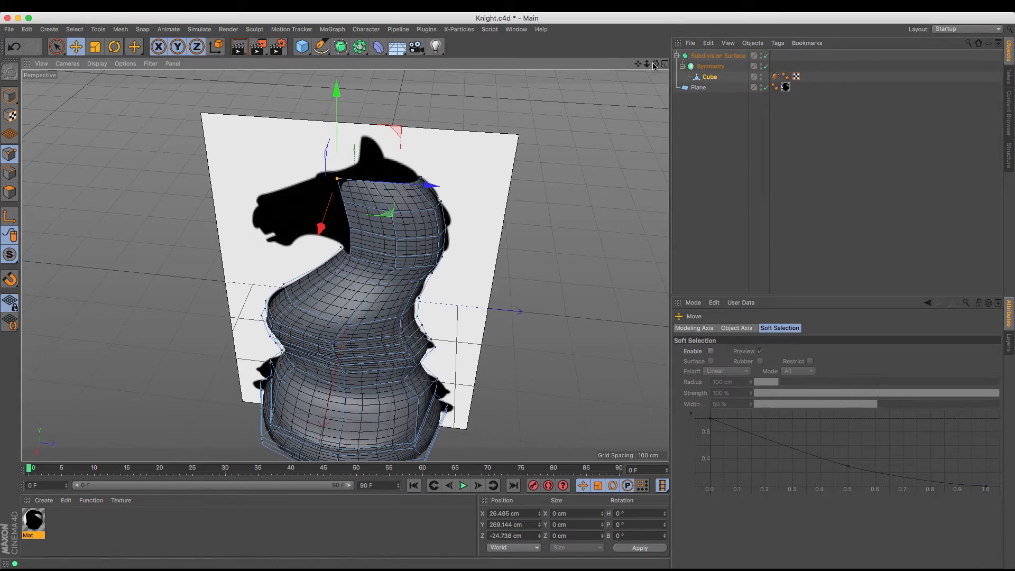
With Live Selection, select the three points below the rim's face-side corner and move them outward along X
{"action": "left_click_drag", "start_coordinate": [655, 64], "coordinate": [700, 61]}
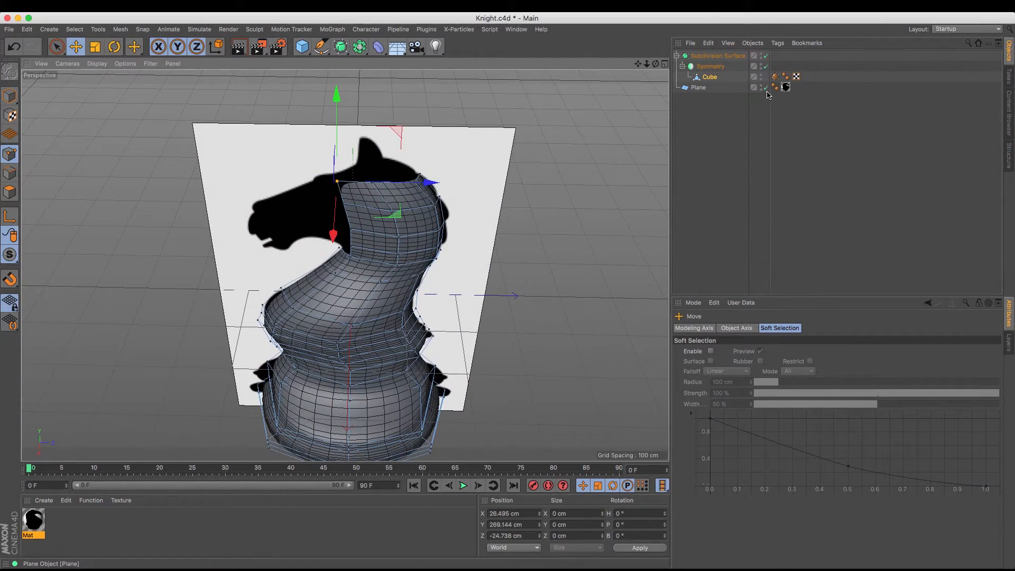
{"action": "left_click_drag", "start_coordinate": [655, 67], "coordinate": [722, 69]}
{"action": "left_click", "coordinate": [56, 47]}
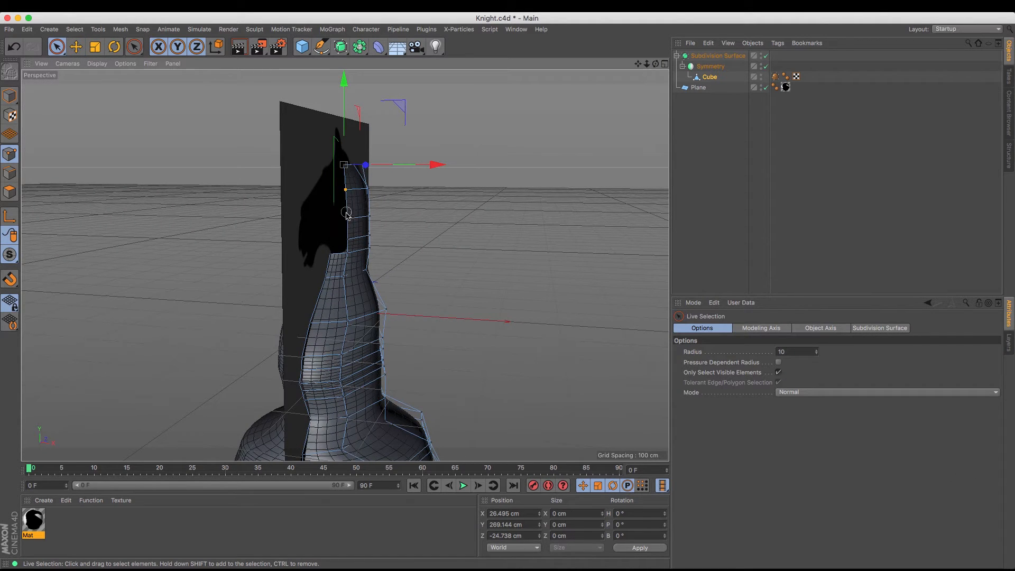
{"action": "left_click", "coordinate": [345, 238], "text": "shift"}
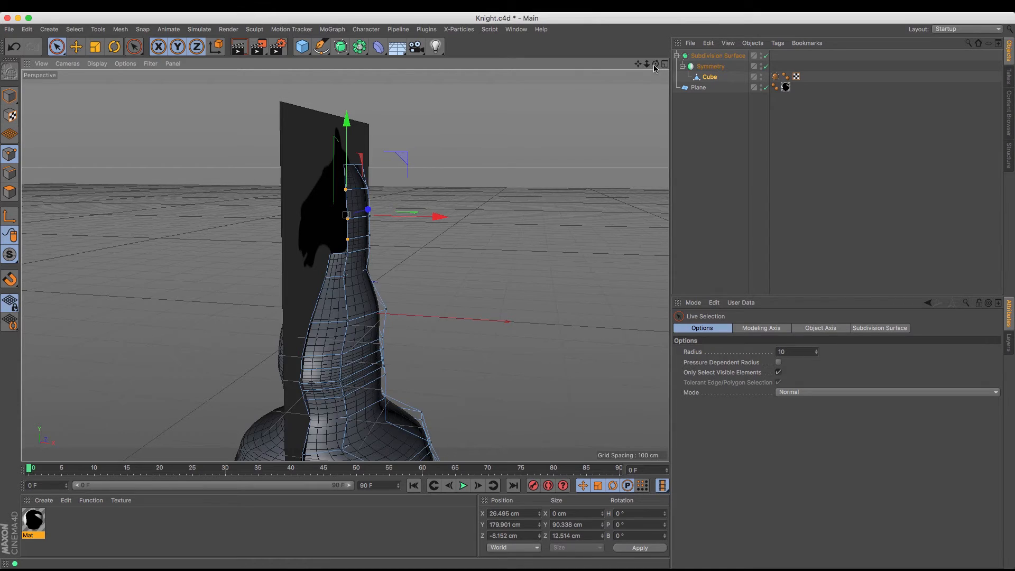
{"action": "left_click_drag", "start_coordinate": [655, 68], "coordinate": [592, 125]}
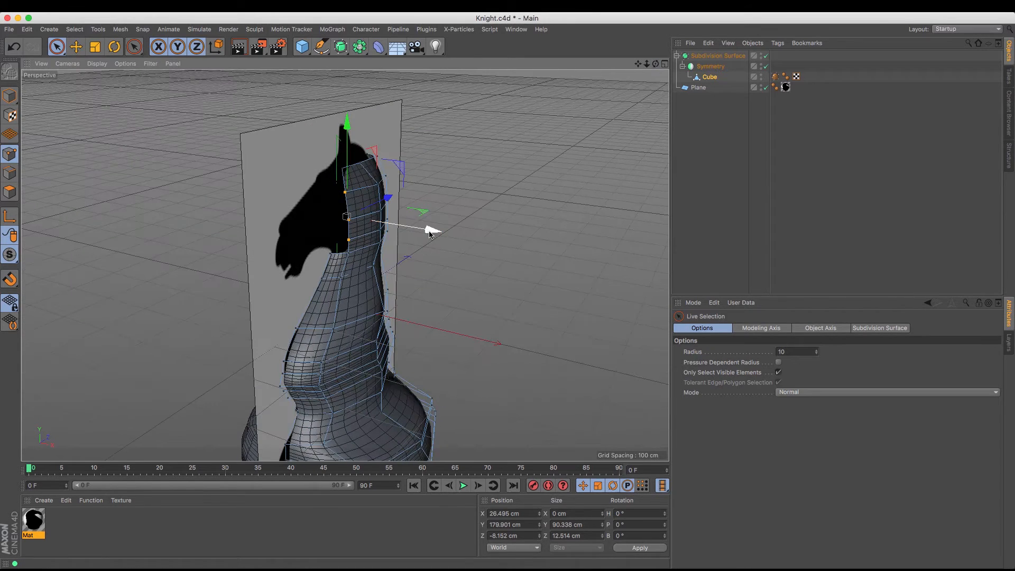
{"action": "left_click_drag", "start_coordinate": [430, 233], "coordinate": [450, 246]}
Select the top rim's face-side corner point and lower it to about Y 265 cm
{"action": "left_click", "coordinate": [357, 225]}
{"action": "left_click", "coordinate": [340, 169]}
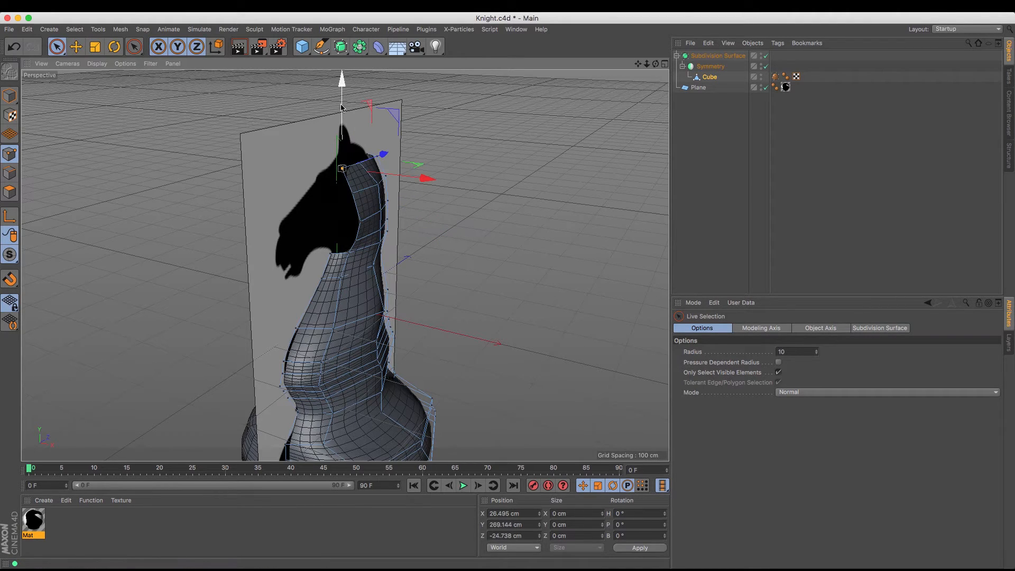
{"action": "left_click_drag", "start_coordinate": [341, 89], "coordinate": [341, 90]}
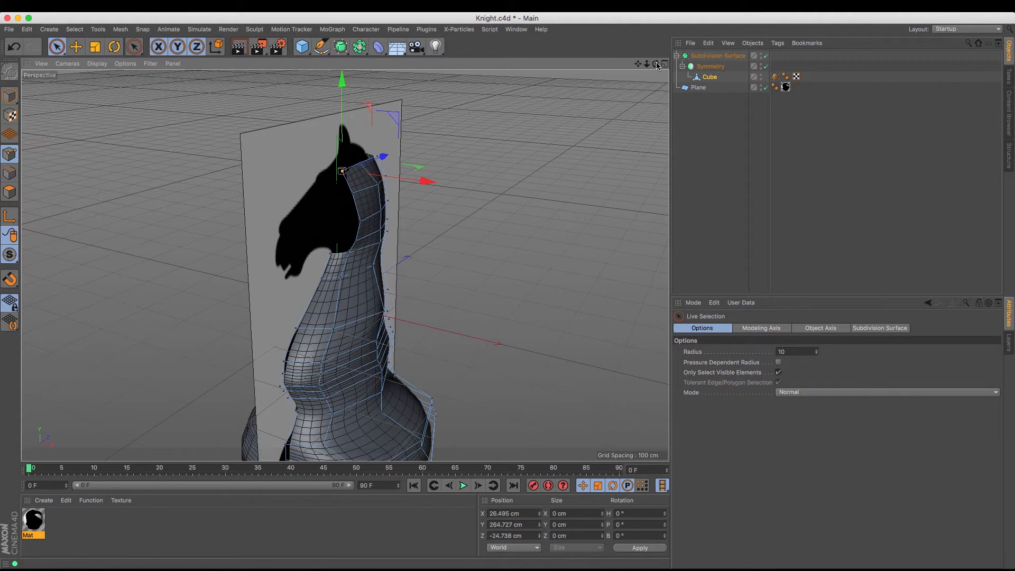
Move the middle side points below the top rim outward along X, bringing the one at Y 172 cm to about X 71 cm
{"action": "left_click_drag", "start_coordinate": [656, 63], "coordinate": [476, 37]}
{"action": "left_click_drag", "start_coordinate": [339, 101], "coordinate": [492, 201], "text": "alt"}
{"action": "left_click", "coordinate": [382, 233]}
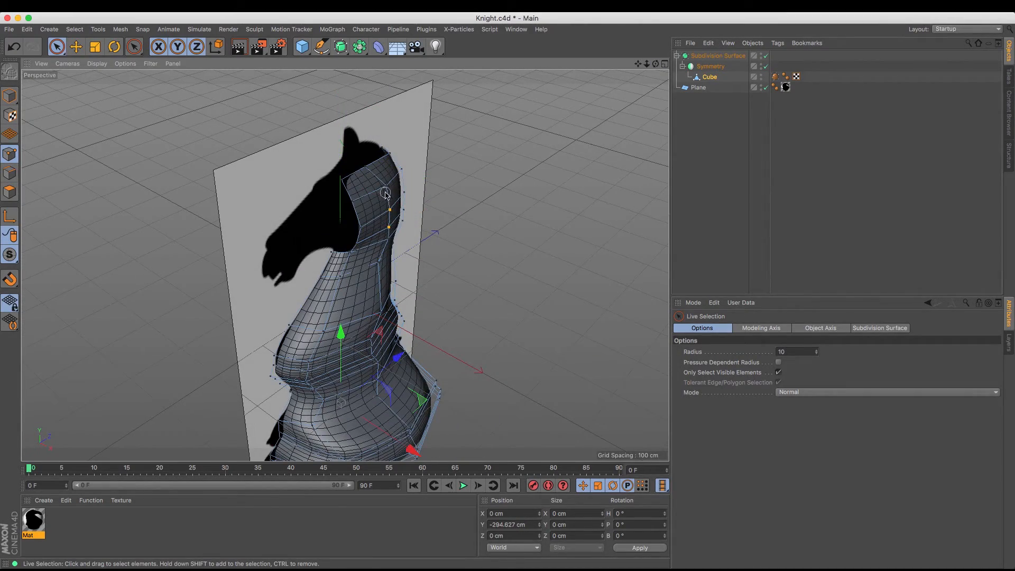
{"action": "left_click_drag", "start_coordinate": [385, 194], "coordinate": [387, 185]}
{"action": "left_click_drag", "start_coordinate": [466, 243], "coordinate": [474, 246]}
{"action": "left_click", "coordinate": [381, 234]}
{"action": "left_click", "coordinate": [398, 214]}
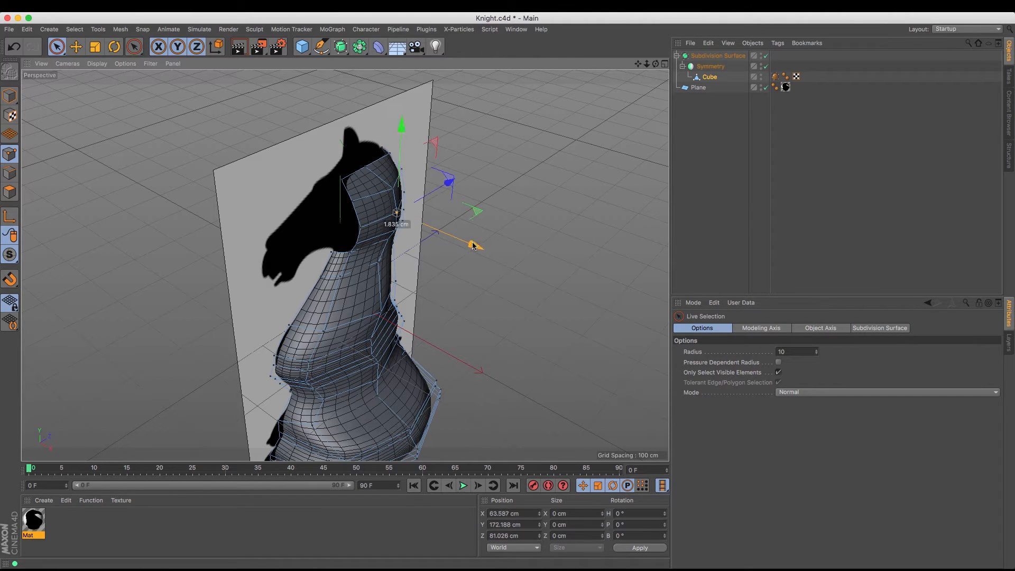
Hide the reference plane and move the column of rear side points below the top rim outward along X
{"action": "left_click", "coordinate": [763, 87]}
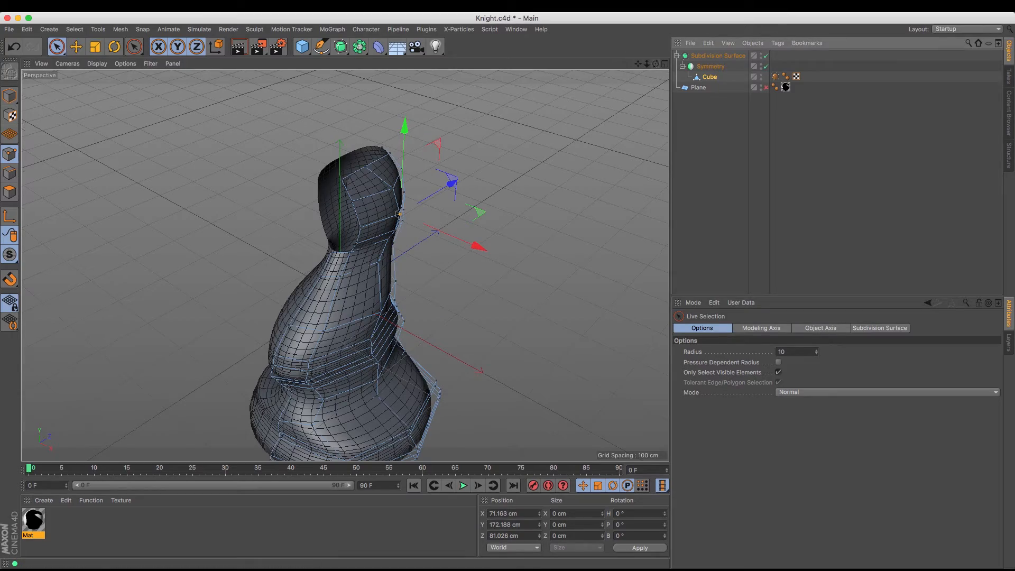
{"action": "left_click_drag", "start_coordinate": [344, 265], "coordinate": [344, 265], "text": "alt"}
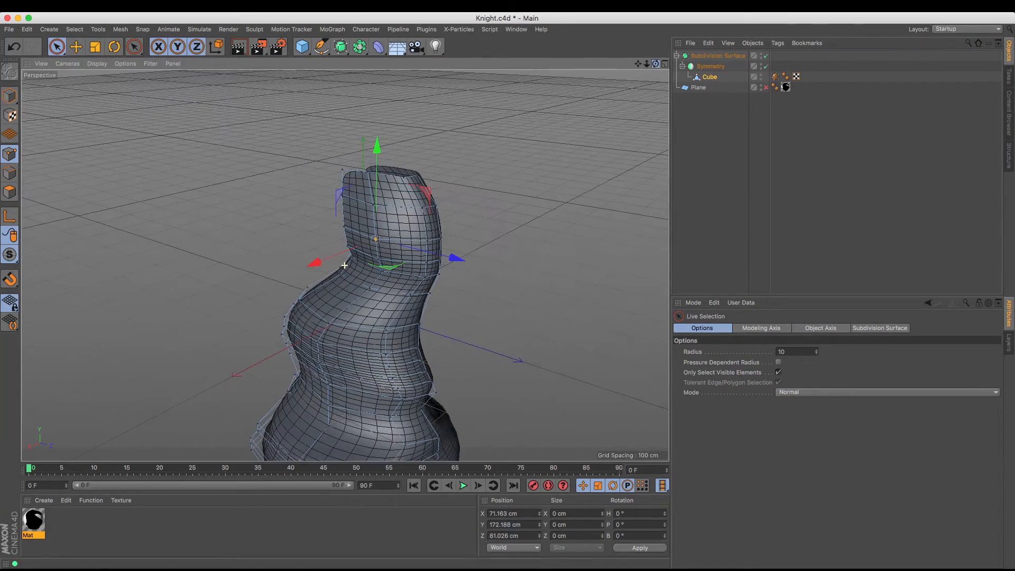
{"action": "left_click", "coordinate": [420, 219]}
{"action": "left_click", "coordinate": [430, 269]}
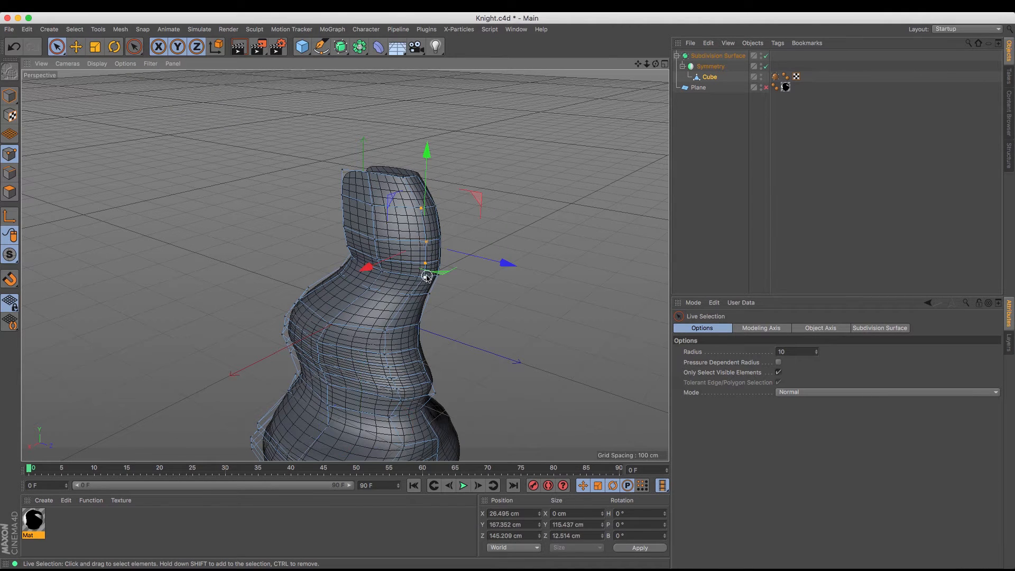
{"action": "left_click_drag", "start_coordinate": [384, 266], "coordinate": [377, 263]}
Move the three middle side points further outward along X and the three face-side points to about X 66 cm
{"action": "left_click", "coordinate": [374, 213]}
{"action": "left_click", "coordinate": [376, 262]}
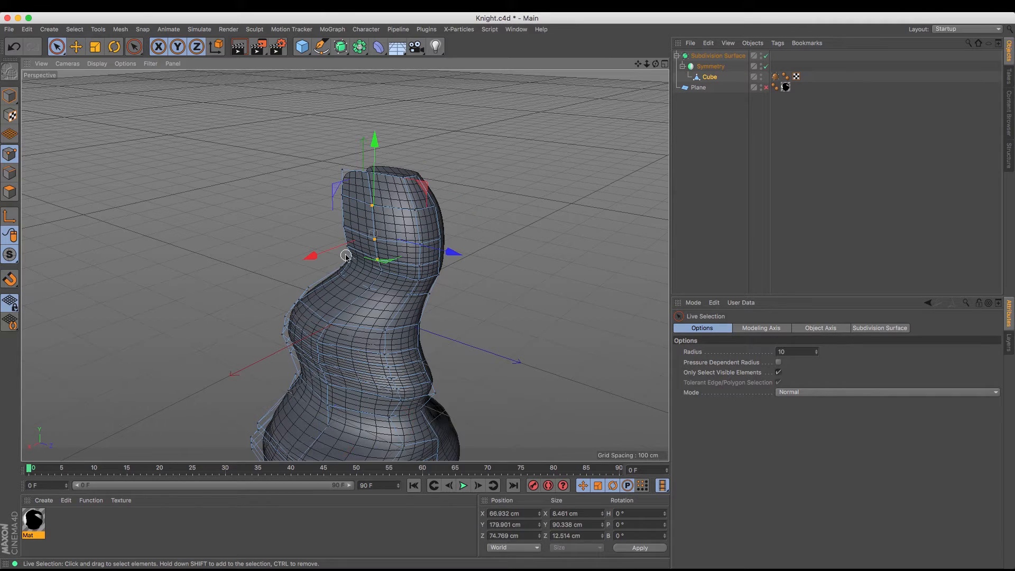
{"action": "left_click", "coordinate": [343, 223]}
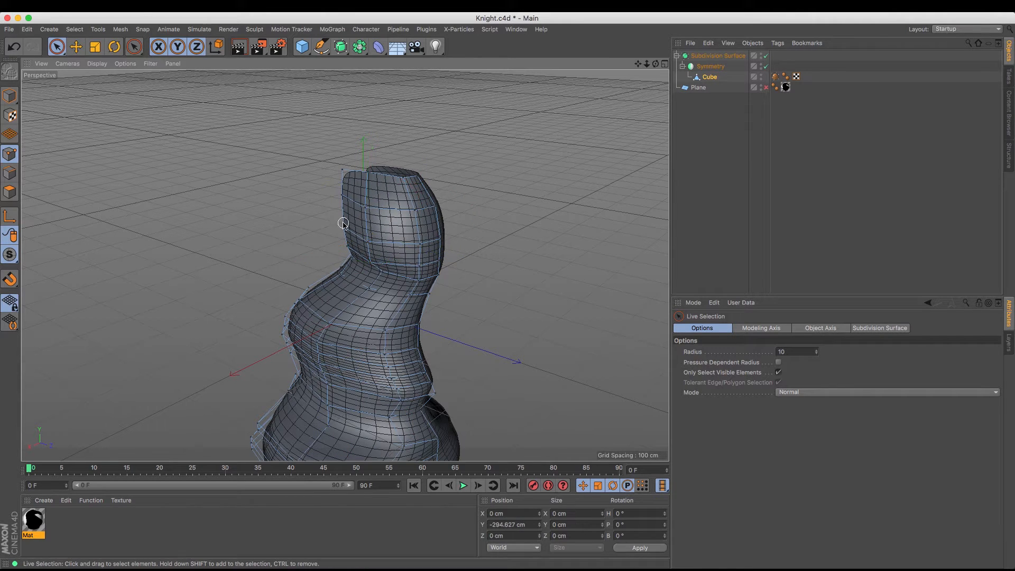
{"action": "left_click", "coordinate": [369, 246]}
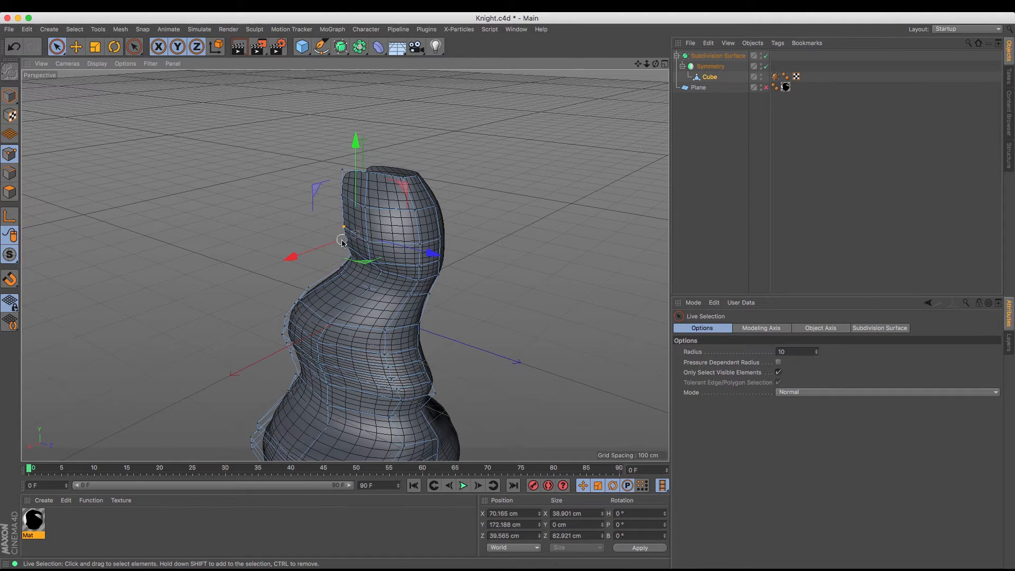
{"action": "left_click_drag", "start_coordinate": [346, 195], "coordinate": [345, 195]}
{"action": "left_click_drag", "start_coordinate": [312, 235], "coordinate": [304, 238]}
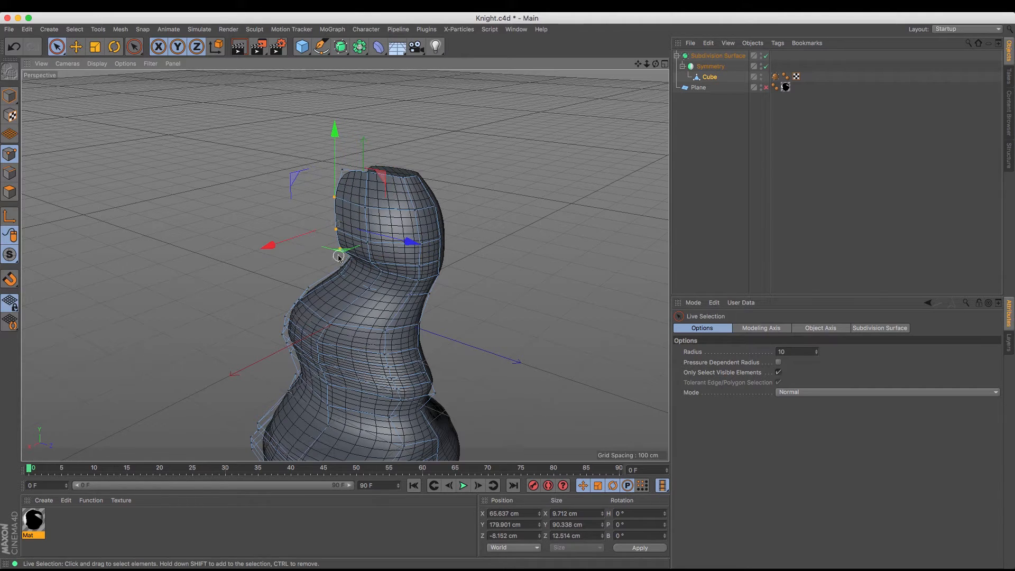
Move the face-side and middle points at Y 172 cm to about X 99 cm and the upper face-side point to about X 77 cm
{"action": "left_click", "coordinate": [352, 259]}
{"action": "left_click", "coordinate": [336, 229], "text": "shift"}
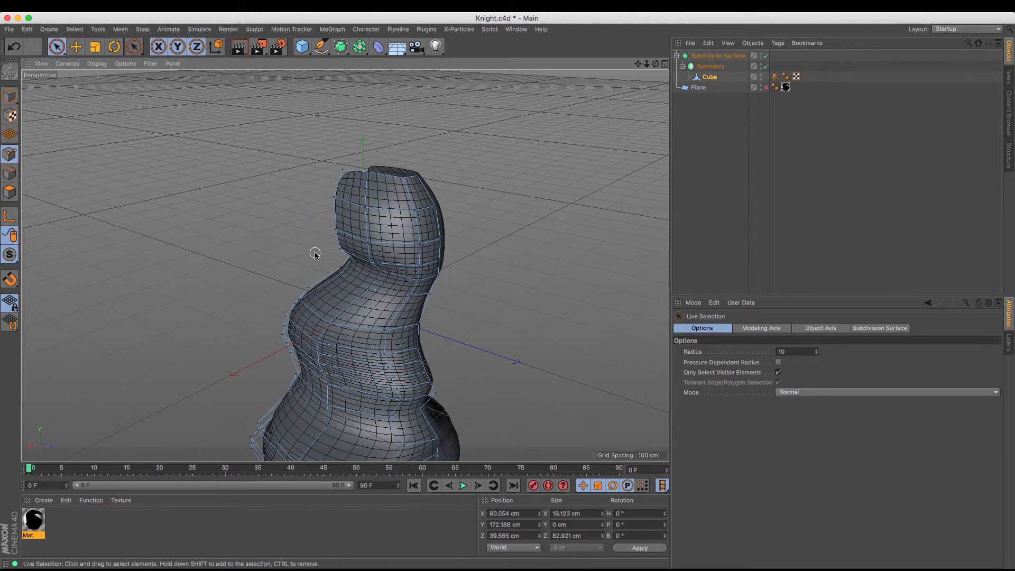
{"action": "left_click_drag", "start_coordinate": [288, 256], "coordinate": [314, 250]}
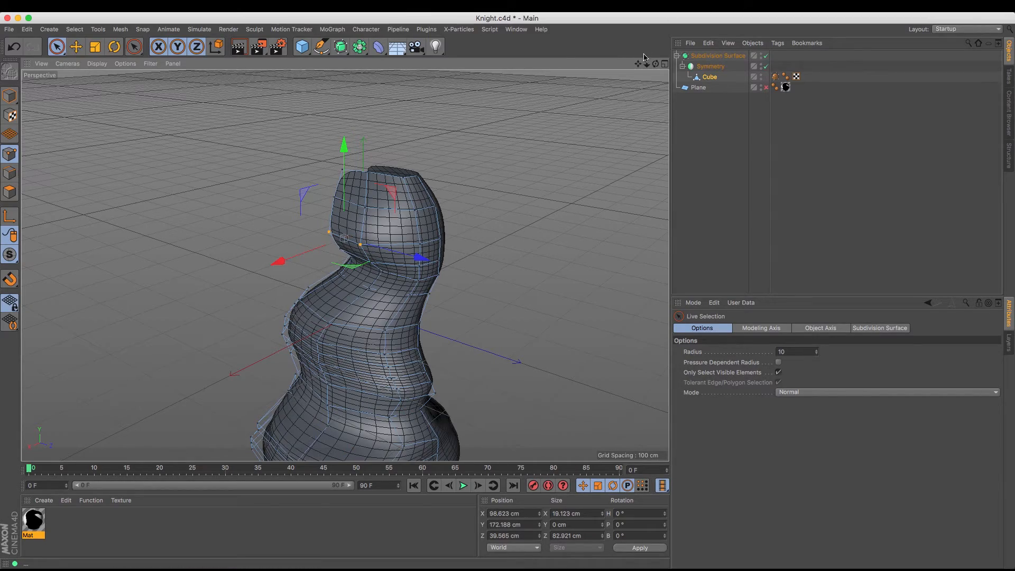
{"action": "left_click_drag", "start_coordinate": [656, 65], "coordinate": [749, 67]}
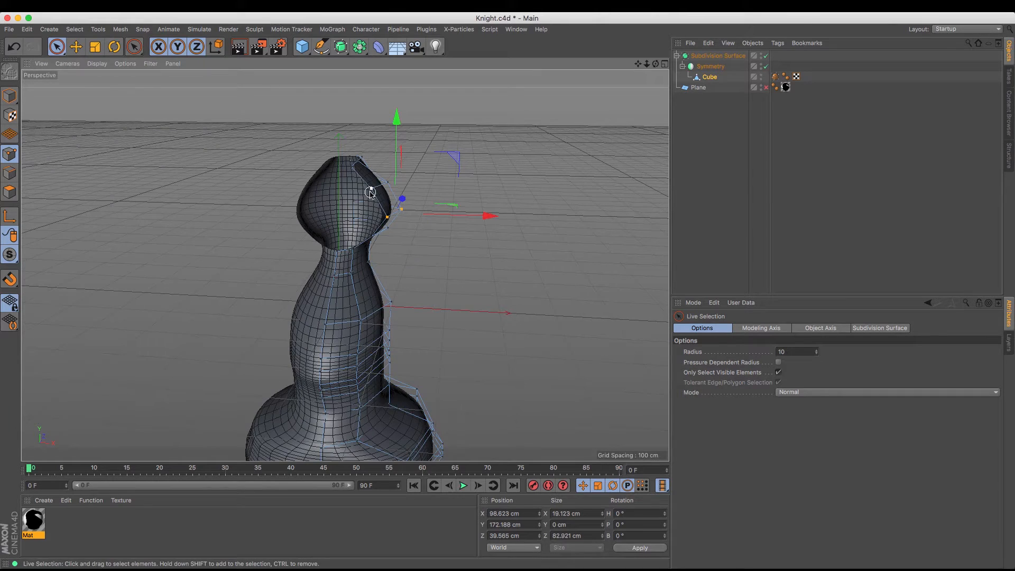
{"action": "left_click", "coordinate": [371, 193]}
{"action": "left_click_drag", "start_coordinate": [464, 191], "coordinate": [465, 196]}
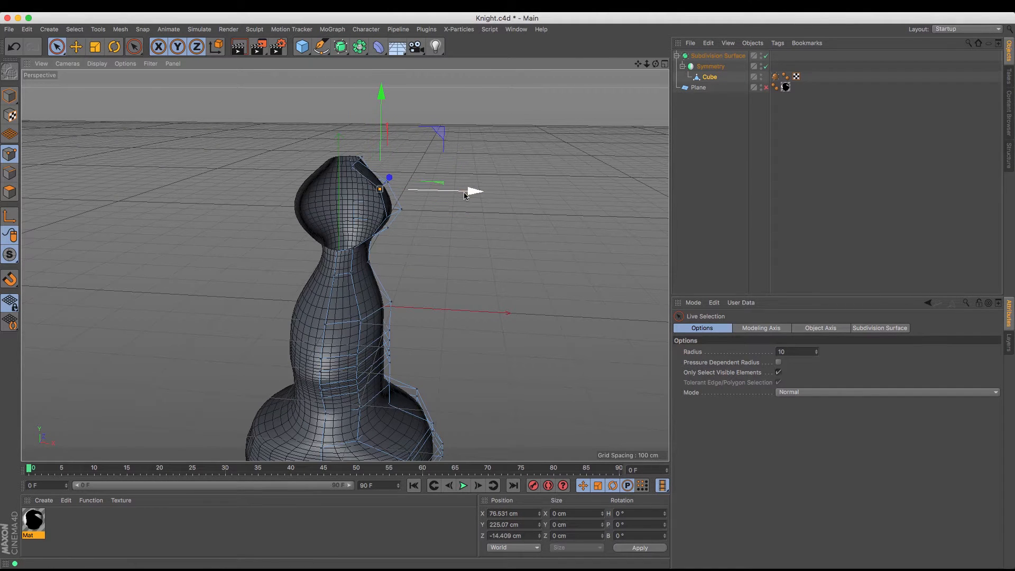
{"action": "left_click", "coordinate": [355, 250]}
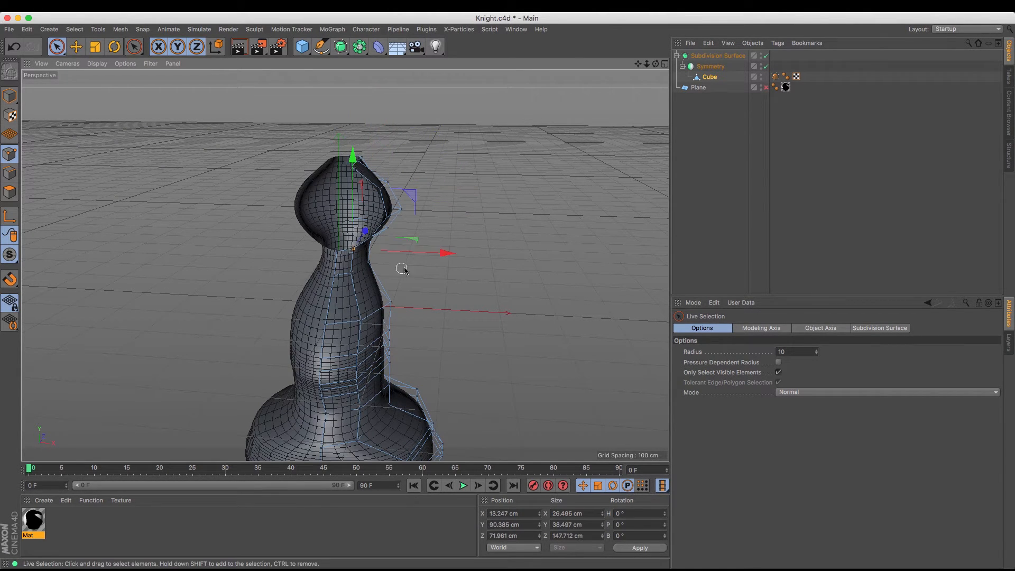
{"action": "left_click_drag", "start_coordinate": [446, 252], "coordinate": [448, 260]}
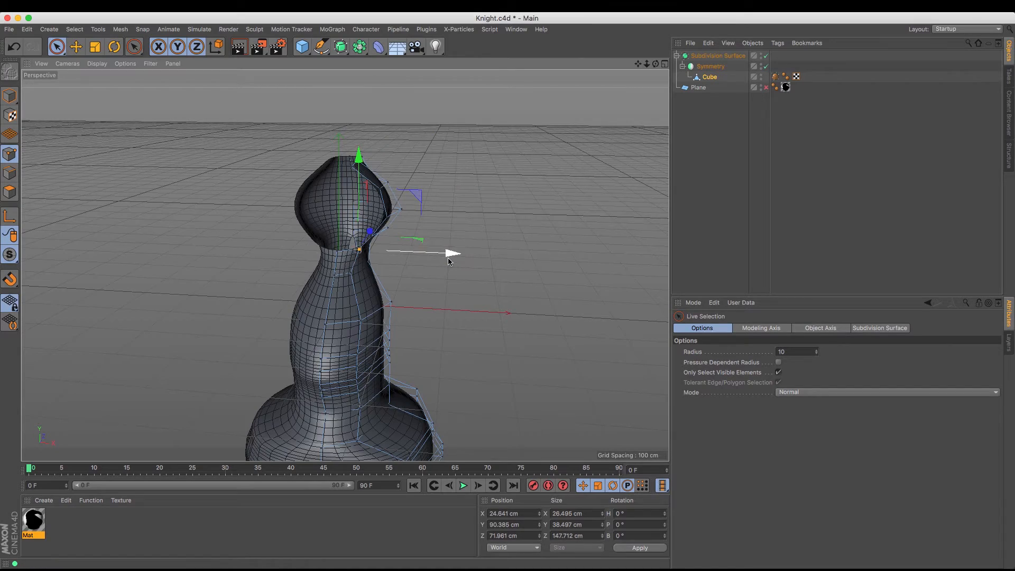
{"action": "key", "text": "super+z"}
Select only the throat-side corner point of the front opening and move it outward to about X 43 cm
{"action": "left_click_drag", "start_coordinate": [656, 64], "coordinate": [658, 64]}
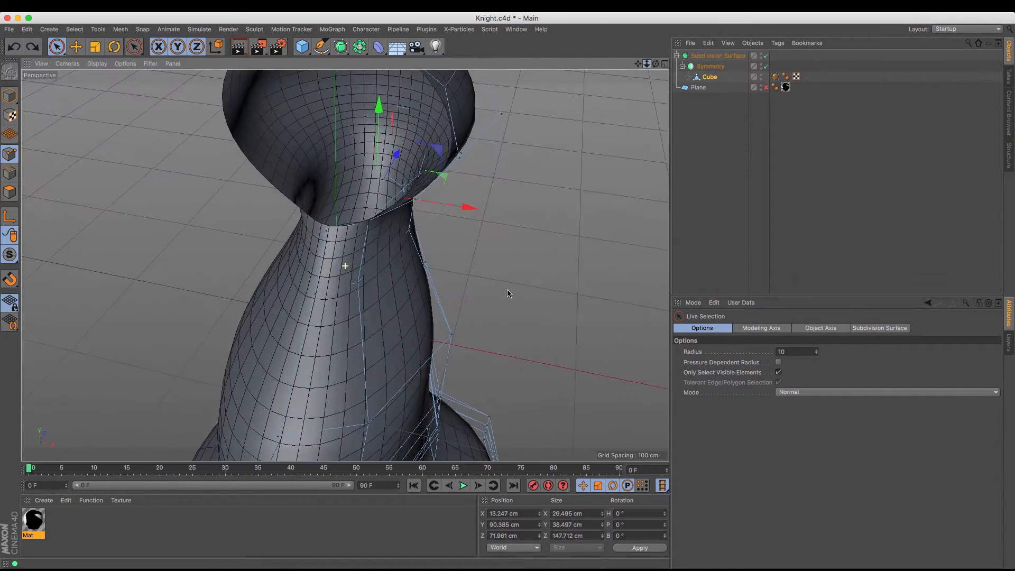
{"action": "left_click", "coordinate": [383, 228]}
{"action": "left_click", "coordinate": [371, 226]}
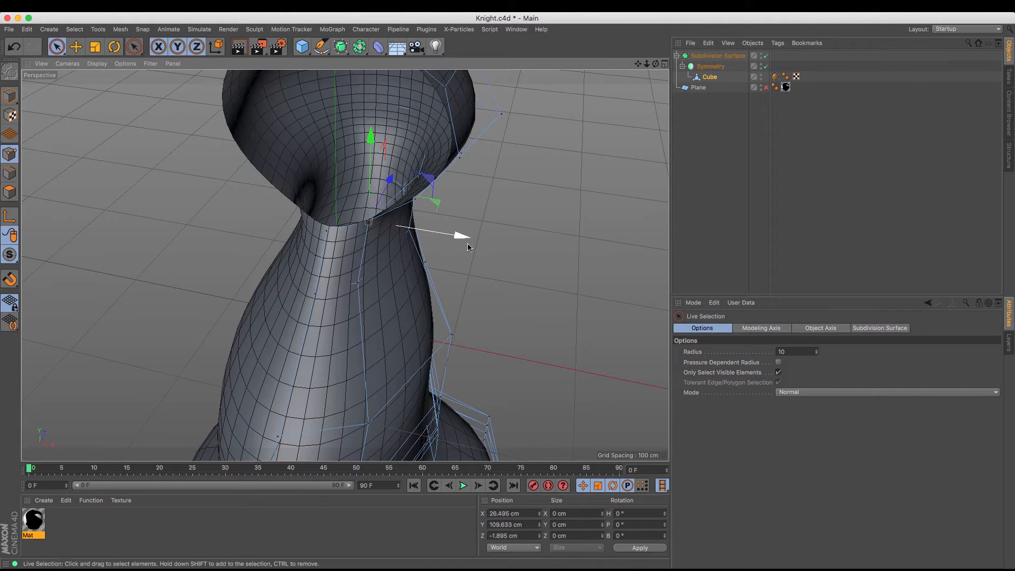
{"action": "left_click_drag", "start_coordinate": [467, 242], "coordinate": [485, 249]}
Select the edges around the head's front opening and extrude them forward to about Z -95 cm
{"action": "left_click_drag", "start_coordinate": [648, 64], "coordinate": [637, 64]}
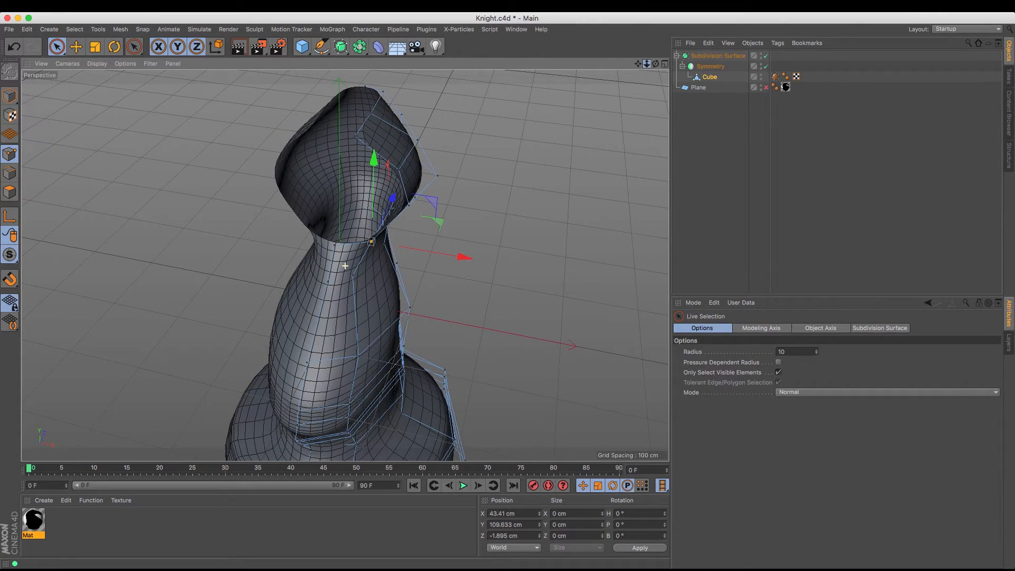
{"action": "mouse_move", "coordinate": [656, 64]}
{"action": "left_mouse_down"}
{"action": "mouse_move", "coordinate": [644, 104]}
{"action": "mouse_move", "coordinate": [733, 123]}
{"action": "mouse_move", "coordinate": [659, 68]}
{"action": "left_mouse_up"}
{"action": "left_click", "coordinate": [709, 77]}
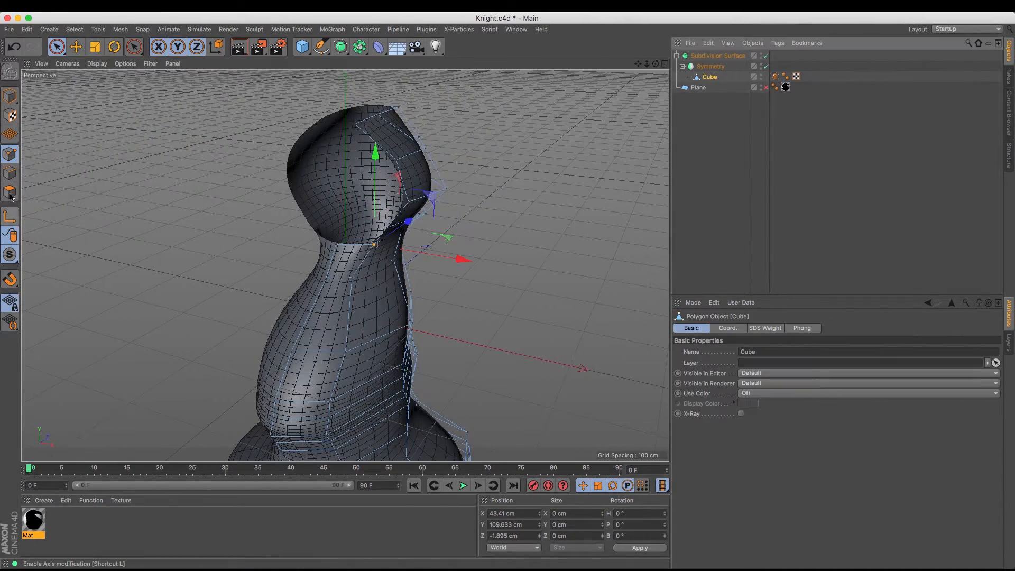
{"action": "left_click", "coordinate": [9, 173]}
{"action": "key", "text": "e"}
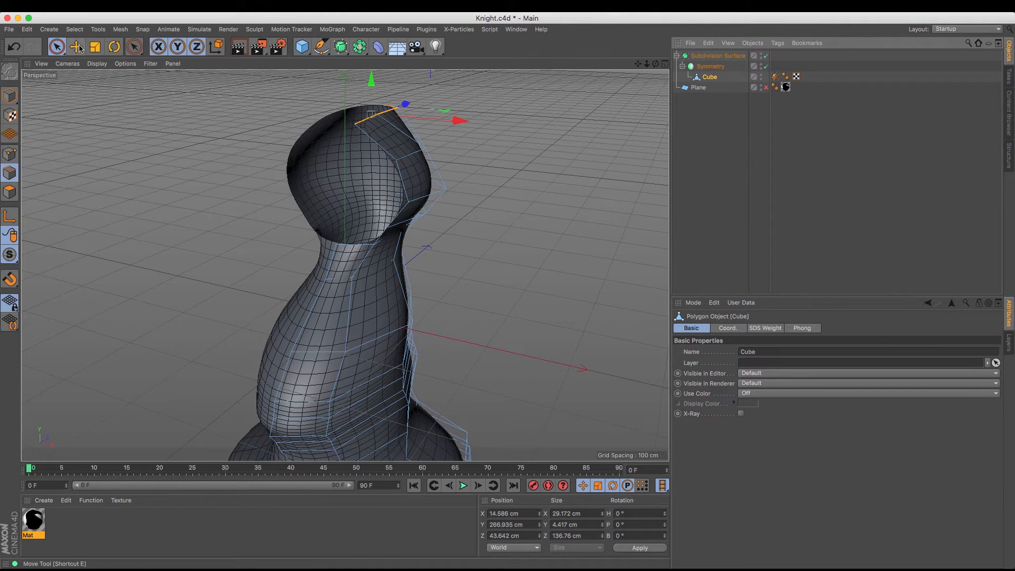
{"action": "left_click", "coordinate": [376, 142]}
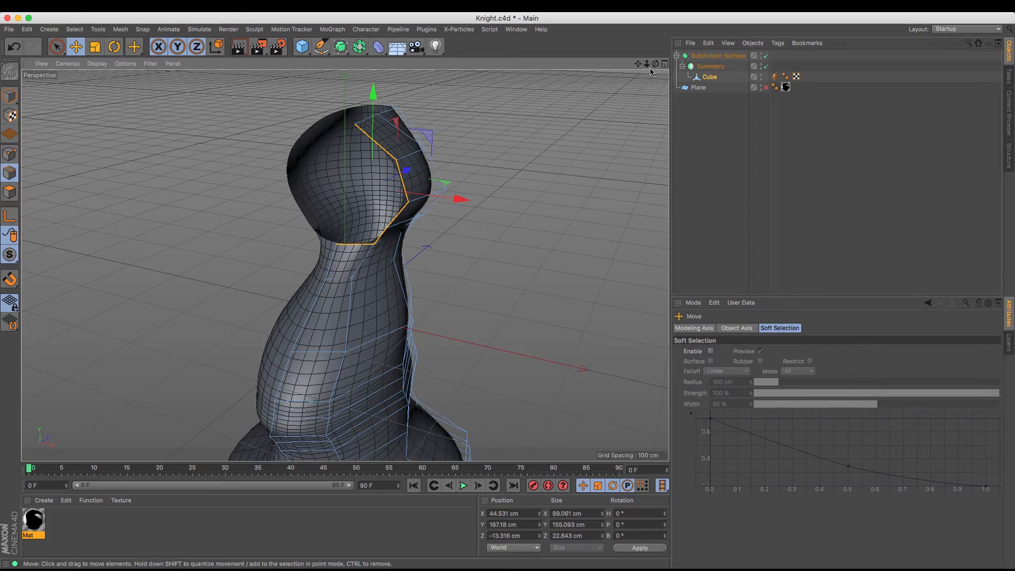
{"action": "left_click_drag", "start_coordinate": [650, 70], "coordinate": [611, 156]}
{"action": "key", "text": "m"}
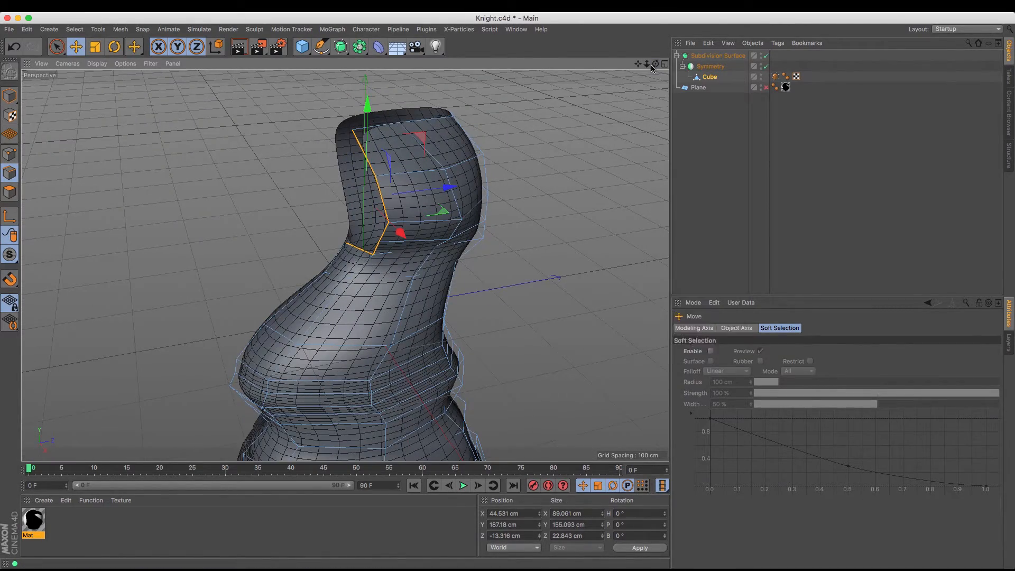
{"action": "key", "text": "t"}
{"action": "left_click", "coordinate": [699, 461]}
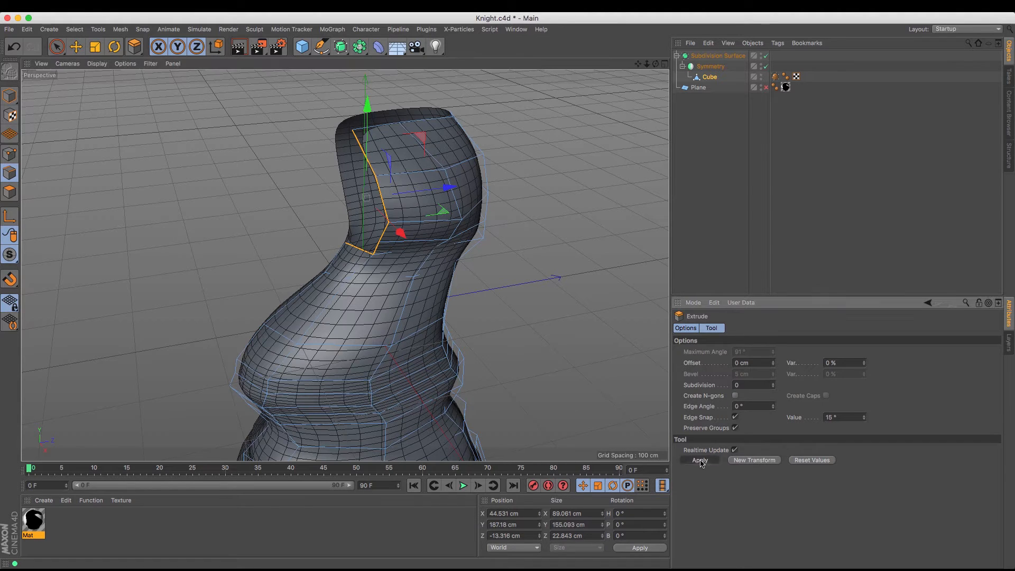
{"action": "left_click_drag", "start_coordinate": [441, 185], "coordinate": [388, 195]}
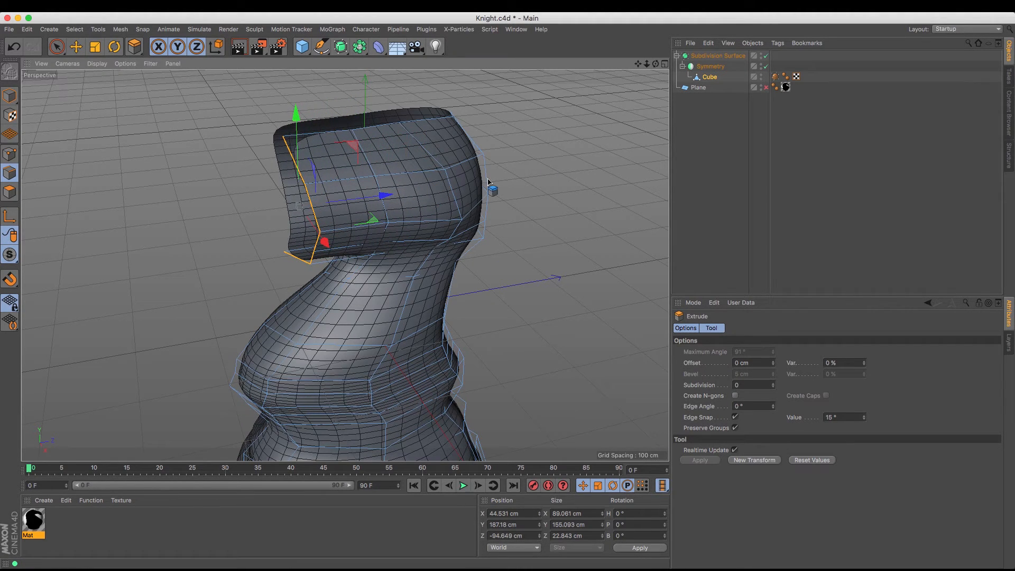
Show the reference plane and lower the new front rim's top point to about Y 245 cm
{"action": "left_click", "coordinate": [766, 88]}
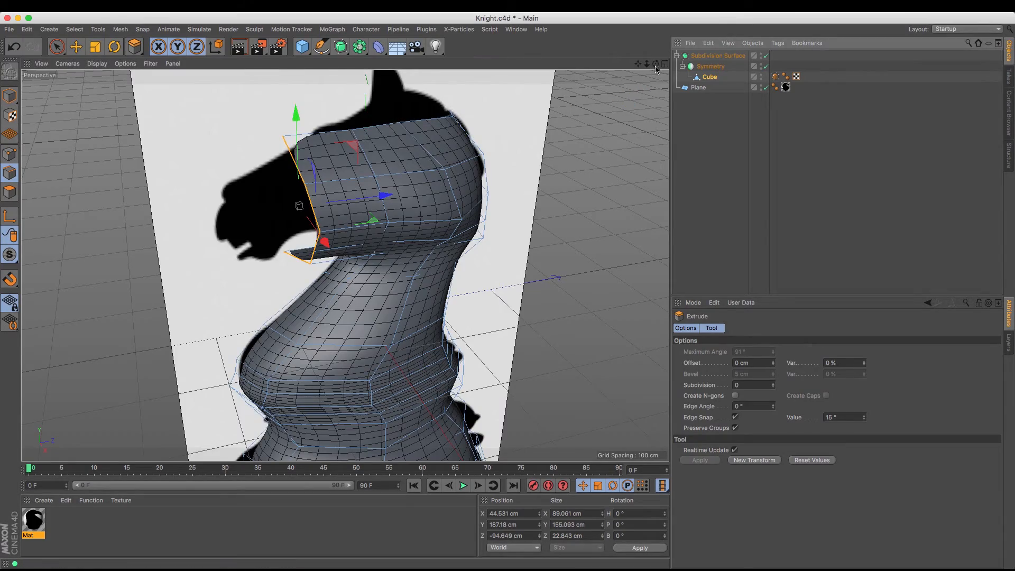
{"action": "mouse_move", "coordinate": [656, 64]}
{"action": "left_mouse_down"}
{"action": "mouse_move", "coordinate": [619, 24]}
{"action": "mouse_move", "coordinate": [566, 58]}
{"action": "mouse_move", "coordinate": [661, 95]}
{"action": "mouse_move", "coordinate": [627, 60]}
{"action": "mouse_move", "coordinate": [653, 78]}
{"action": "left_mouse_up"}
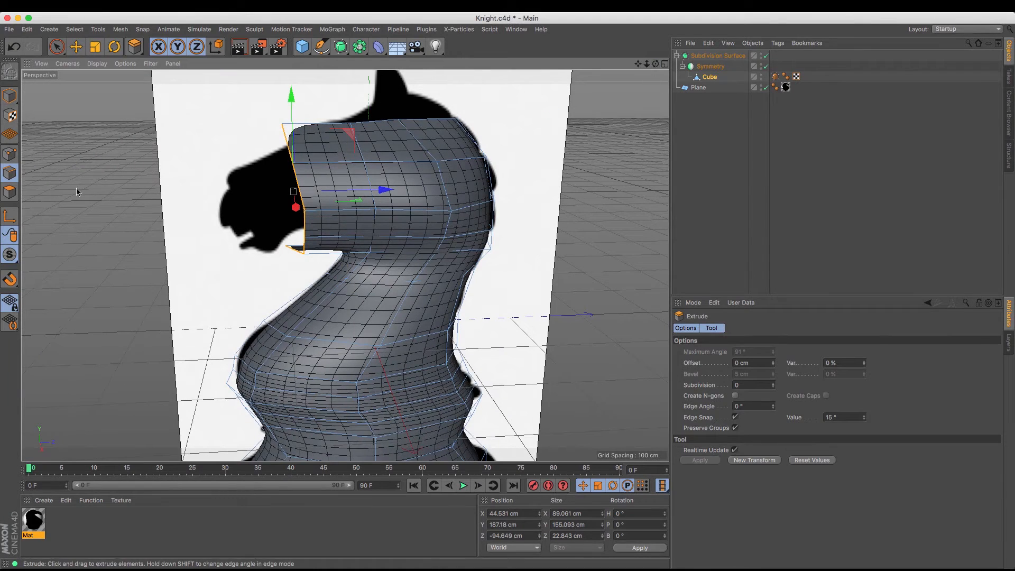
{"action": "left_click", "coordinate": [5, 155]}
{"action": "key", "text": "e"}
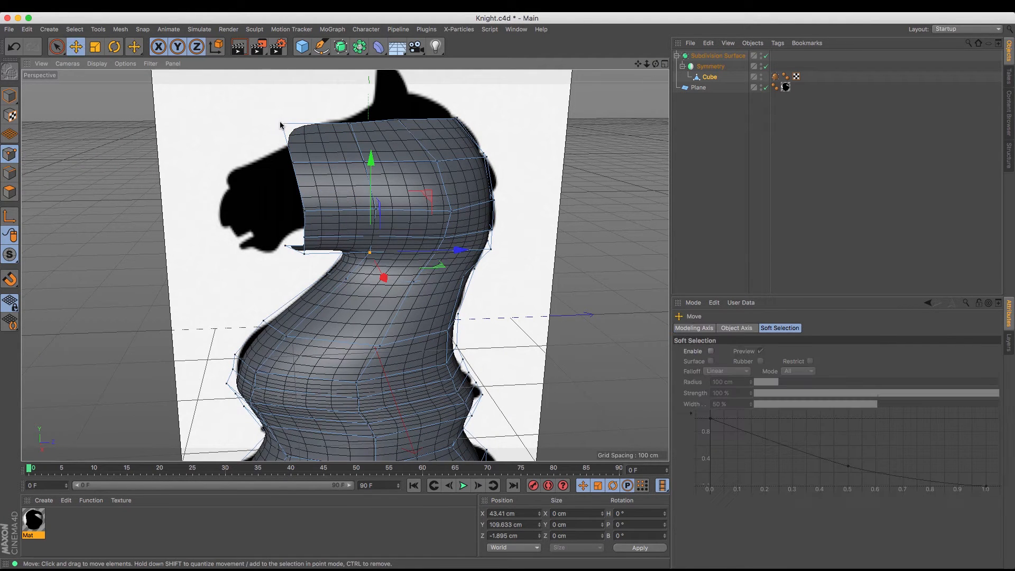
{"action": "left_click_drag", "start_coordinate": [287, 87], "coordinate": [284, 98]}
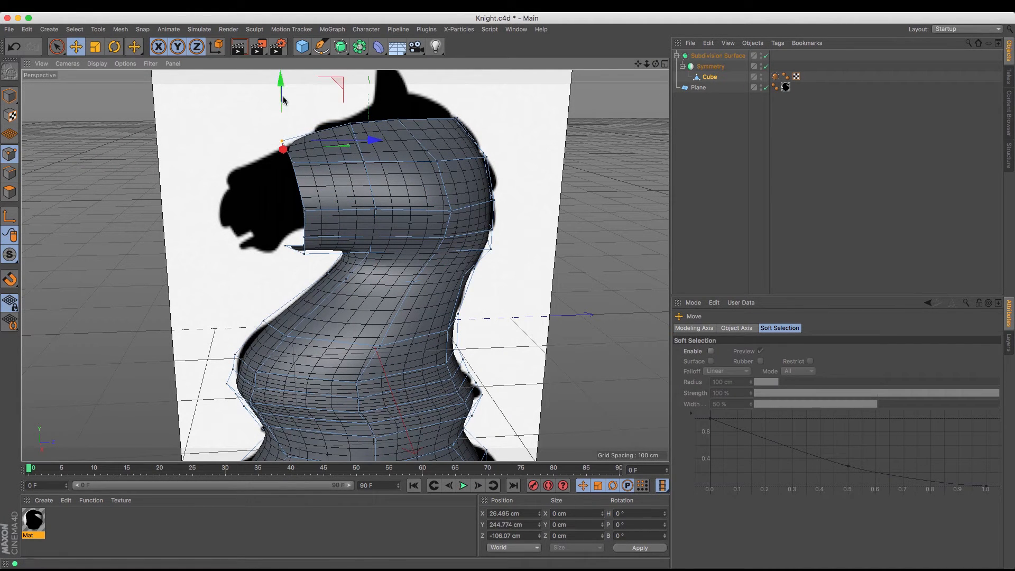
Raise the front rim's two bottom points to about Y 128 cm and its lower side point to about Y 146 cm
{"action": "left_click", "coordinate": [288, 247]}
{"action": "left_click", "coordinate": [305, 255], "text": "shift"}
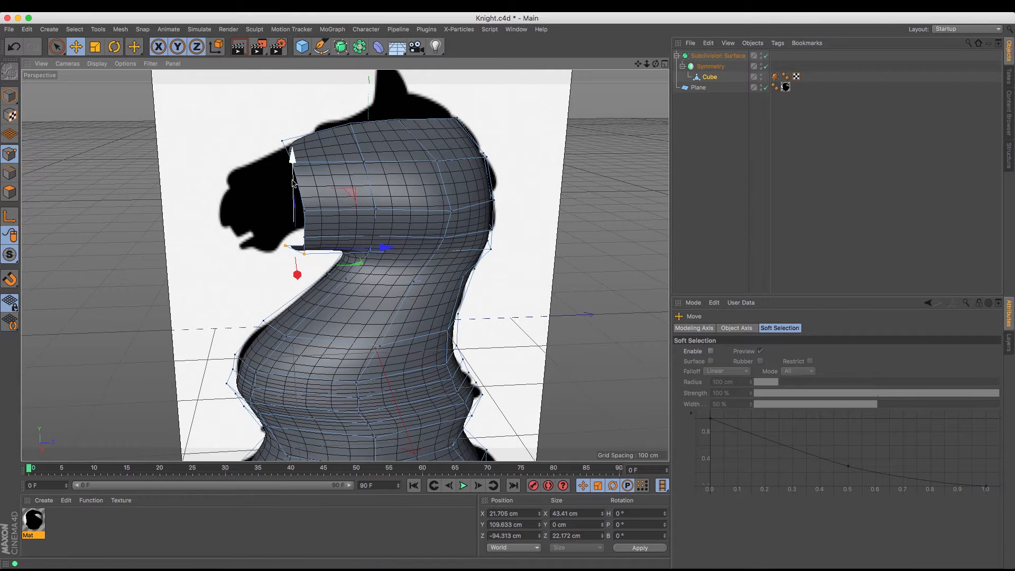
{"action": "left_click_drag", "start_coordinate": [296, 180], "coordinate": [298, 168]}
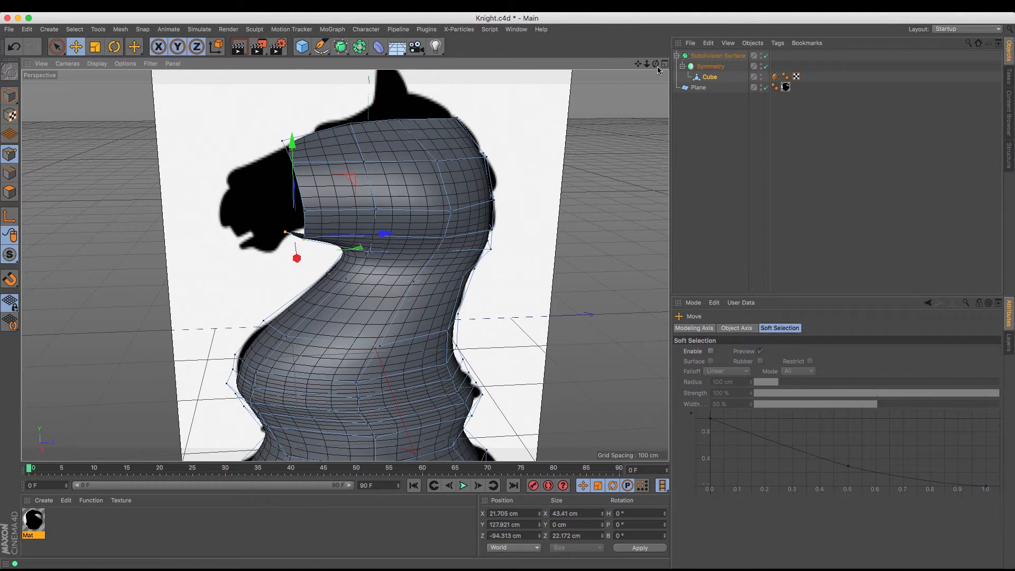
{"action": "left_click_drag", "start_coordinate": [657, 65], "coordinate": [508, 290]}
{"action": "left_click", "coordinate": [398, 193]}
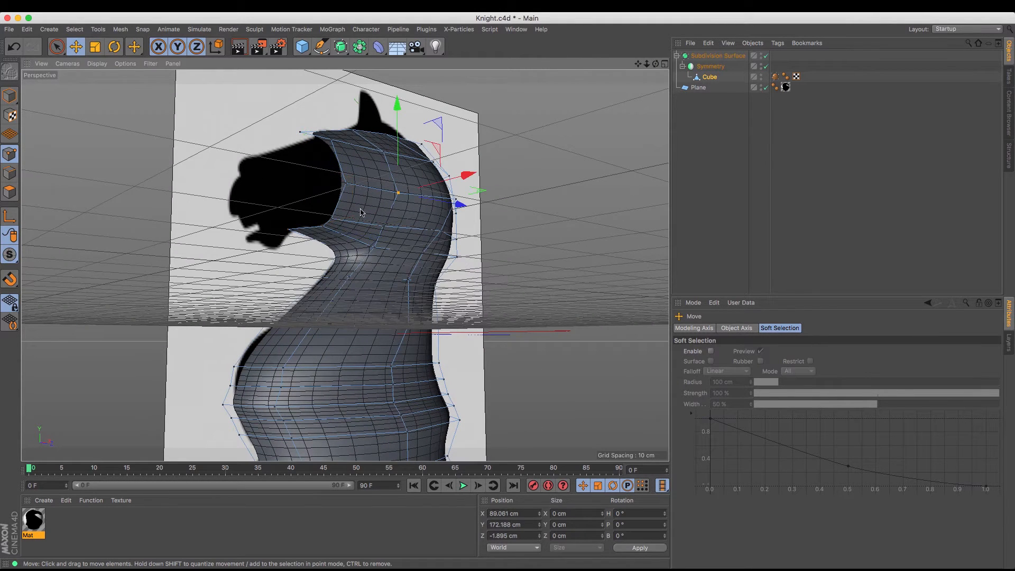
{"action": "left_click", "coordinate": [331, 219]}
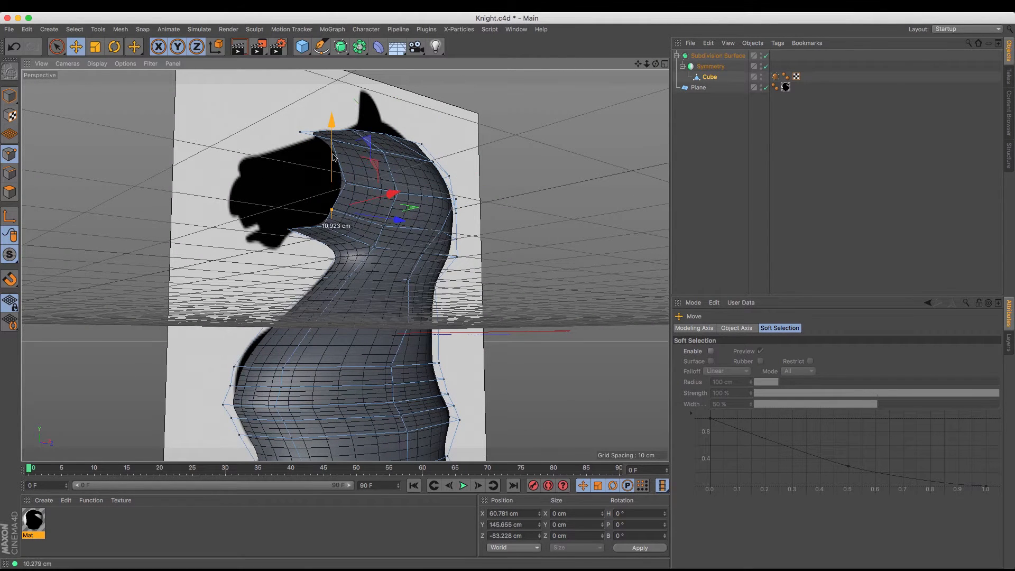
Switch to the Right view, set its display to Gouraud Shading (Lines) and frame the knight's head and neck
{"action": "left_click_drag", "start_coordinate": [586, 264], "coordinate": [508, 293], "text": "alt"}
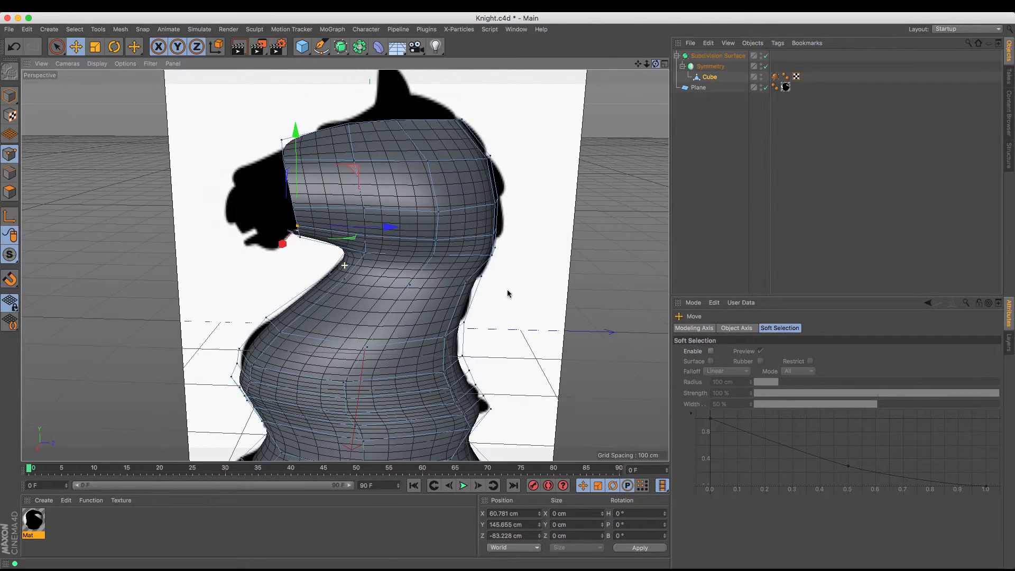
{"action": "key", "text": "F3"}
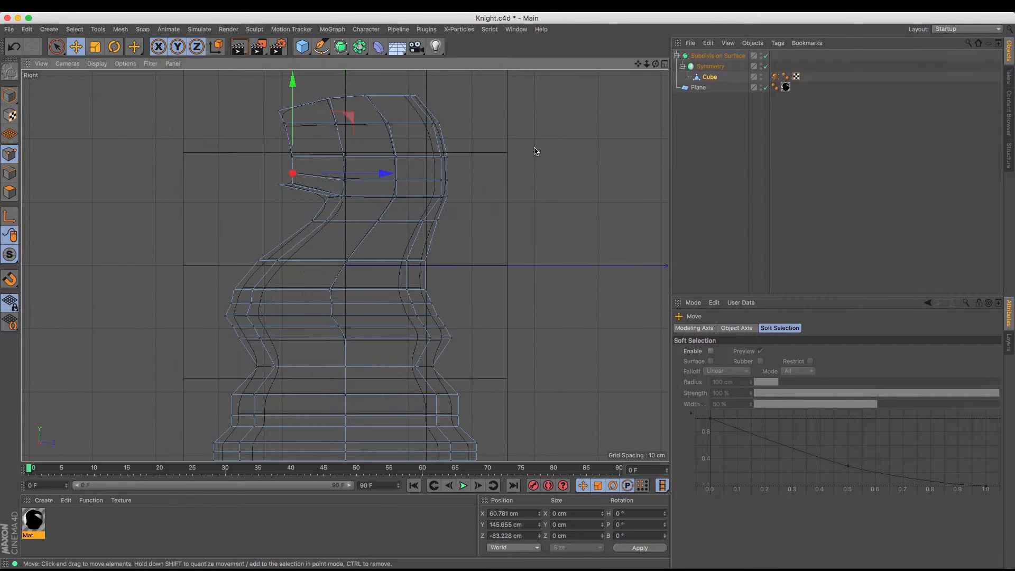
{"action": "left_click_drag", "start_coordinate": [647, 64], "coordinate": [597, 64]}
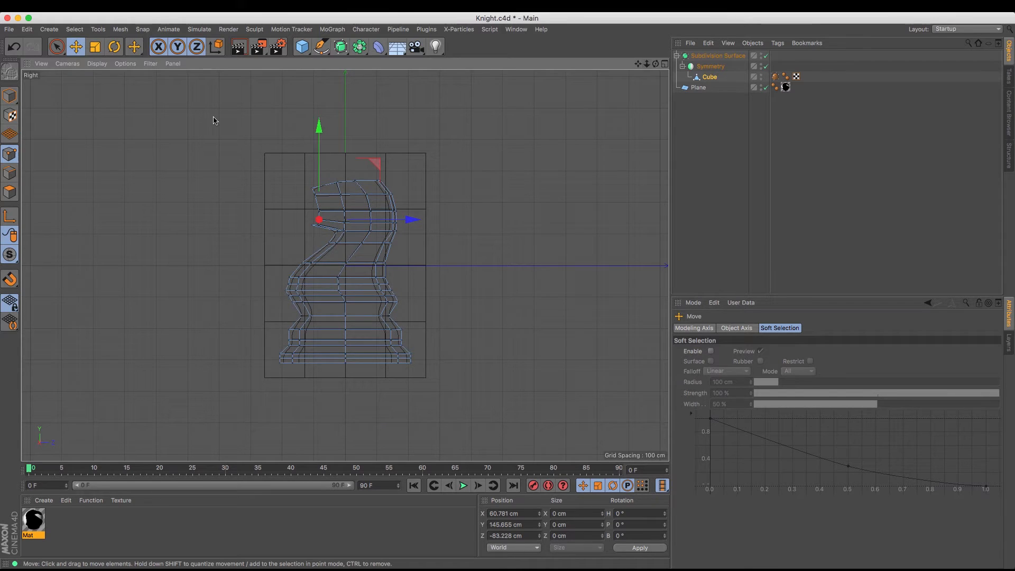
{"action": "left_click", "coordinate": [99, 64]}
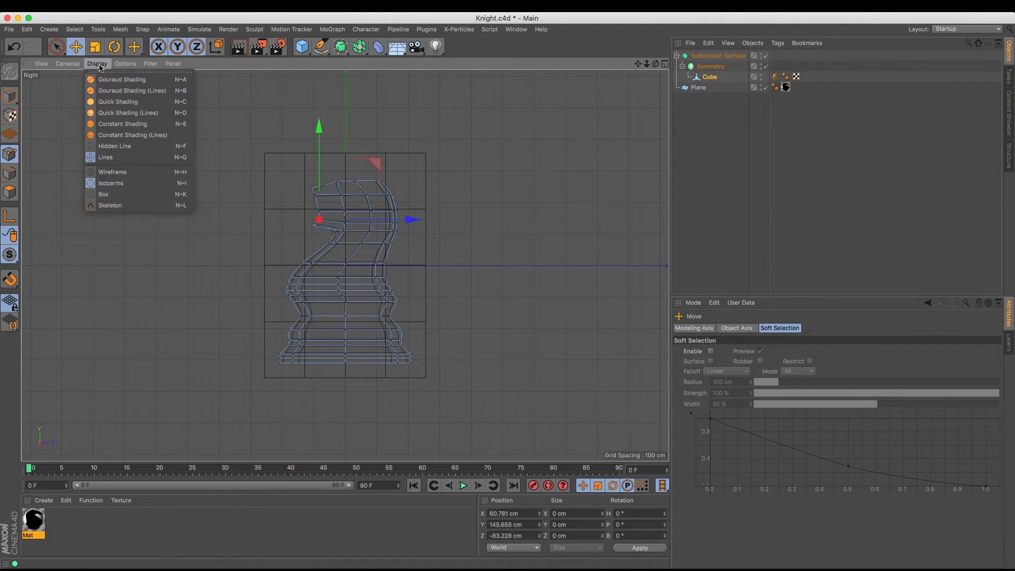
{"action": "left_click", "coordinate": [108, 91]}
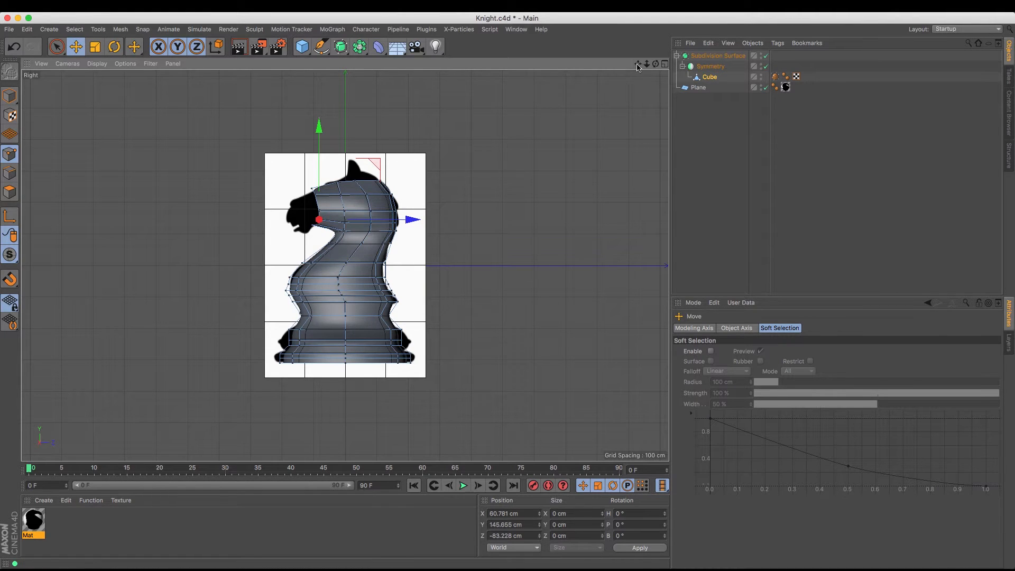
{"action": "left_click_drag", "start_coordinate": [646, 64], "coordinate": [641, 98]}
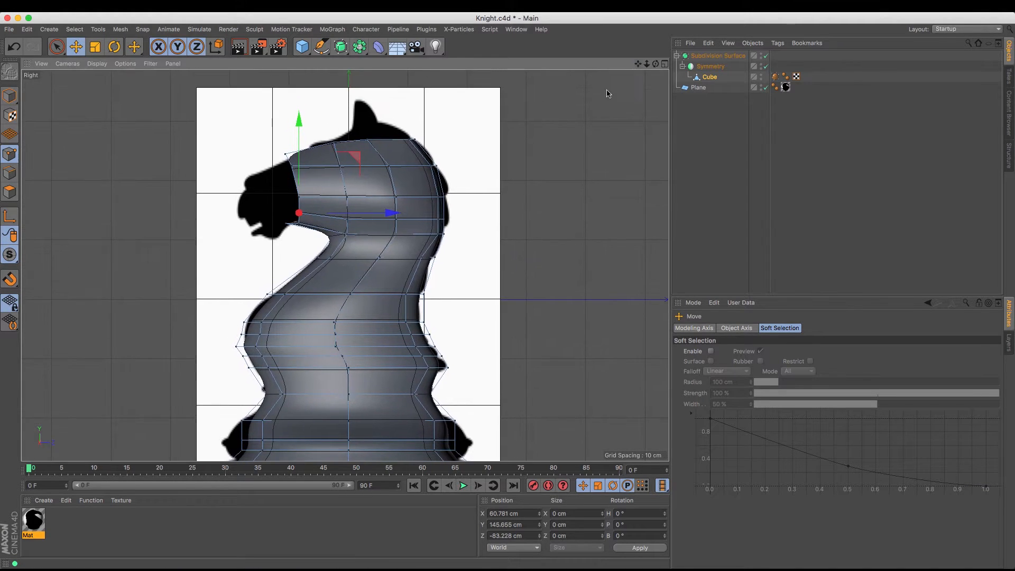
Select all points of the front rim and move them back along Z to about -71 cm
{"action": "key", "text": "9"}
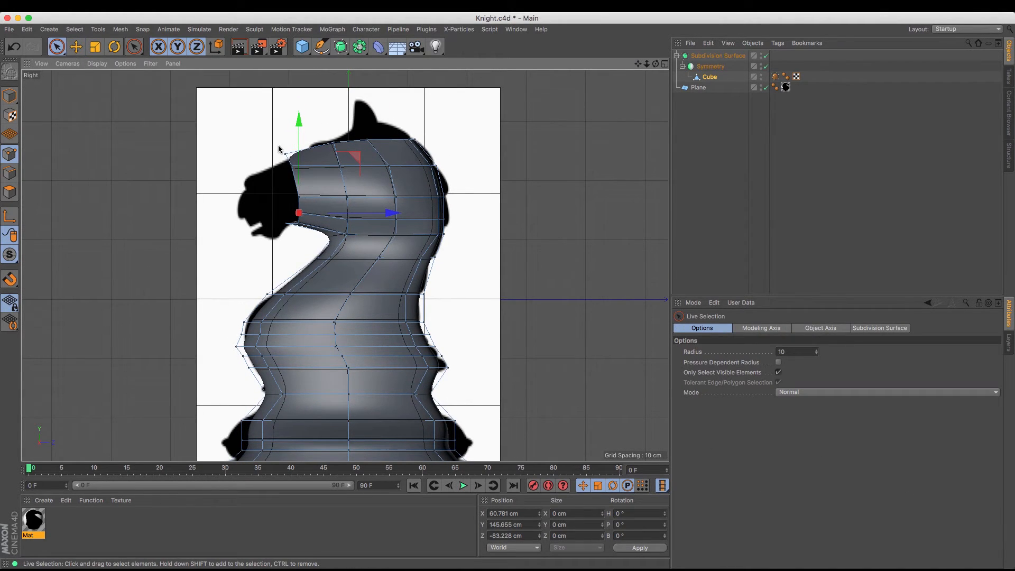
{"action": "left_click_drag", "start_coordinate": [286, 224], "coordinate": [287, 225]}
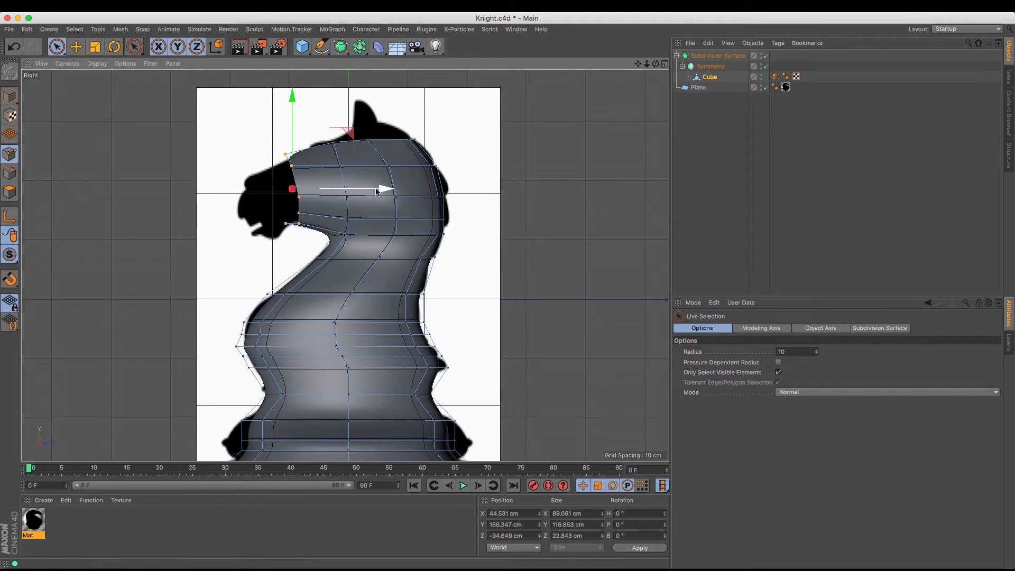
{"action": "left_click_drag", "start_coordinate": [376, 191], "coordinate": [391, 191]}
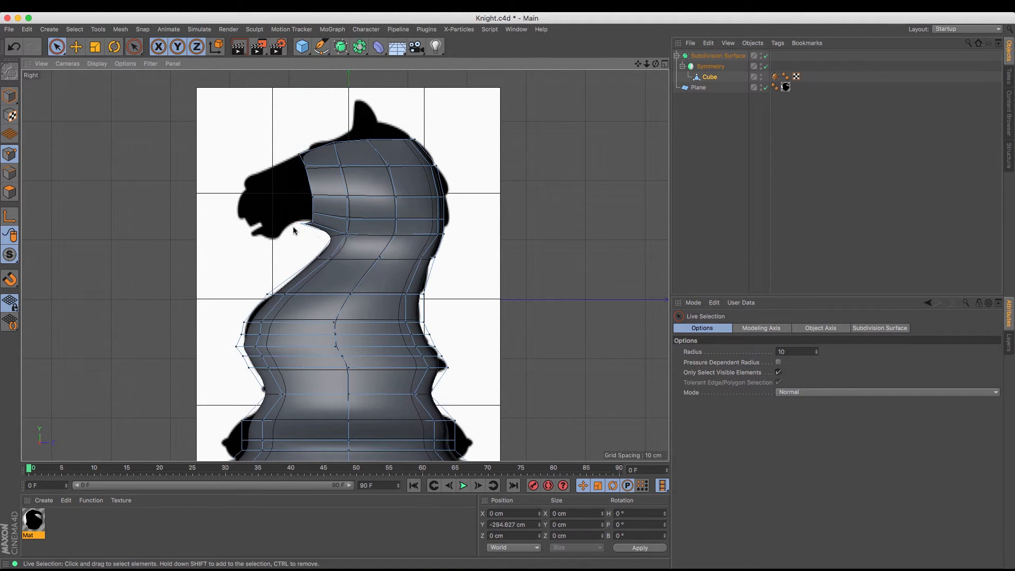
Move the rim's bottom centre point back toward the throat along Z, then raise the rim's lower points slightly
{"action": "left_click", "coordinate": [300, 223]}
{"action": "left_click_drag", "start_coordinate": [392, 228], "coordinate": [402, 228]}
{"action": "left_click", "coordinate": [311, 241]}
{"action": "left_click_drag", "start_coordinate": [310, 224], "coordinate": [312, 214]}
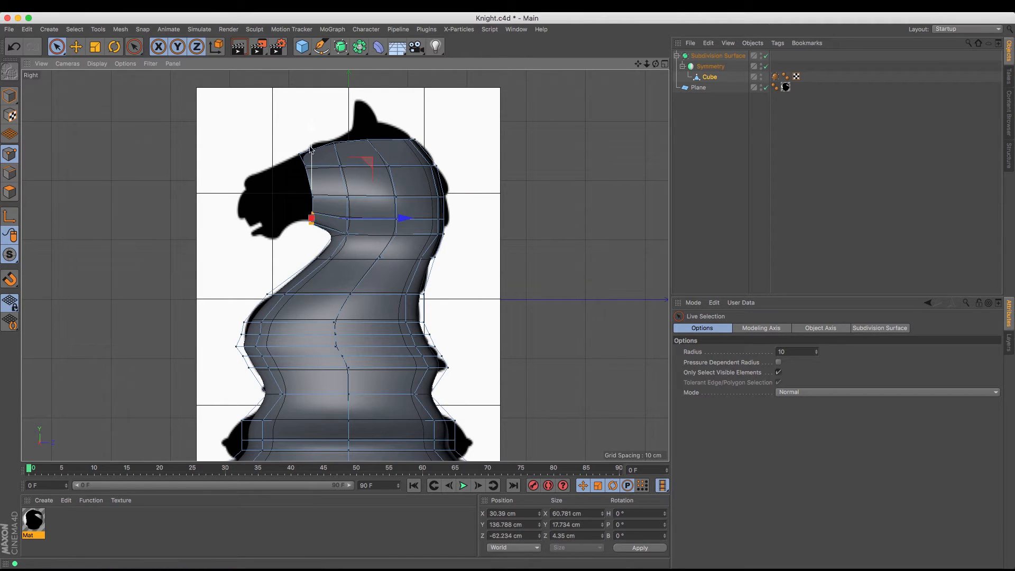
{"action": "left_click_drag", "start_coordinate": [310, 143], "coordinate": [311, 141]}
Raise the rim's middle side point and the one behind it to about Y 180 cm, and move the forehead point to about Z -31 cm
{"action": "left_click", "coordinate": [311, 199]}
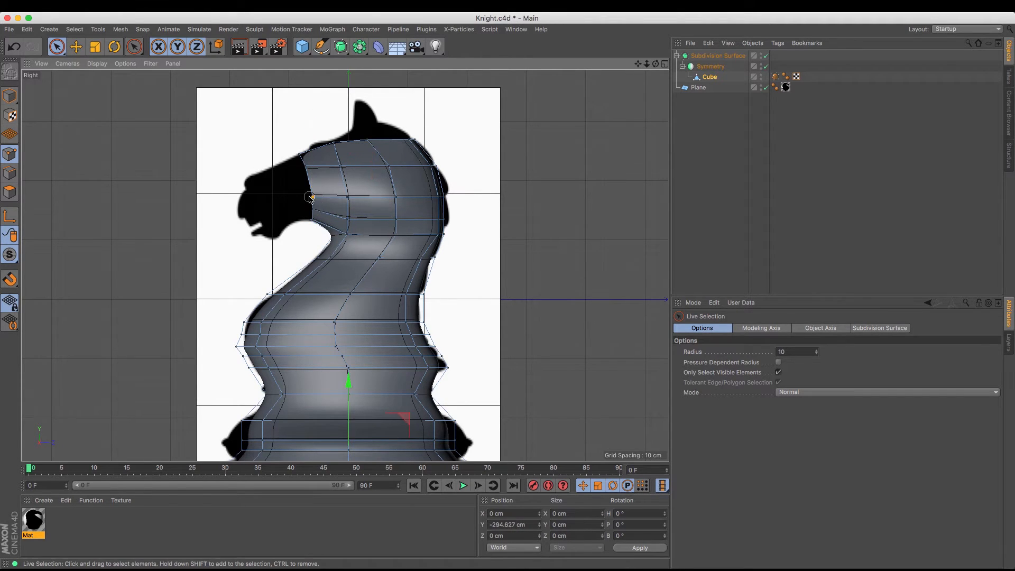
{"action": "left_click_drag", "start_coordinate": [348, 198], "coordinate": [347, 198]}
{"action": "left_click_drag", "start_coordinate": [330, 147], "coordinate": [330, 143]}
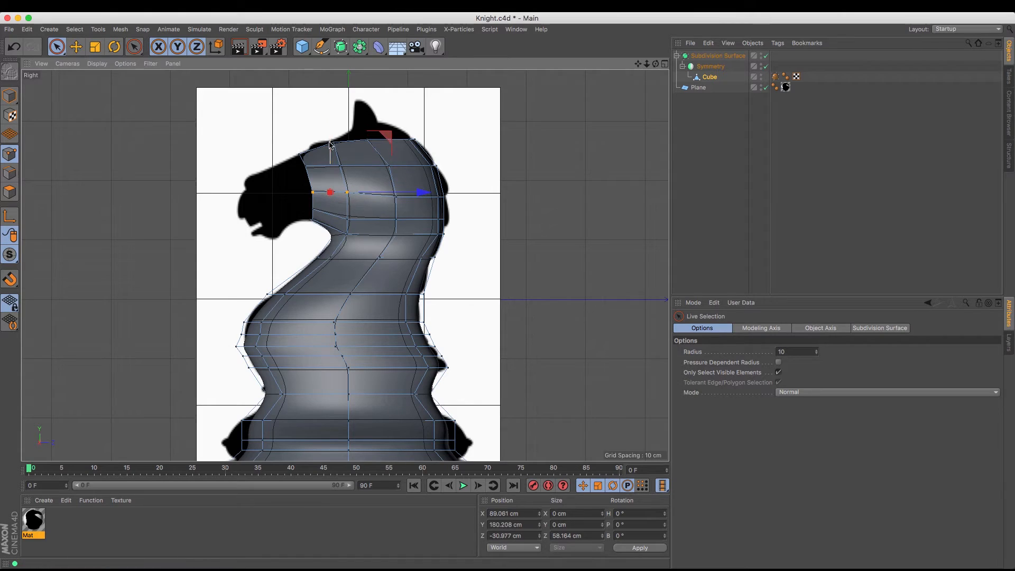
{"action": "left_click", "coordinate": [302, 156]}
{"action": "left_click", "coordinate": [299, 155]}
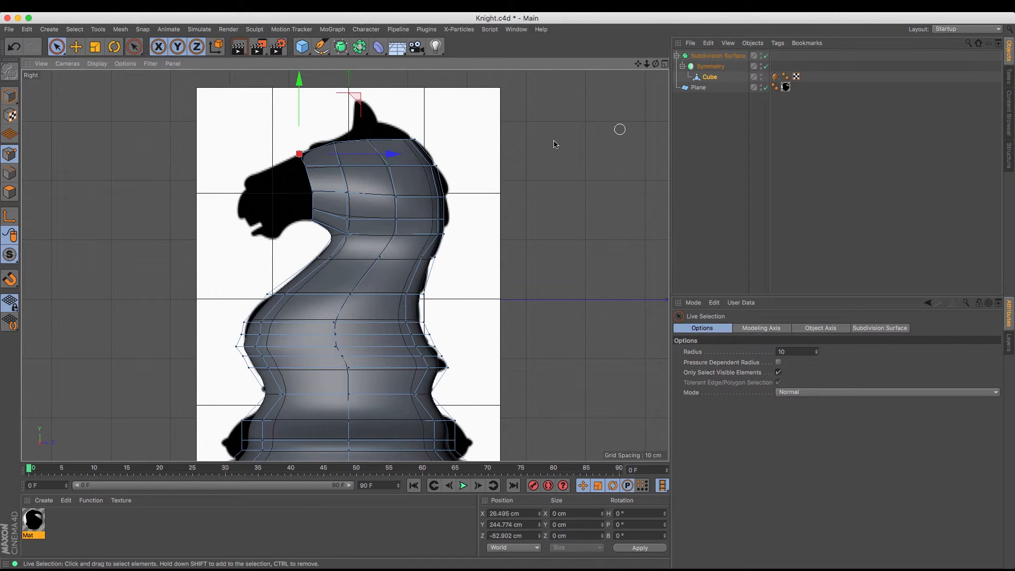
{"action": "left_click", "coordinate": [334, 144]}
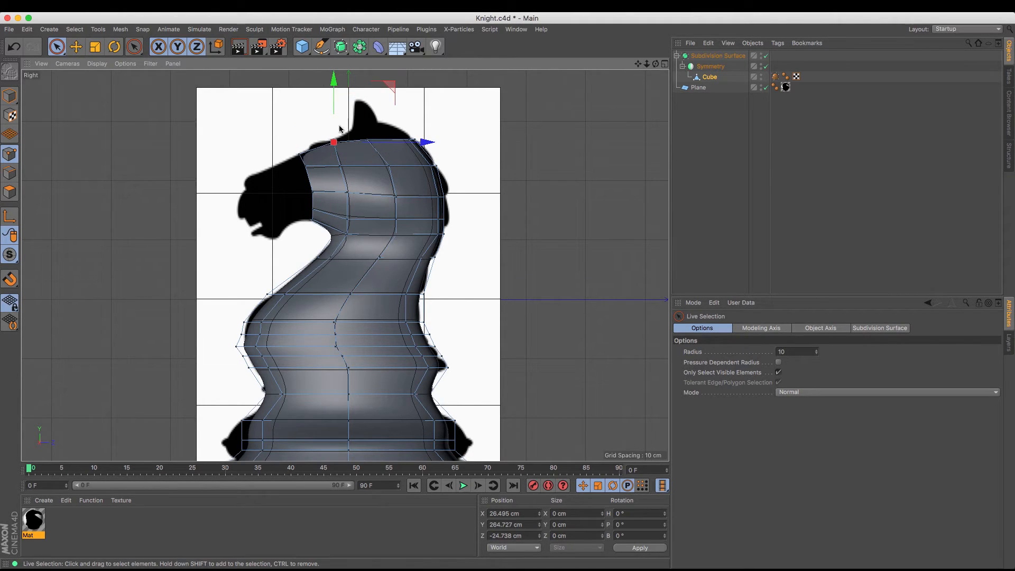
{"action": "left_click_drag", "start_coordinate": [425, 143], "coordinate": [421, 145]}
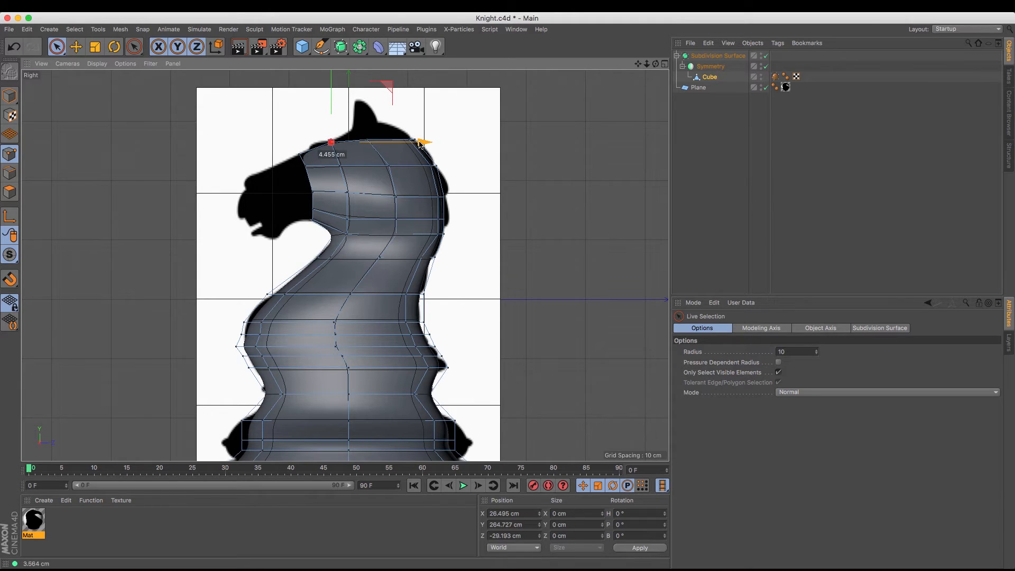
Extrude the front rim's edges forward to about Z -121 cm and lower them to about Y 176 cm
{"action": "left_click", "coordinate": [712, 78]}
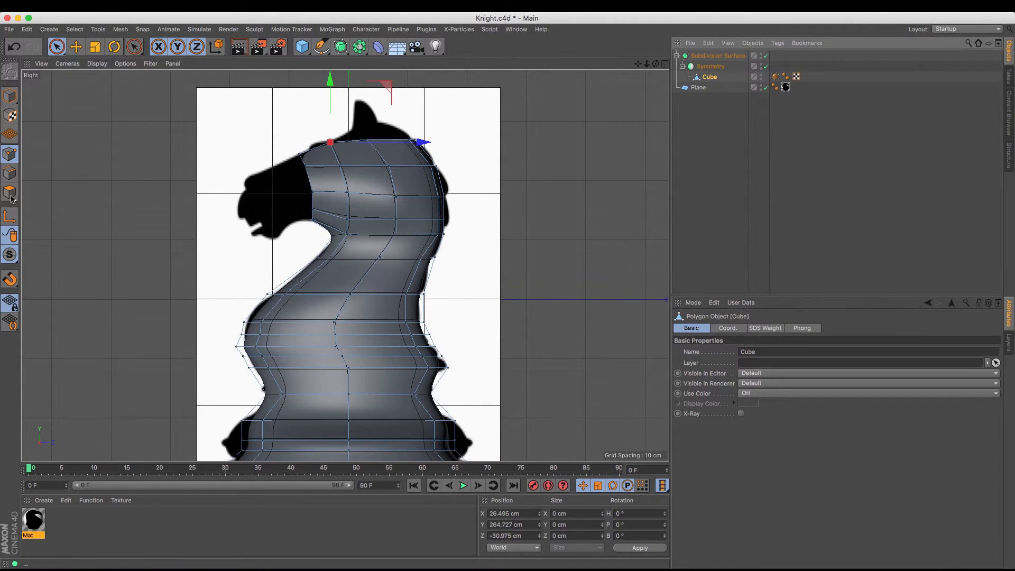
{"action": "left_click", "coordinate": [9, 173]}
{"action": "key", "text": "m"}
{"action": "key", "text": "t"}
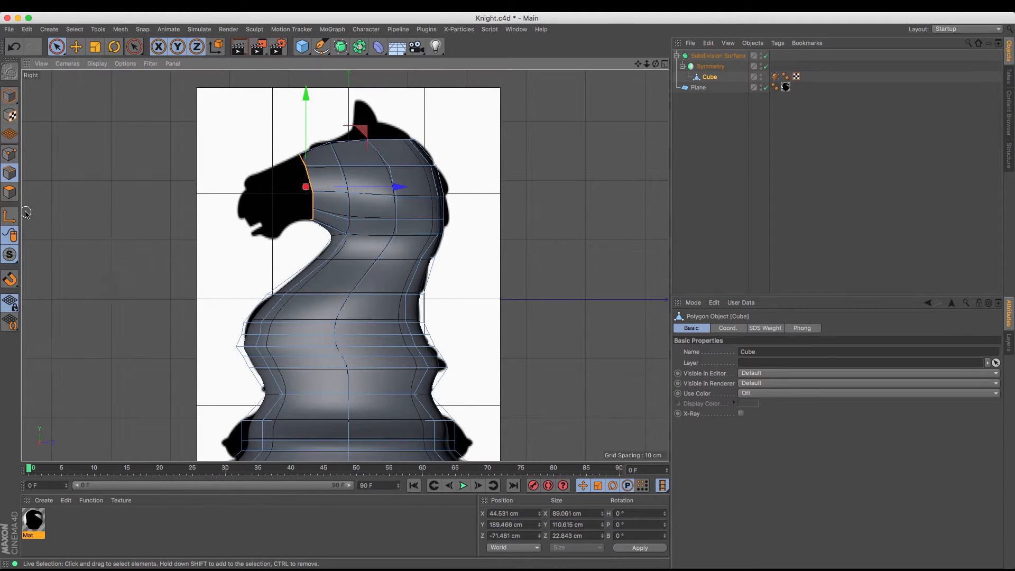
{"action": "left_click", "coordinate": [755, 463]}
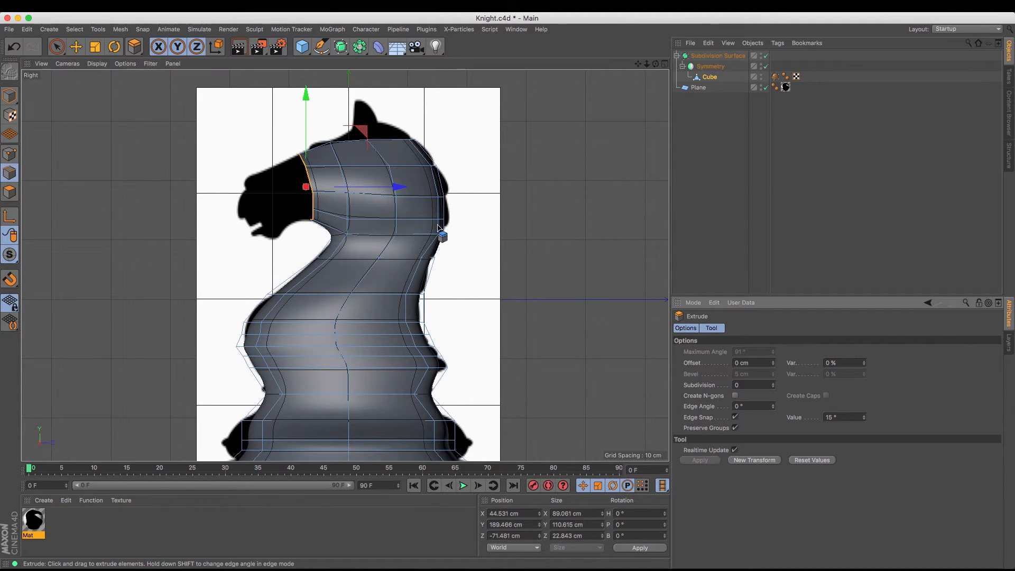
{"action": "left_click_drag", "start_coordinate": [400, 188], "coordinate": [371, 188]}
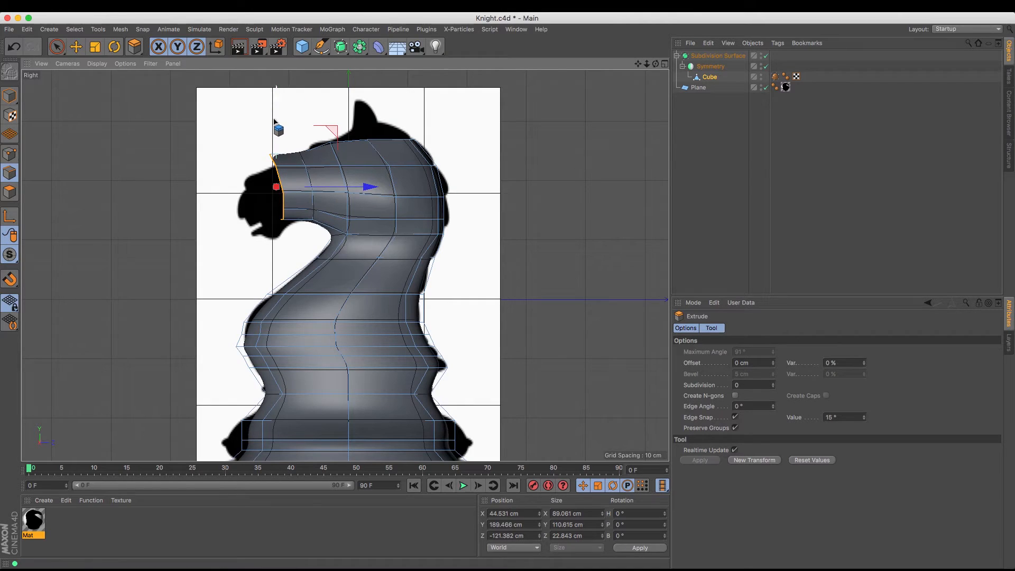
{"action": "left_click_drag", "start_coordinate": [277, 127], "coordinate": [277, 135]}
Rotate the front rim's edges to tilt with the muzzle, then move them slightly to about Y 174 cm, Z -120 cm
{"action": "left_click", "coordinate": [114, 50]}
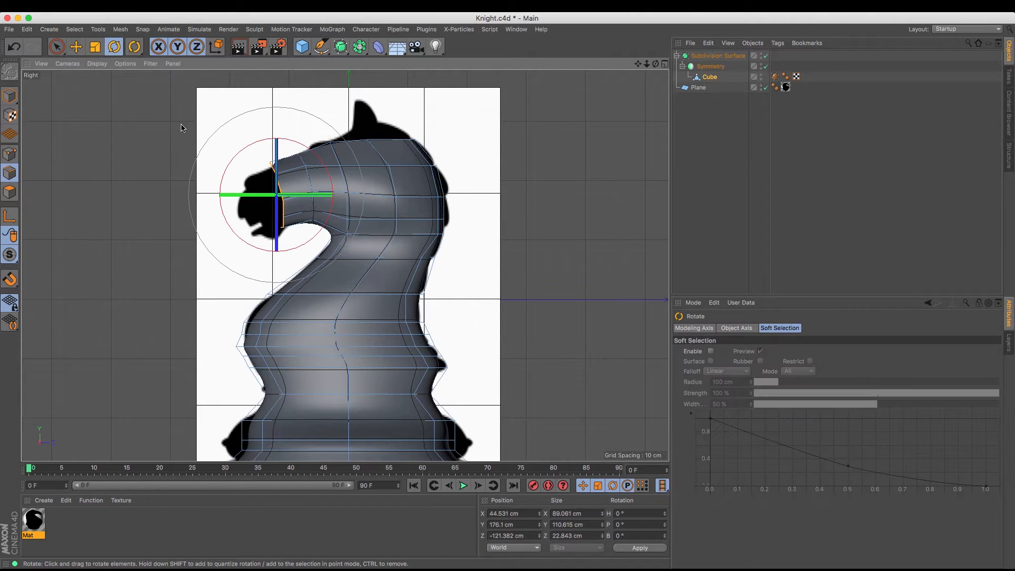
{"action": "left_click_drag", "start_coordinate": [181, 125], "coordinate": [108, 124]}
{"action": "left_click", "coordinate": [76, 47]}
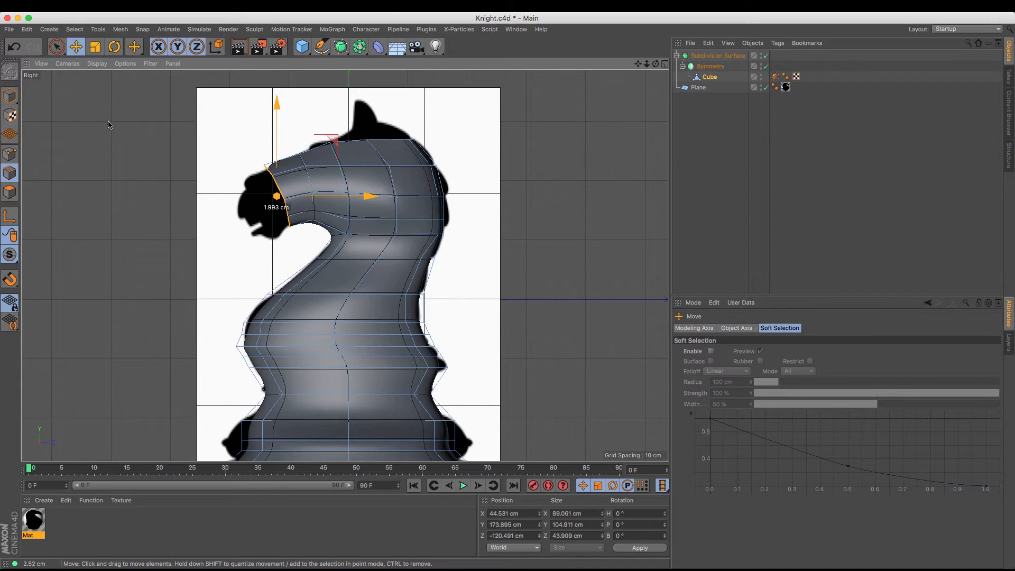
Lower the rim's top point slightly onto the reference outline and raise its bottom points to about Y 125 cm
{"action": "left_click", "coordinate": [10, 154]}
{"action": "left_click", "coordinate": [57, 48]}
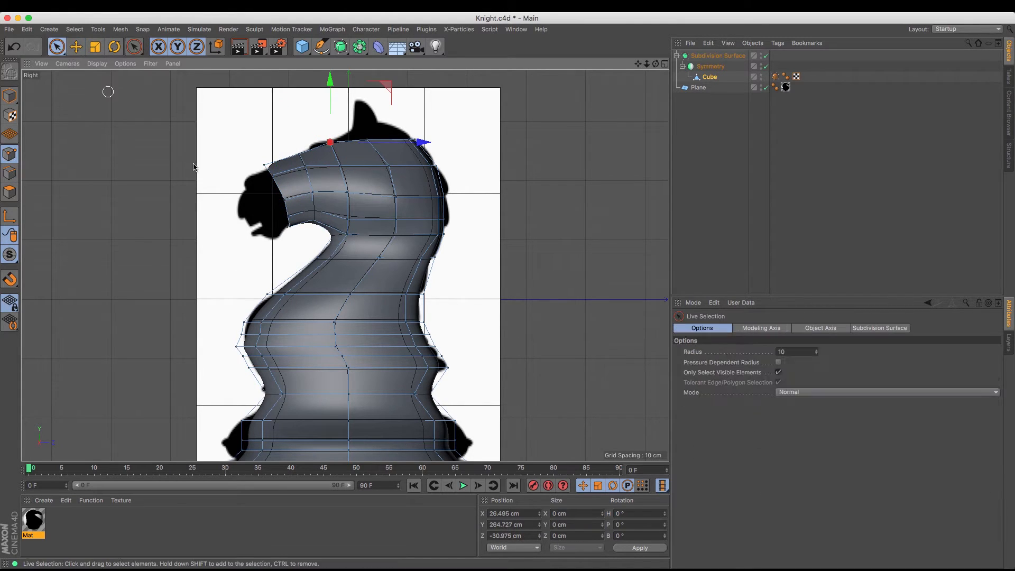
{"action": "left_click", "coordinate": [264, 167]}
{"action": "left_click_drag", "start_coordinate": [268, 102], "coordinate": [267, 108]}
{"action": "left_click", "coordinate": [288, 230]}
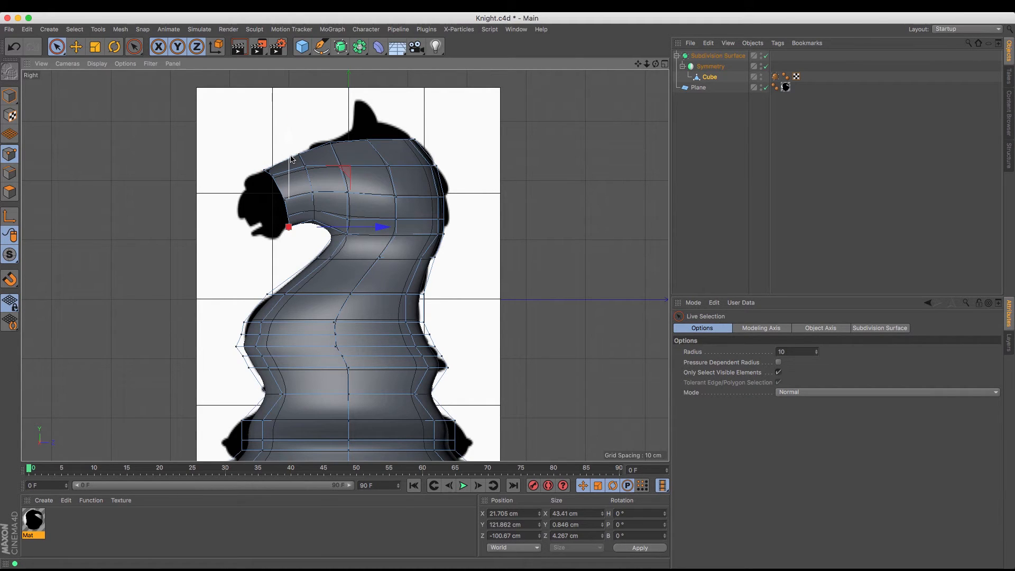
{"action": "left_click_drag", "start_coordinate": [291, 158], "coordinate": [292, 156]}
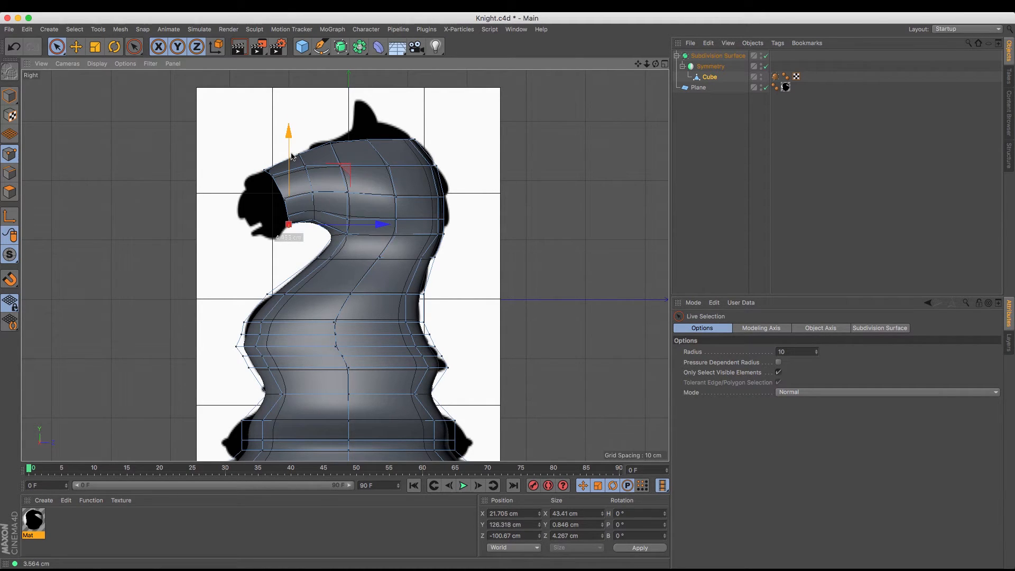
Move the rim's side point just above the bottom to about Y 142 cm, Z -102 cm
{"action": "left_click", "coordinate": [294, 212]}
{"action": "left_click", "coordinate": [288, 215]}
{"action": "left_click_drag", "start_coordinate": [290, 165], "coordinate": [290, 164]}
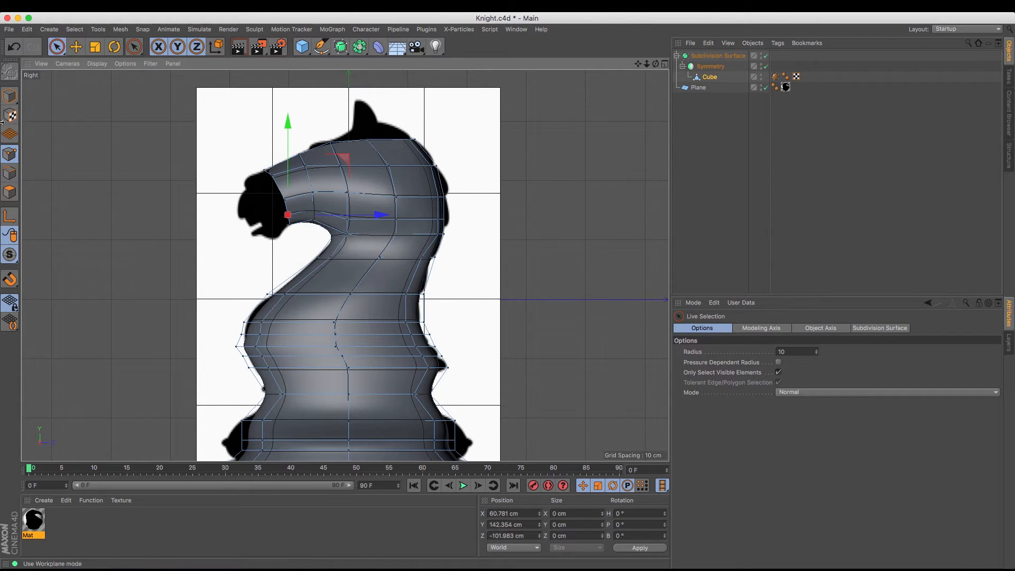
Extrude the front rim's edges again and move the new rim forward and down along the reference muzzle
{"action": "left_click", "coordinate": [18, 177]}
{"action": "key", "text": "d"}
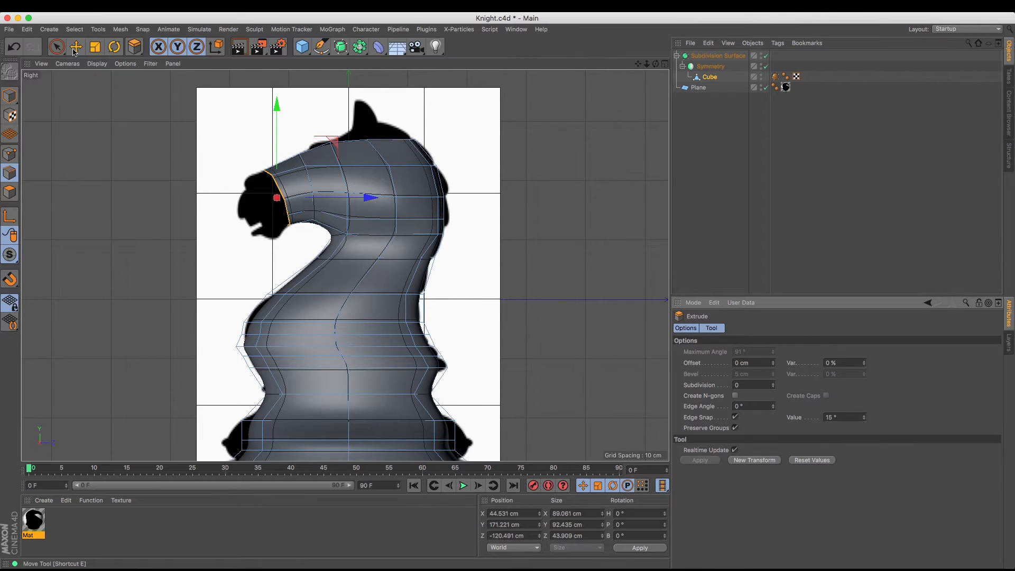
{"action": "key", "text": "e"}
{"action": "left_click_drag", "start_coordinate": [125, 141], "coordinate": [107, 154]}
Move the new rim's top point to about Y 204 cm, Z -174 cm, and its bottom point to about Y 104 cm, Z -121 cm
{"action": "left_click", "coordinate": [10, 154]}
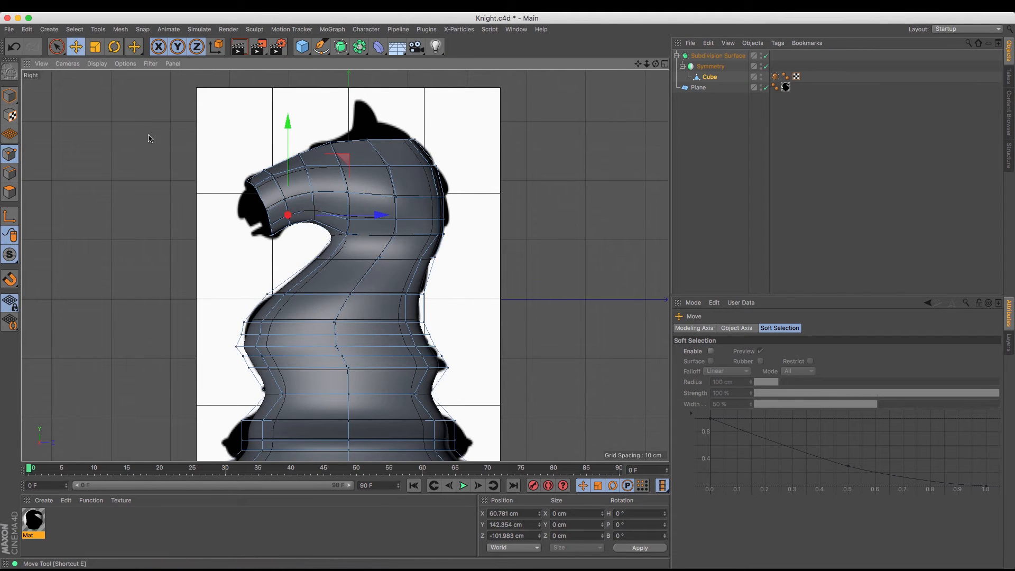
{"action": "left_click", "coordinate": [246, 182]}
{"action": "left_click_drag", "start_coordinate": [232, 211], "coordinate": [232, 208]}
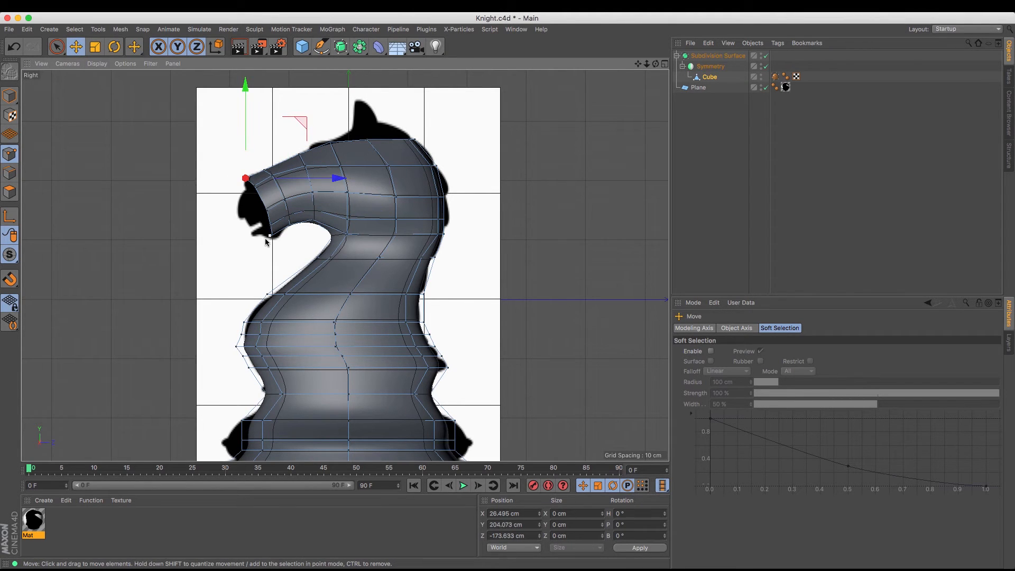
{"action": "left_click", "coordinate": [272, 236]}
{"action": "left_click_drag", "start_coordinate": [273, 254], "coordinate": [276, 255]}
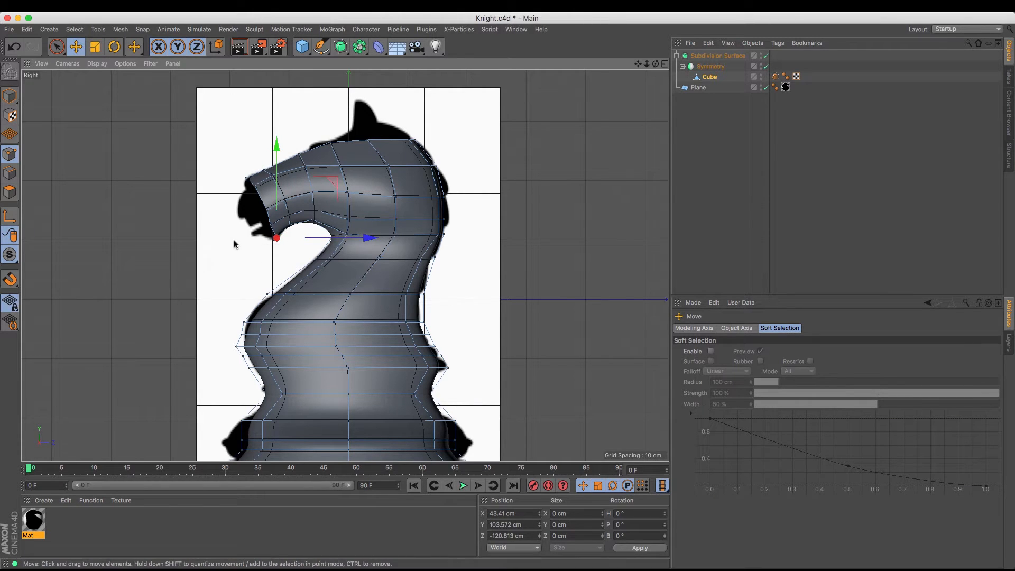
Adjust the previous loop's lower side point to about Y 141 cm, Z -98 cm, and the rim's to about Y 125 cm, Z -125 cm
{"action": "left_click", "coordinate": [289, 217]}
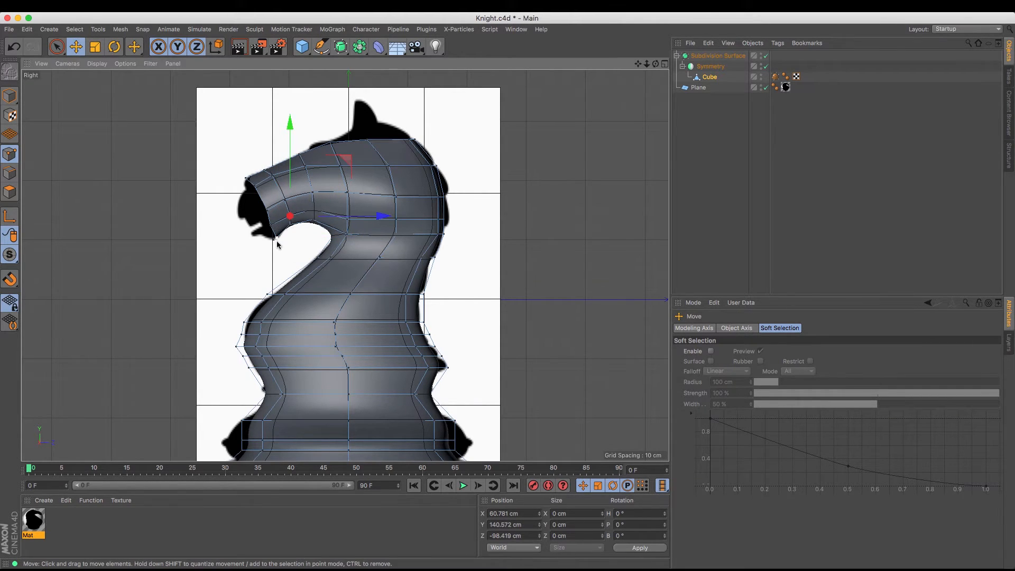
{"action": "left_click", "coordinate": [270, 228]}
{"action": "left_click_drag", "start_coordinate": [225, 227], "coordinate": [228, 224]}
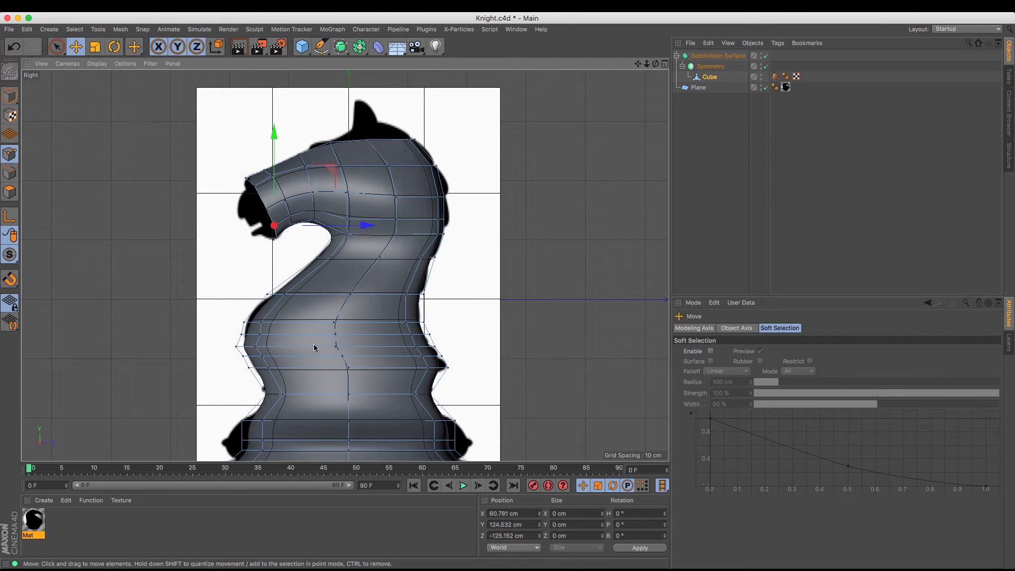
Extrude the front rim's edges again and move the new rim forward and down to about Y 141 cm, Z -164 cm
{"action": "left_click", "coordinate": [341, 167]}
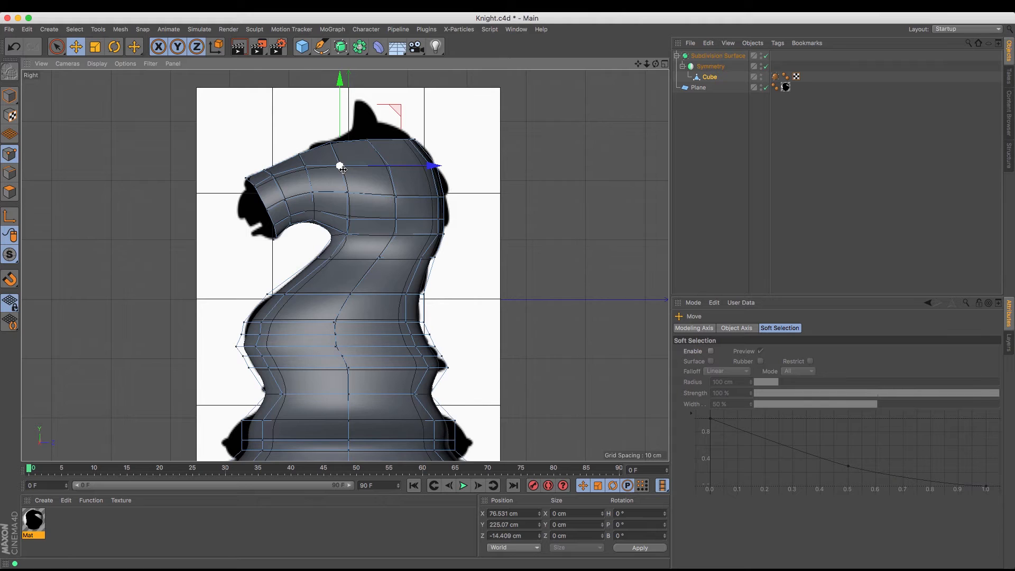
{"action": "left_click", "coordinate": [10, 173]}
{"action": "key", "text": "m"}
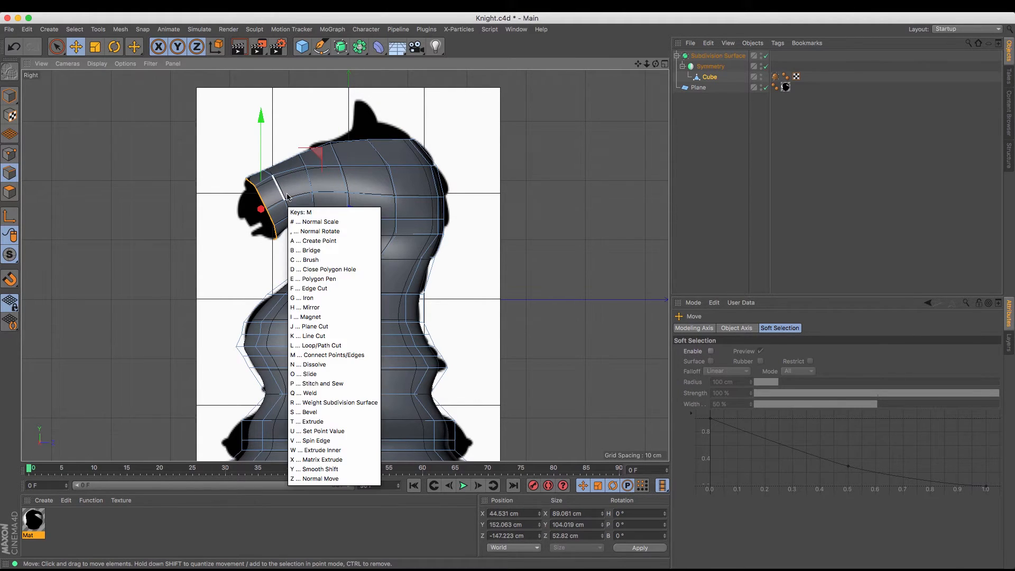
{"action": "key", "text": "t"}
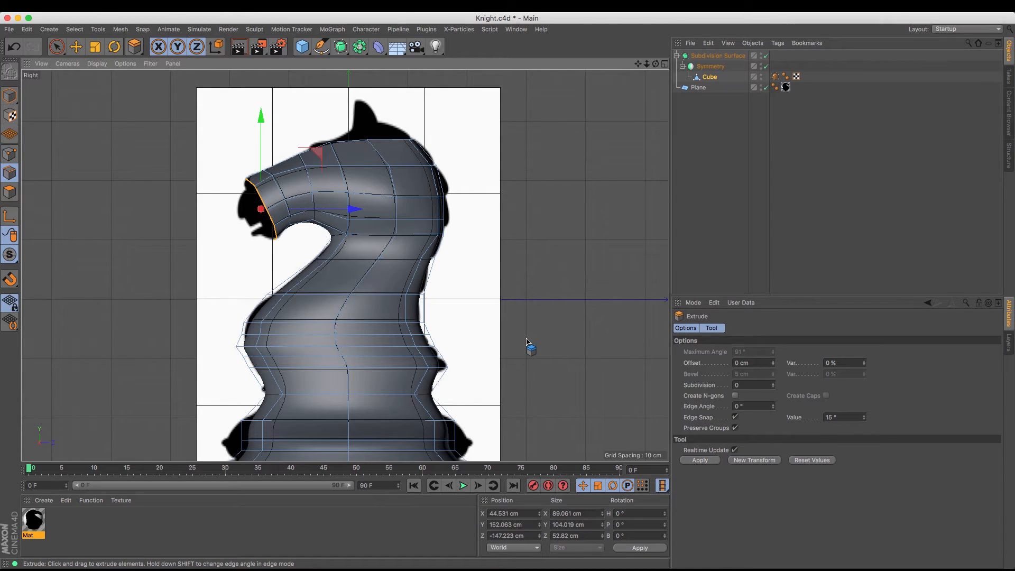
{"action": "left_click", "coordinate": [707, 461]}
{"action": "left_click", "coordinate": [76, 47]}
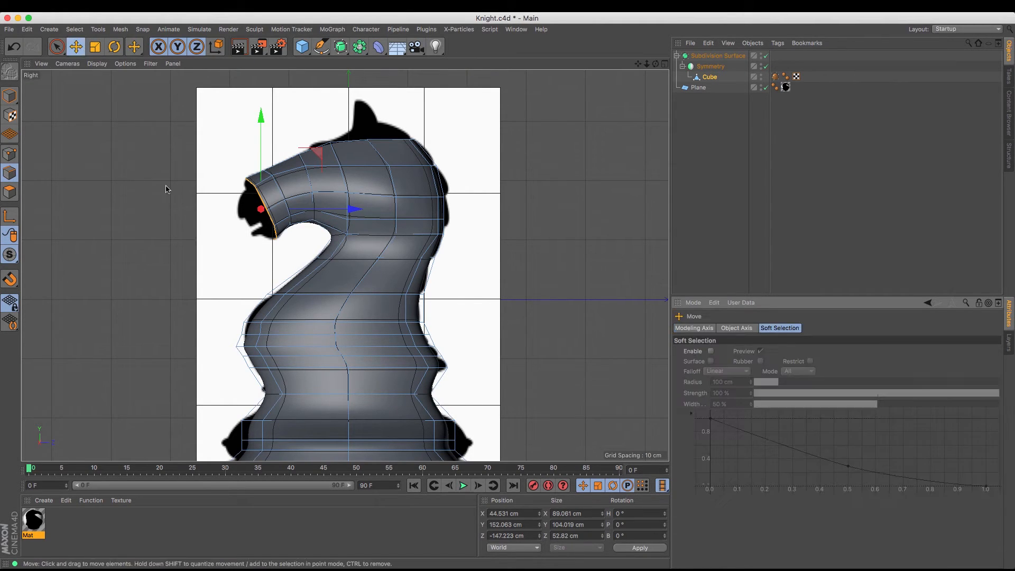
{"action": "left_click_drag", "start_coordinate": [165, 186], "coordinate": [155, 196]}
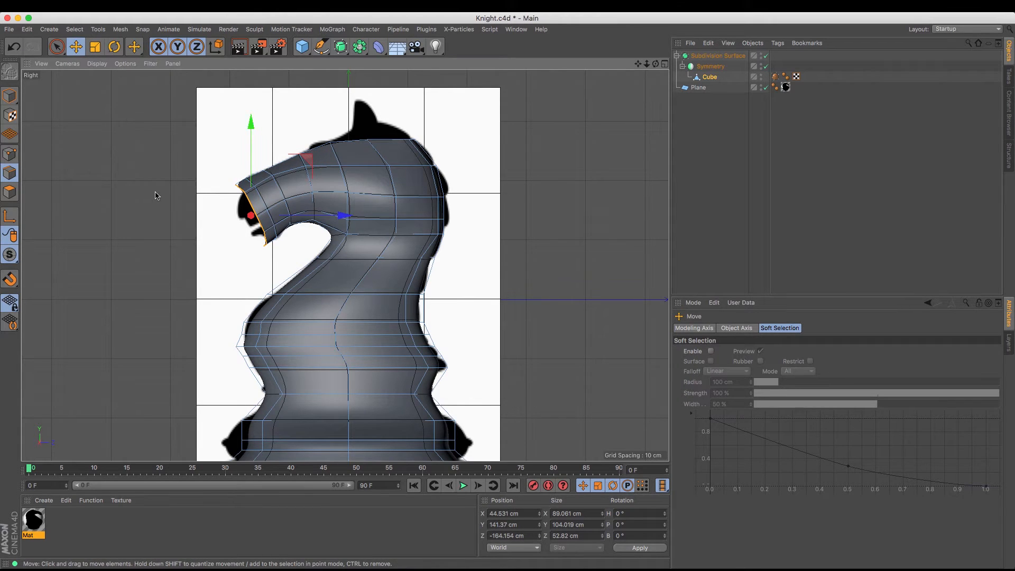
Move the new rim's top point to about Y 186 cm, Z -180 cm, and fit its bottom points to the reference chin
{"action": "left_click", "coordinate": [9, 154]}
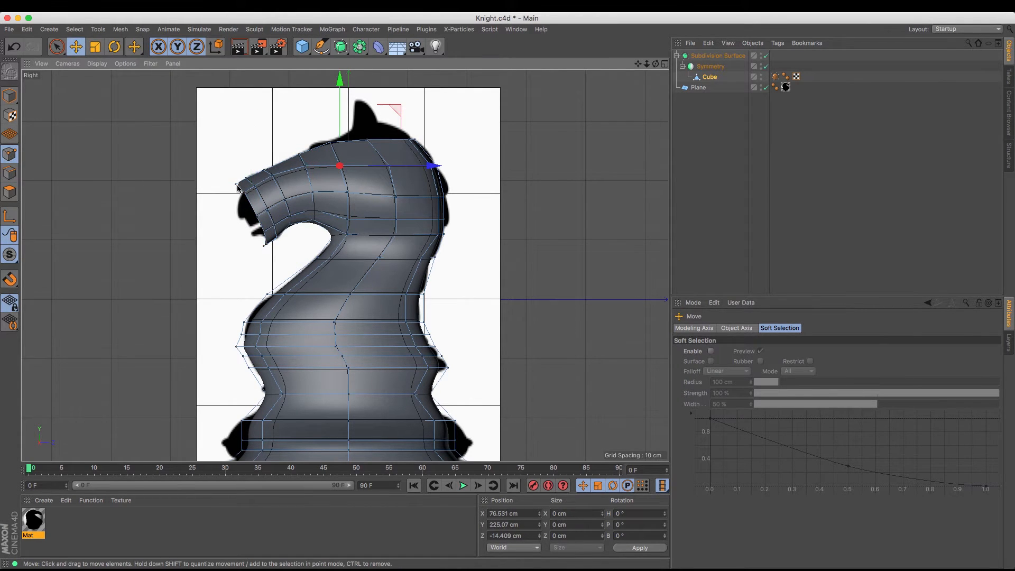
{"action": "left_click", "coordinate": [235, 184]}
{"action": "left_click_drag", "start_coordinate": [224, 230], "coordinate": [232, 233]}
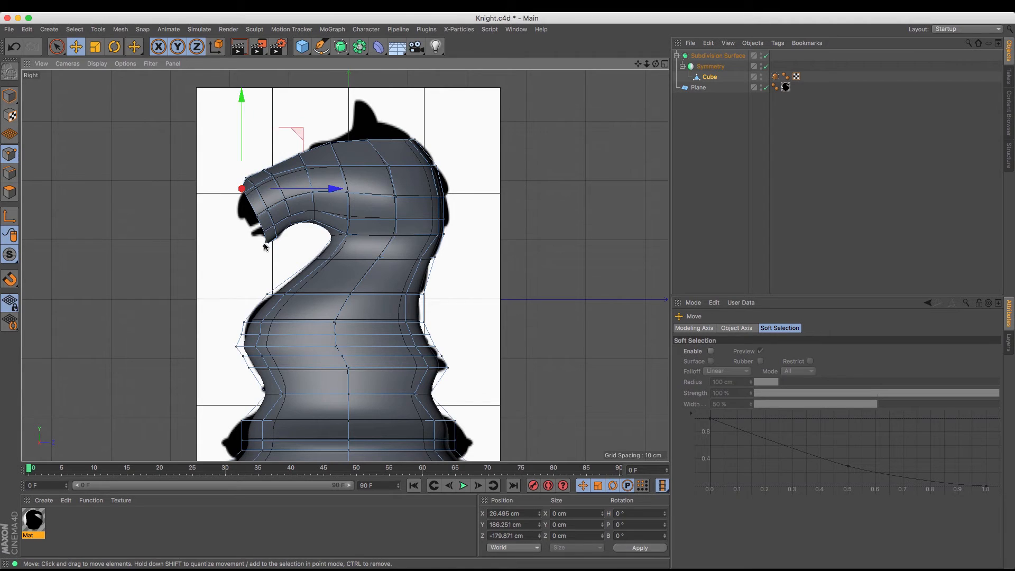
{"action": "left_click", "coordinate": [266, 245]}
{"action": "left_click", "coordinate": [268, 266]}
{"action": "left_click", "coordinate": [262, 247]}
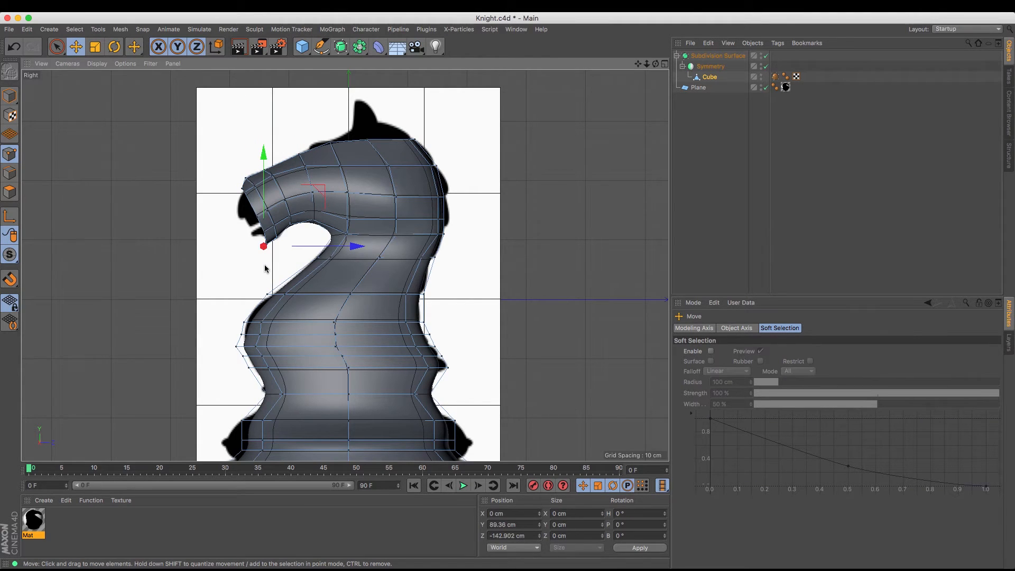
{"action": "left_click_drag", "start_coordinate": [265, 265], "coordinate": [269, 263]}
{"action": "left_click", "coordinate": [267, 244]}
Hide the reference plane and move the front rim's side edges inward in perspective to about X 34 cm
{"action": "key", "text": "F1"}
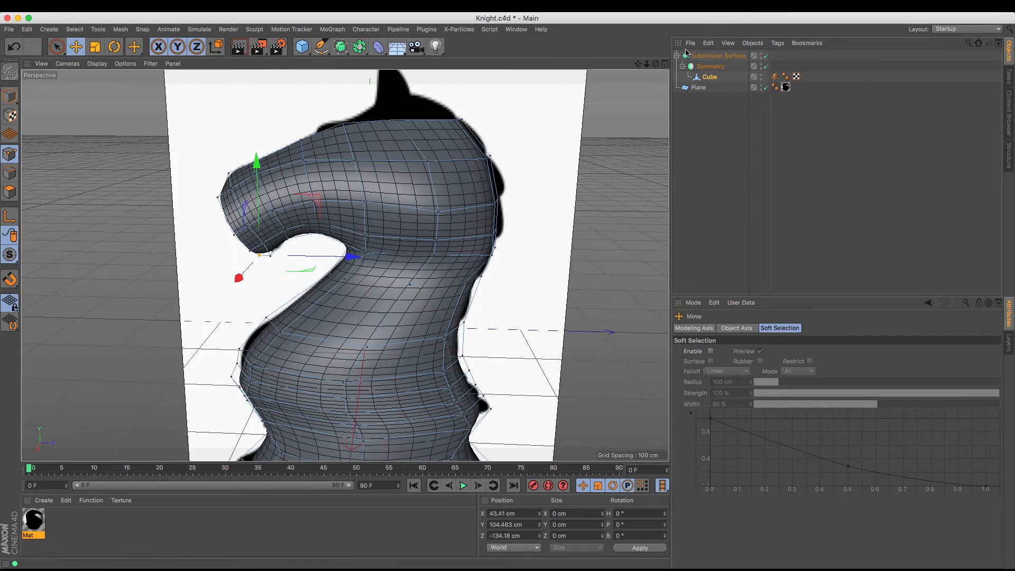
{"action": "left_click_drag", "start_coordinate": [657, 64], "coordinate": [581, 67]}
{"action": "left_click", "coordinate": [766, 88]}
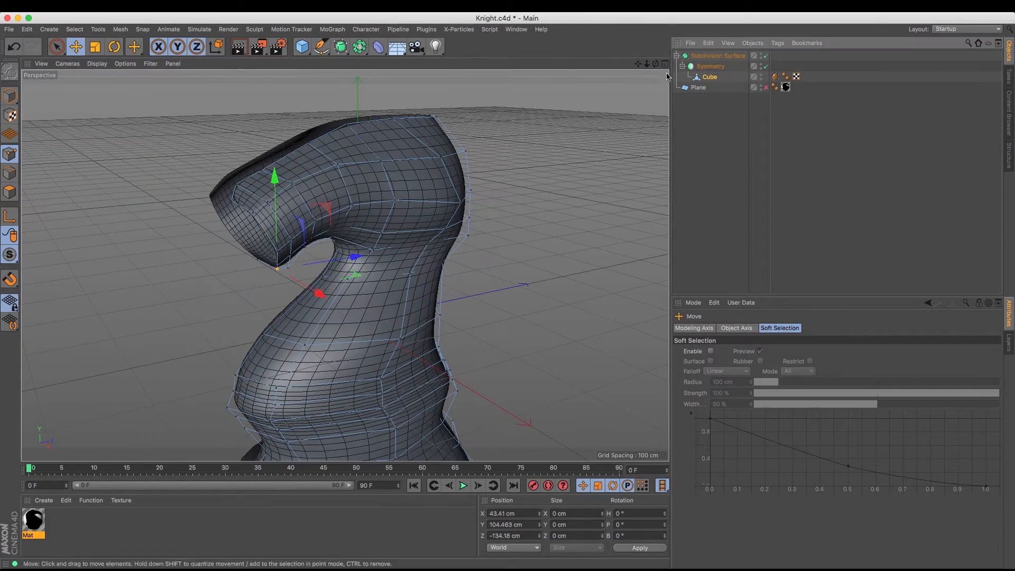
{"action": "left_click_drag", "start_coordinate": [651, 65], "coordinate": [545, 101]}
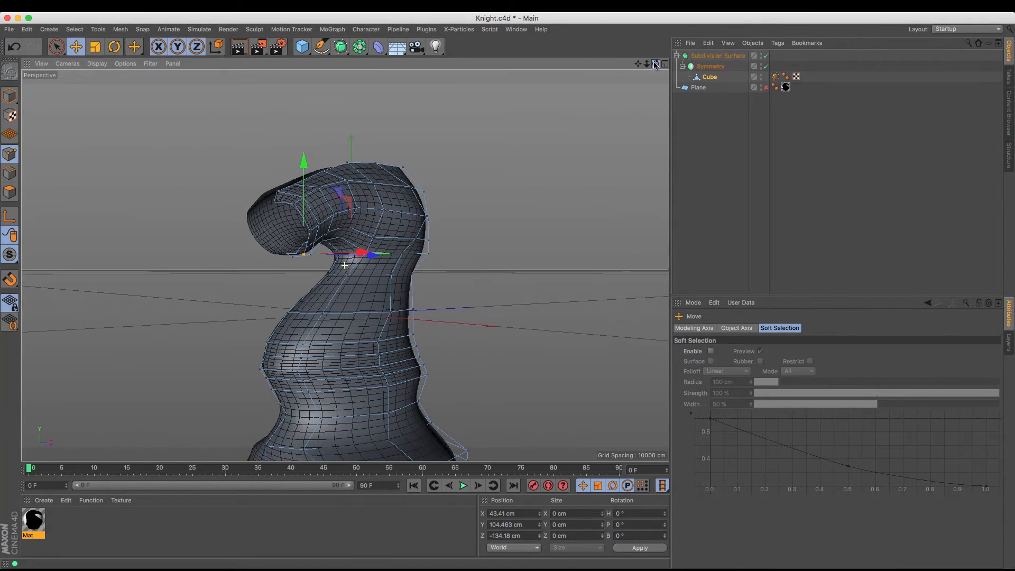
{"action": "left_click", "coordinate": [11, 174]}
{"action": "left_click", "coordinate": [302, 216]}
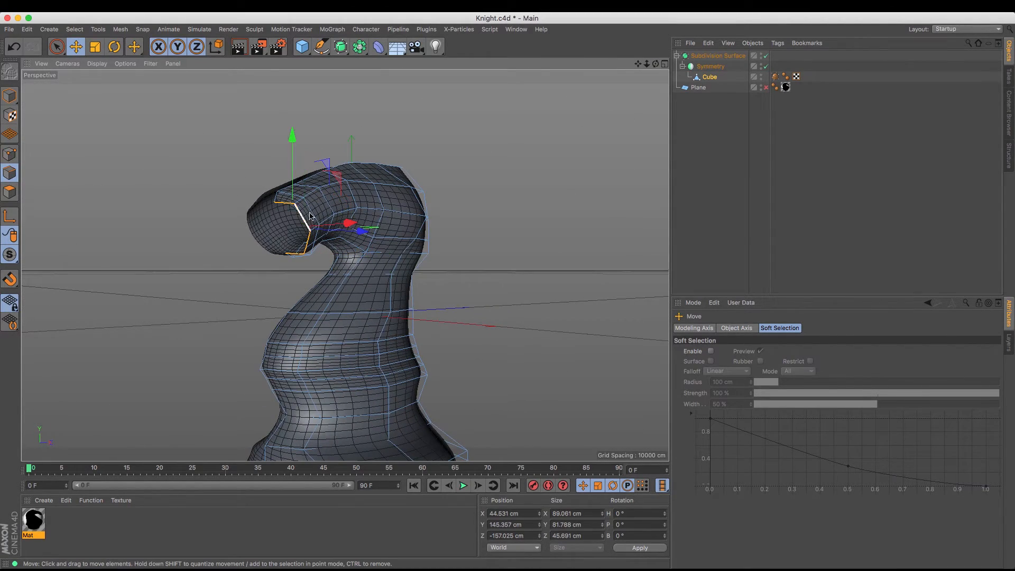
{"action": "left_click", "coordinate": [308, 244], "text": "shift"}
{"action": "left_click", "coordinate": [307, 253], "text": "shift"}
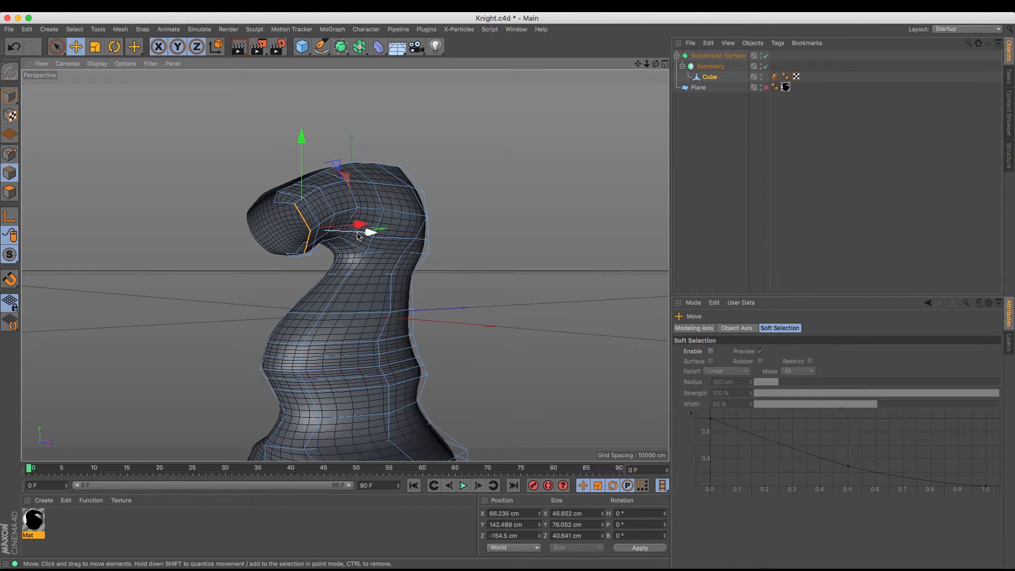
{"action": "left_click_drag", "start_coordinate": [658, 61], "coordinate": [656, 98]}
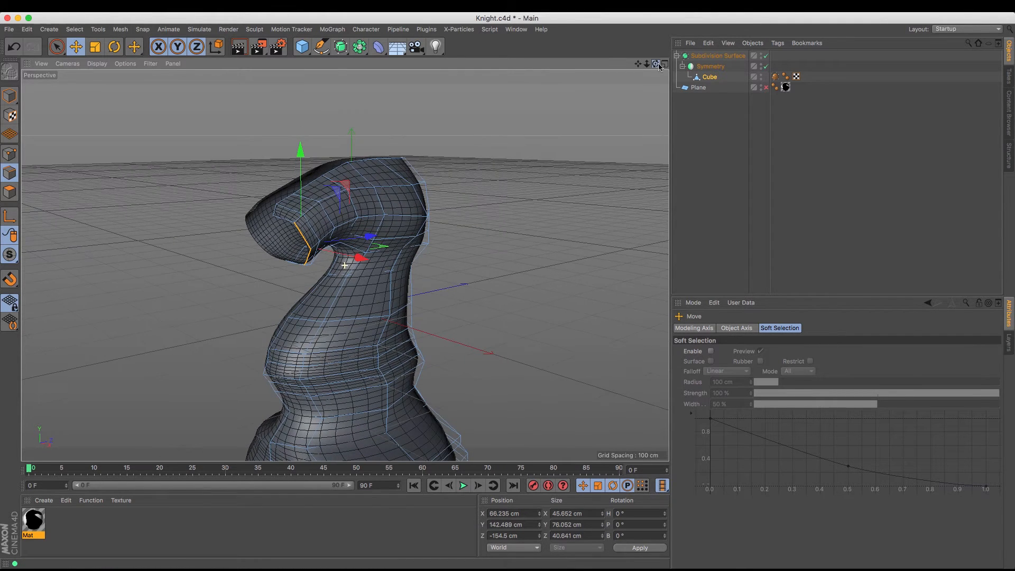
{"action": "left_click_drag", "start_coordinate": [363, 258], "coordinate": [350, 256]}
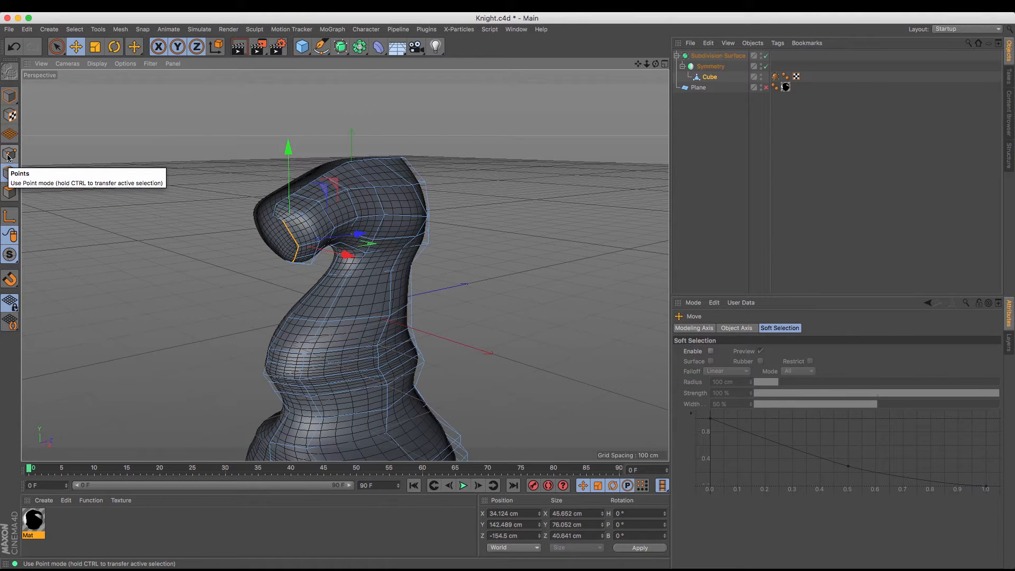
Move the side edges of the two loops behind the front rim inward to about X 44 cm
{"action": "left_click", "coordinate": [315, 241]}
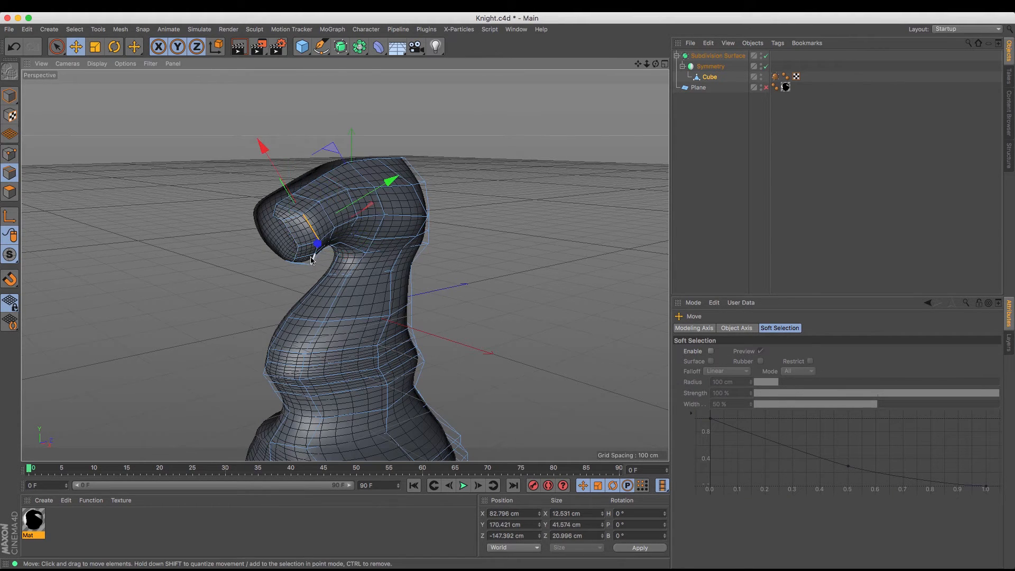
{"action": "scroll", "coordinate": [317, 245], "scroll_direction": "up", "scroll_amount": 5}
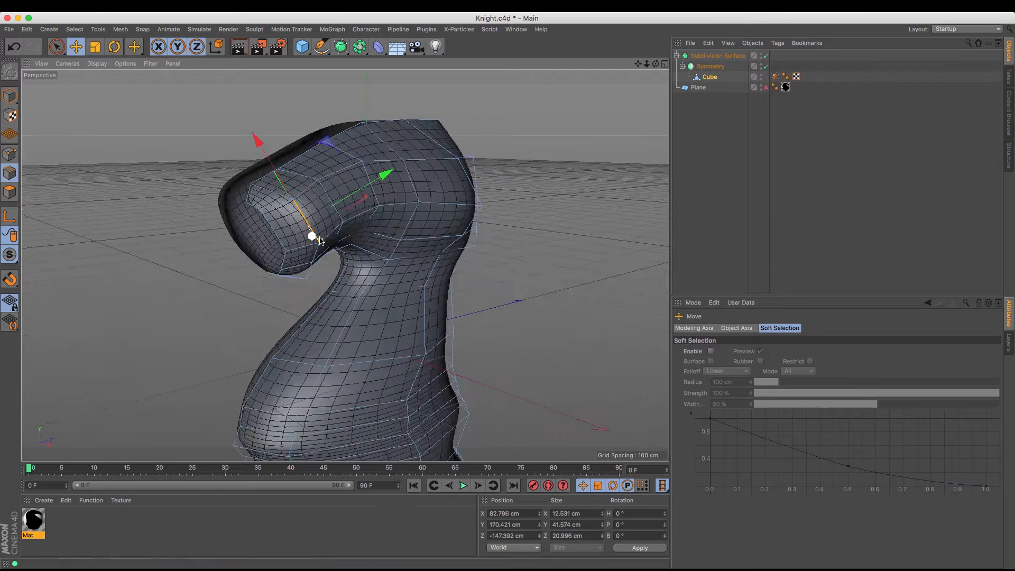
{"action": "left_click", "coordinate": [342, 218], "text": "shift"}
{"action": "left_click", "coordinate": [340, 233], "text": "shift"}
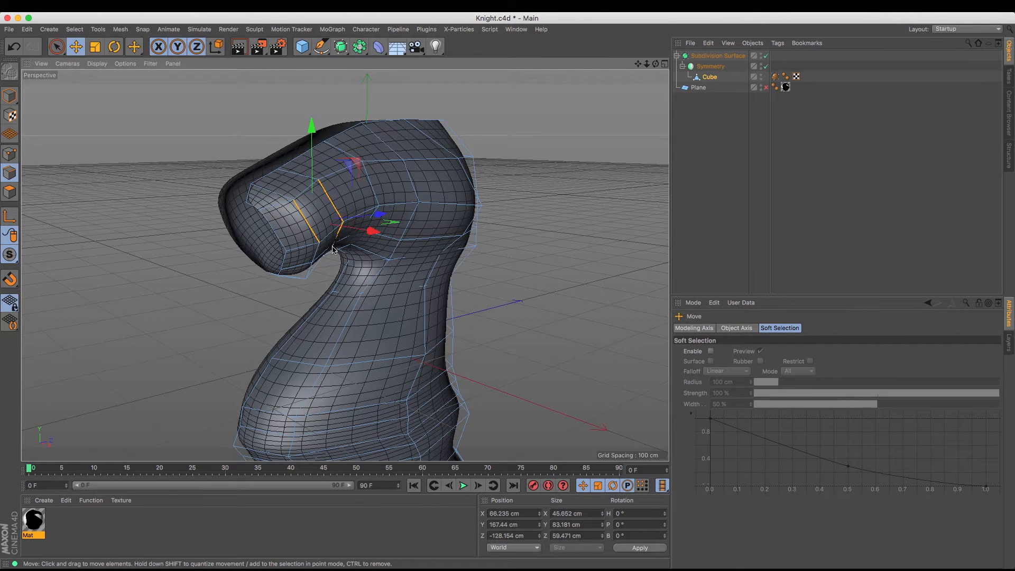
{"action": "left_click", "coordinate": [311, 270], "text": "shift"}
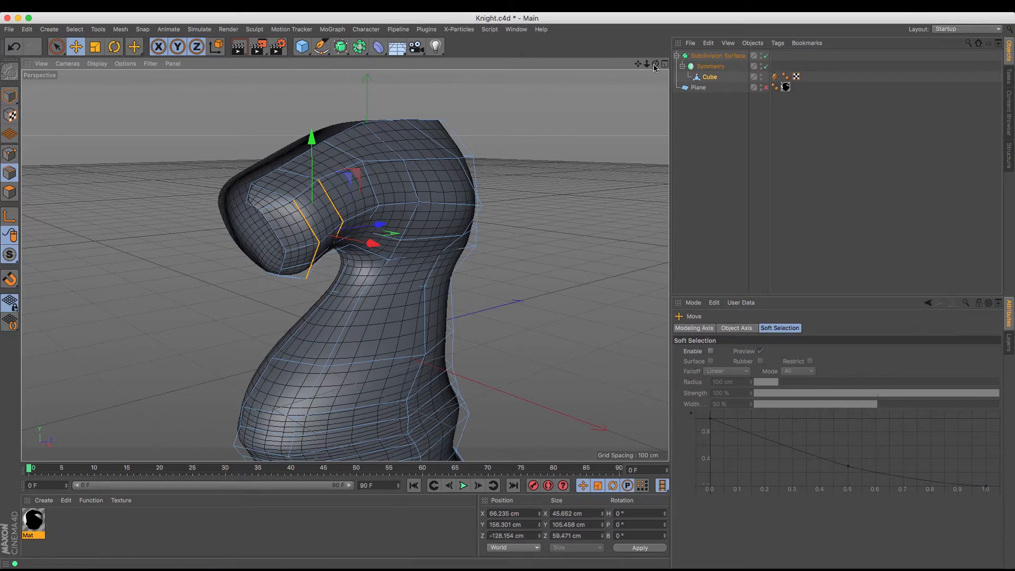
{"action": "left_click_drag", "start_coordinate": [655, 67], "coordinate": [448, 252]}
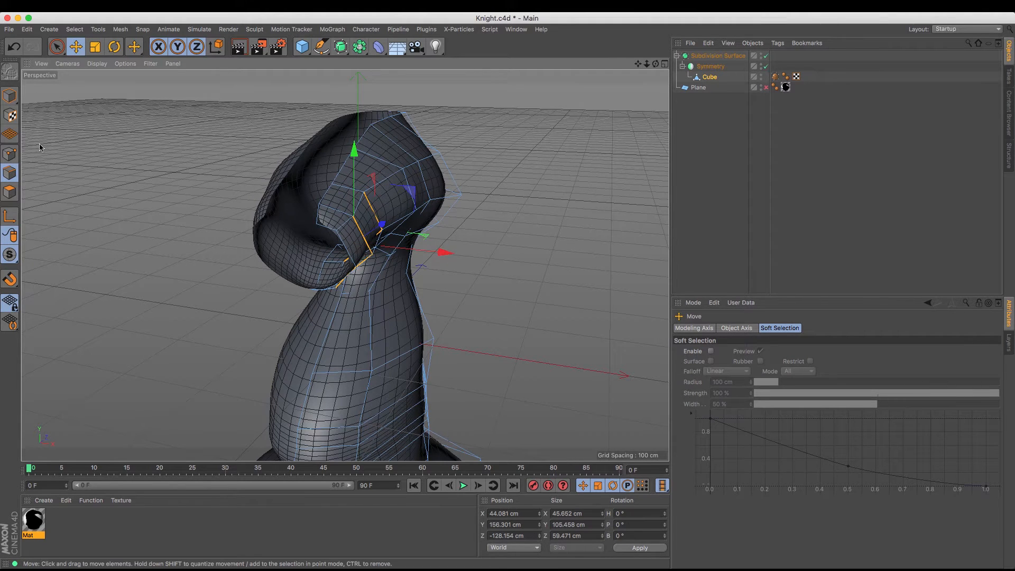
Adjust the second loop's side points to about X 63 cm and X 71 cm, and the first loop's lower side point to about X 62 cm
{"action": "left_click", "coordinate": [9, 153]}
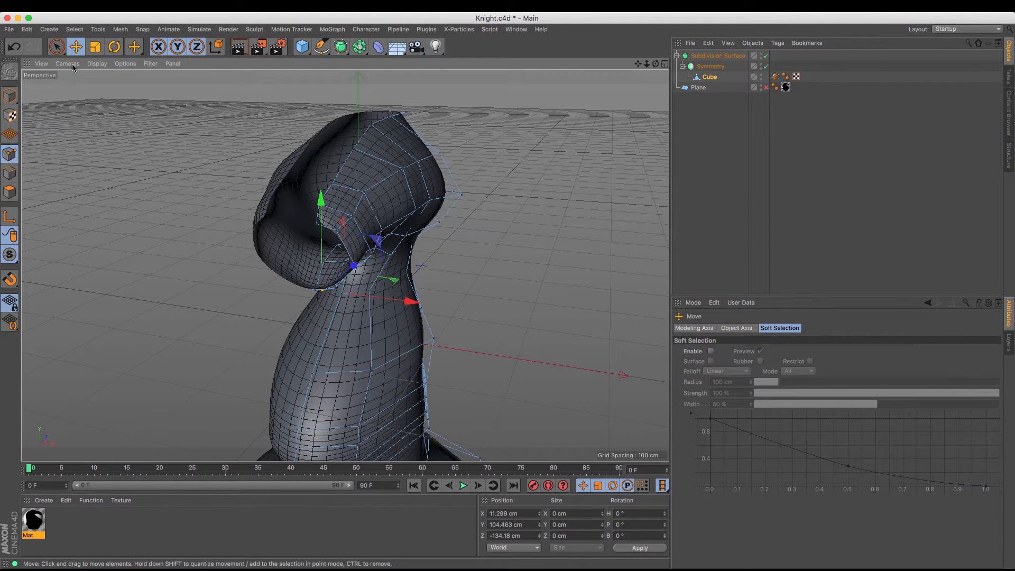
{"action": "left_click", "coordinate": [361, 193]}
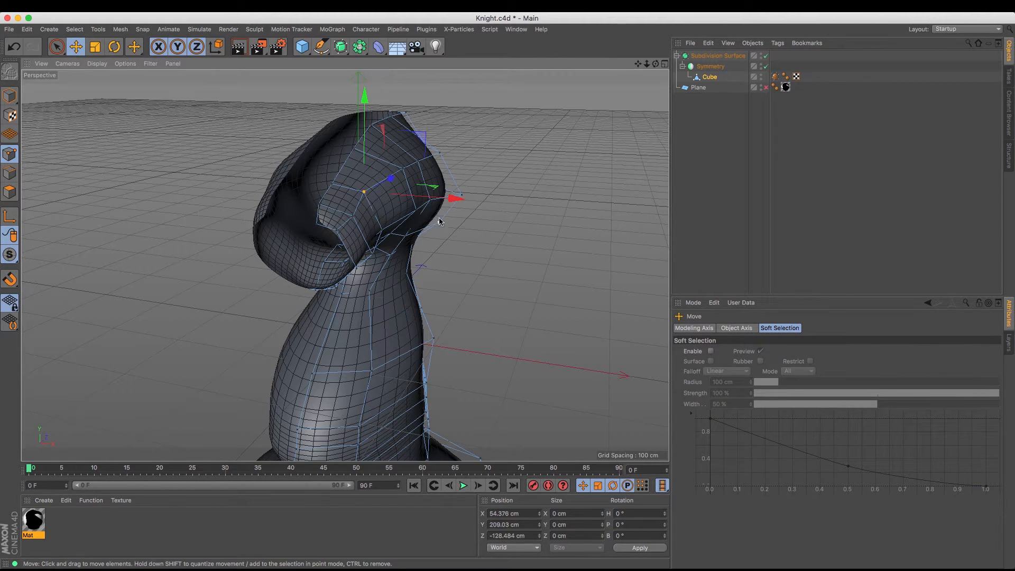
{"action": "left_click", "coordinate": [381, 230]}
{"action": "left_click_drag", "start_coordinate": [458, 237], "coordinate": [462, 239]}
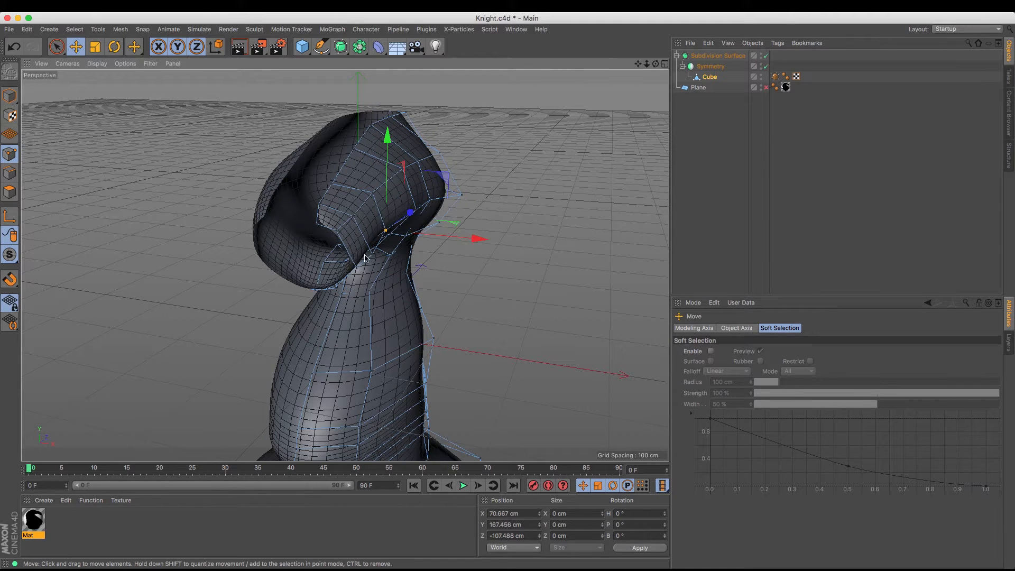
{"action": "left_click", "coordinate": [366, 256]}
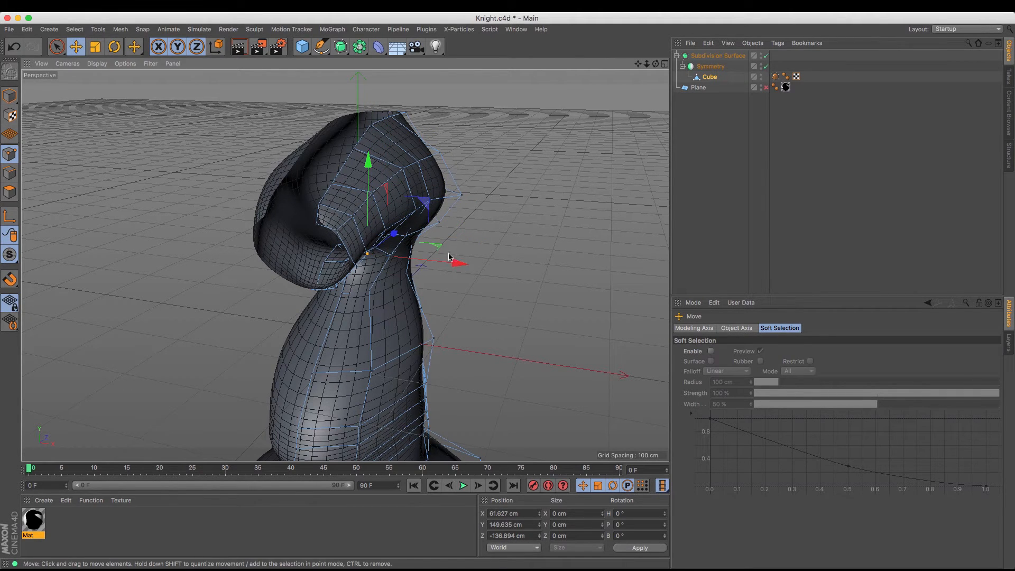
Raise the rim's lower inner point and move the neighbouring side point to about X 34 cm, Y 114 cm, Z -142 cm
{"action": "left_click_drag", "start_coordinate": [656, 64], "coordinate": [672, 16]}
{"action": "left_click", "coordinate": [320, 268]}
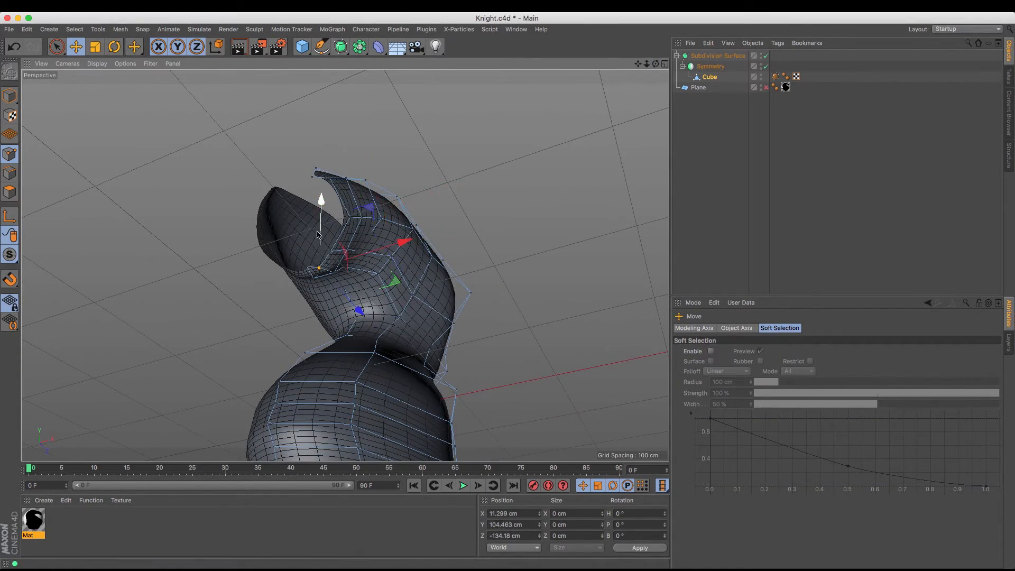
{"action": "left_click_drag", "start_coordinate": [321, 228], "coordinate": [321, 226]}
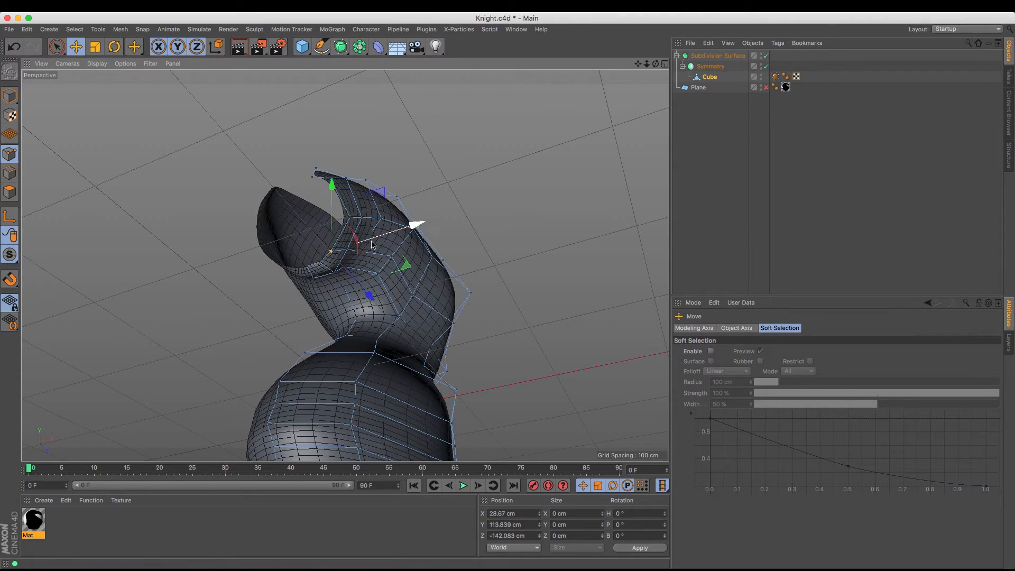
{"action": "left_click_drag", "start_coordinate": [374, 245], "coordinate": [344, 265], "text": "alt"}
Show the reference plane again behind the head and select the Cube mesh
{"action": "left_click", "coordinate": [766, 87]}
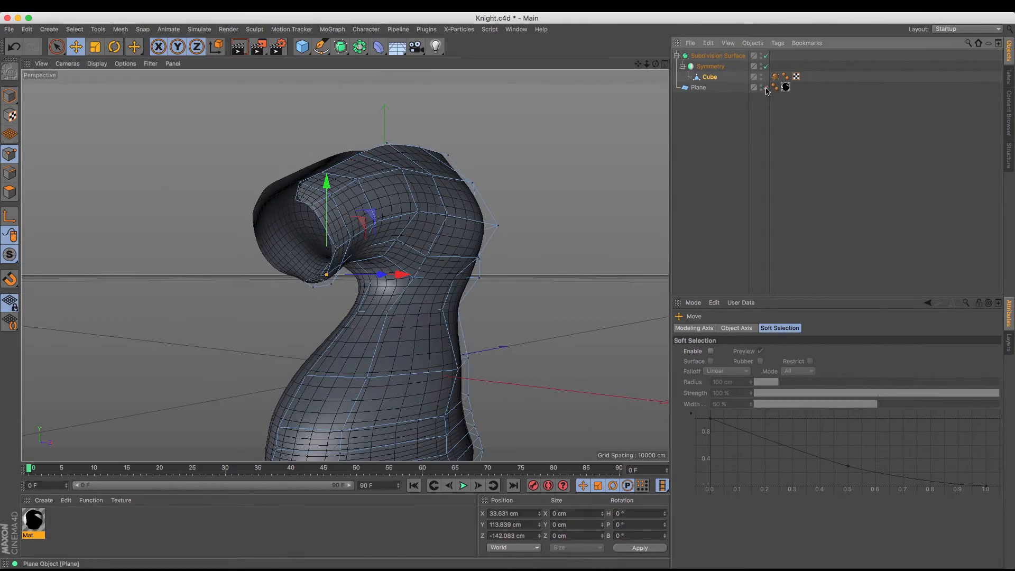
{"action": "left_click_drag", "start_coordinate": [423, 259], "coordinate": [345, 266], "text": "alt"}
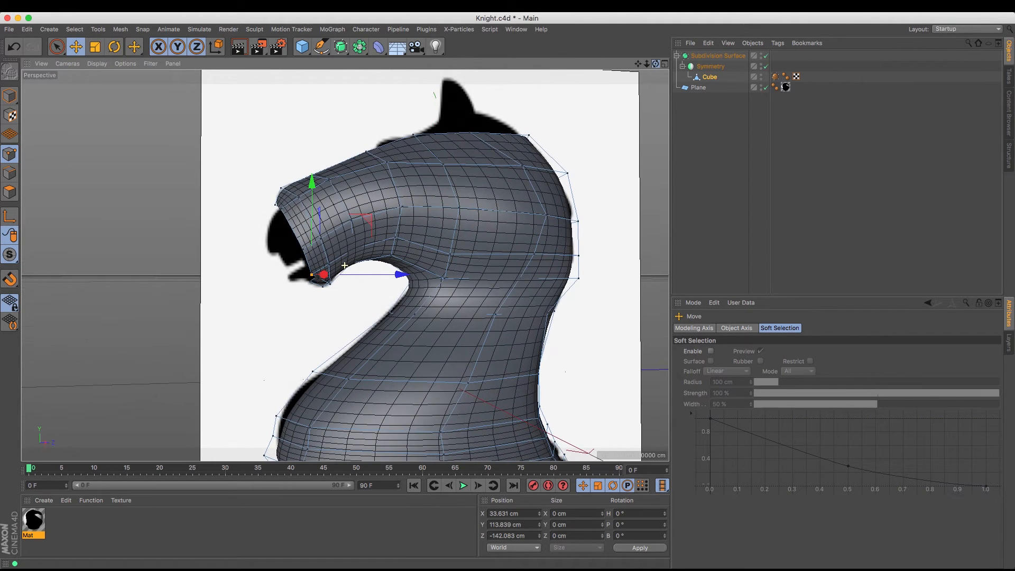
{"action": "left_click", "coordinate": [709, 78]}
Extrude the front rim's edges once more and move the new rim forward and down to about Y 131 cm, Z -172 cm
{"action": "left_click", "coordinate": [10, 173]}
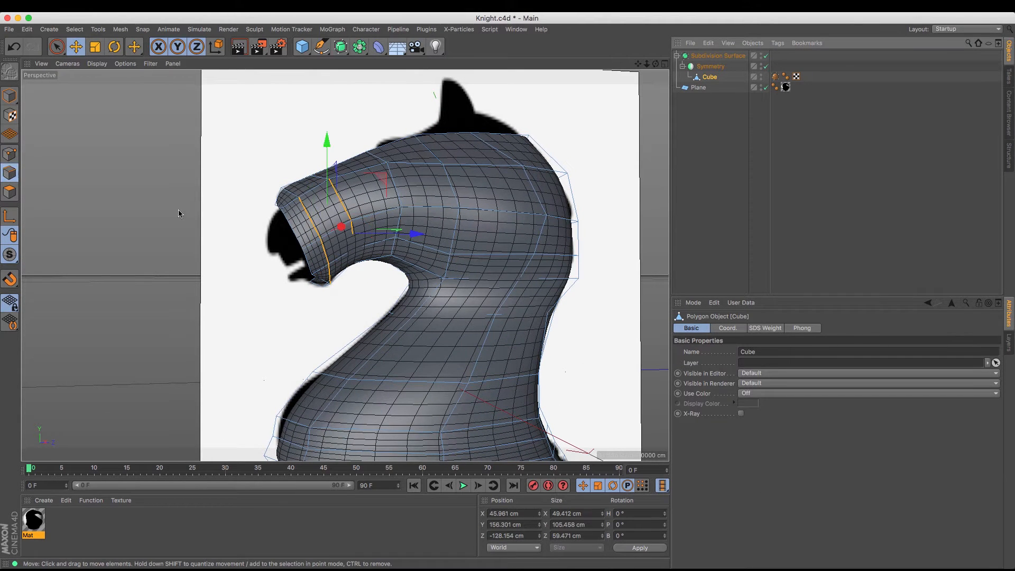
{"action": "left_click", "coordinate": [278, 211]}
{"action": "double_click", "coordinate": [278, 212]}
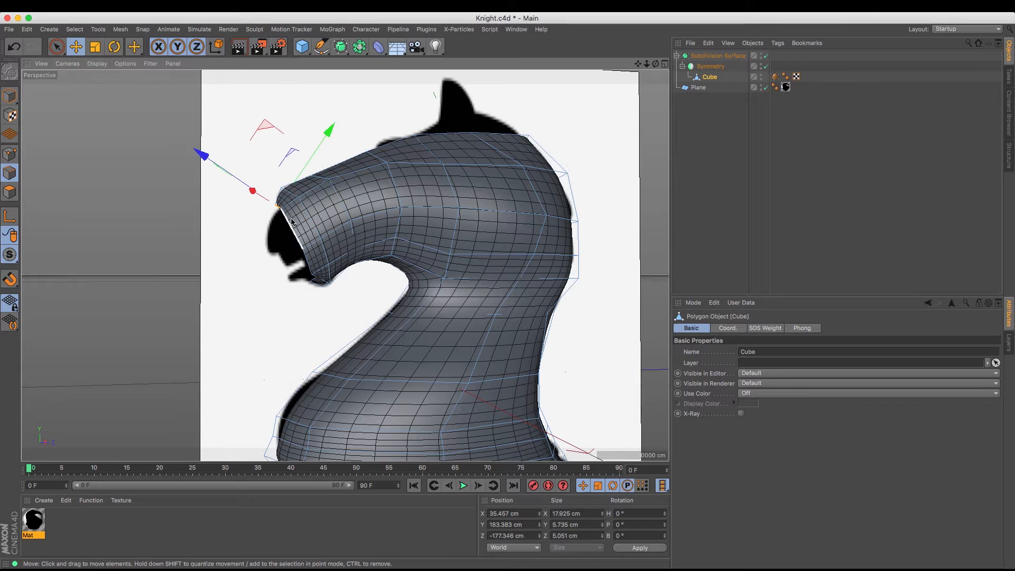
{"action": "left_click", "coordinate": [306, 265], "text": "shift"}
{"action": "left_click", "coordinate": [315, 280], "text": "shift"}
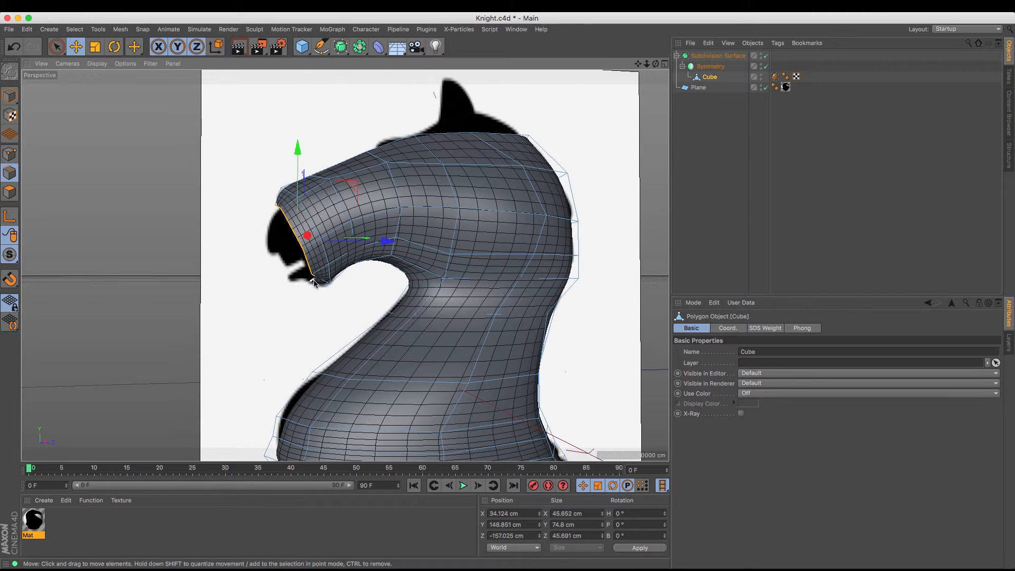
{"action": "left_click", "coordinate": [314, 282], "text": "shift"}
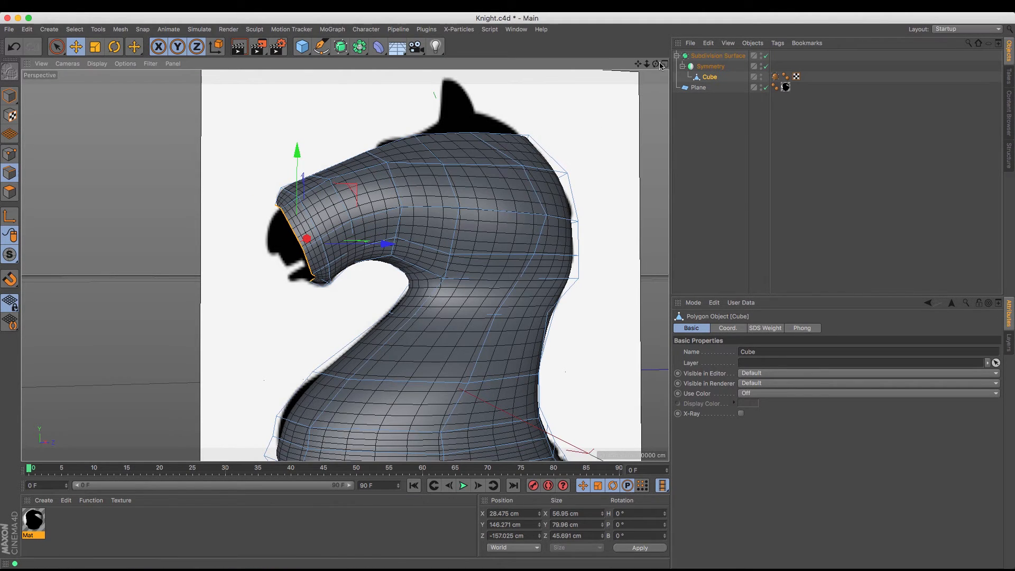
{"action": "left_click_drag", "start_coordinate": [345, 265], "coordinate": [318, 276], "text": "alt"}
{"action": "key", "text": "m"}
{"action": "key", "text": "t"}
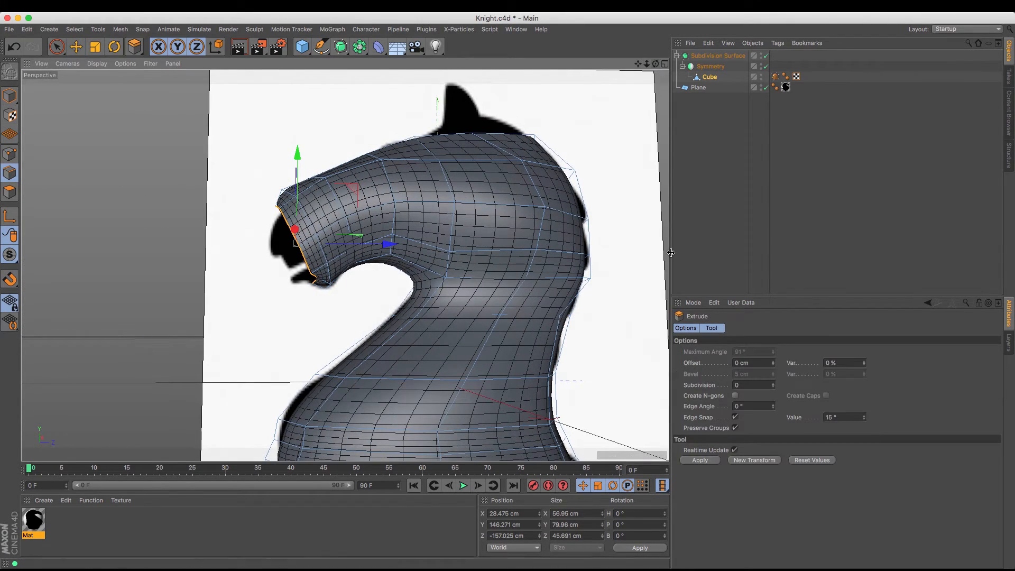
{"action": "left_click", "coordinate": [755, 460]}
{"action": "left_click", "coordinate": [76, 47]}
{"action": "left_click_drag", "start_coordinate": [138, 121], "coordinate": [124, 135]}
Scale the new front rim down to about 53 cm in Y and 36 cm in Z
{"action": "key", "text": "t"}
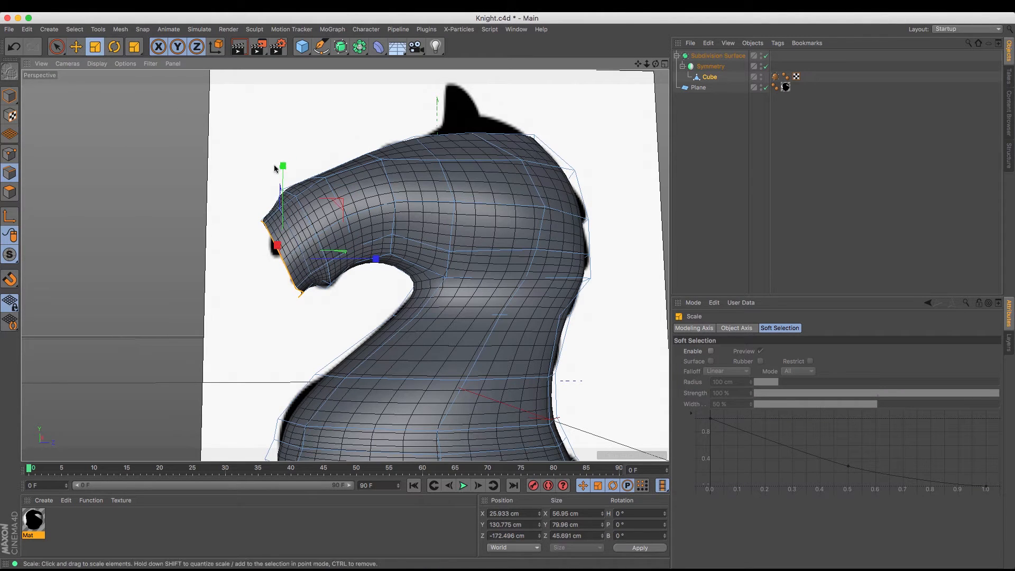
{"action": "left_click_drag", "start_coordinate": [283, 166], "coordinate": [284, 199]}
{"action": "left_click_drag", "start_coordinate": [377, 264], "coordinate": [357, 254]}
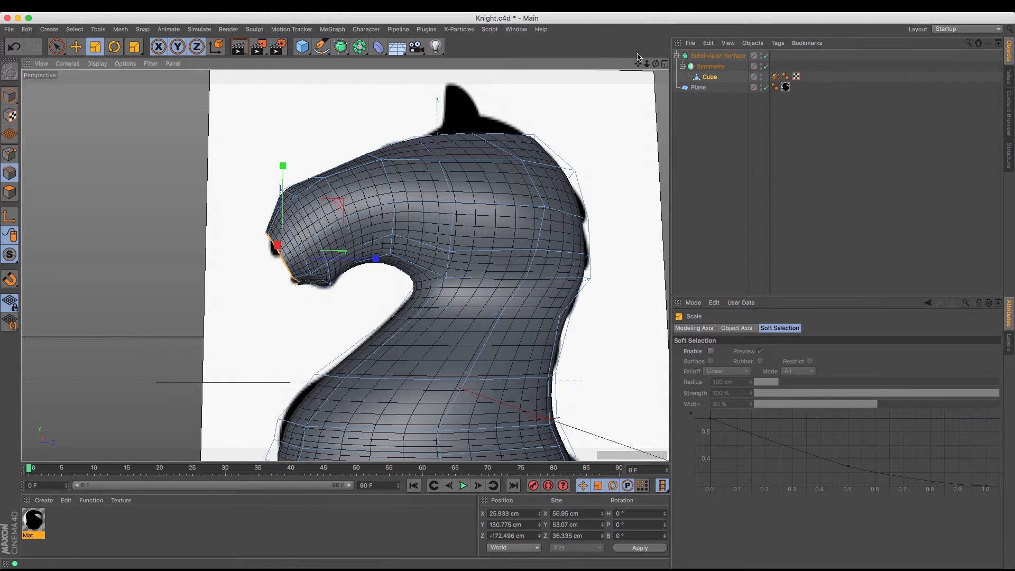
Move the muzzle rim's outer side point and its upper inner point inward along X towards the head's center
{"action": "mouse_move", "coordinate": [656, 64]}
{"action": "left_mouse_down"}
{"action": "mouse_move", "coordinate": [652, 74]}
{"action": "mouse_move", "coordinate": [654, 58]}
{"action": "left_mouse_up"}
{"action": "left_click", "coordinate": [9, 154]}
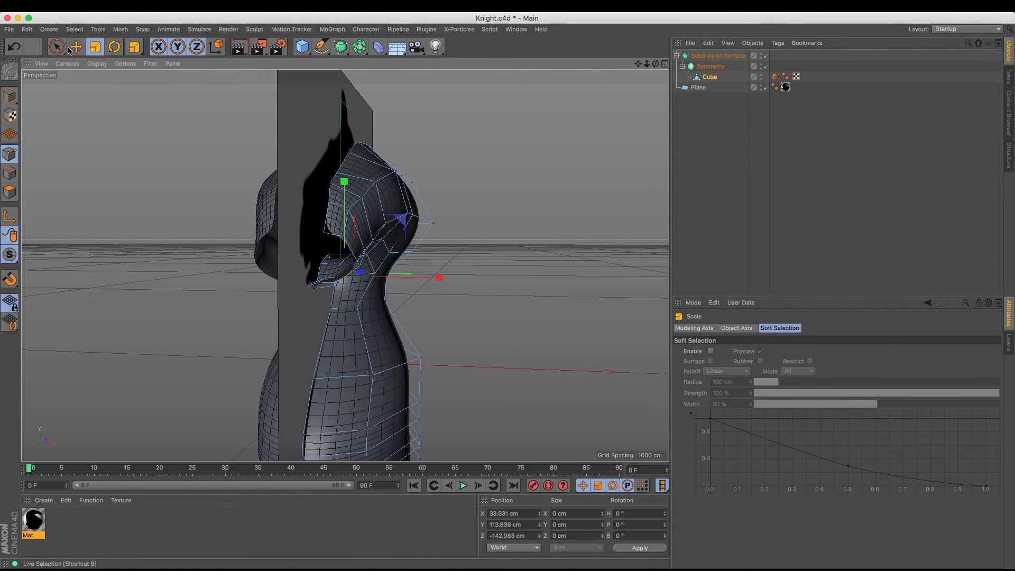
{"action": "key", "text": "e"}
{"action": "left_click", "coordinate": [359, 265]}
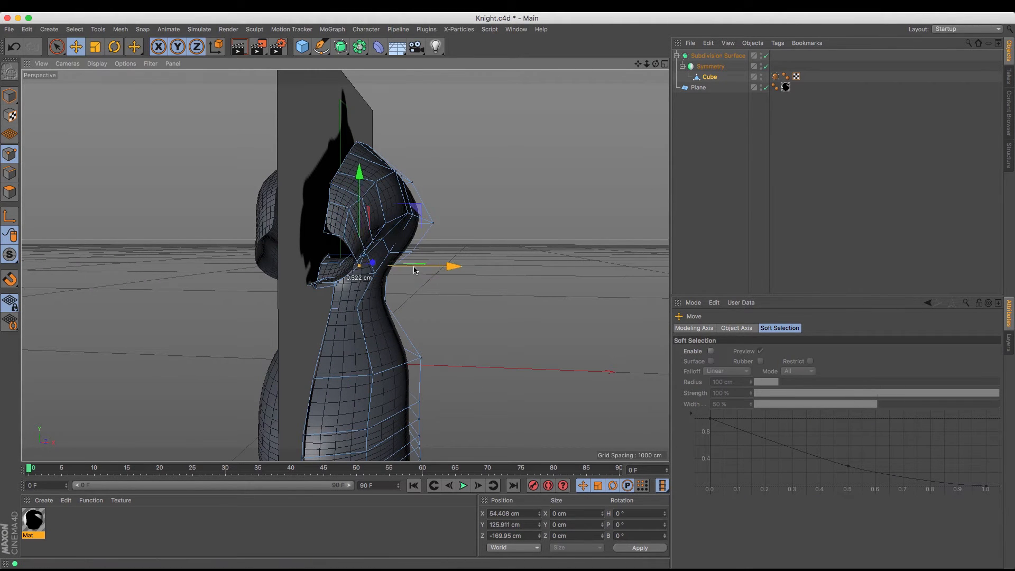
{"action": "left_click_drag", "start_coordinate": [415, 269], "coordinate": [399, 269]}
{"action": "left_click", "coordinate": [343, 237]}
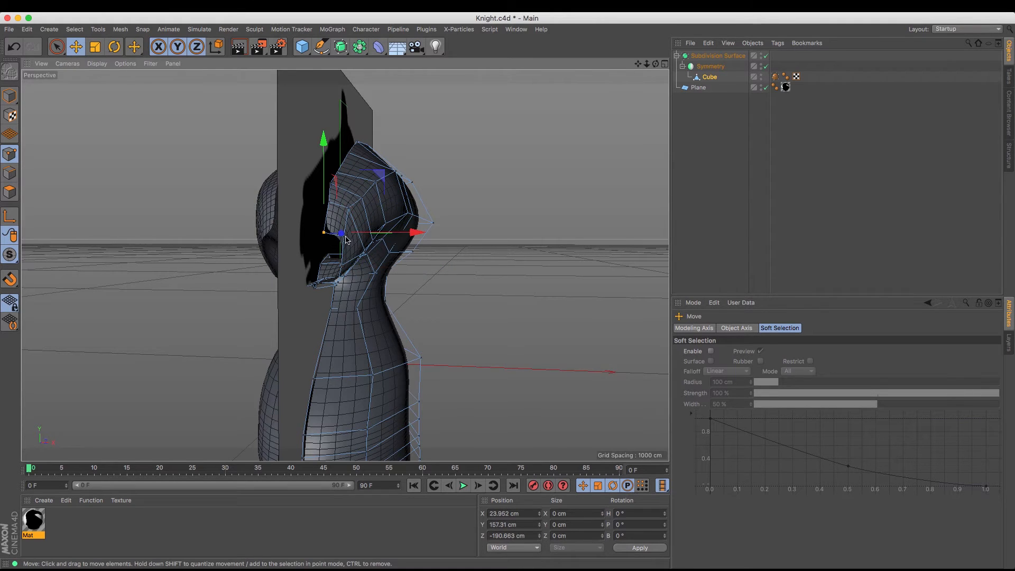
{"action": "left_click_drag", "start_coordinate": [435, 245], "coordinate": [425, 244]}
Move the muzzle rim's lower point inward and slightly up to about X 25 cm, Y 114 cm
{"action": "mouse_move", "coordinate": [656, 64]}
{"action": "left_mouse_down"}
{"action": "mouse_move", "coordinate": [697, 65]}
{"action": "mouse_move", "coordinate": [703, 113]}
{"action": "mouse_move", "coordinate": [648, 79]}
{"action": "mouse_move", "coordinate": [656, 49]}
{"action": "left_mouse_up"}
{"action": "left_click", "coordinate": [339, 285]}
{"action": "left_click_drag", "start_coordinate": [428, 274], "coordinate": [422, 276]}
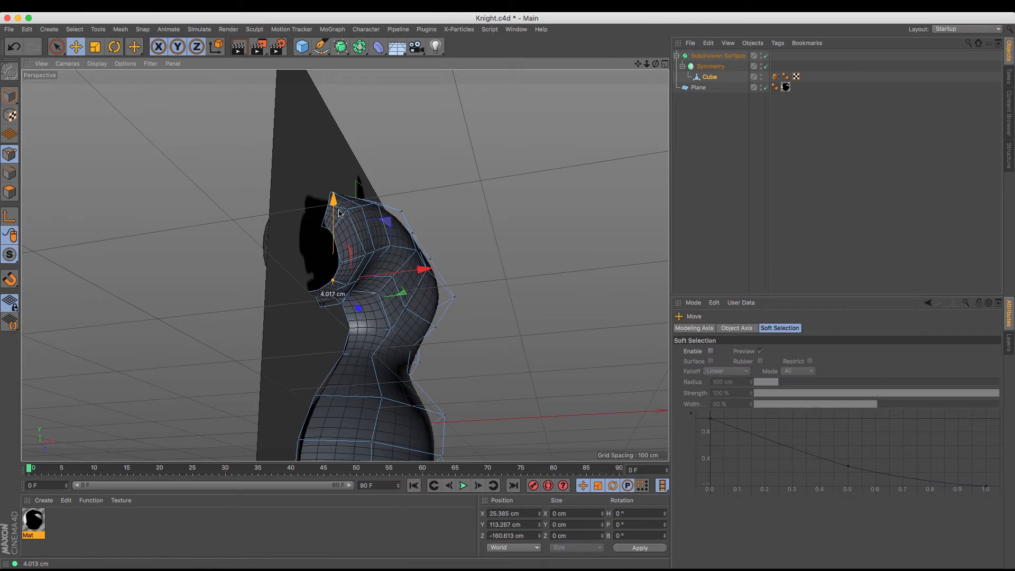
{"action": "left_click_drag", "start_coordinate": [336, 218], "coordinate": [336, 213]}
Hide the reference plane so the opening along the top of the head can be worked on
{"action": "left_click_drag", "start_coordinate": [656, 64], "coordinate": [680, 146]}
{"action": "left_click_drag", "start_coordinate": [345, 265], "coordinate": [658, 63]}
{"action": "left_click", "coordinate": [767, 89]}
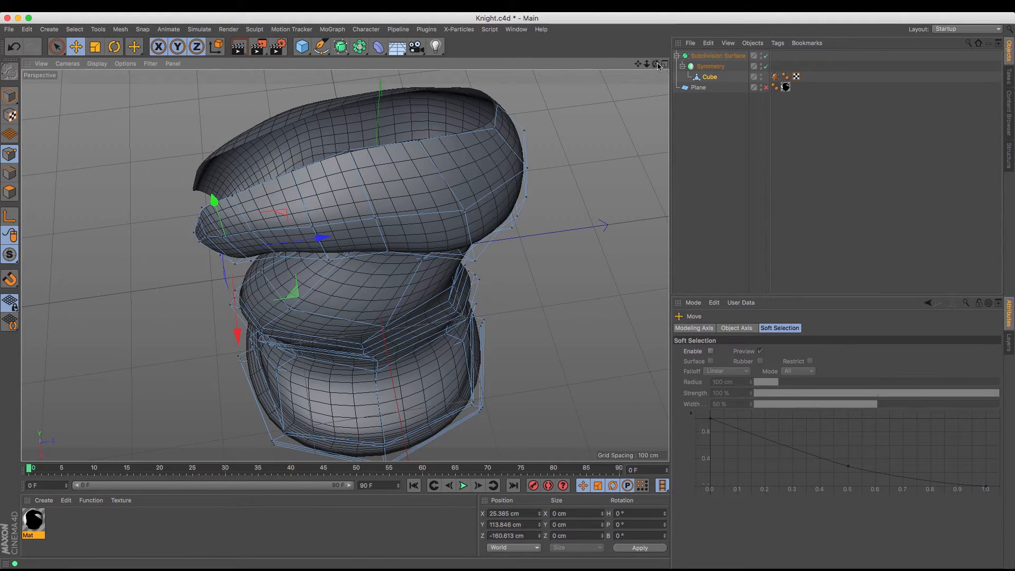
{"action": "left_click_drag", "start_coordinate": [659, 64], "coordinate": [345, 265]}
{"action": "left_click_drag", "start_coordinate": [641, 64], "coordinate": [345, 265]}
Select the row of edges along one side of the head's top opening and extrude it inward to about X 0.9 cm
{"action": "left_click", "coordinate": [10, 173]}
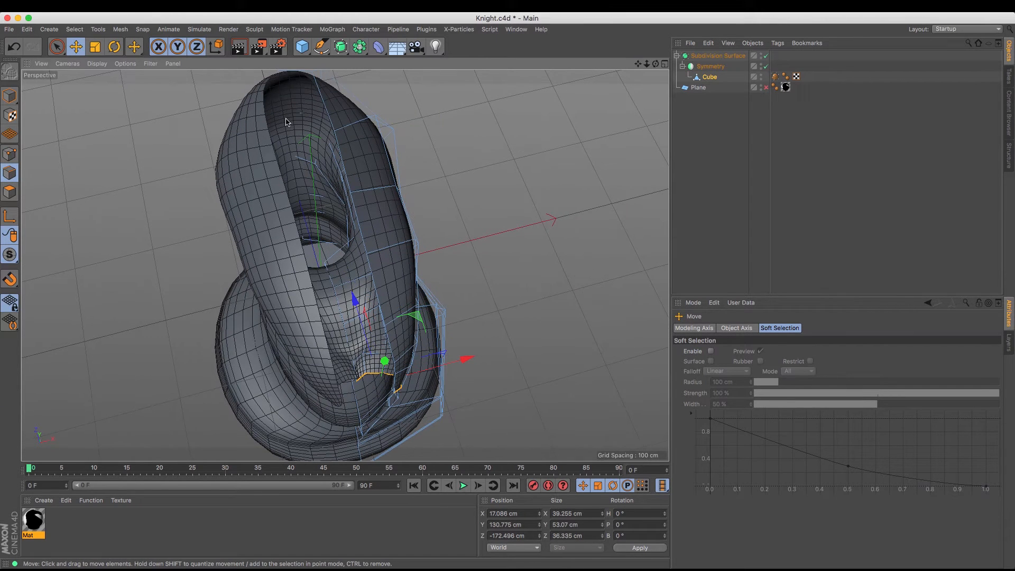
{"action": "left_click", "coordinate": [326, 108]}
{"action": "left_click", "coordinate": [343, 154], "text": "shift"}
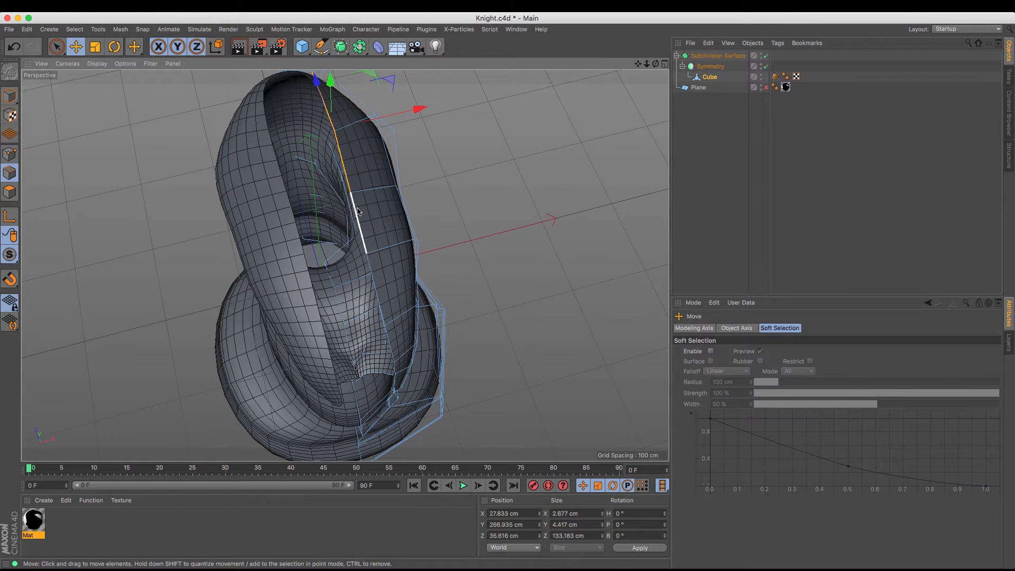
{"action": "left_click", "coordinate": [358, 211], "text": "shift"}
{"action": "left_click", "coordinate": [377, 296], "text": "shift"}
{"action": "left_click", "coordinate": [391, 347], "text": "shift"}
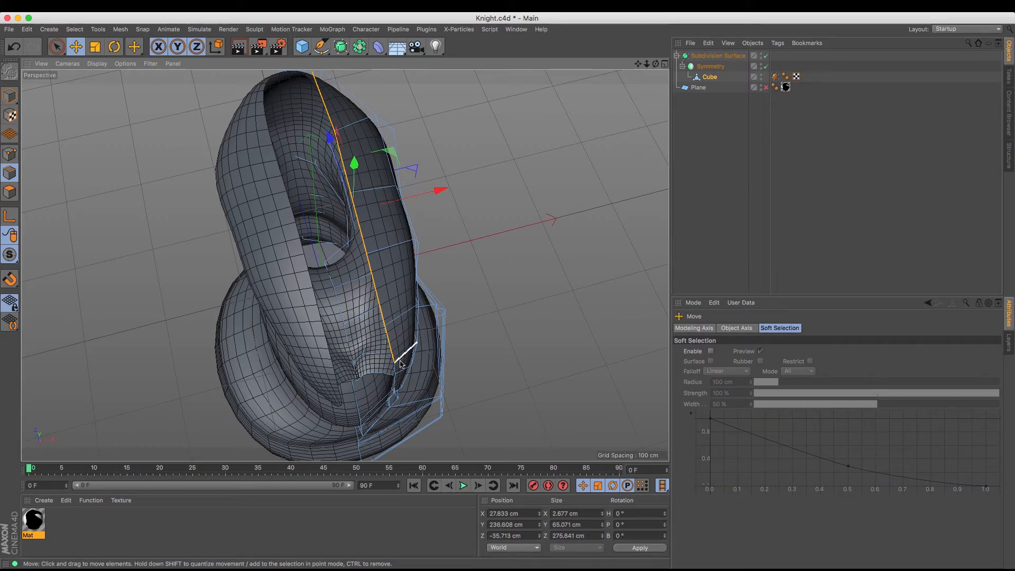
{"action": "left_click", "coordinate": [396, 370], "text": "shift"}
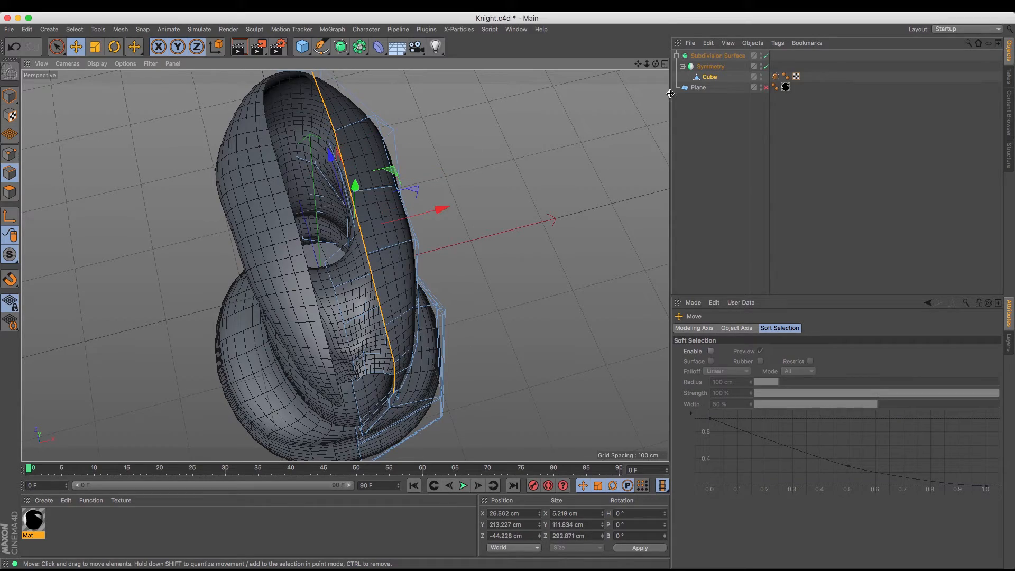
{"action": "left_click_drag", "start_coordinate": [655, 64], "coordinate": [591, 135]}
{"action": "key", "text": "m"}
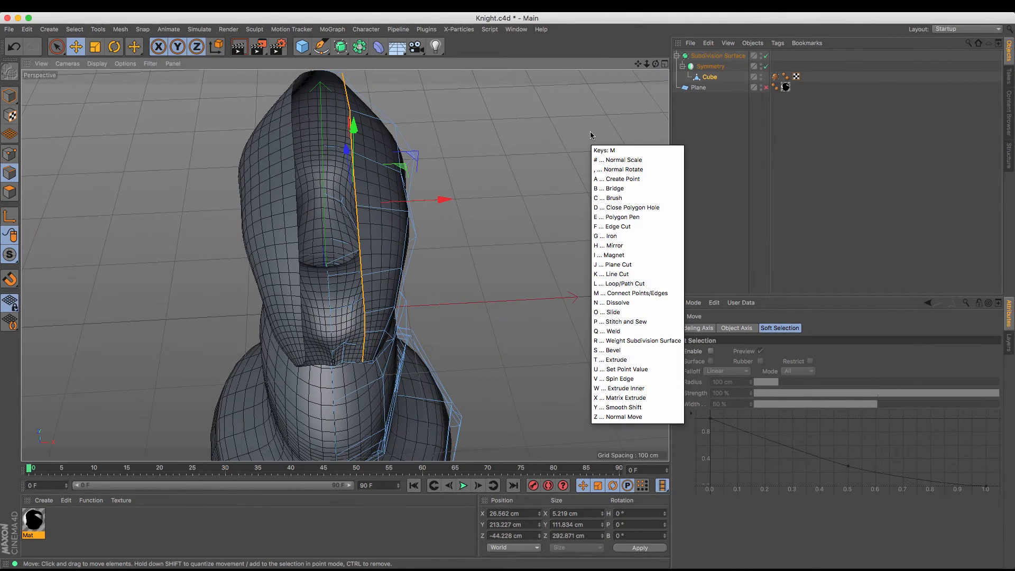
{"action": "key", "text": "s"}
{"action": "key", "text": "t"}
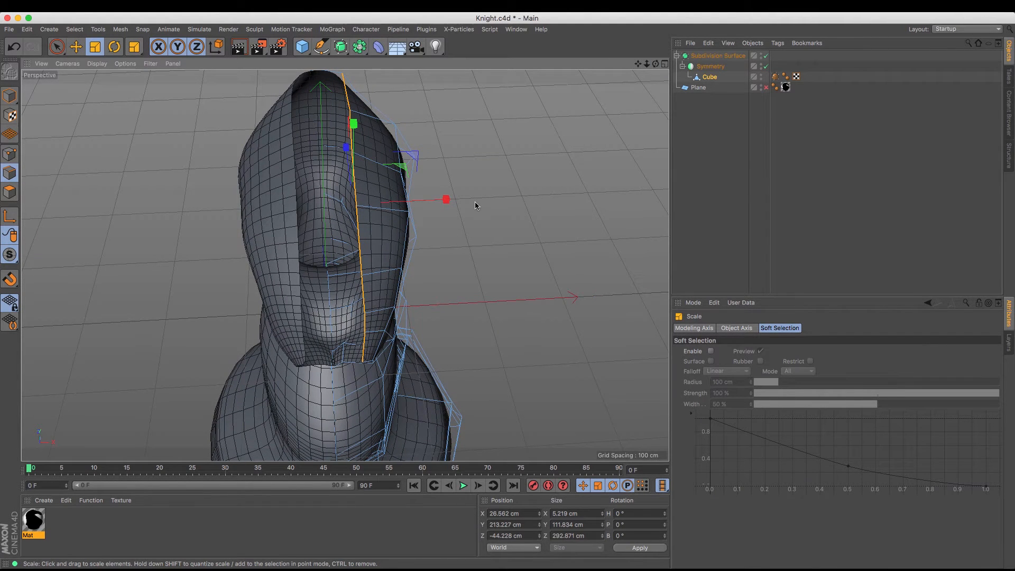
{"action": "key", "text": "m"}
{"action": "key", "text": "t"}
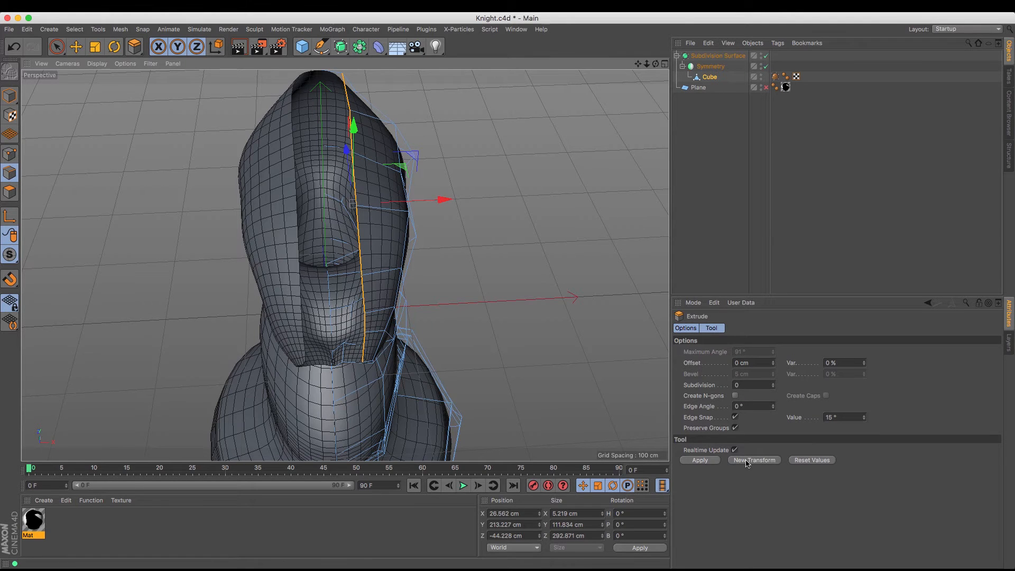
{"action": "left_click_drag", "start_coordinate": [476, 204], "coordinate": [418, 198]}
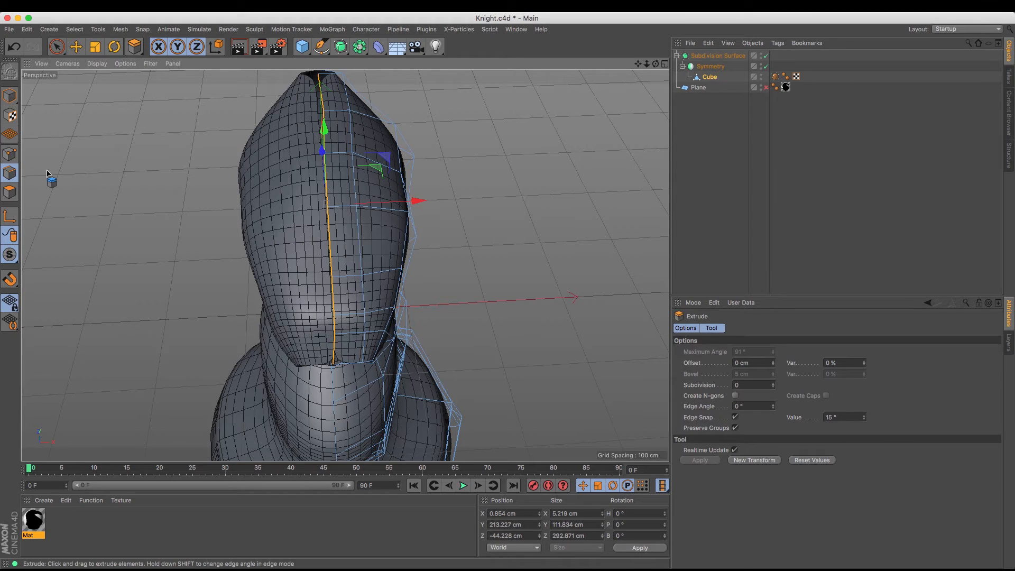
Try to flatten the extruded center edge row by scaling it along X
{"action": "left_click", "coordinate": [94, 47]}
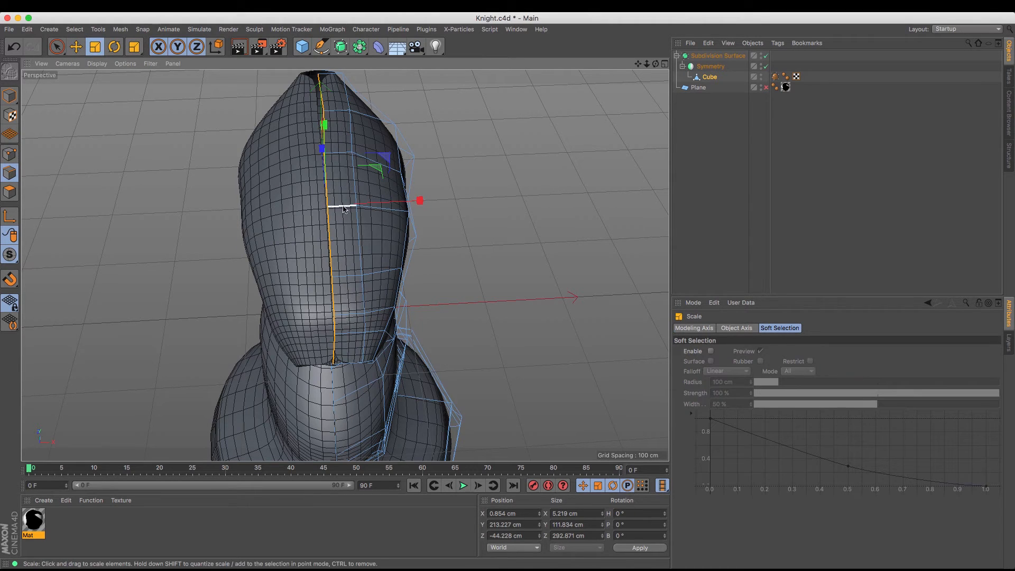
{"action": "left_click_drag", "start_coordinate": [423, 202], "coordinate": [328, 208]}
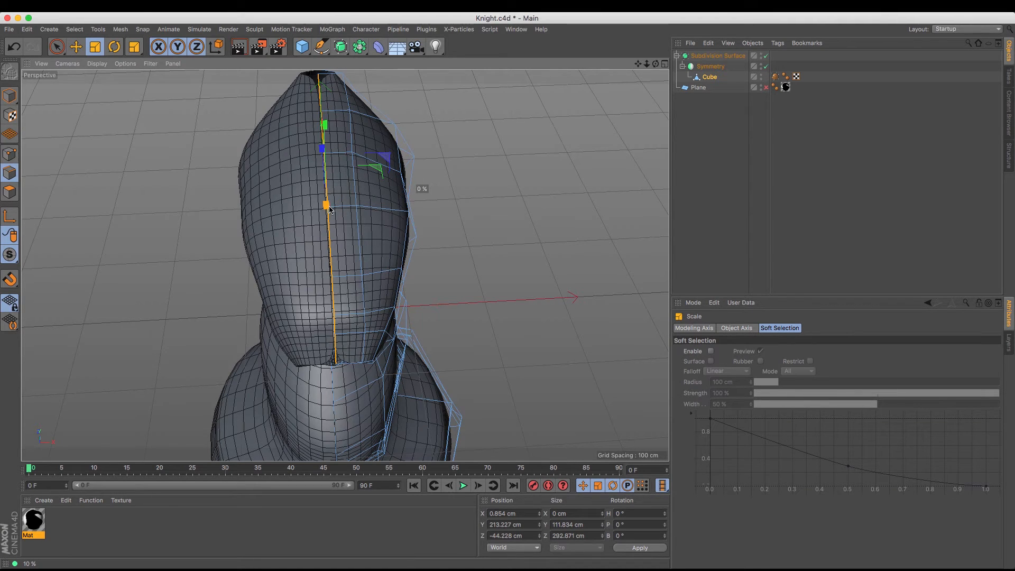
{"action": "left_click_drag", "start_coordinate": [329, 209], "coordinate": [490, 228]}
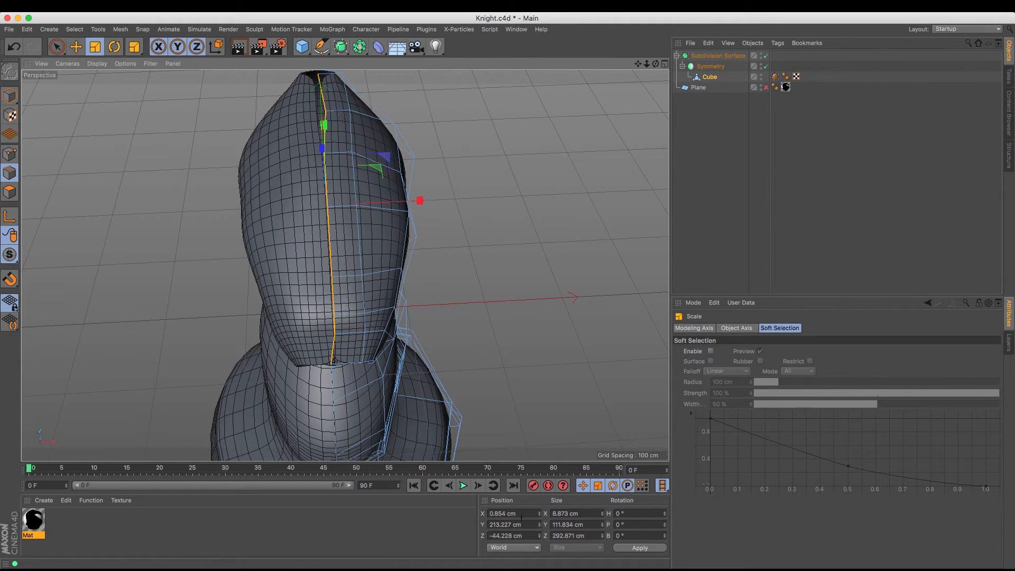
Select all points along the head's center edge row and scale them flat to 0 cm in X
{"action": "left_click", "coordinate": [10, 154]}
{"action": "left_click", "coordinate": [319, 74]}
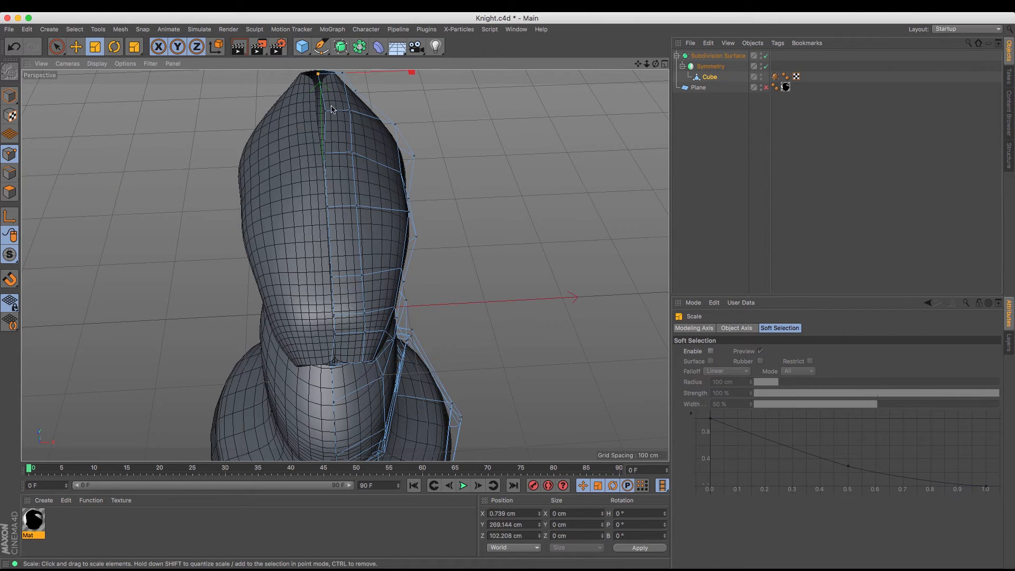
{"action": "left_click", "coordinate": [325, 154], "text": "shift"}
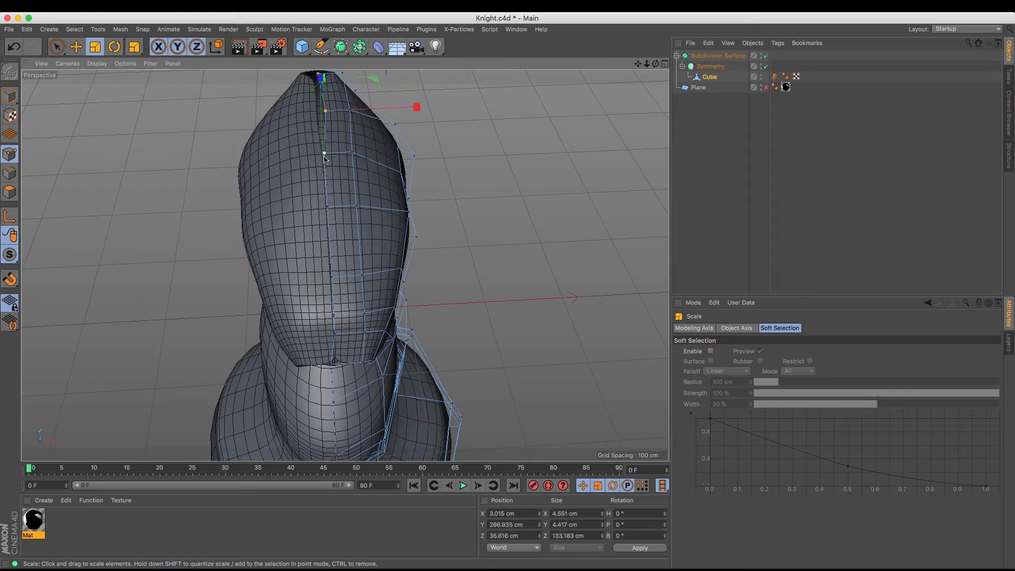
{"action": "left_click", "coordinate": [328, 207], "text": "shift"}
{"action": "left_click", "coordinate": [332, 277], "text": "shift"}
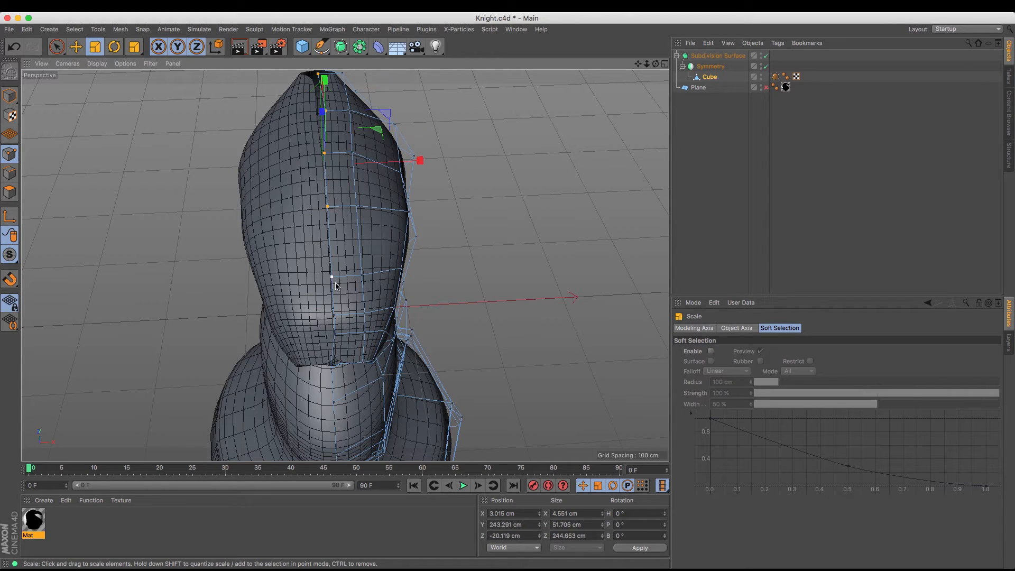
{"action": "left_click", "coordinate": [335, 317], "text": "shift"}
{"action": "left_click", "coordinate": [336, 335], "text": "shift"}
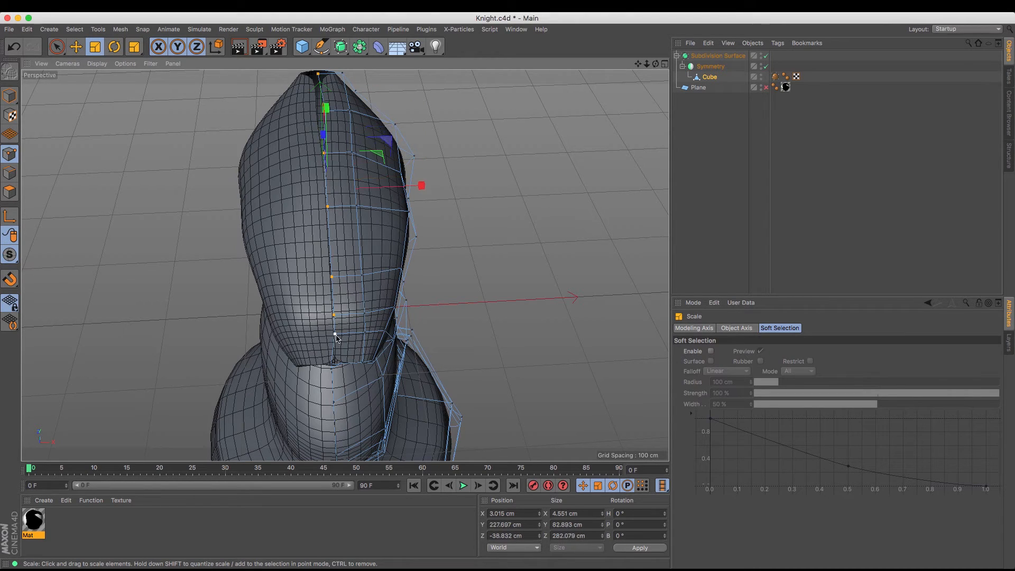
{"action": "left_click", "coordinate": [333, 363], "text": "shift"}
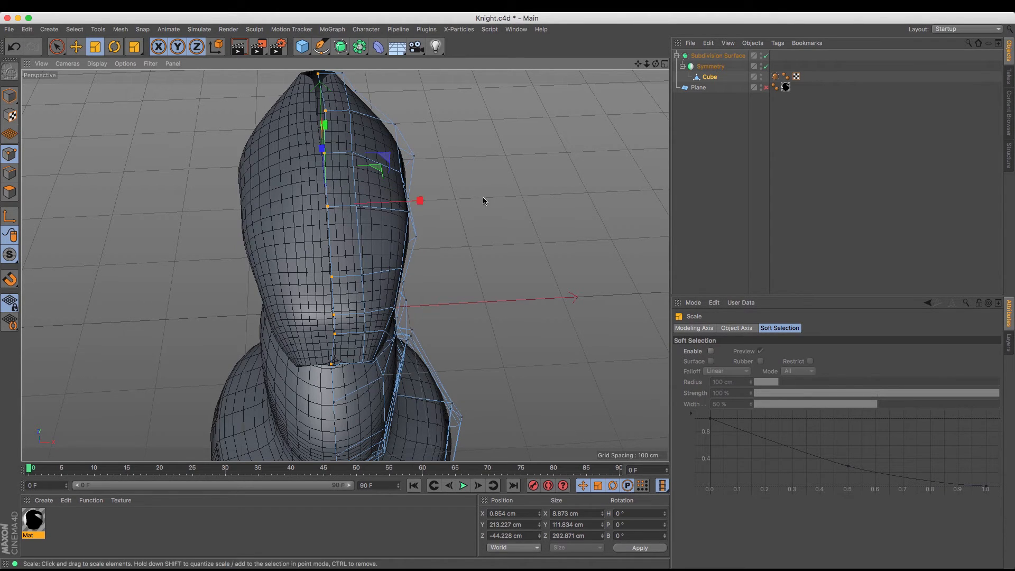
{"action": "left_click_drag", "start_coordinate": [421, 201], "coordinate": [331, 213]}
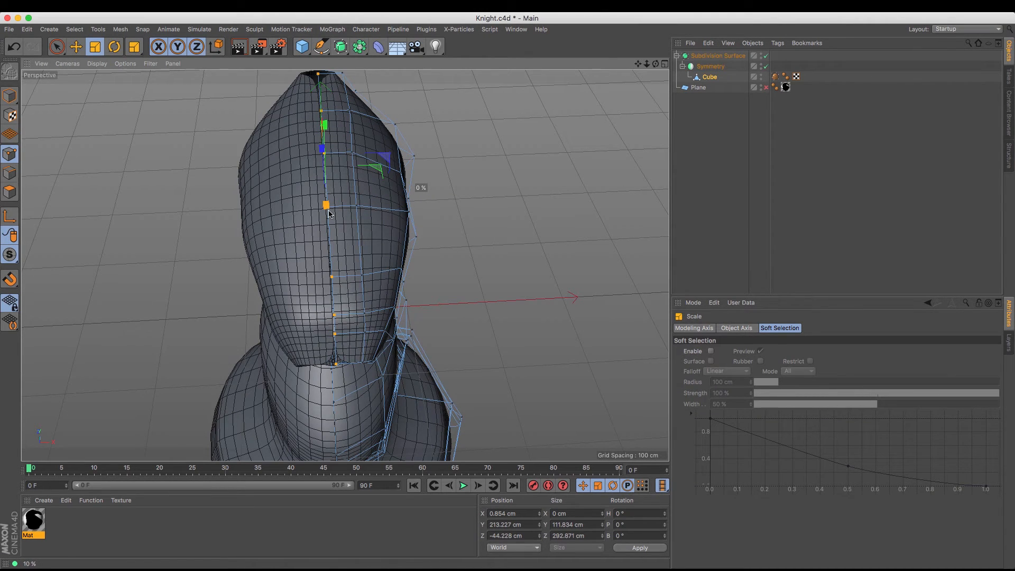
{"action": "left_click_drag", "start_coordinate": [329, 213], "coordinate": [329, 213]}
Set the center row's X position to 0 cm, return to whole-model editing and deselect the mesh
{"action": "mouse_move", "coordinate": [655, 64]}
{"action": "left_mouse_down"}
{"action": "mouse_move", "coordinate": [634, 69]}
{"action": "mouse_move", "coordinate": [655, 66]}
{"action": "left_mouse_up"}
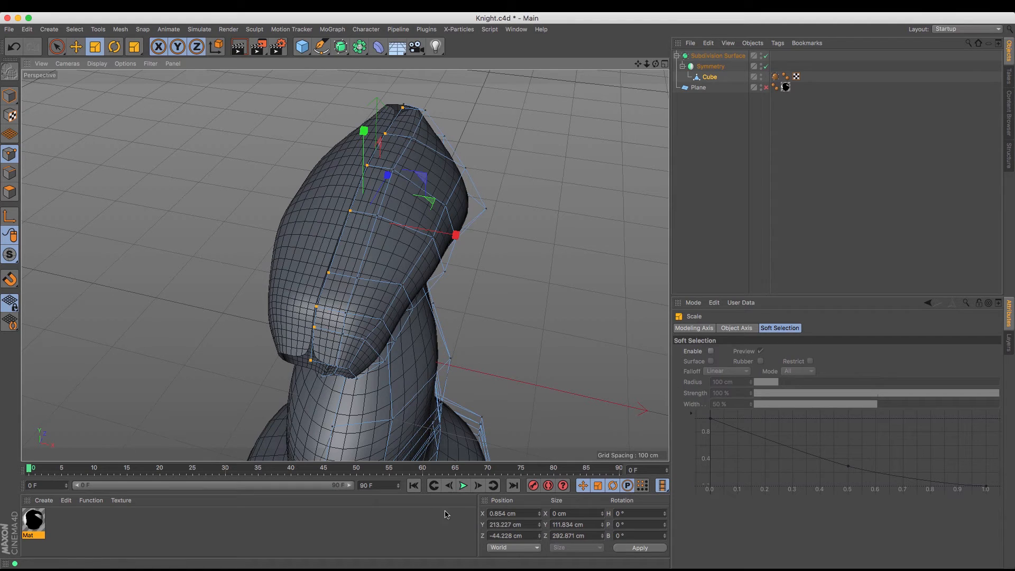
{"action": "left_click", "coordinate": [531, 516]}
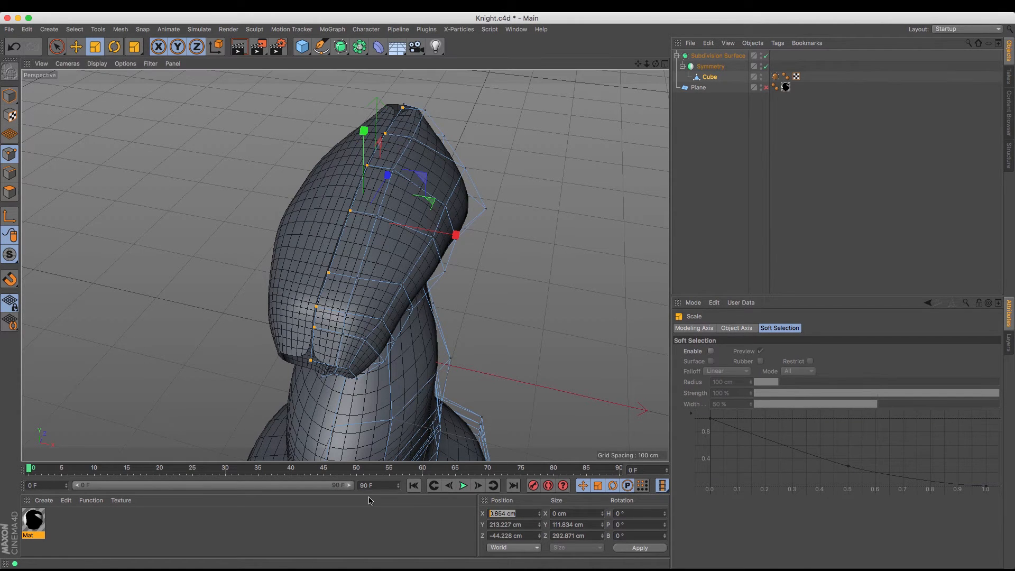
{"action": "key", "text": "Return"}
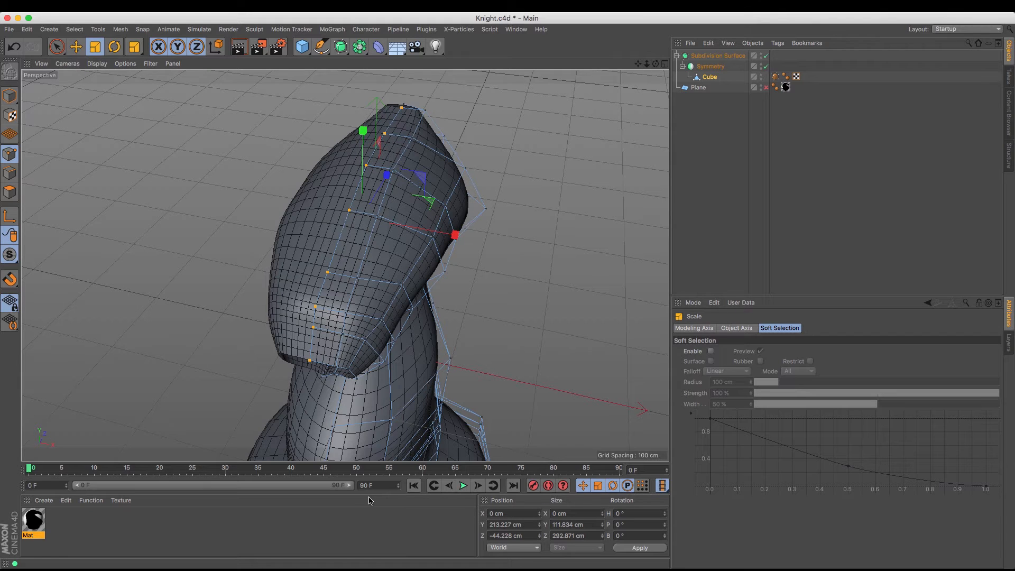
{"action": "left_click", "coordinate": [9, 95]}
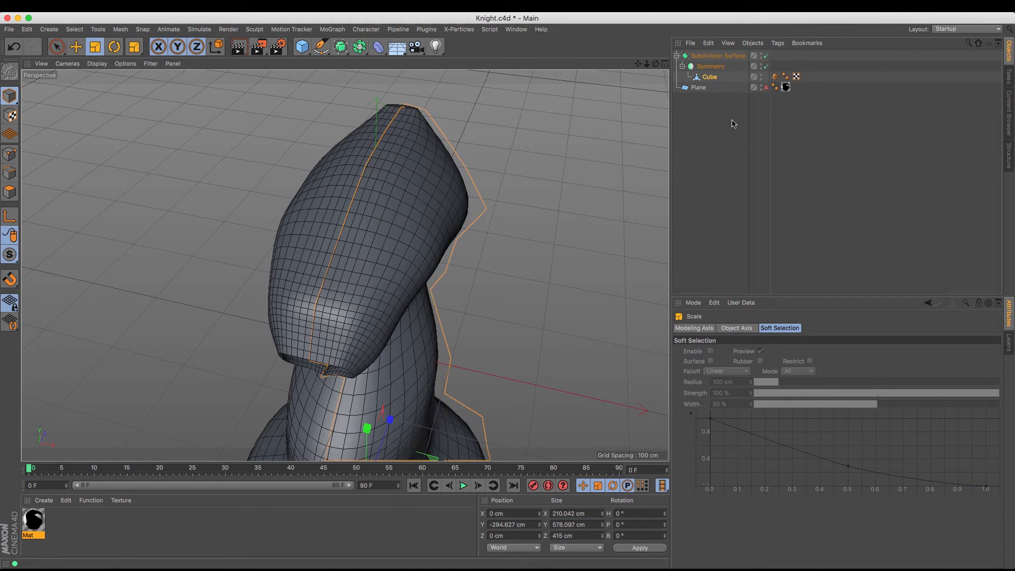
{"action": "left_click", "coordinate": [726, 145]}
Weld the two neighbouring center points at the back of the head onto the end point of the center row, closing the gap
{"action": "left_click_drag", "start_coordinate": [656, 64], "coordinate": [439, 161]}
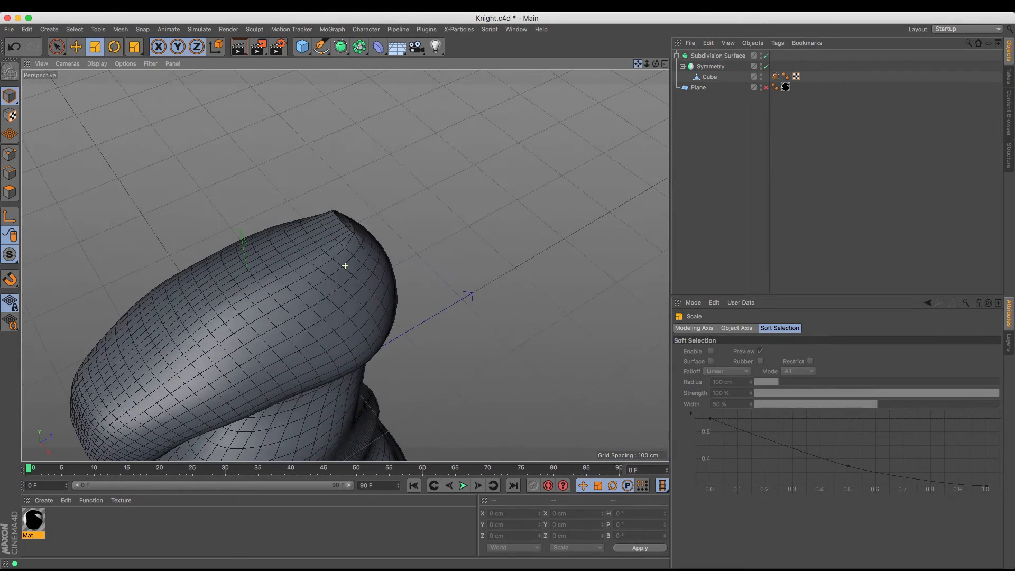
{"action": "left_click_drag", "start_coordinate": [508, 293], "coordinate": [509, 294]}
{"action": "left_click_drag", "start_coordinate": [656, 64], "coordinate": [571, 42]}
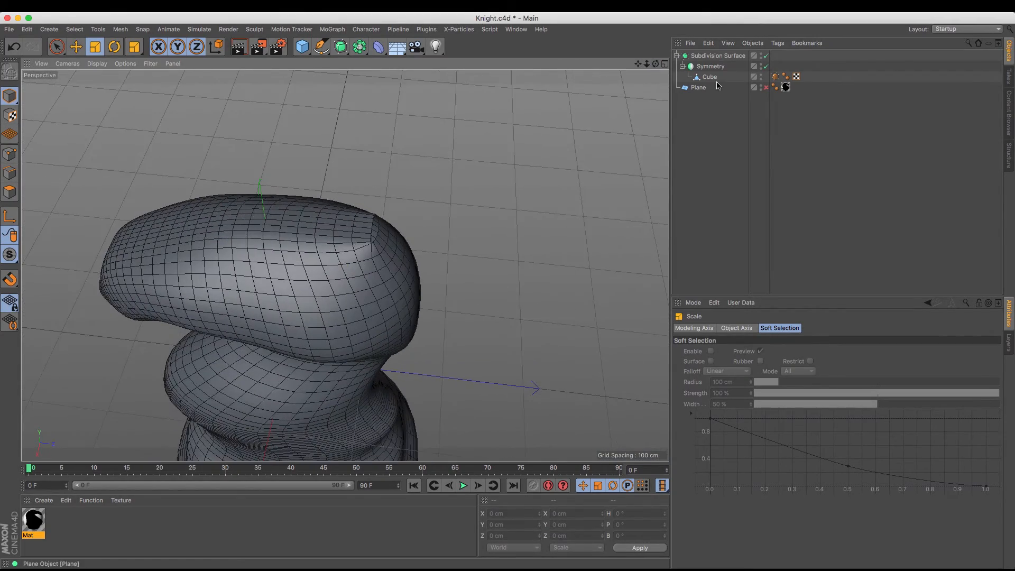
{"action": "left_click", "coordinate": [712, 78]}
{"action": "left_click", "coordinate": [10, 153]}
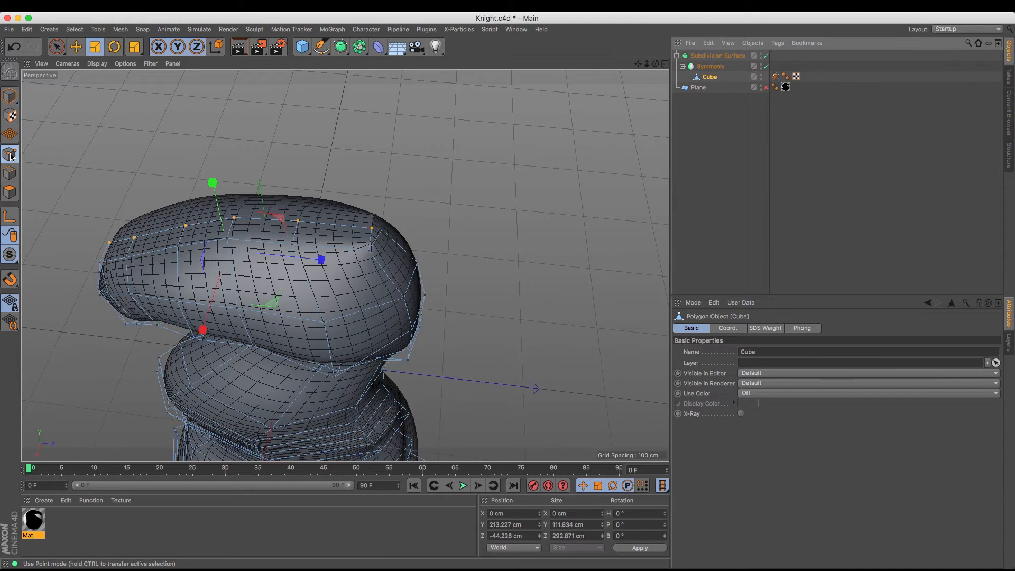
{"action": "left_click_drag", "start_coordinate": [648, 64], "coordinate": [651, 66]}
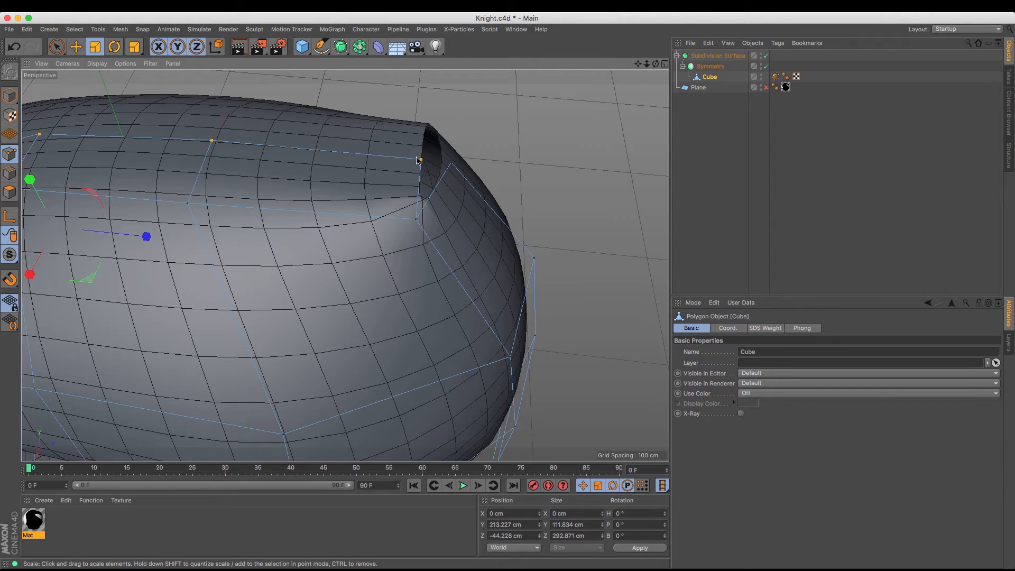
{"action": "left_click", "coordinate": [452, 164], "text": "shift"}
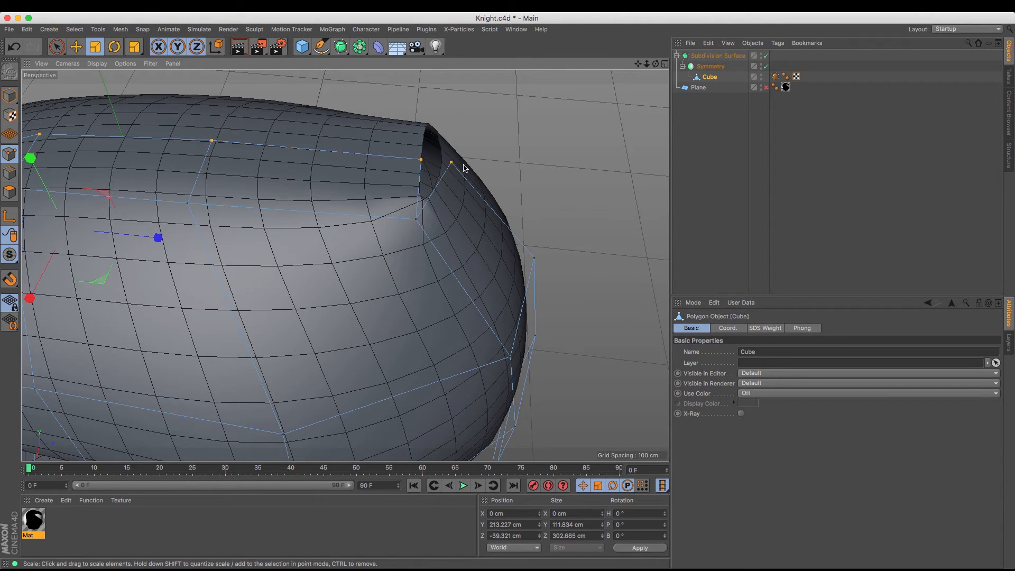
{"action": "left_click", "coordinate": [421, 160]}
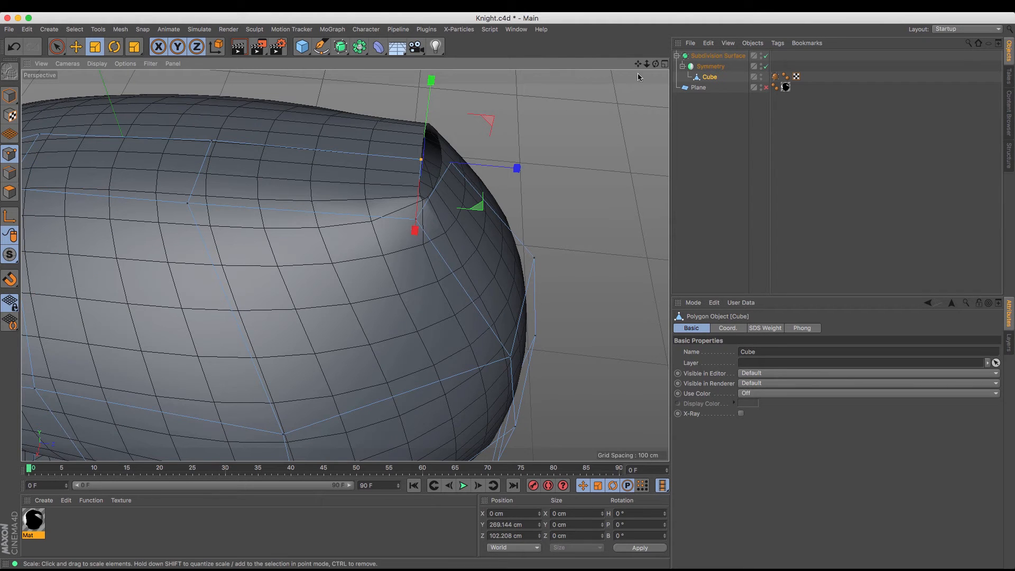
{"action": "left_click_drag", "start_coordinate": [656, 64], "coordinate": [600, 68]}
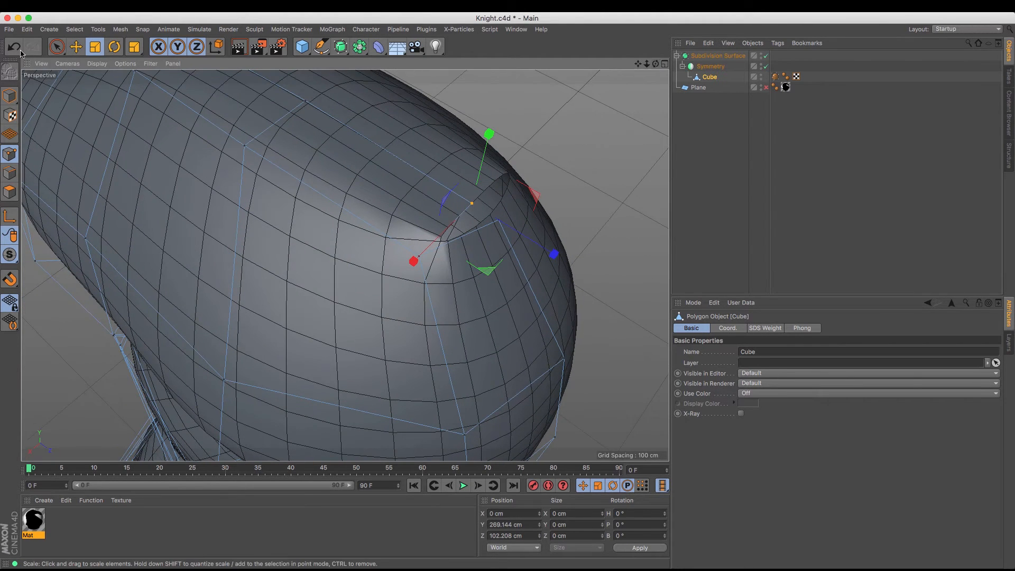
{"action": "left_click", "coordinate": [57, 47]}
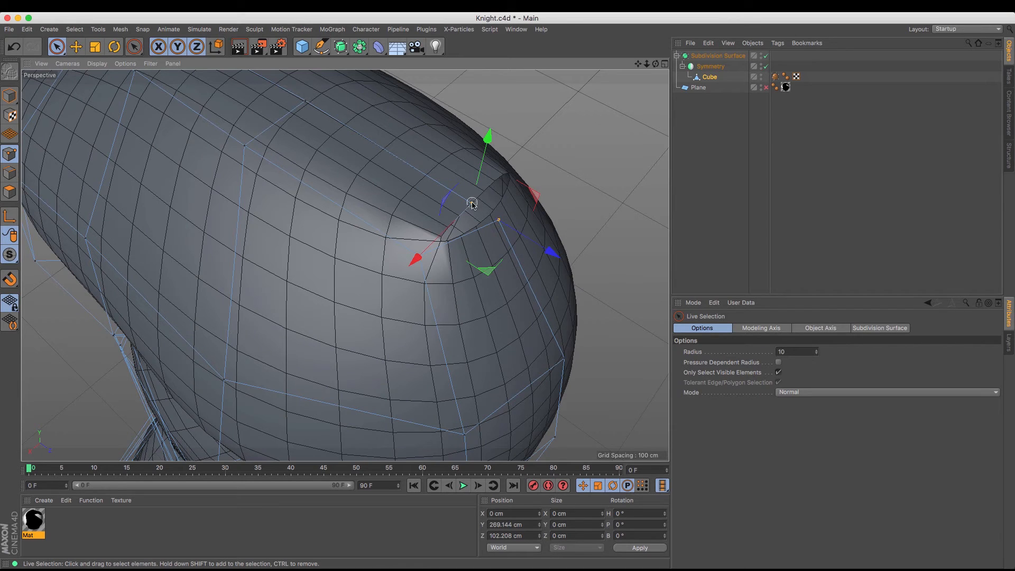
{"action": "left_click", "coordinate": [498, 220], "text": "shift"}
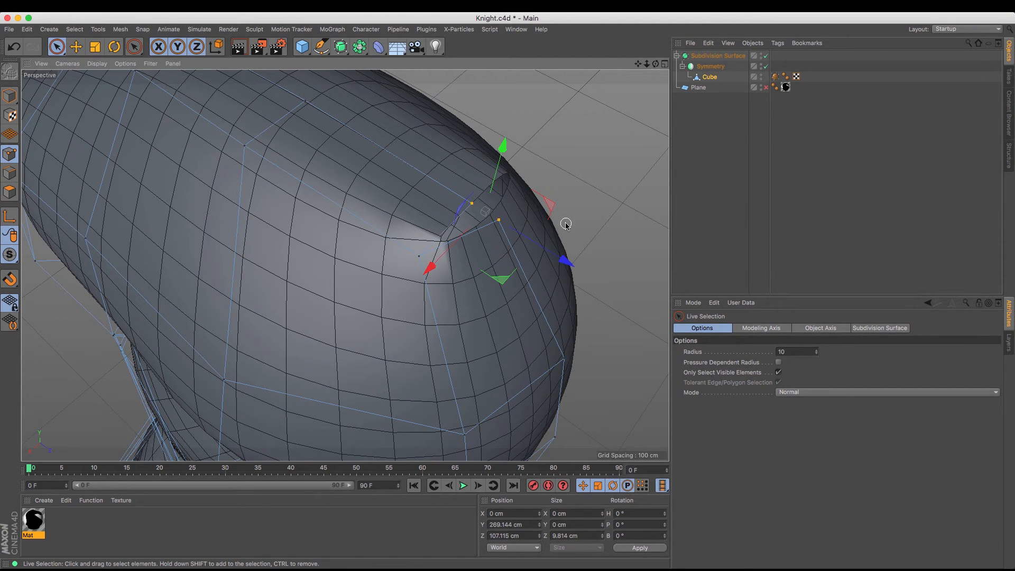
{"action": "key", "text": "m"}
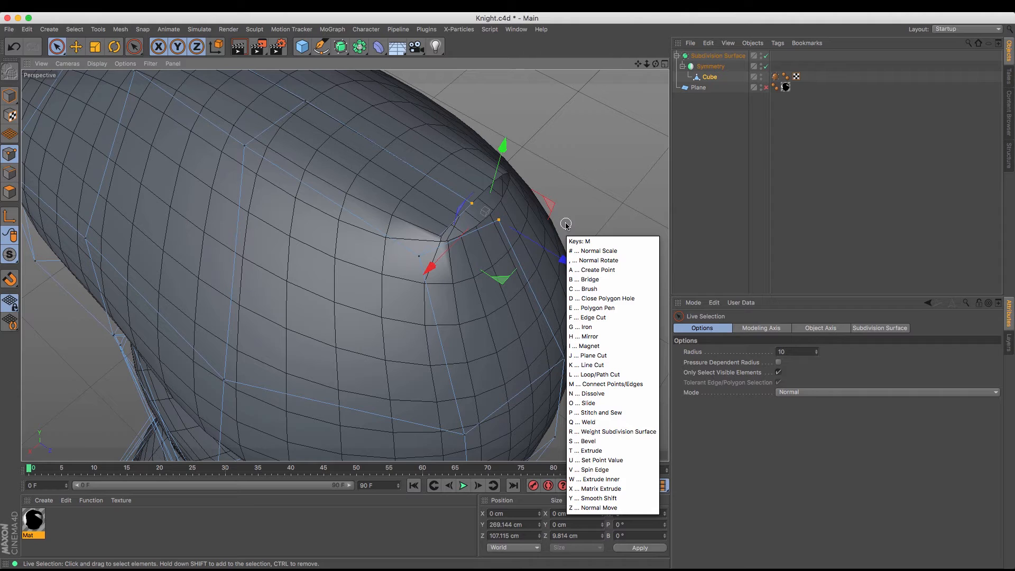
{"action": "key", "text": "q"}
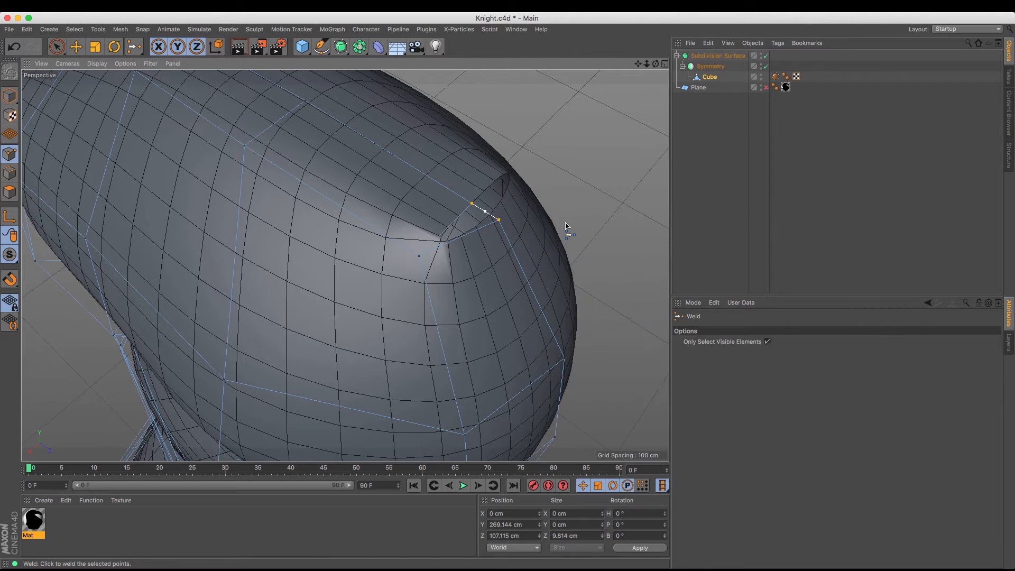
{"action": "left_click", "coordinate": [472, 207]}
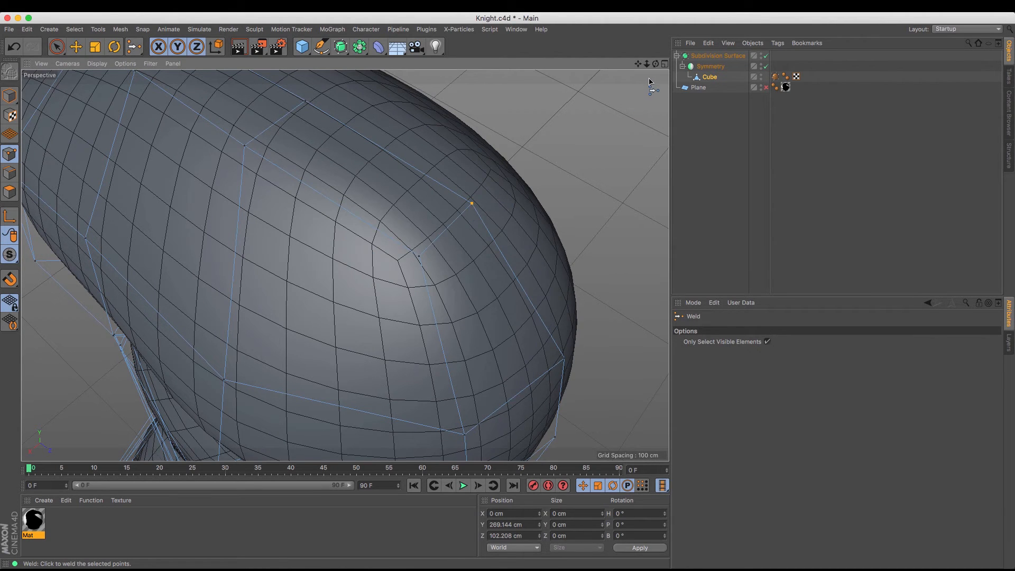
Raise the side point of the muzzle opening slightly and move its upper rim point inward to about X 18 cm
{"action": "scroll", "coordinate": [507, 294], "scroll_direction": "down", "scroll_amount": 5}
{"action": "left_click_drag", "start_coordinate": [656, 65], "coordinate": [708, 12]}
{"action": "left_click_drag", "start_coordinate": [344, 265], "coordinate": [320, 257], "text": "alt"}
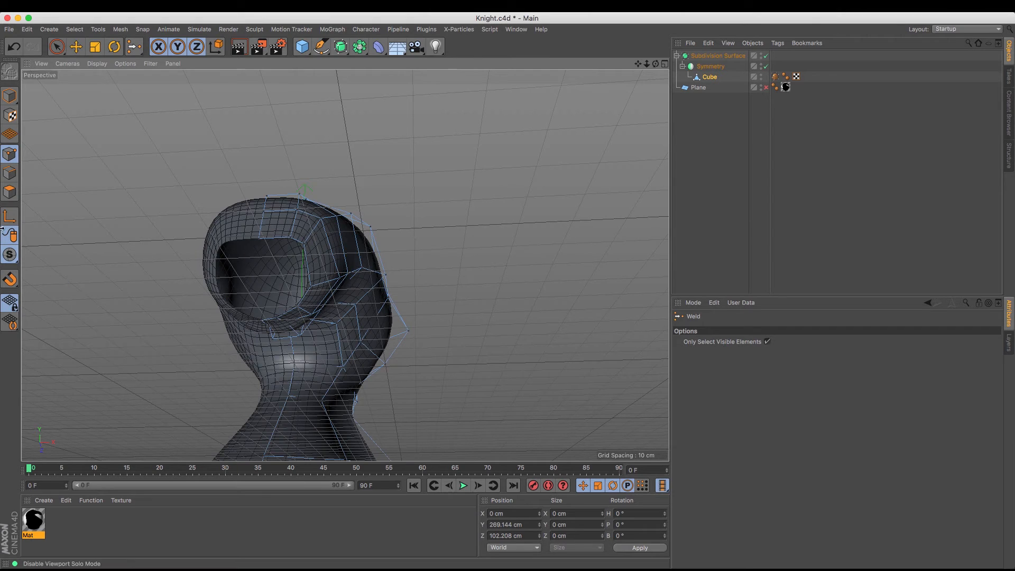
{"action": "key", "text": "e"}
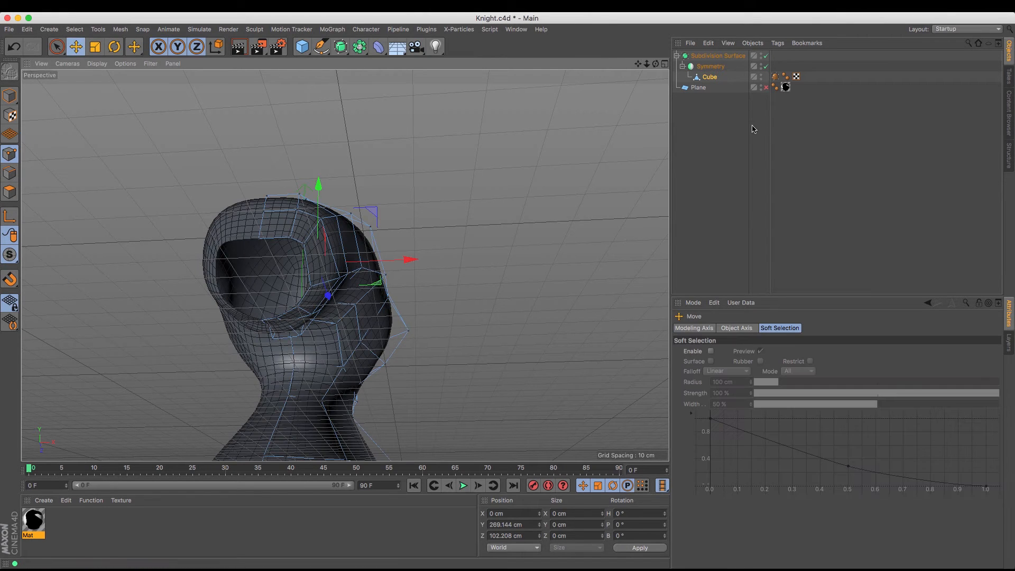
{"action": "left_click", "coordinate": [710, 77]}
{"action": "right_click_drag", "start_coordinate": [345, 265], "coordinate": [392, 265], "text": "alt"}
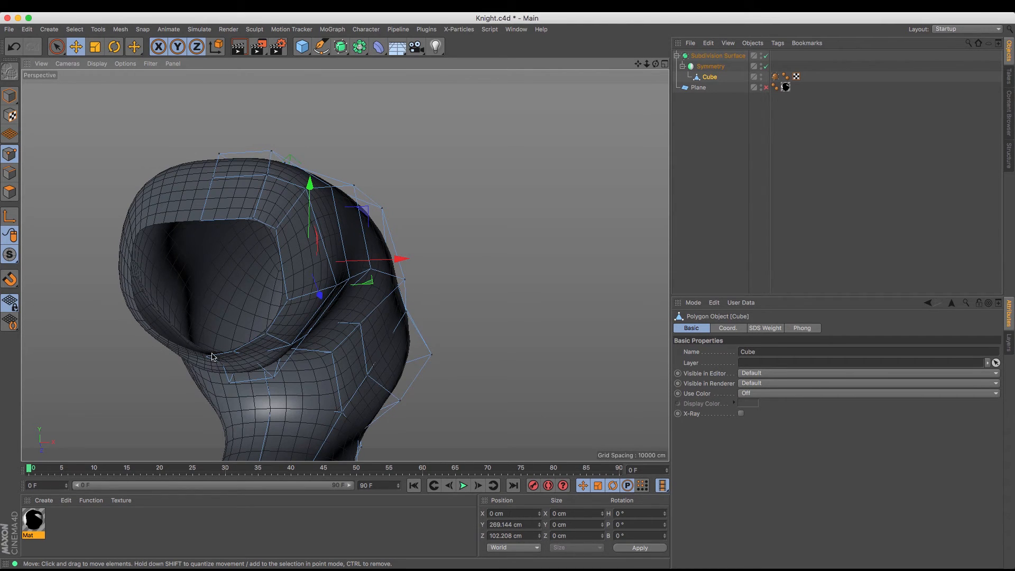
{"action": "left_click", "coordinate": [288, 301]}
{"action": "left_click_drag", "start_coordinate": [293, 255], "coordinate": [294, 244]}
{"action": "left_click", "coordinate": [253, 219]}
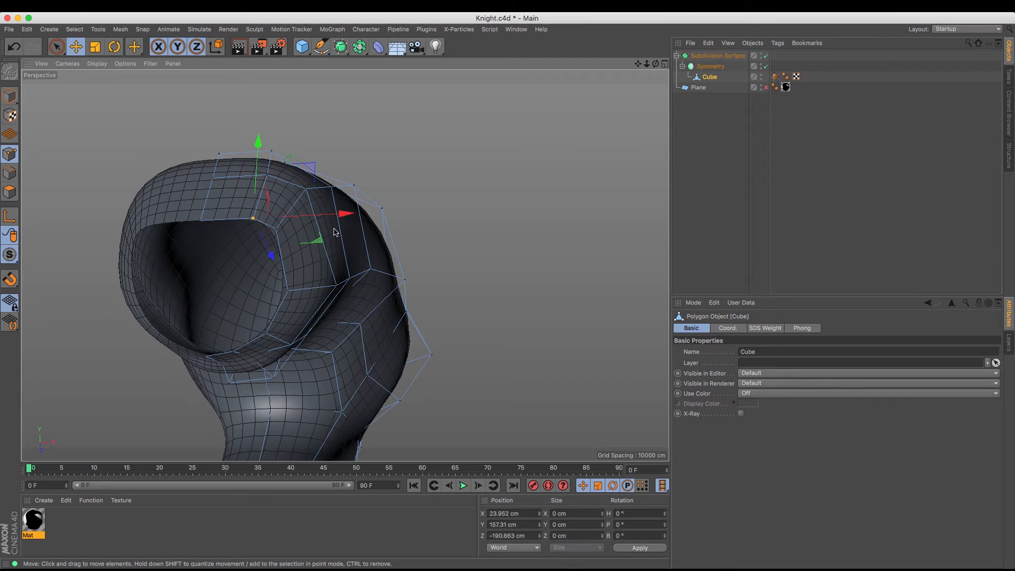
{"action": "left_click_drag", "start_coordinate": [343, 214], "coordinate": [328, 217]}
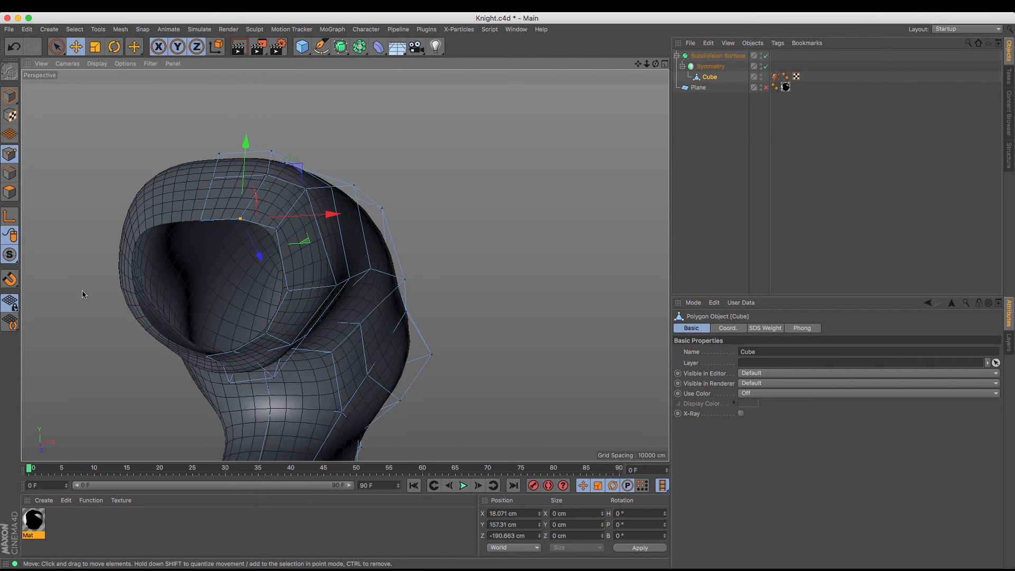
Move the center point of the muzzle opening's lower rim along X to about 0.4 cm
{"action": "left_click", "coordinate": [10, 173]}
{"action": "left_click", "coordinate": [222, 356]}
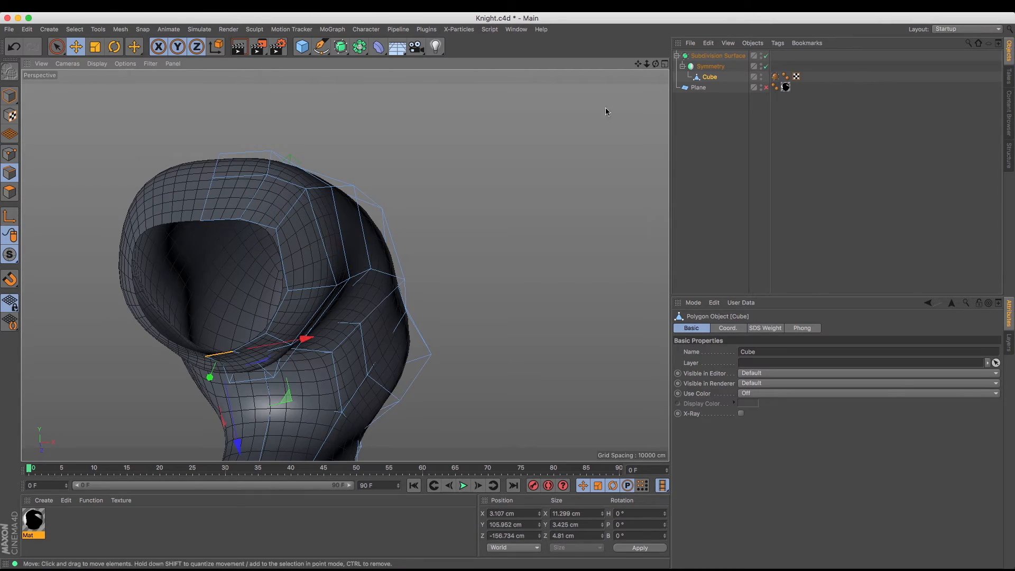
{"action": "left_click_drag", "start_coordinate": [656, 64], "coordinate": [599, 62]}
{"action": "left_click", "coordinate": [10, 154]}
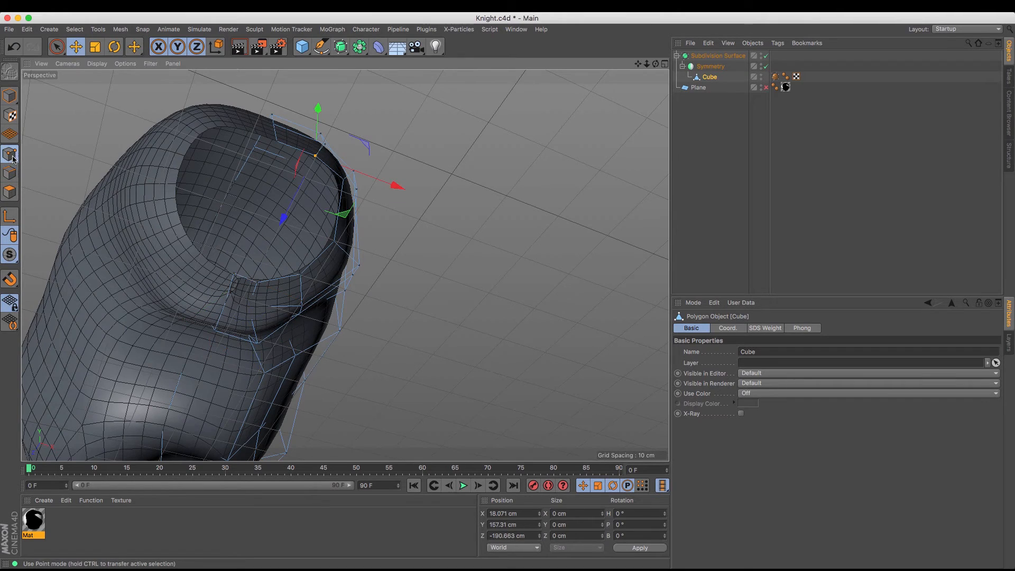
{"action": "left_click", "coordinate": [235, 275]}
{"action": "mouse_move", "coordinate": [314, 298]}
{"action": "left_mouse_down"}
{"action": "mouse_move", "coordinate": [276, 290]}
{"action": "mouse_move", "coordinate": [339, 311]}
{"action": "mouse_move", "coordinate": [314, 304]}
{"action": "left_mouse_up"}
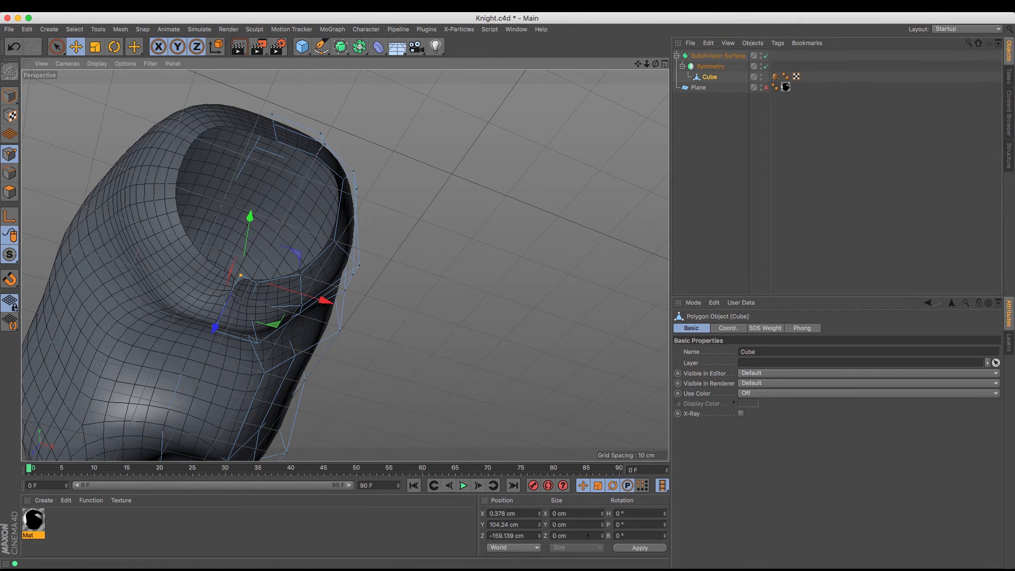
Try setting the lower rim center point's X position to 0 cm, and undo that change
{"action": "double_click", "coordinate": [530, 516]}
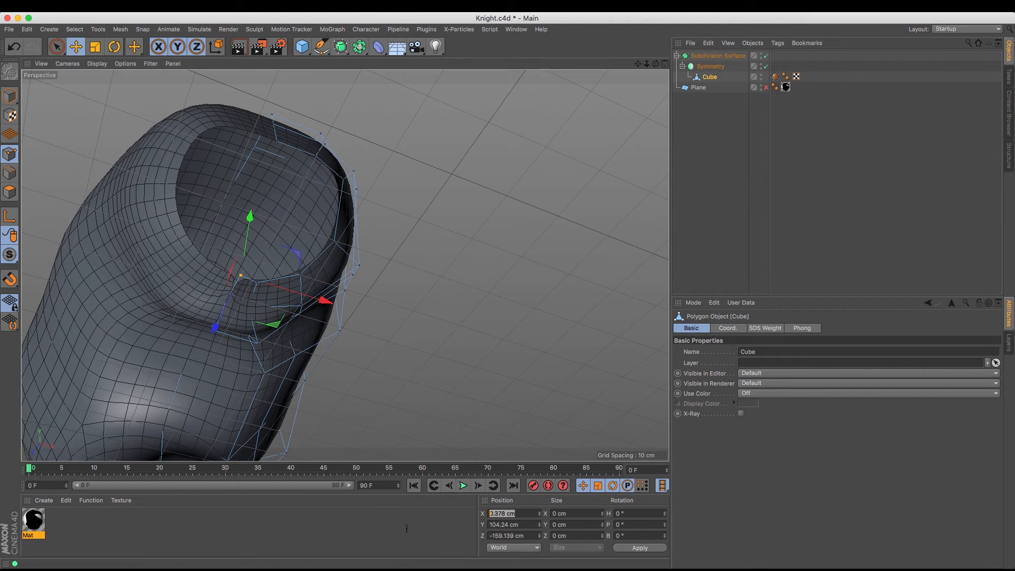
{"action": "type", "text": "0"}
{"action": "key", "text": "Return"}
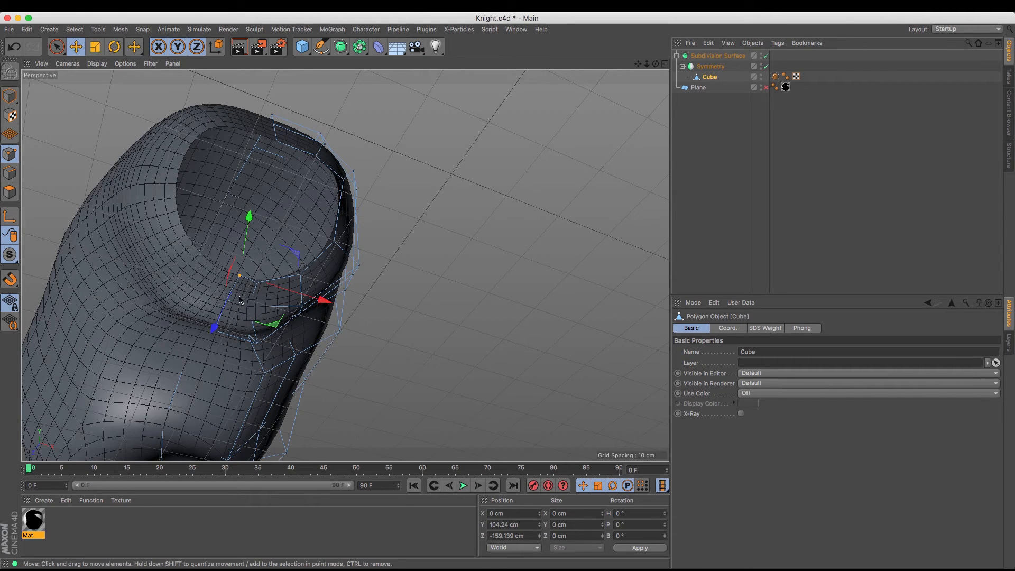
{"action": "scroll", "coordinate": [228, 260], "scroll_direction": "up", "scroll_amount": 8}
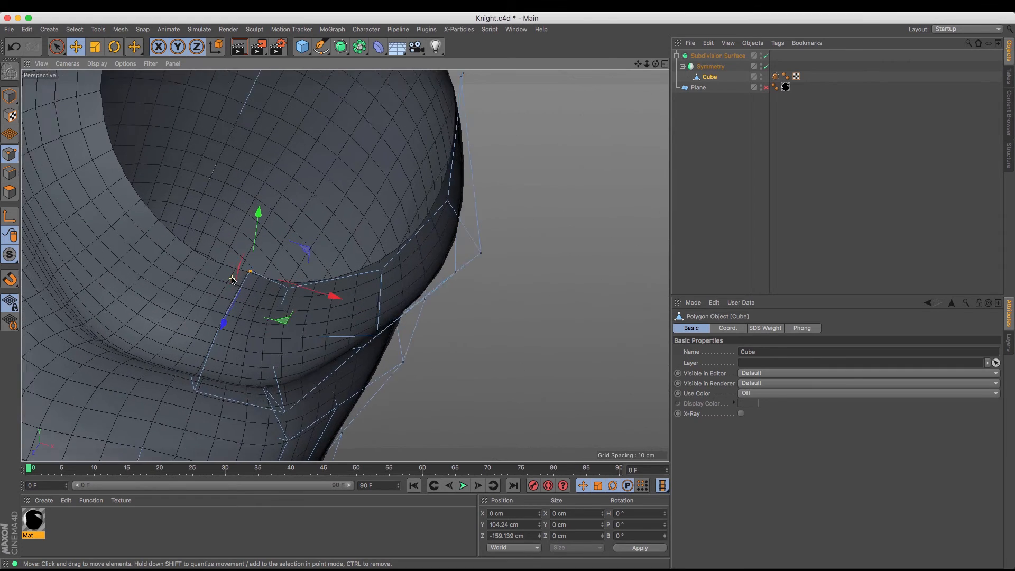
{"action": "left_click", "coordinate": [14, 47]}
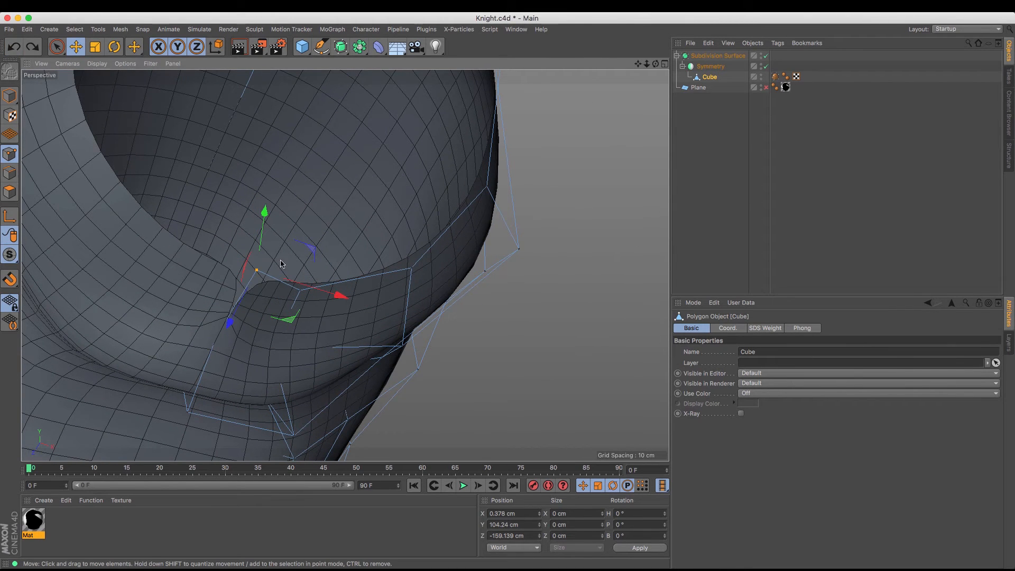
Shift the lower rim center point along X, set its X position to 0 cm and lower it slightly
{"action": "mouse_move", "coordinate": [341, 301]}
{"action": "left_mouse_down"}
{"action": "mouse_move", "coordinate": [256, 285]}
{"action": "mouse_move", "coordinate": [357, 302]}
{"action": "mouse_move", "coordinate": [336, 301]}
{"action": "left_mouse_up"}
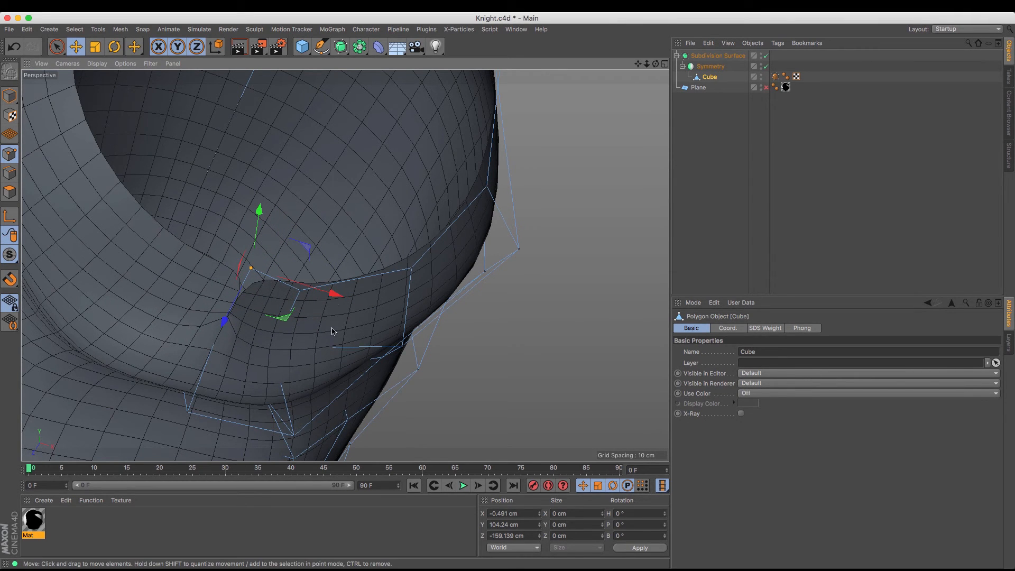
{"action": "left_click", "coordinate": [533, 515]}
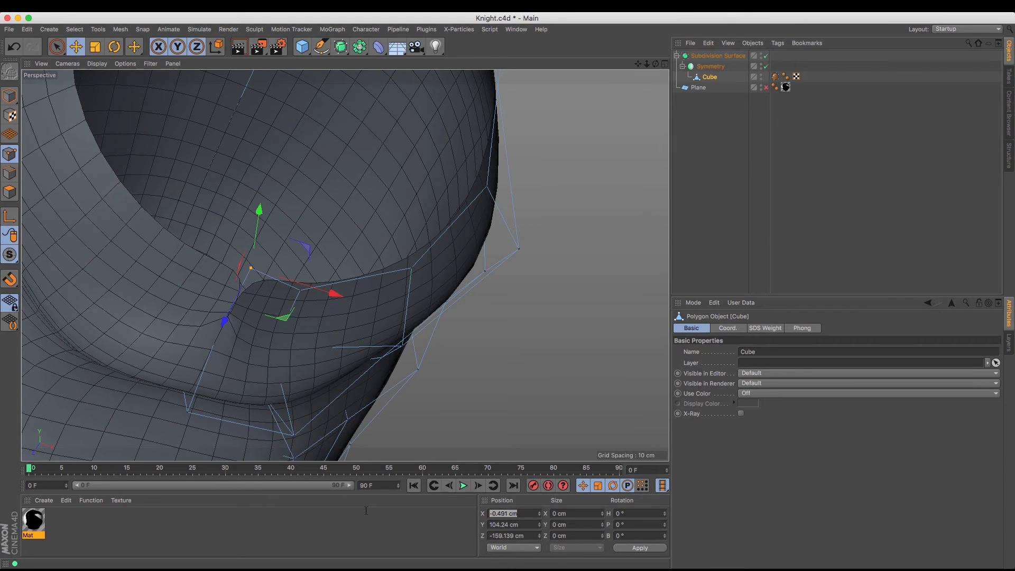
{"action": "type", "text": "0"}
{"action": "key", "text": "Return"}
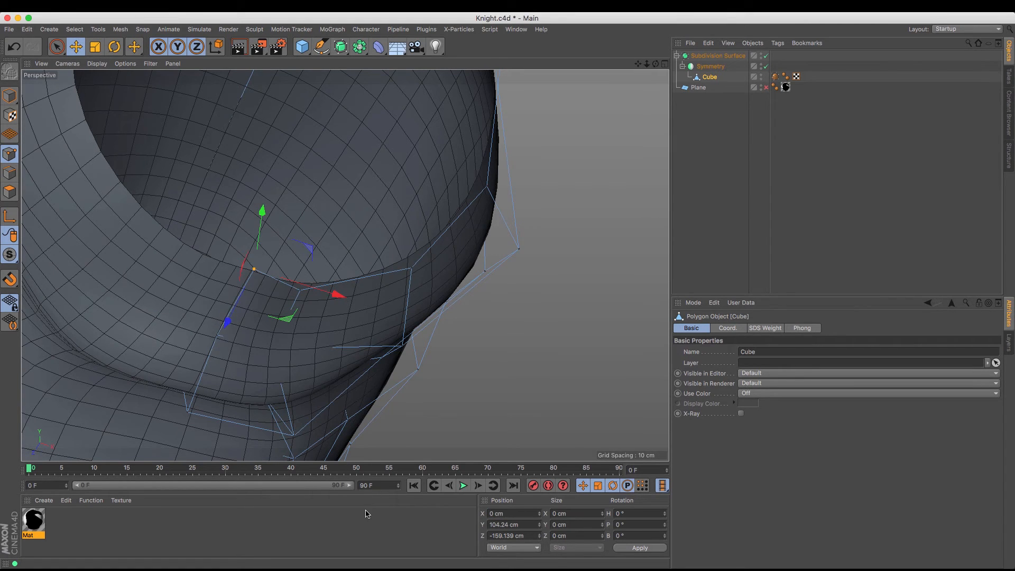
{"action": "left_click_drag", "start_coordinate": [262, 211], "coordinate": [262, 217]}
Extrude the upper and lower center edges of the muzzle opening with a 0 cm offset
{"action": "left_click_drag", "start_coordinate": [647, 64], "coordinate": [345, 266]}
{"action": "left_click_drag", "start_coordinate": [654, 65], "coordinate": [614, 88]}
{"action": "left_click", "coordinate": [10, 173]}
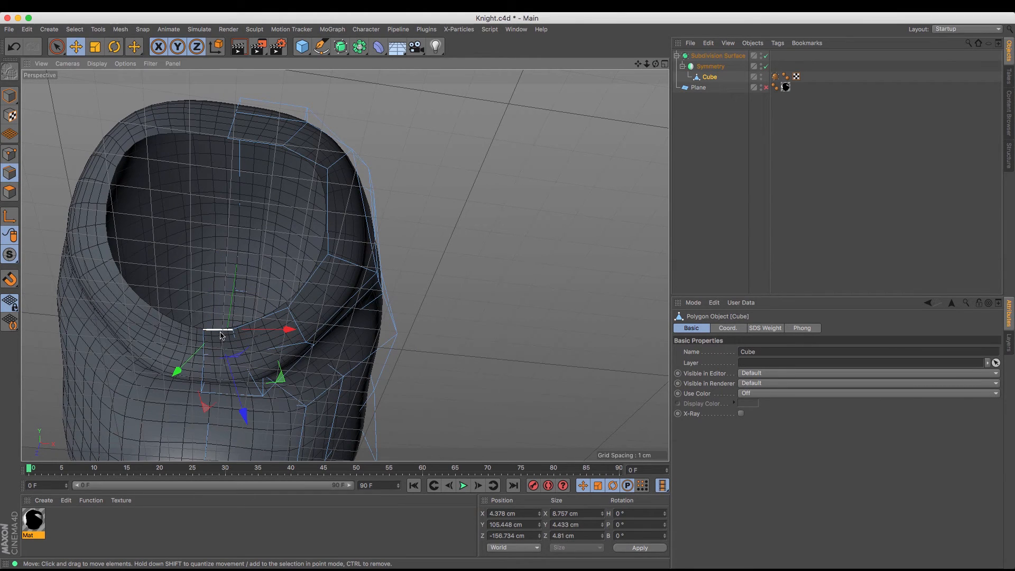
{"action": "left_click", "coordinate": [250, 149], "text": "shift"}
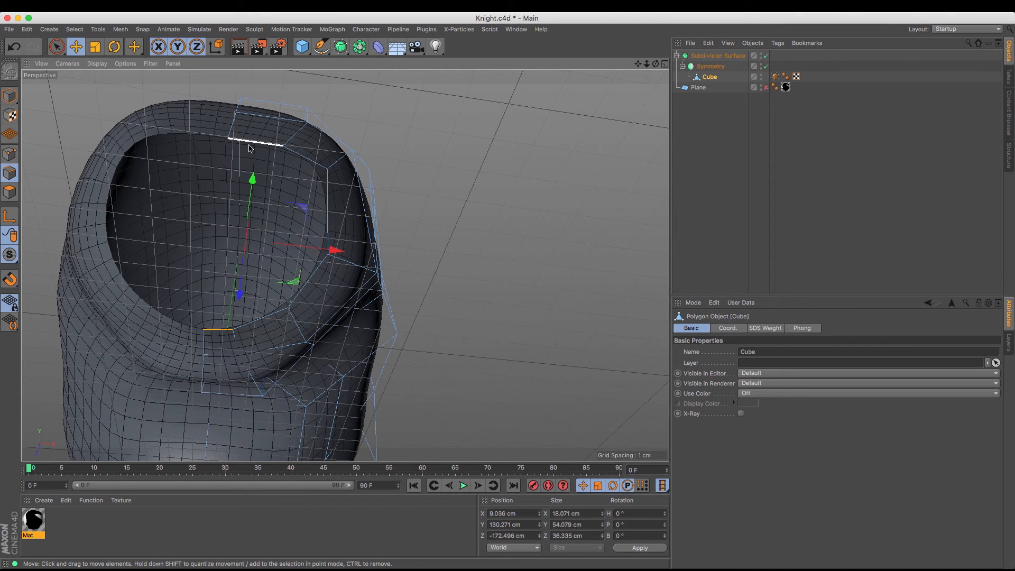
{"action": "right_click", "coordinate": [250, 149]}
{"action": "left_click", "coordinate": [273, 275]}
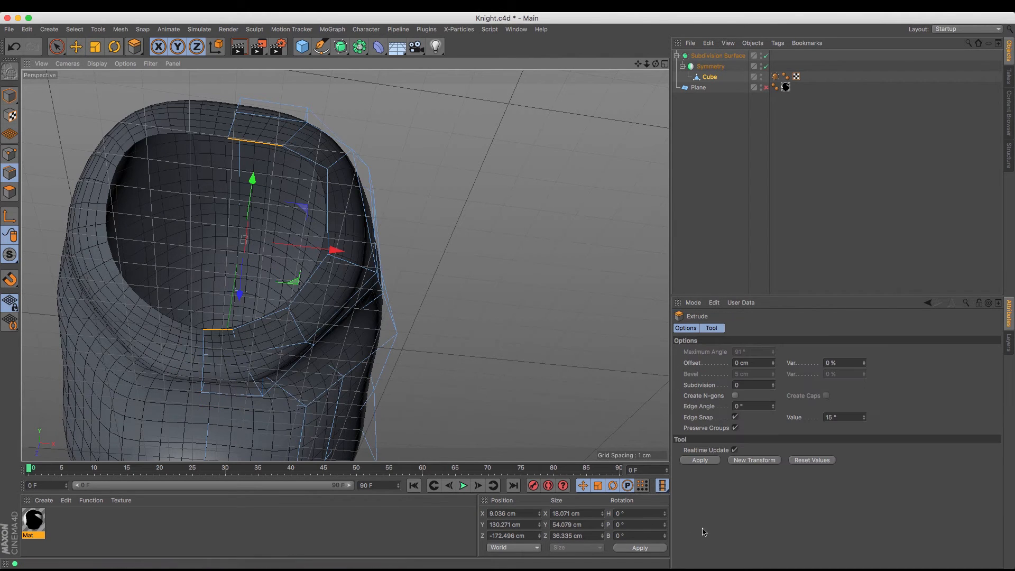
{"action": "left_click", "coordinate": [700, 462]}
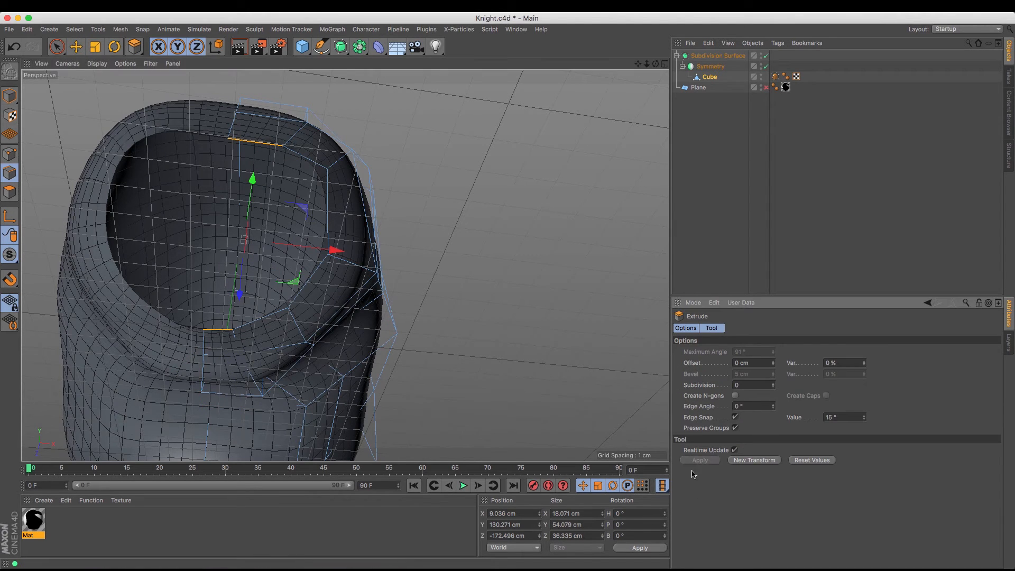
Scale the two extruded edges together until they span about 1.1 cm in Y and 0.8 cm in Z
{"action": "left_click", "coordinate": [95, 46]}
{"action": "left_click_drag", "start_coordinate": [254, 177], "coordinate": [241, 257]}
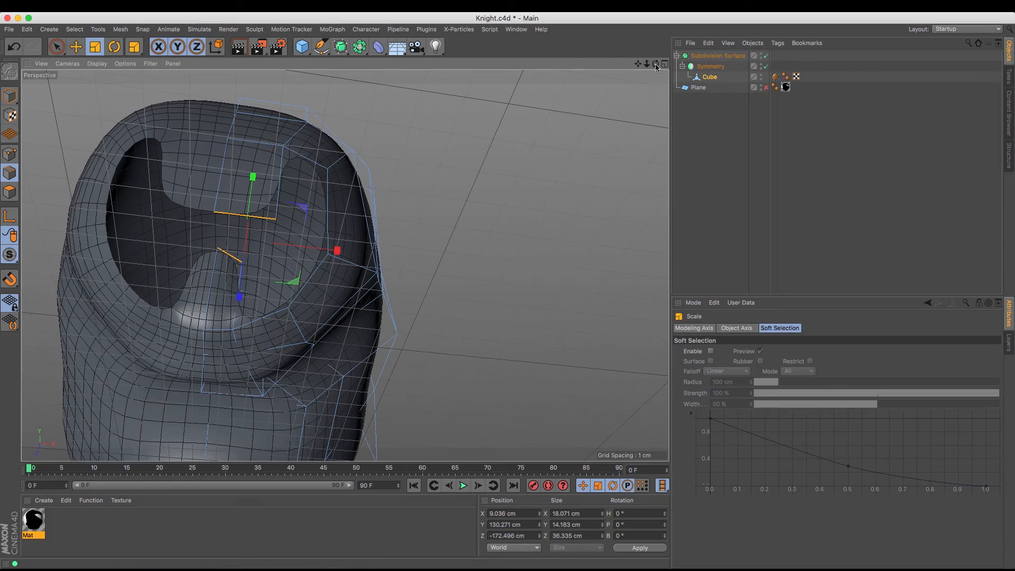
{"action": "left_click_drag", "start_coordinate": [655, 64], "coordinate": [608, 68]}
{"action": "left_click_drag", "start_coordinate": [344, 265], "coordinate": [344, 265]}
{"action": "left_click_drag", "start_coordinate": [336, 299], "coordinate": [255, 289]}
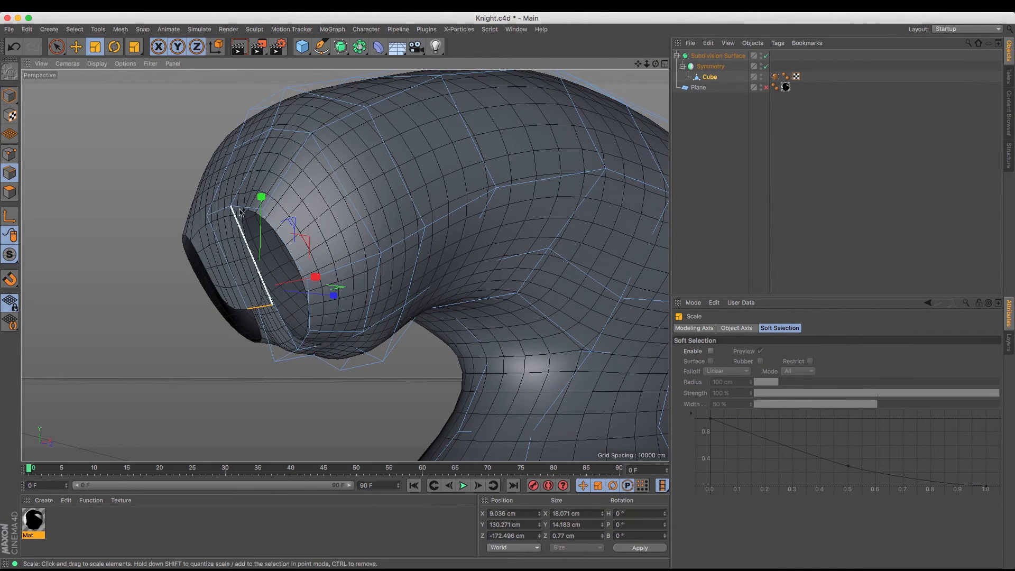
{"action": "left_click_drag", "start_coordinate": [261, 199], "coordinate": [259, 299]}
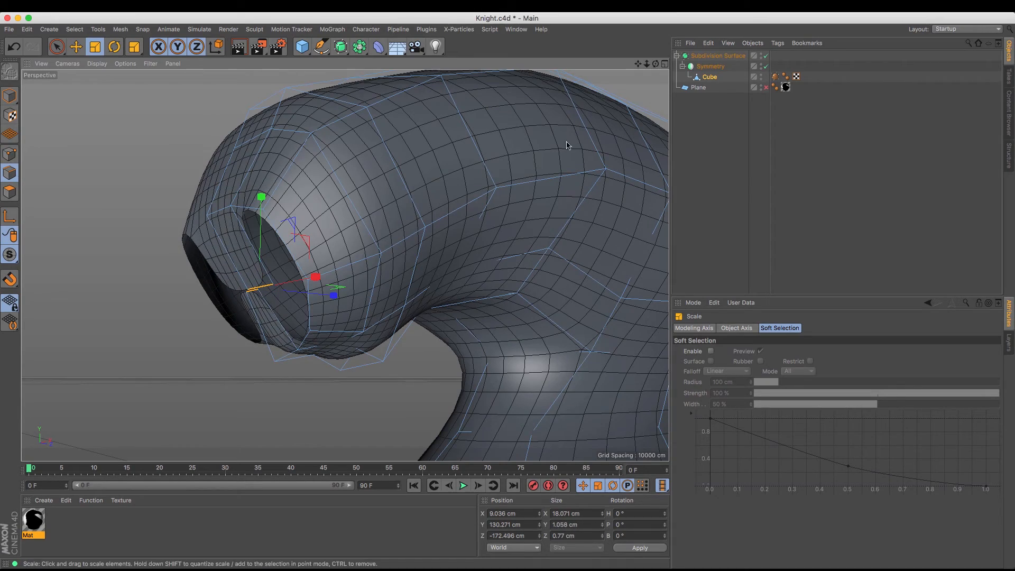
{"action": "left_click_drag", "start_coordinate": [317, 283], "coordinate": [345, 266], "text": "alt"}
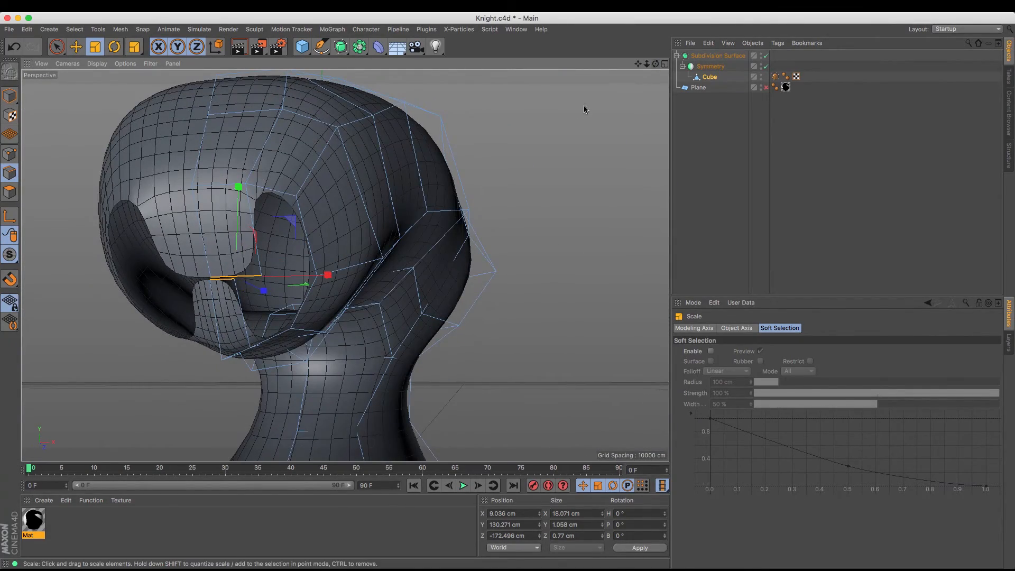
Weld the upper and lower extruded points at the symmetry center of the muzzle opening into one point
{"action": "left_click", "coordinate": [11, 156]}
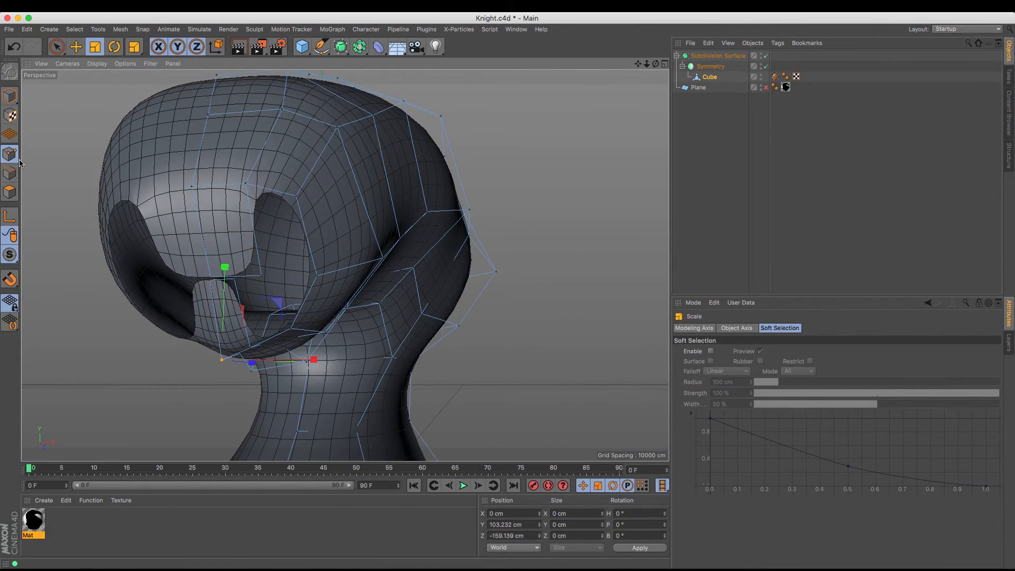
{"action": "key", "text": "9"}
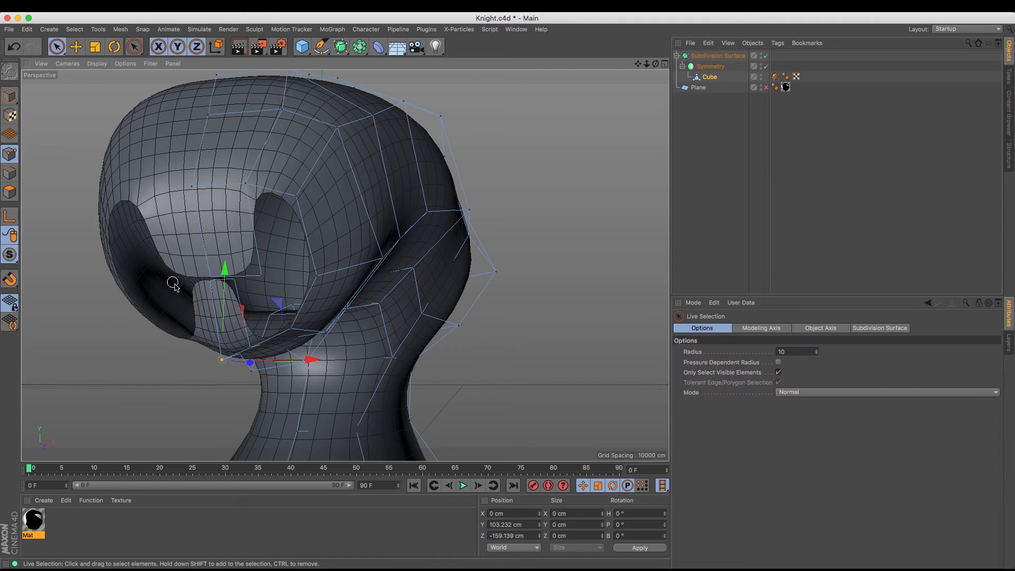
{"action": "left_click", "coordinate": [206, 280]}
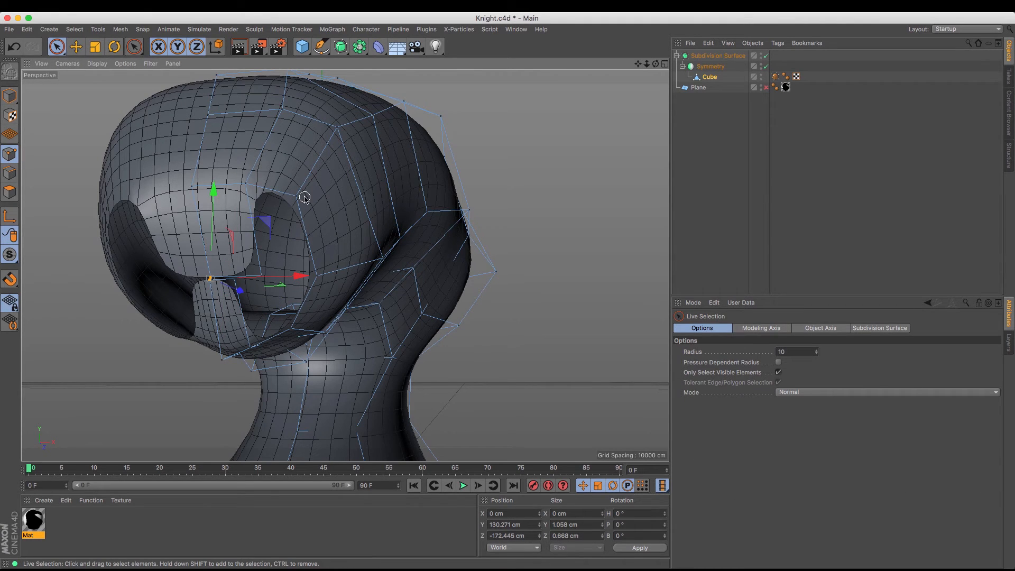
{"action": "key", "text": "m"}
{"action": "key", "text": "q"}
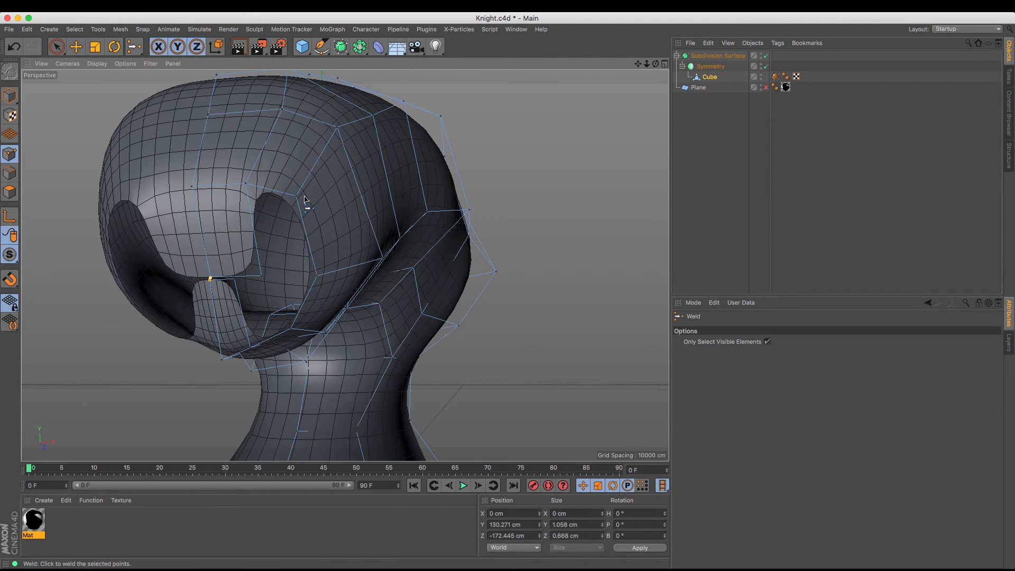
{"action": "left_click", "coordinate": [211, 280]}
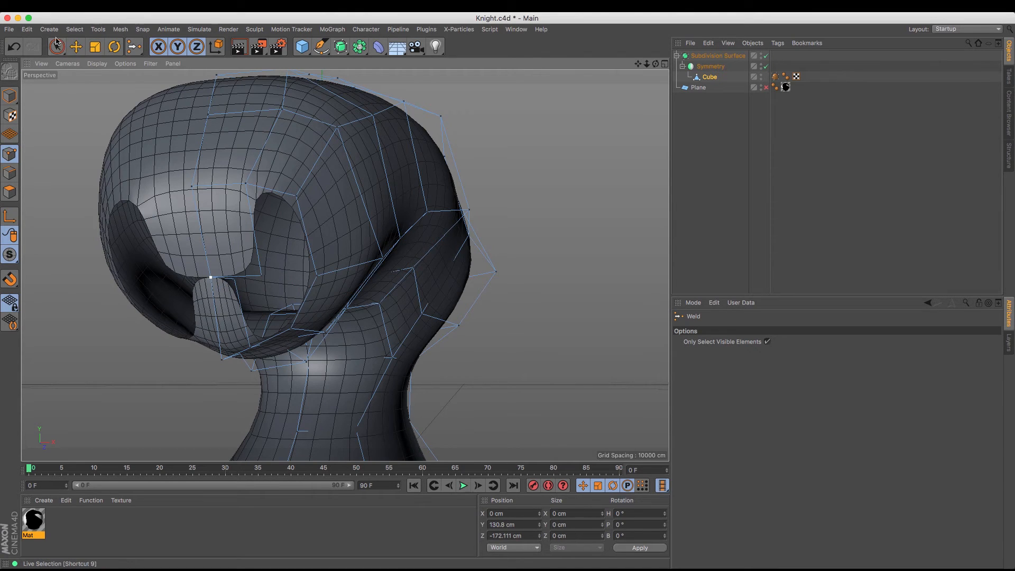
Weld the outer end points of the two extruded muzzle edges together at the upper edge's point
{"action": "key", "text": "space"}
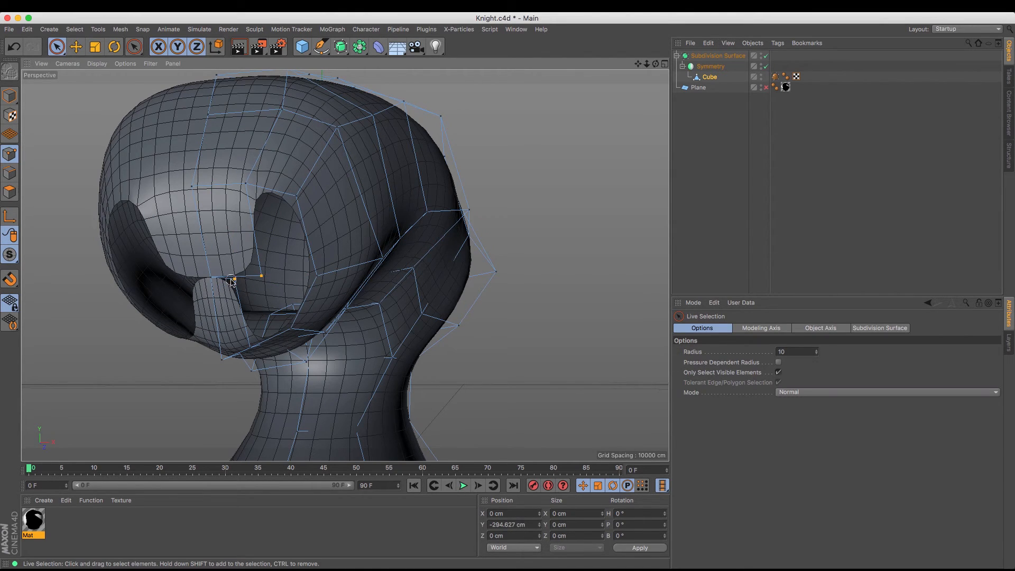
{"action": "left_click", "coordinate": [231, 281]}
{"action": "key", "text": "m"}
{"action": "key", "text": "q"}
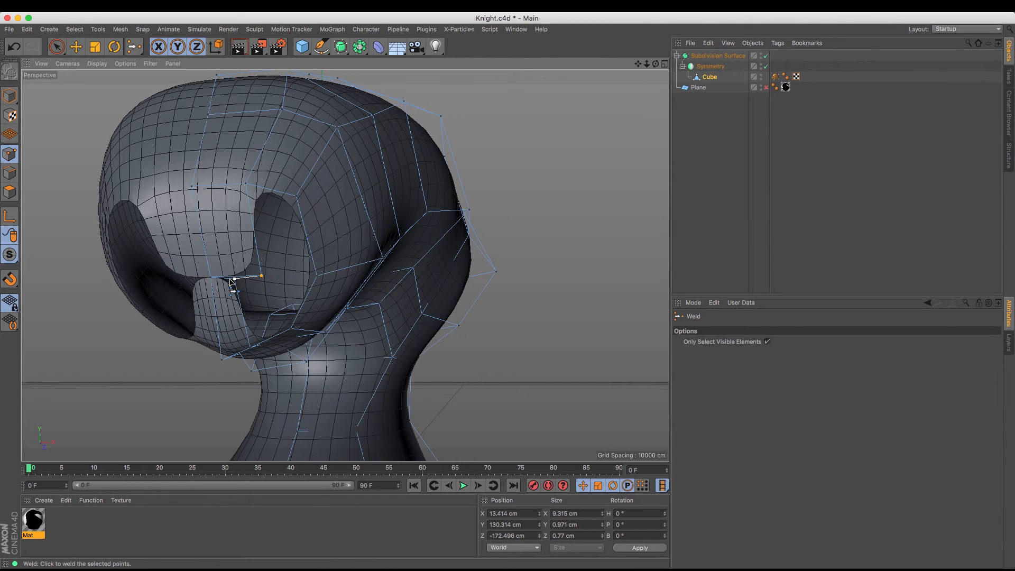
{"action": "left_click", "coordinate": [263, 277]}
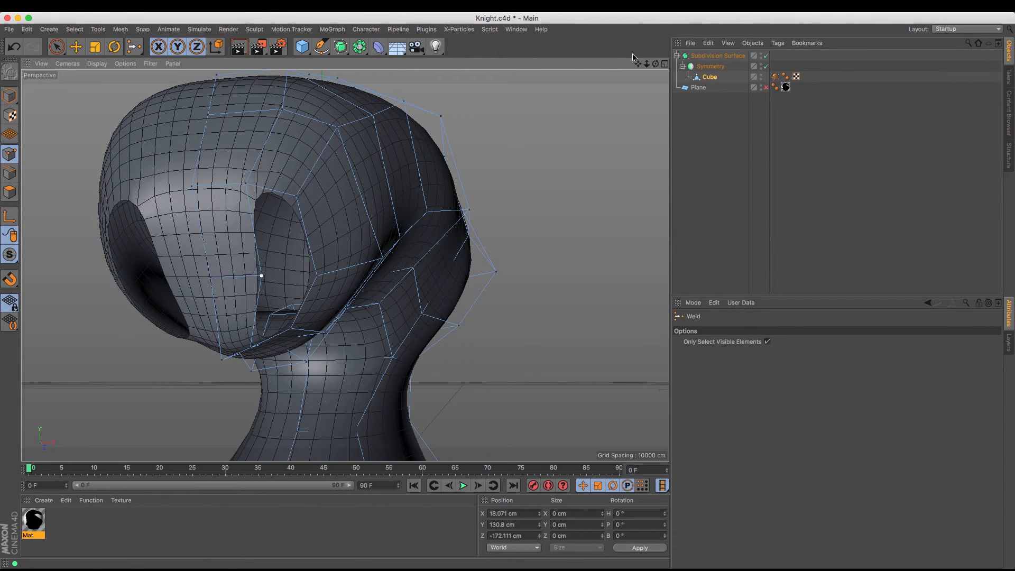
Bridge the remaining upper and lower gaps on the side of the muzzle to close its surface
{"action": "left_click_drag", "start_coordinate": [656, 64], "coordinate": [345, 265]}
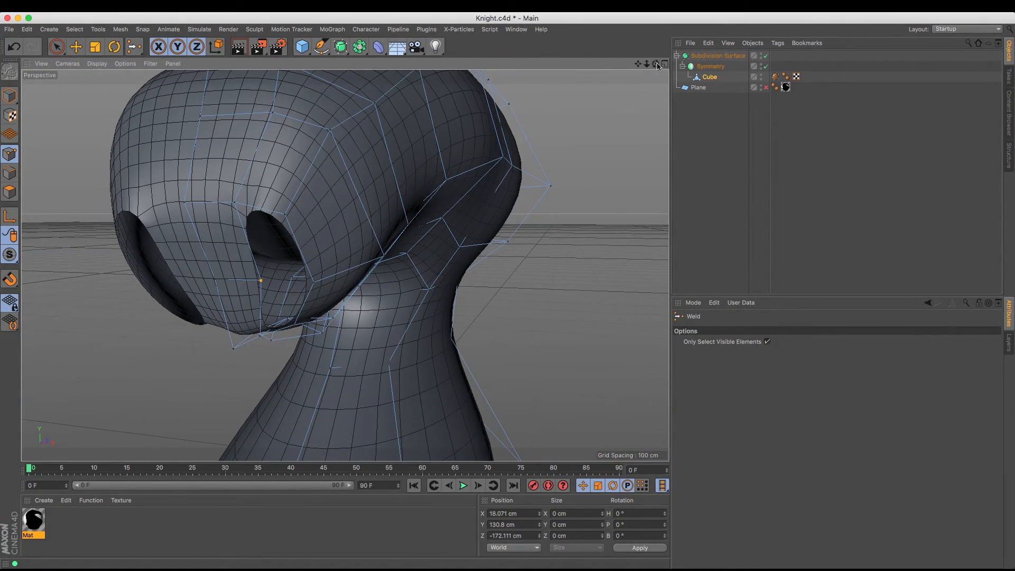
{"action": "left_click", "coordinate": [10, 173]}
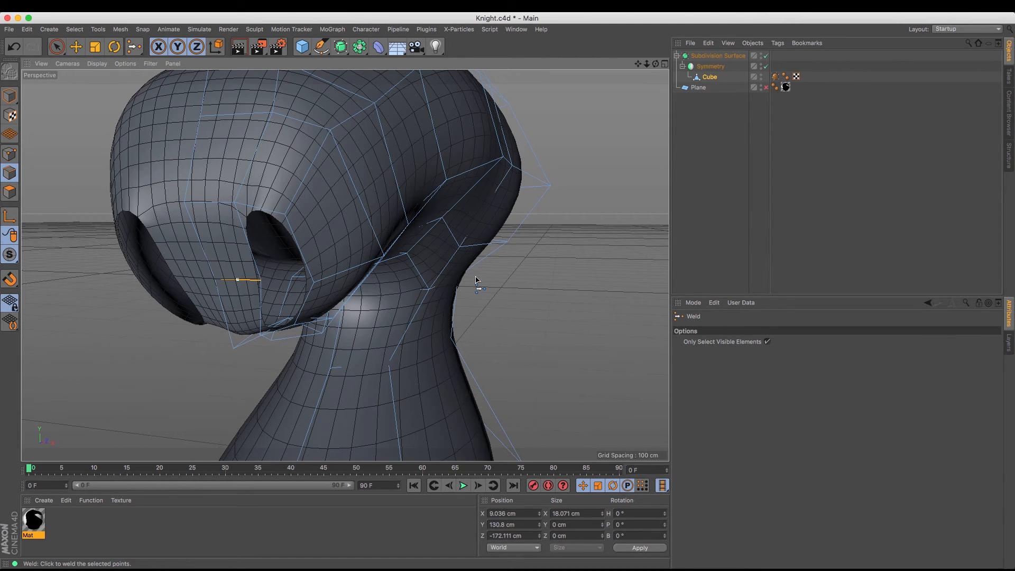
{"action": "key", "text": "m"}
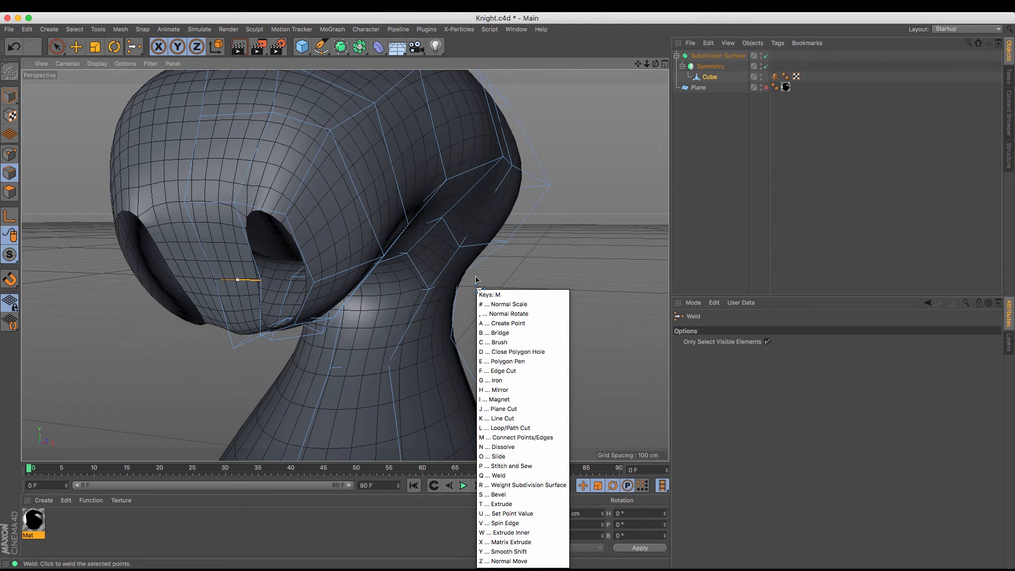
{"action": "key", "text": "b"}
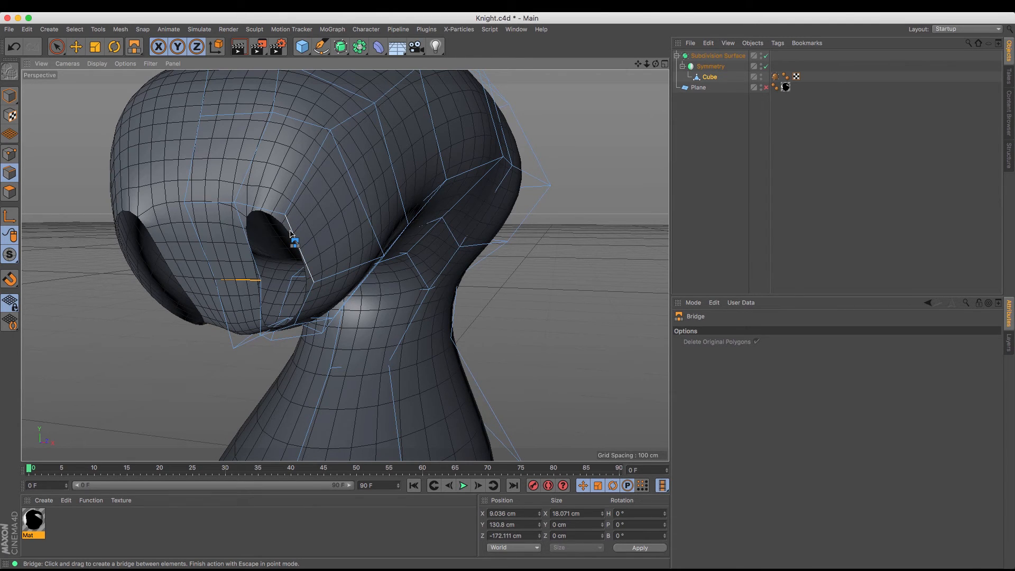
{"action": "left_click_drag", "start_coordinate": [290, 233], "coordinate": [260, 234]}
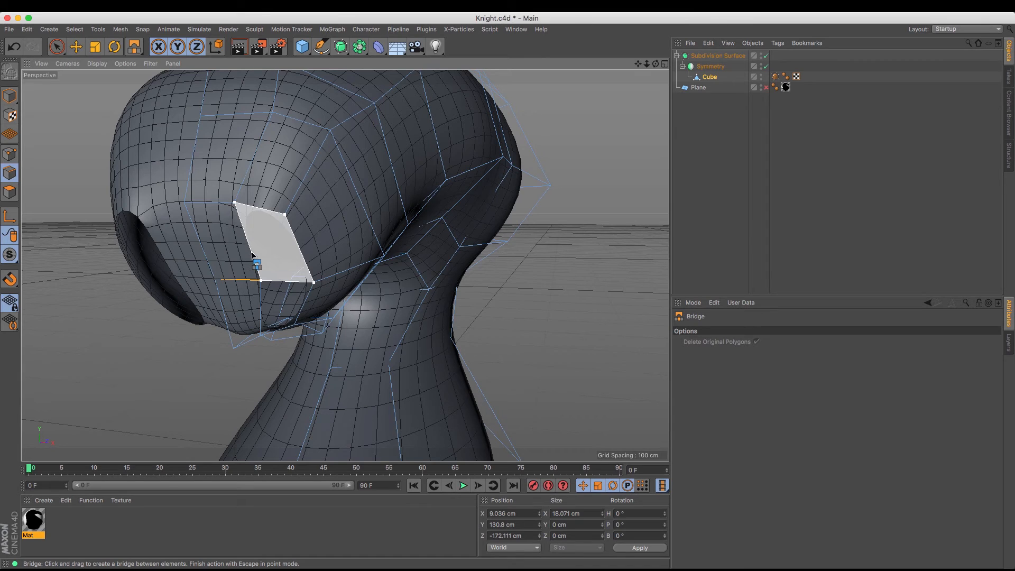
{"action": "left_click_drag", "start_coordinate": [253, 256], "coordinate": [245, 222]}
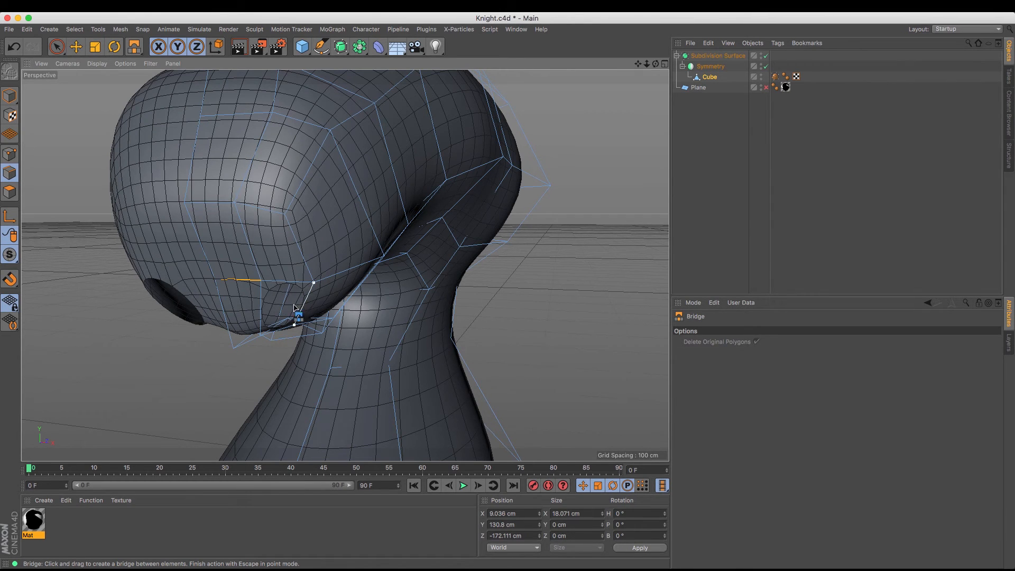
{"action": "left_click_drag", "start_coordinate": [295, 308], "coordinate": [259, 310]}
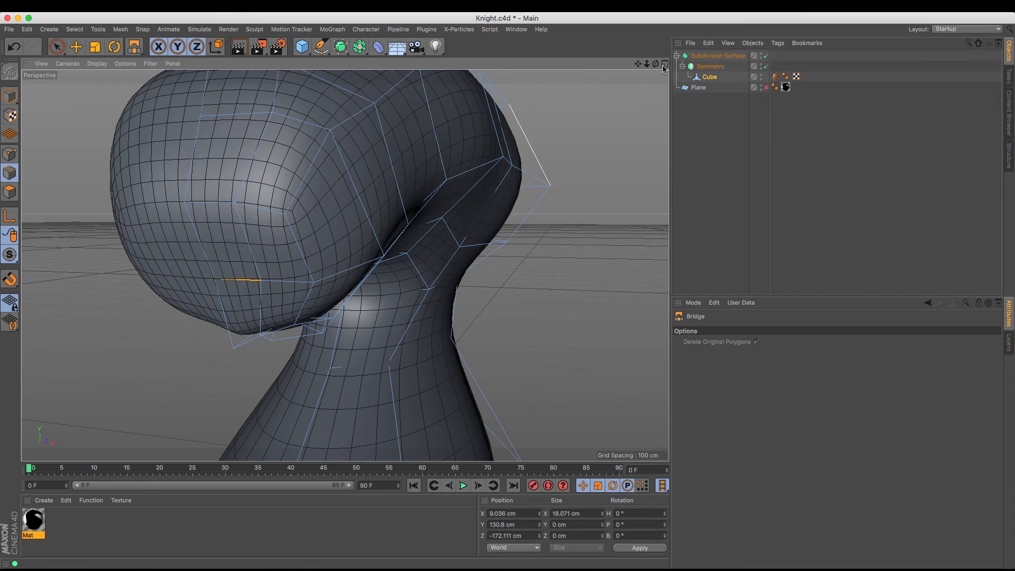
Show the reference image plane again to compare the closed head with the knight silhouette
{"action": "left_click_drag", "start_coordinate": [647, 65], "coordinate": [345, 265]}
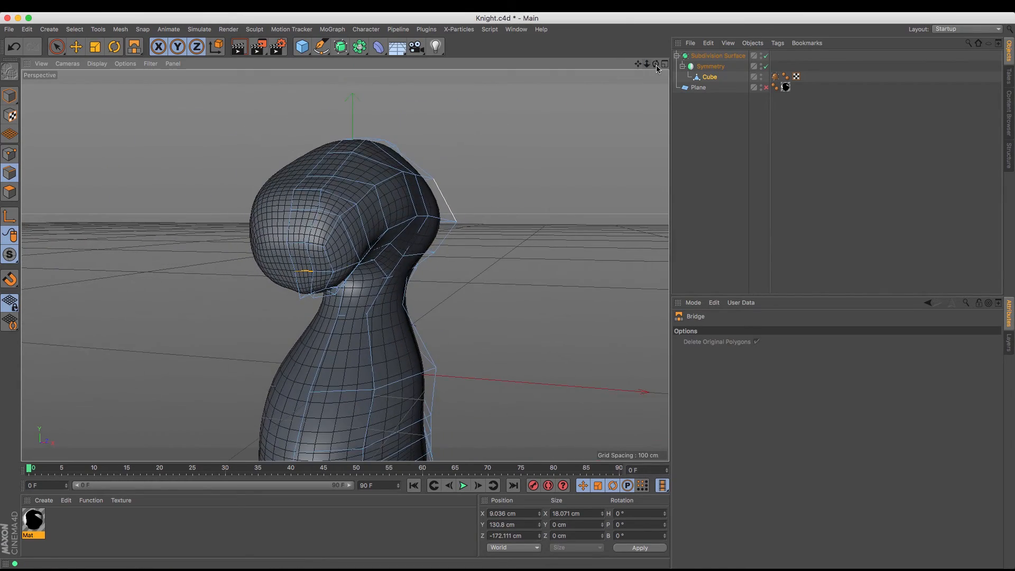
{"action": "left_click_drag", "start_coordinate": [657, 64], "coordinate": [508, 293]}
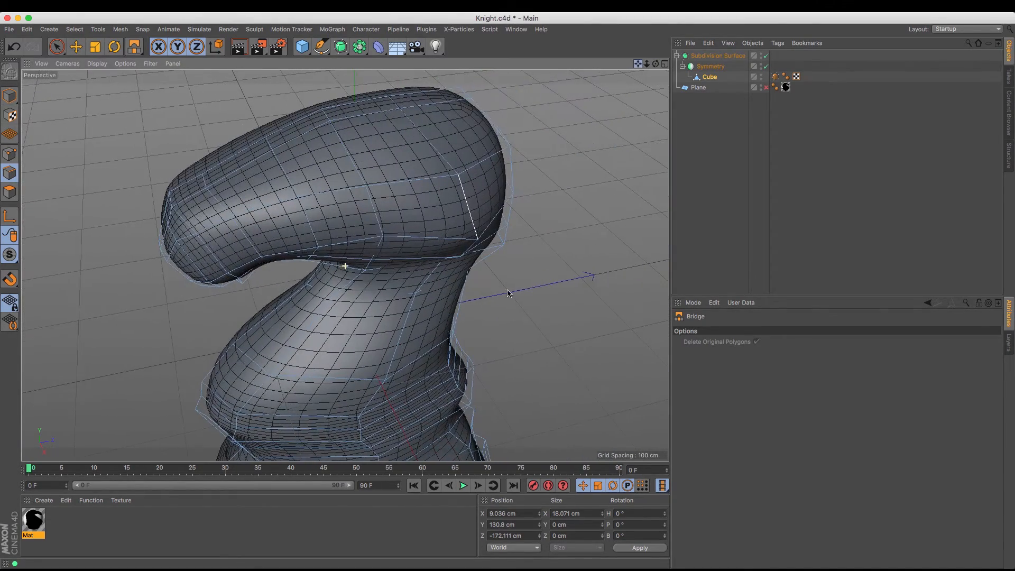
{"action": "left_click", "coordinate": [767, 87]}
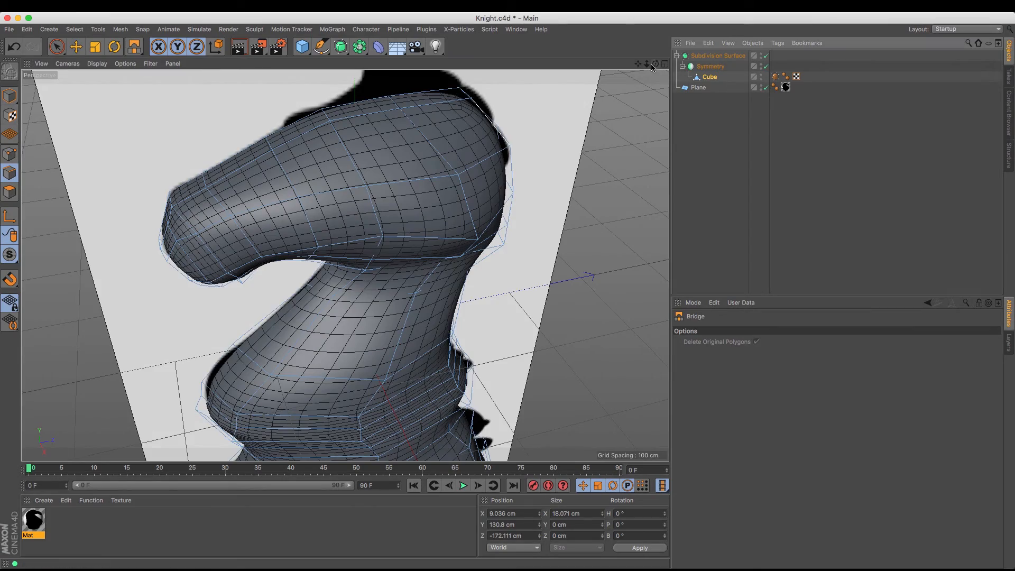
{"action": "left_click_drag", "start_coordinate": [651, 64], "coordinate": [508, 293]}
{"action": "left_click_drag", "start_coordinate": [657, 64], "coordinate": [2, 207]}
Raise the two crown points of the head to about Y 290 cm and shift the pair behind them toward the mane outline
{"action": "left_click", "coordinate": [16, 154]}
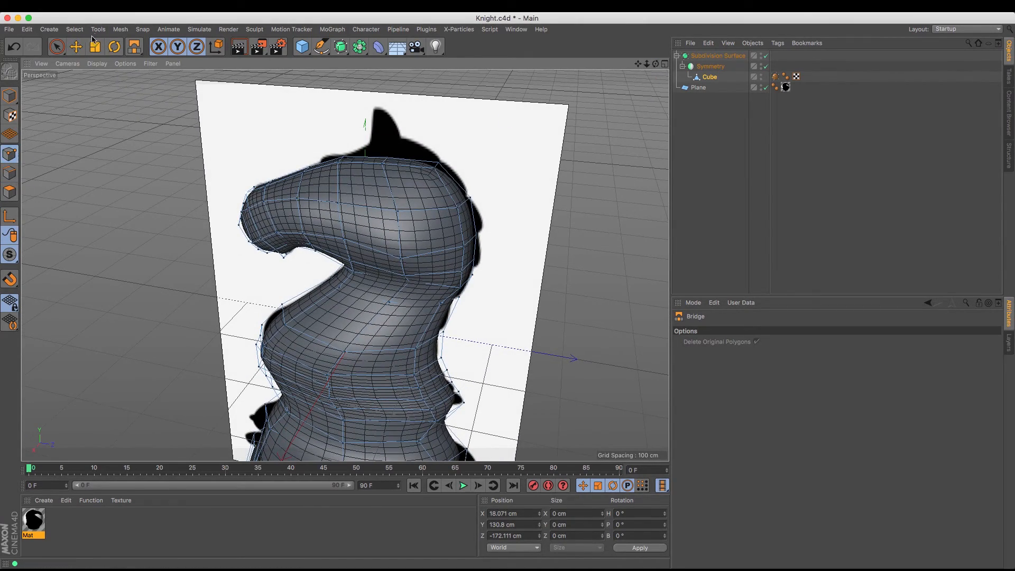
{"action": "left_click", "coordinate": [59, 47]}
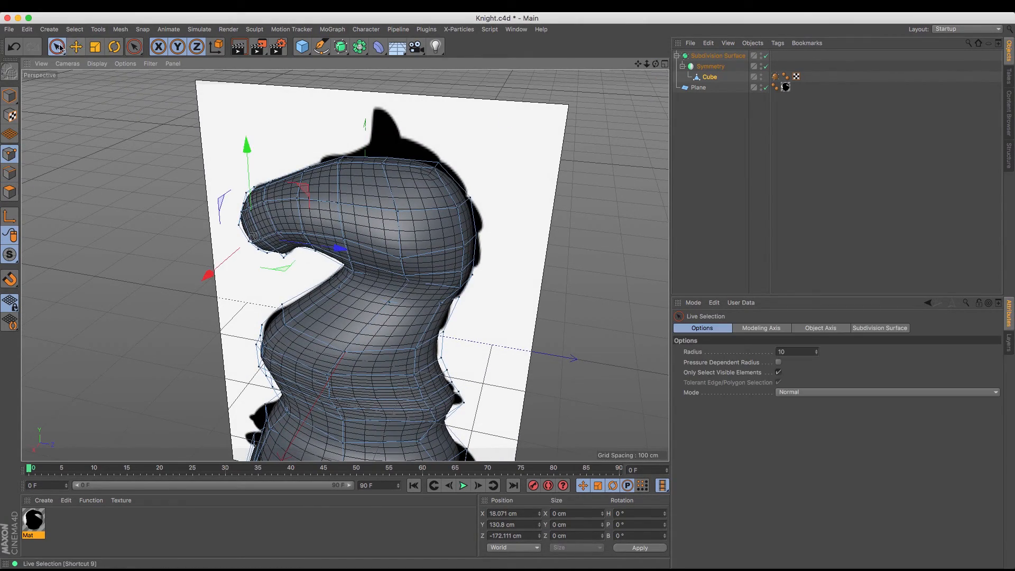
{"action": "left_click", "coordinate": [383, 165]}
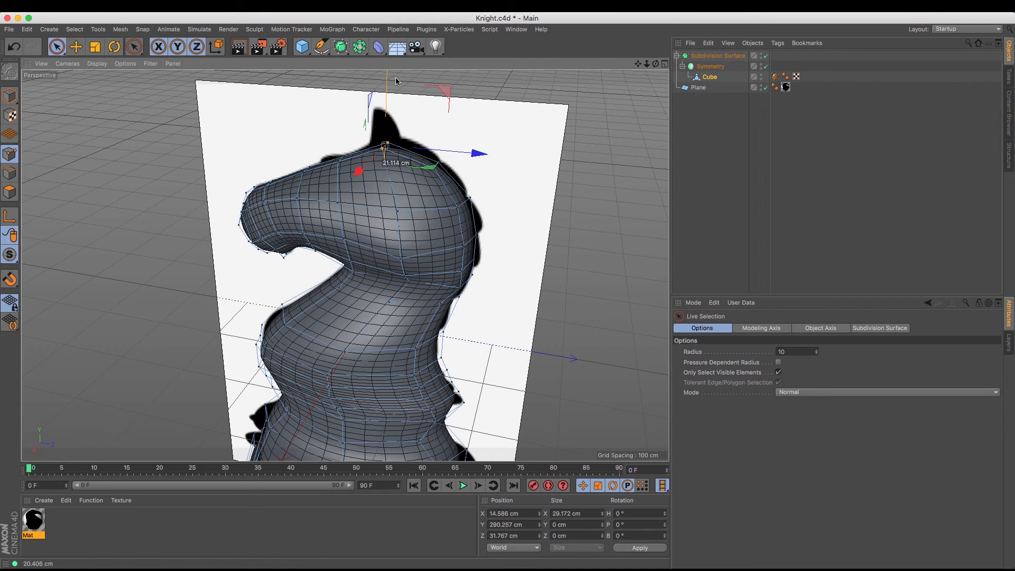
{"action": "left_click", "coordinate": [439, 165]}
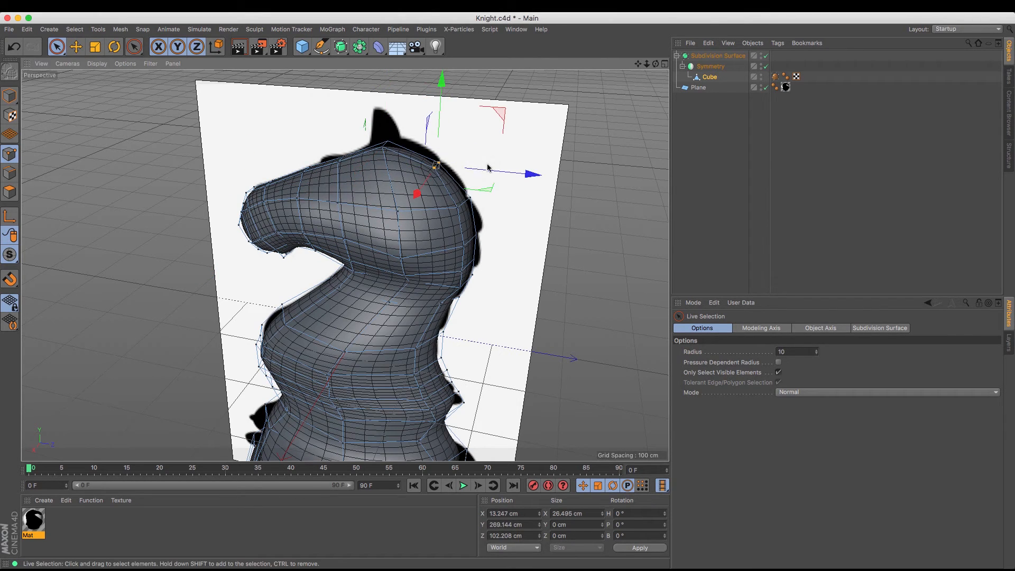
Move the two crown points up and back to about Y 297 cm and Z 58 cm, matching the silhouette behind the ear
{"action": "left_click", "coordinate": [383, 146]}
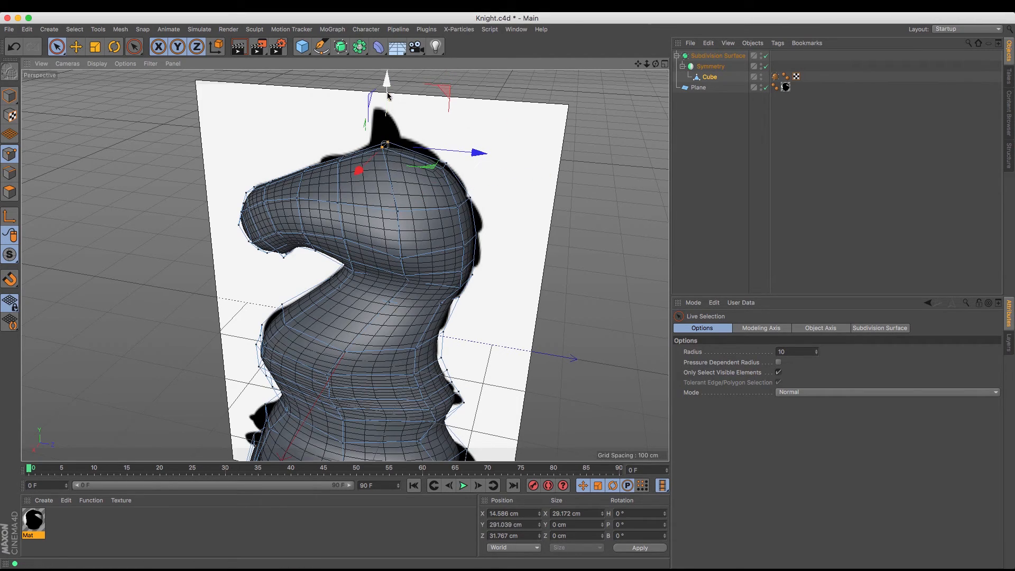
{"action": "left_click_drag", "start_coordinate": [656, 64], "coordinate": [611, 126]}
{"action": "left_click_drag", "start_coordinate": [479, 139], "coordinate": [495, 140]}
{"action": "left_click_drag", "start_coordinate": [405, 101], "coordinate": [406, 96]}
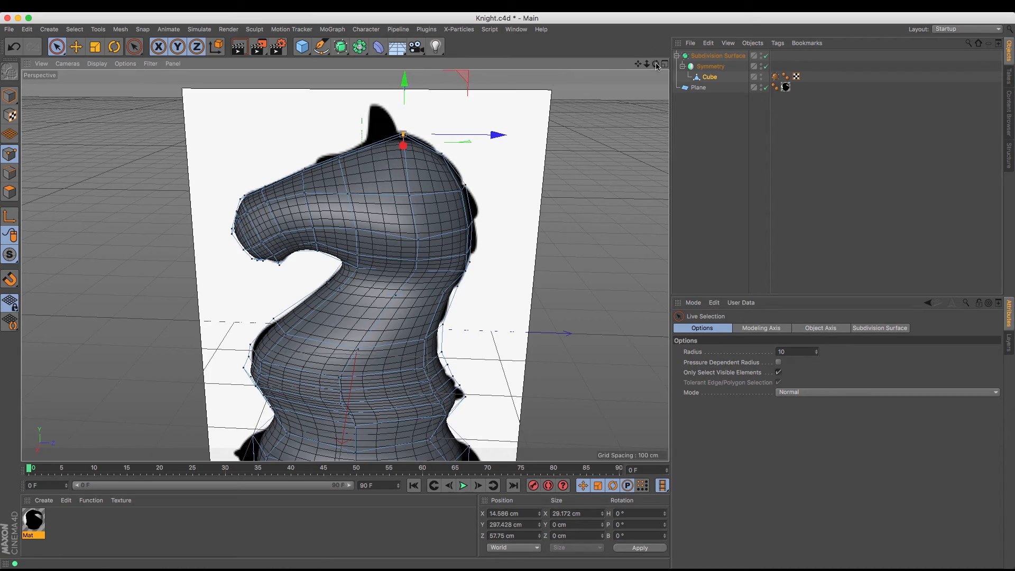
Move the crown's outer point outward along X and pull the upper snout's side point in to about X 40 cm
{"action": "left_click_drag", "start_coordinate": [657, 65], "coordinate": [603, 70]}
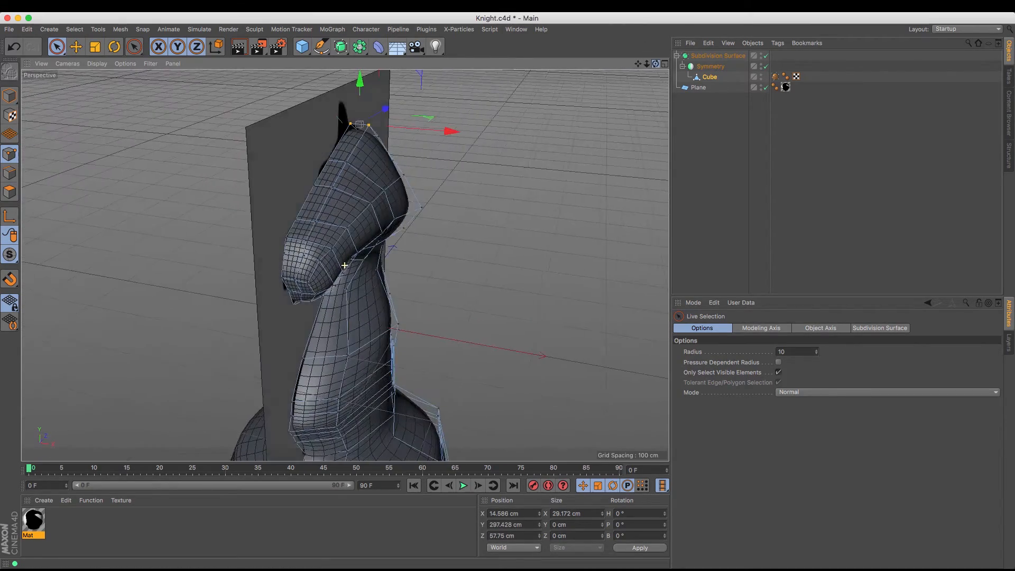
{"action": "left_click_drag", "start_coordinate": [248, 180], "coordinate": [240, 179], "text": "alt"}
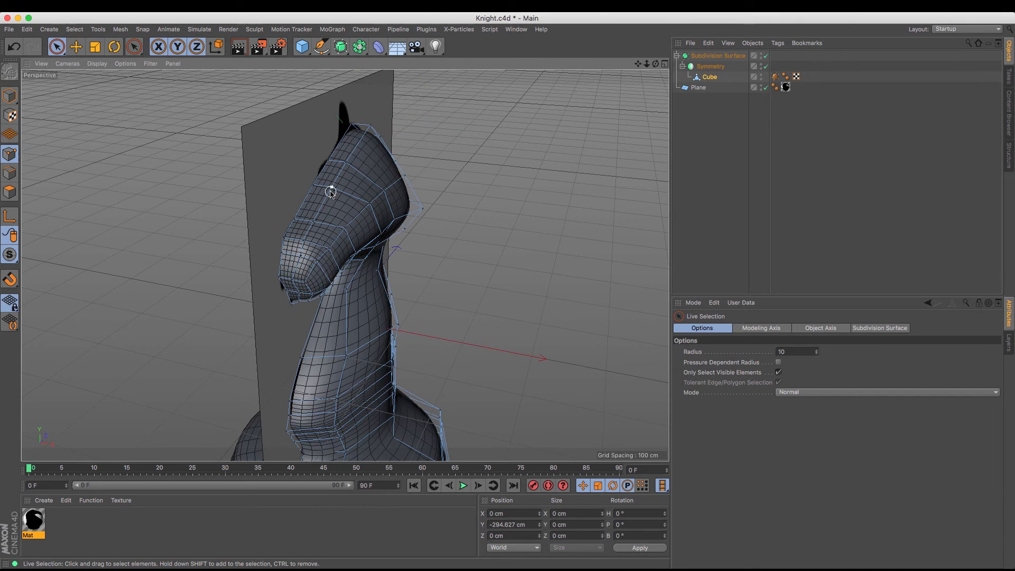
{"action": "left_click", "coordinate": [369, 130], "text": "shift"}
{"action": "left_click_drag", "start_coordinate": [442, 164], "coordinate": [457, 168]}
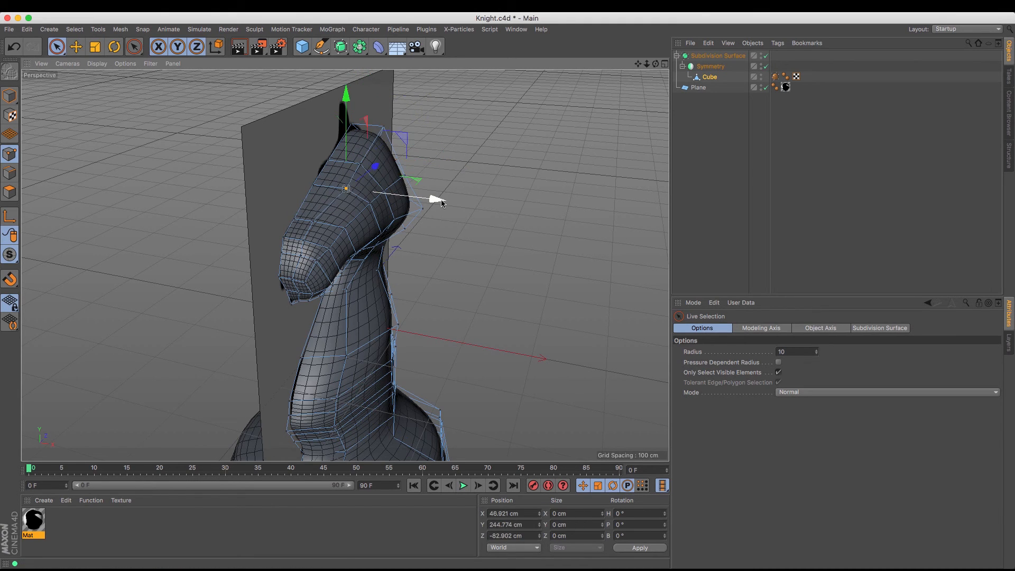
{"action": "mouse_move", "coordinate": [657, 63]}
{"action": "left_mouse_down"}
{"action": "mouse_move", "coordinate": [545, 50]}
{"action": "mouse_move", "coordinate": [471, 79]}
{"action": "mouse_move", "coordinate": [486, 111]}
{"action": "mouse_move", "coordinate": [629, 90]}
{"action": "mouse_move", "coordinate": [657, 74]}
{"action": "left_mouse_up"}
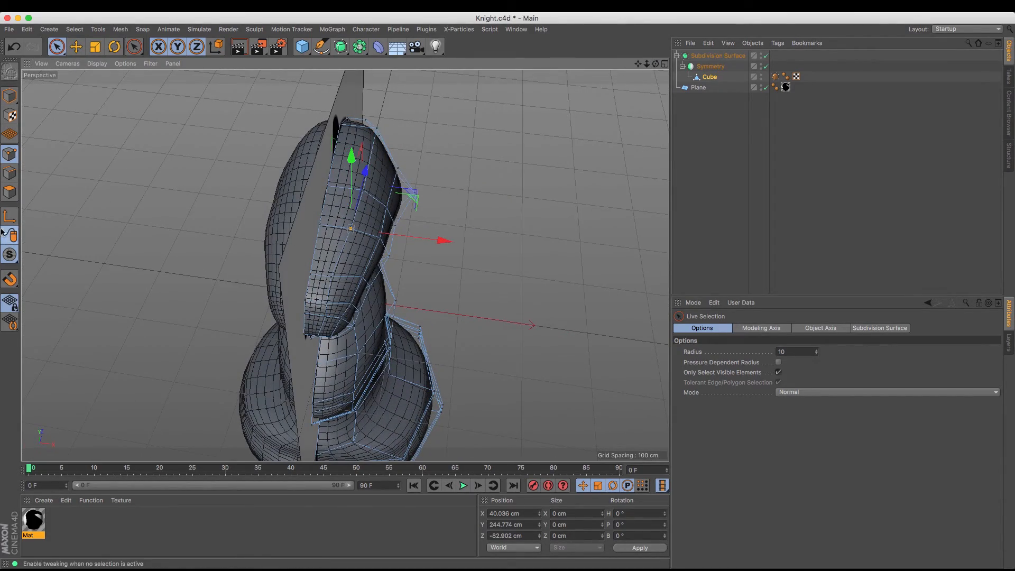
Push the outer long edge of the polygon on top of the head inward and down to round the forehead
{"action": "left_click", "coordinate": [76, 47]}
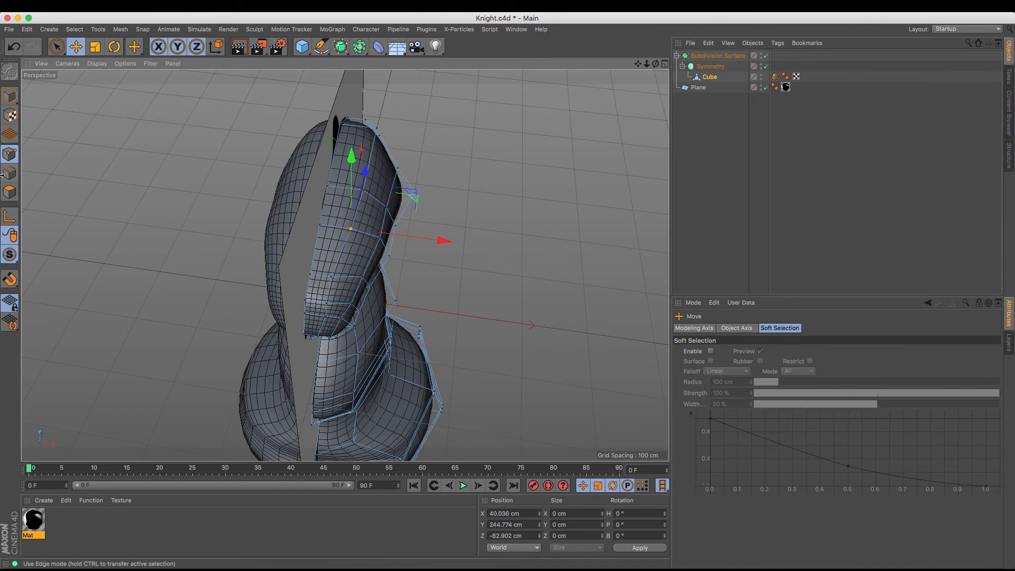
{"action": "key", "text": "Return"}
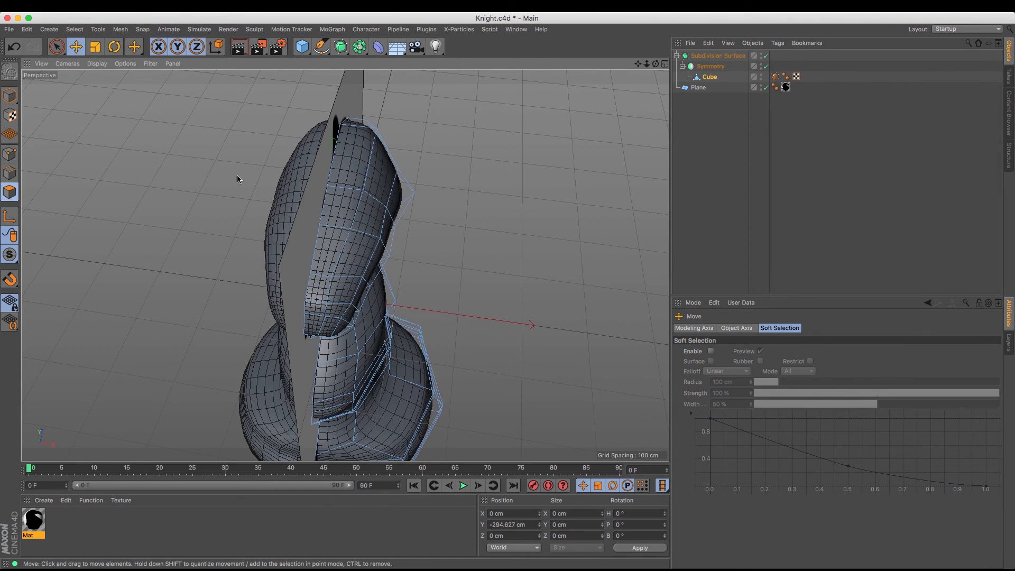
{"action": "left_click", "coordinate": [349, 157]}
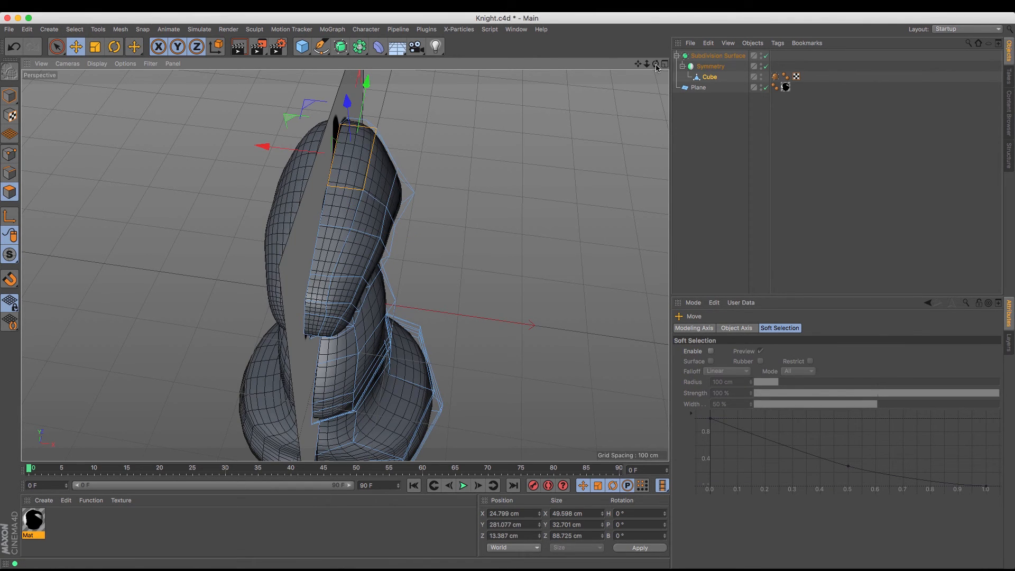
{"action": "left_click_drag", "start_coordinate": [657, 65], "coordinate": [344, 265]}
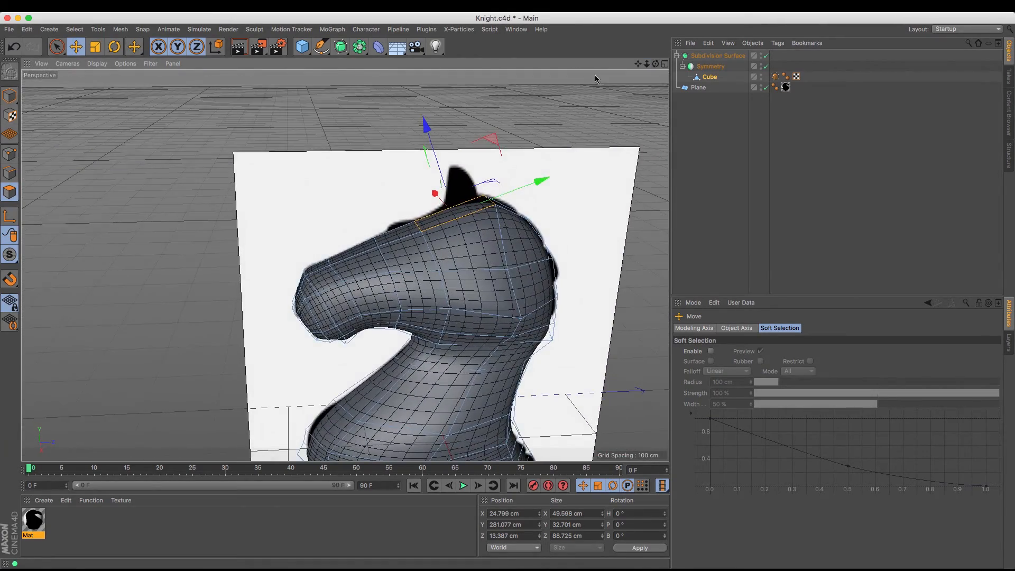
{"action": "left_click", "coordinate": [14, 179]}
{"action": "left_click", "coordinate": [466, 224]}
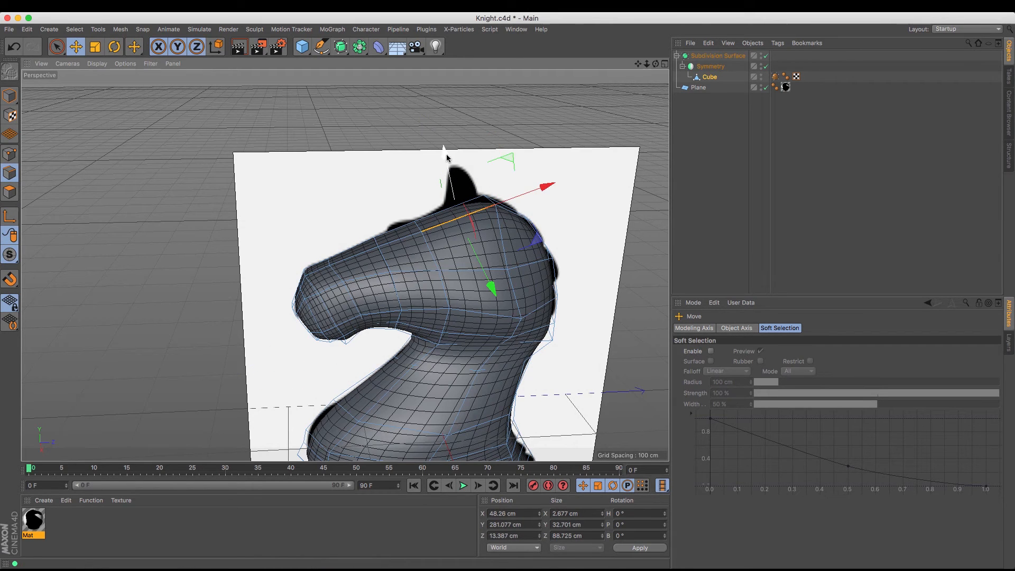
{"action": "left_click_drag", "start_coordinate": [447, 154], "coordinate": [452, 171]}
Raise the forehead point in front of the crown to about Y 255 cm
{"action": "left_click", "coordinate": [9, 154]}
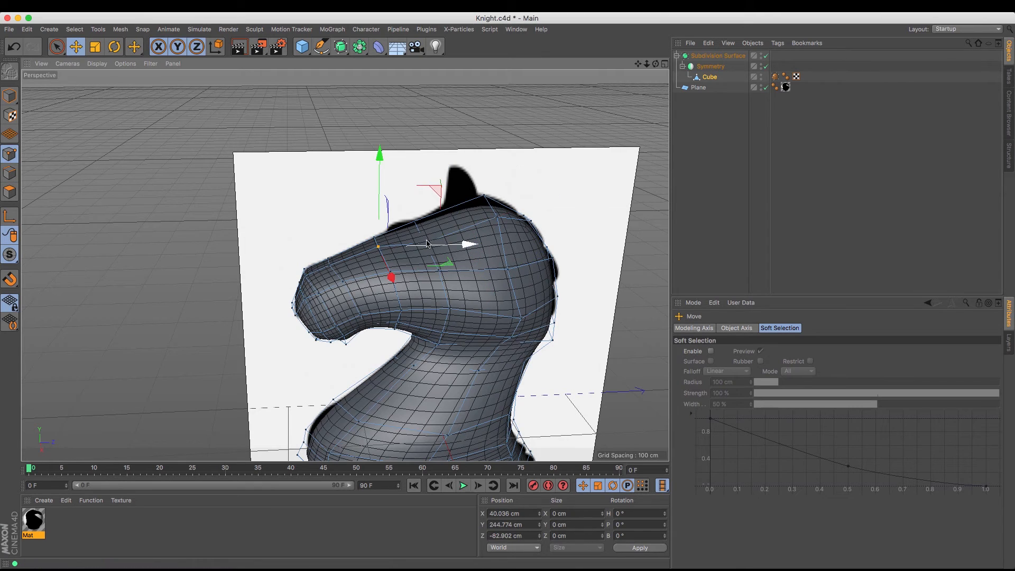
{"action": "left_click", "coordinate": [426, 241]}
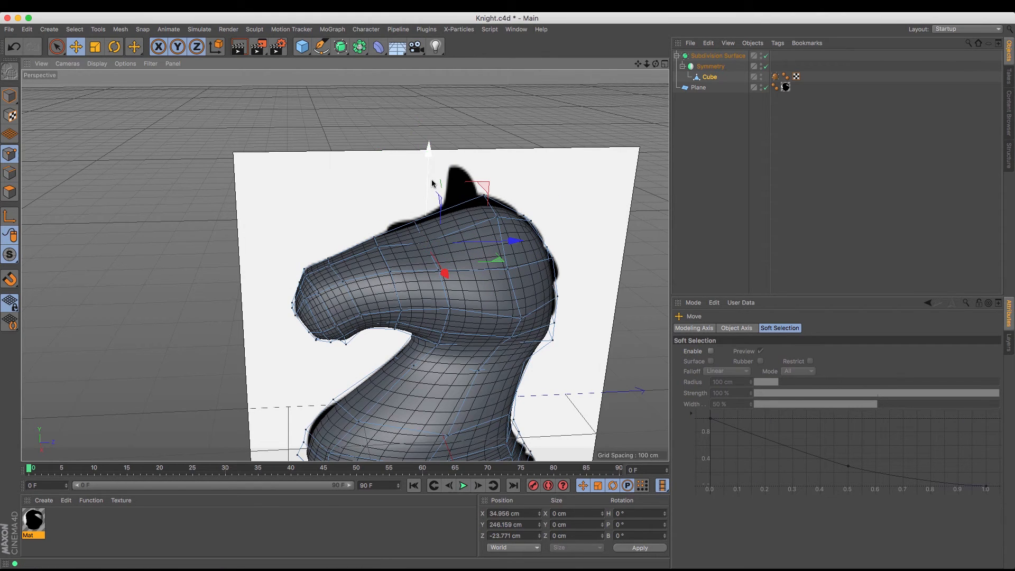
{"action": "left_click_drag", "start_coordinate": [430, 184], "coordinate": [429, 175]}
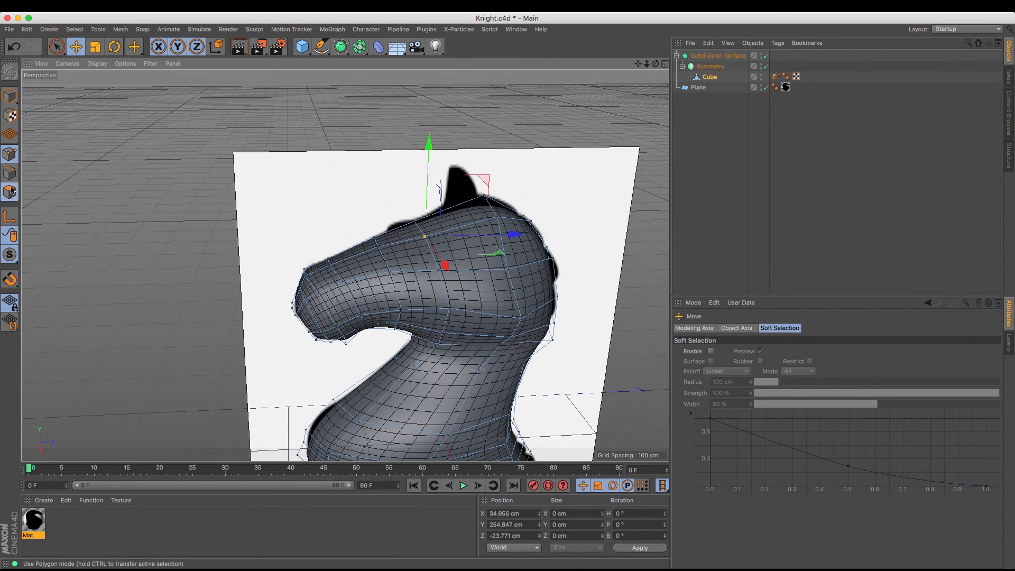
Extrude the polygon on top of the head by about 54 cm to start the ear
{"action": "left_click", "coordinate": [10, 192]}
{"action": "left_click", "coordinate": [523, 254]}
{"action": "left_click_drag", "start_coordinate": [345, 266], "coordinate": [345, 265], "text": "alt"}
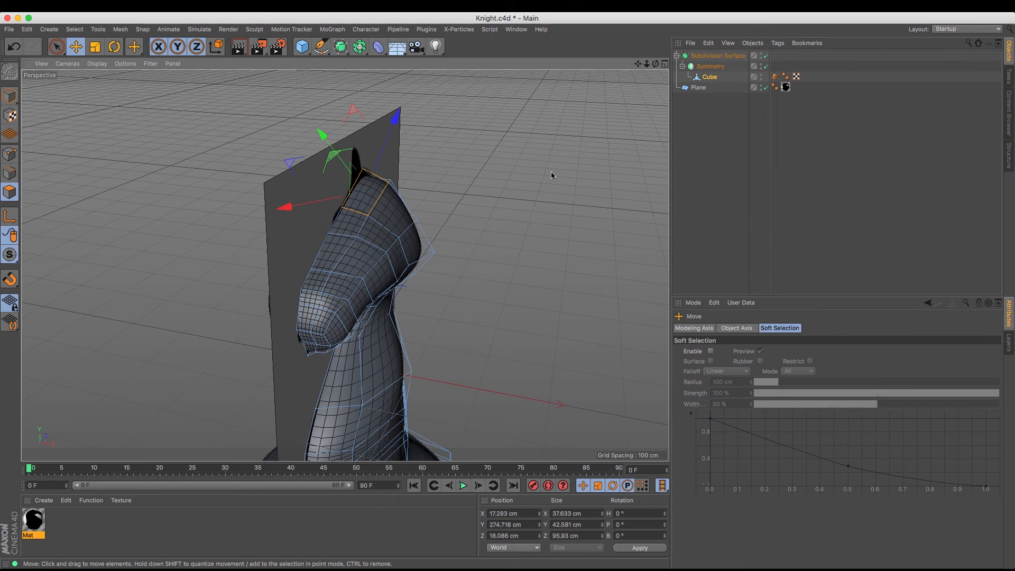
{"action": "key", "text": "m"}
{"action": "key", "text": "t"}
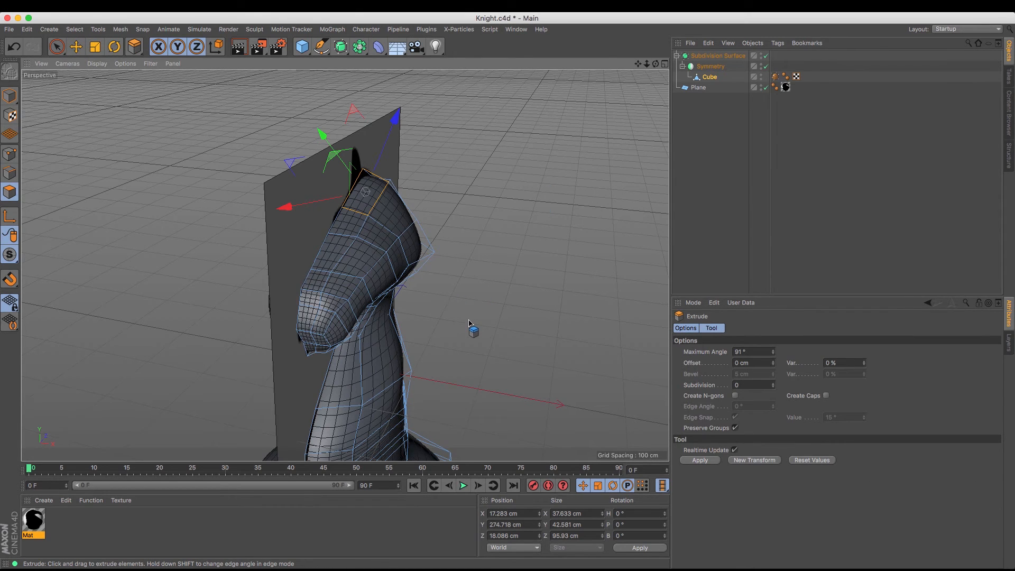
{"action": "left_click_drag", "start_coordinate": [469, 323], "coordinate": [469, 325]}
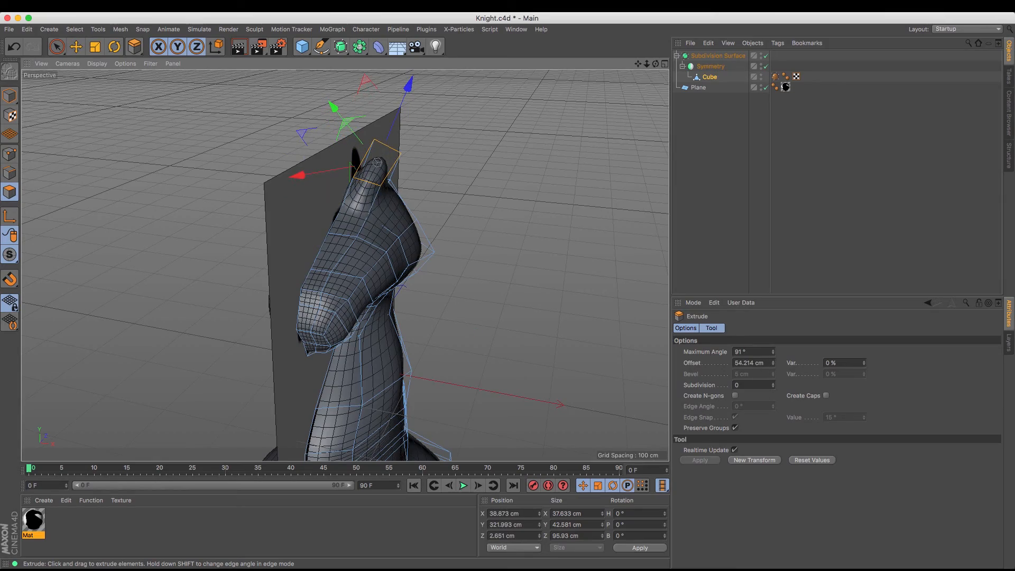
Hide the reference plane and move the front edge of the extruded ear back to about Y 287 cm and Z 1 cm
{"action": "left_click_drag", "start_coordinate": [656, 64], "coordinate": [657, 65]}
{"action": "left_click", "coordinate": [766, 88]}
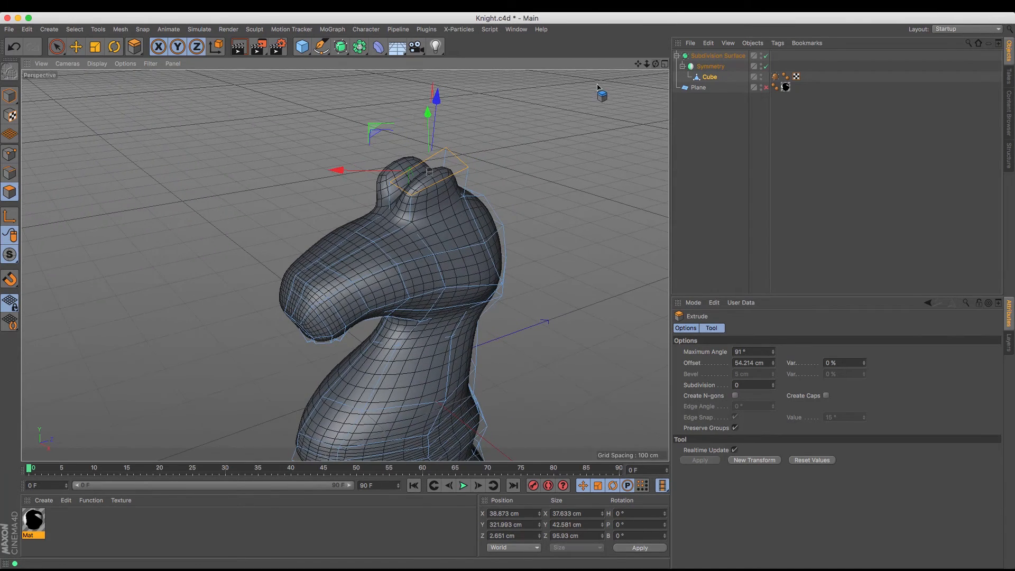
{"action": "left_click", "coordinate": [11, 175]}
{"action": "key", "text": "9"}
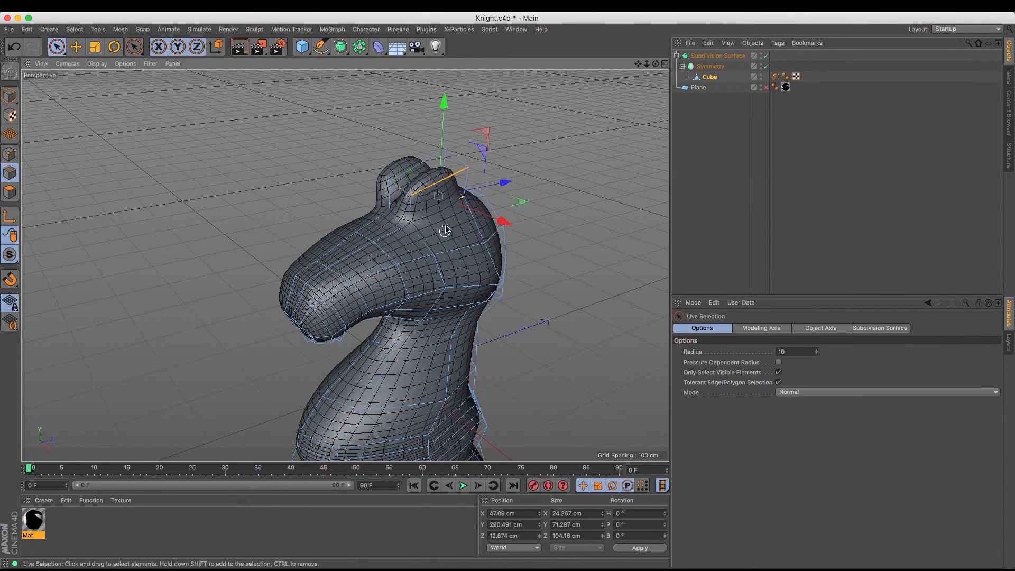
{"action": "left_click", "coordinate": [76, 47]}
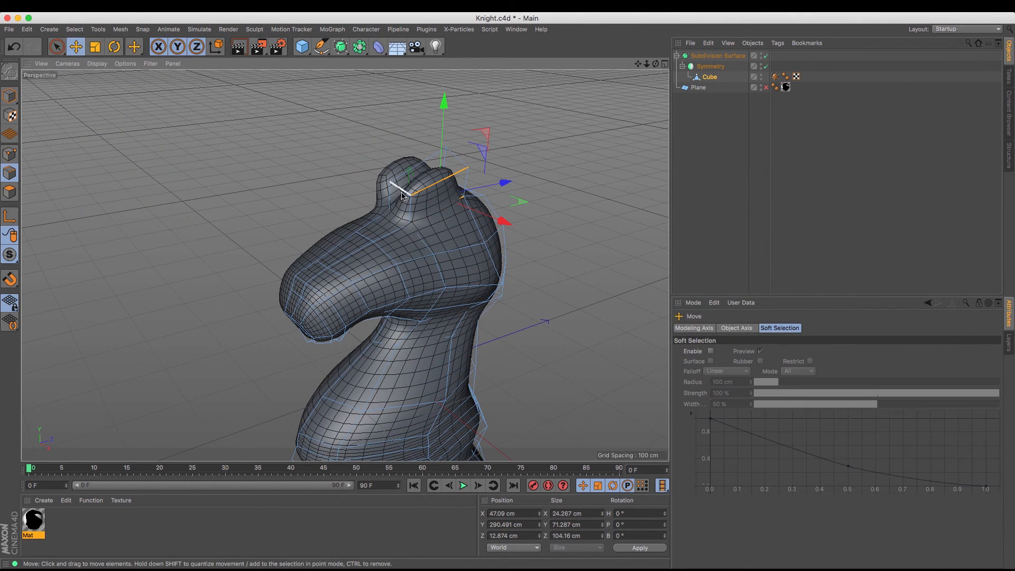
{"action": "left_click_drag", "start_coordinate": [403, 196], "coordinate": [356, 157]}
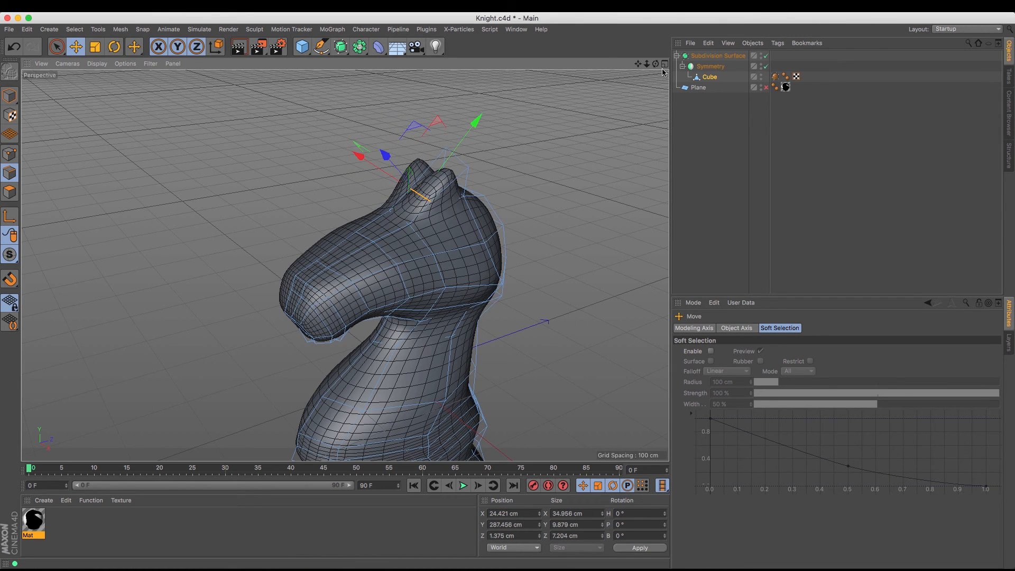
Show the reference plane again and raise the ear's front edge to about Y 303 cm and Z 8 cm
{"action": "left_click_drag", "start_coordinate": [655, 65], "coordinate": [576, 111]}
{"action": "left_click_drag", "start_coordinate": [344, 266], "coordinate": [302, 292]}
{"action": "left_click_drag", "start_coordinate": [656, 64], "coordinate": [669, 85]}
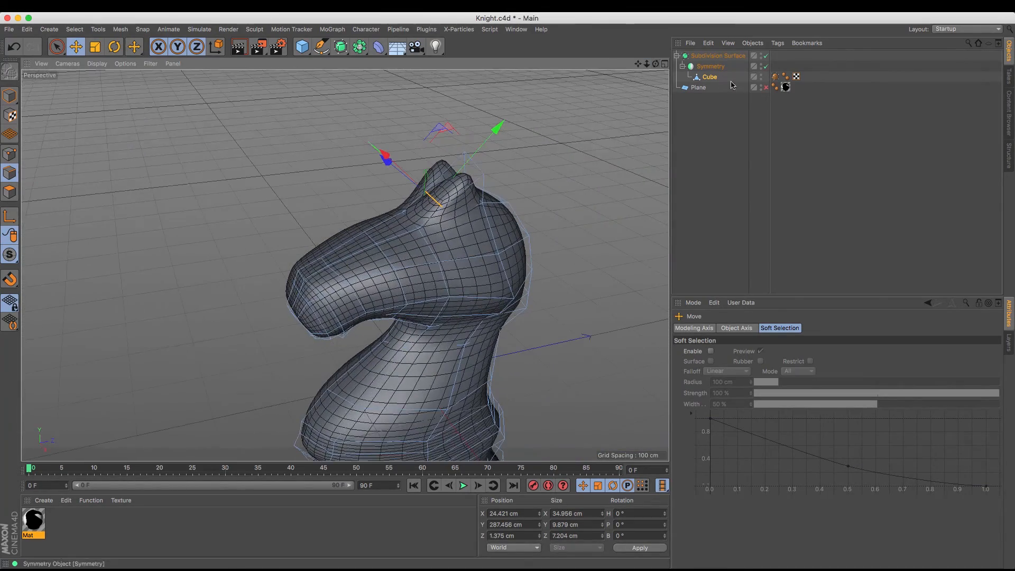
{"action": "left_click", "coordinate": [766, 88]}
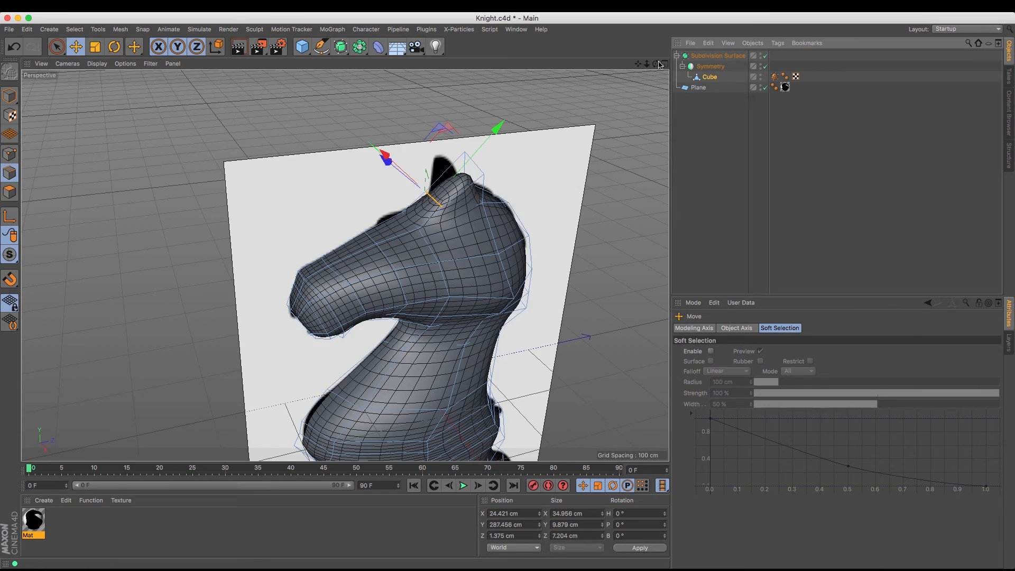
{"action": "left_click_drag", "start_coordinate": [656, 64], "coordinate": [614, 51]}
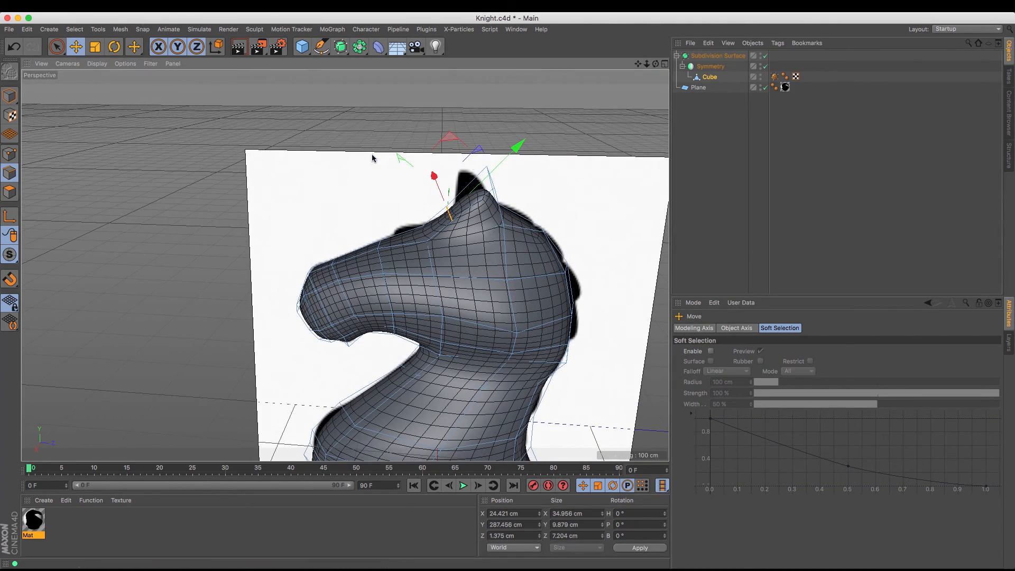
{"action": "left_click_drag", "start_coordinate": [373, 158], "coordinate": [522, 144]}
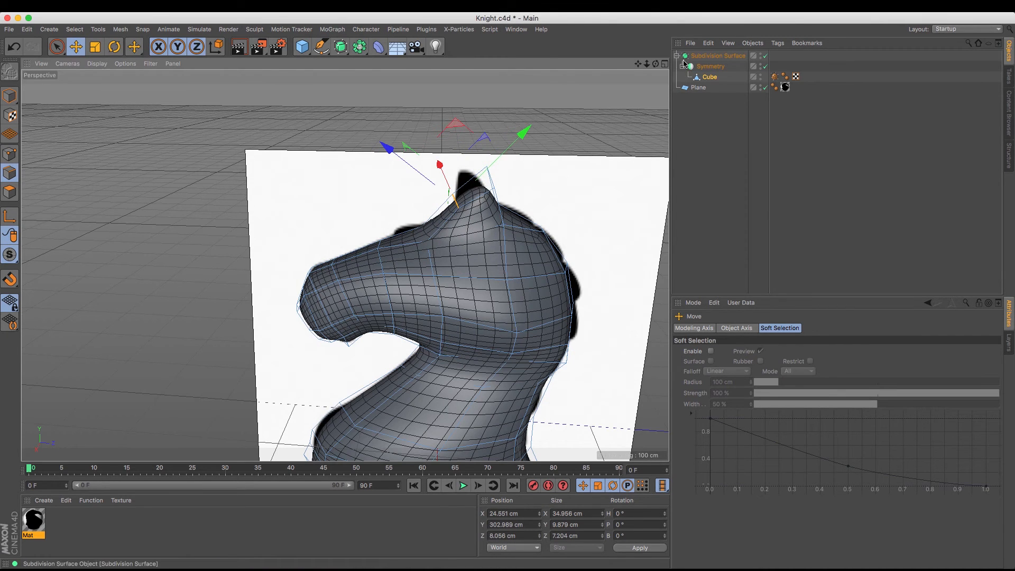
Lower the ear's two rear points to about Y 311 cm and Y 310 cm
{"action": "left_click_drag", "start_coordinate": [656, 64], "coordinate": [52, 196]}
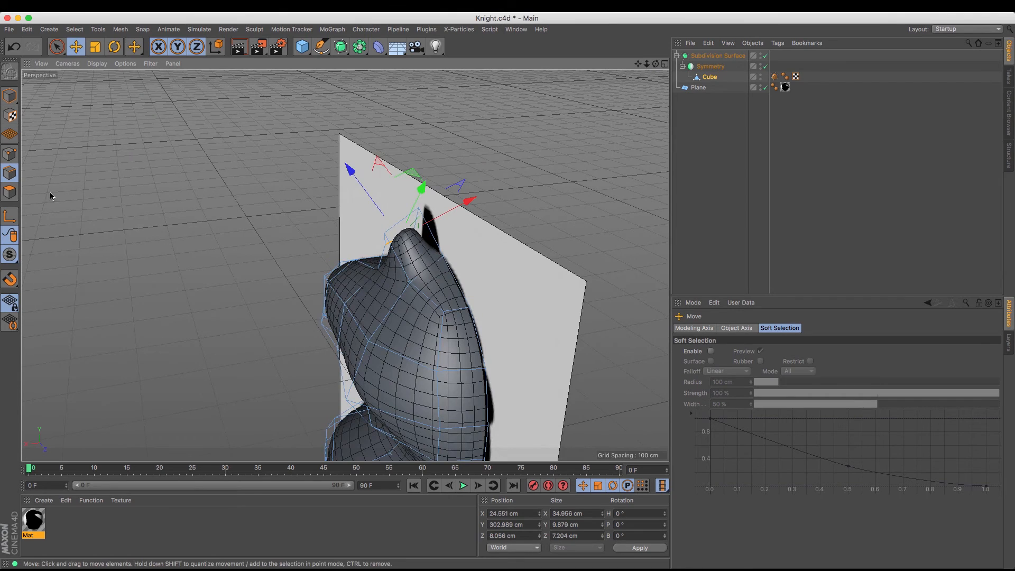
{"action": "left_click", "coordinate": [11, 158]}
{"action": "left_click", "coordinate": [419, 208]}
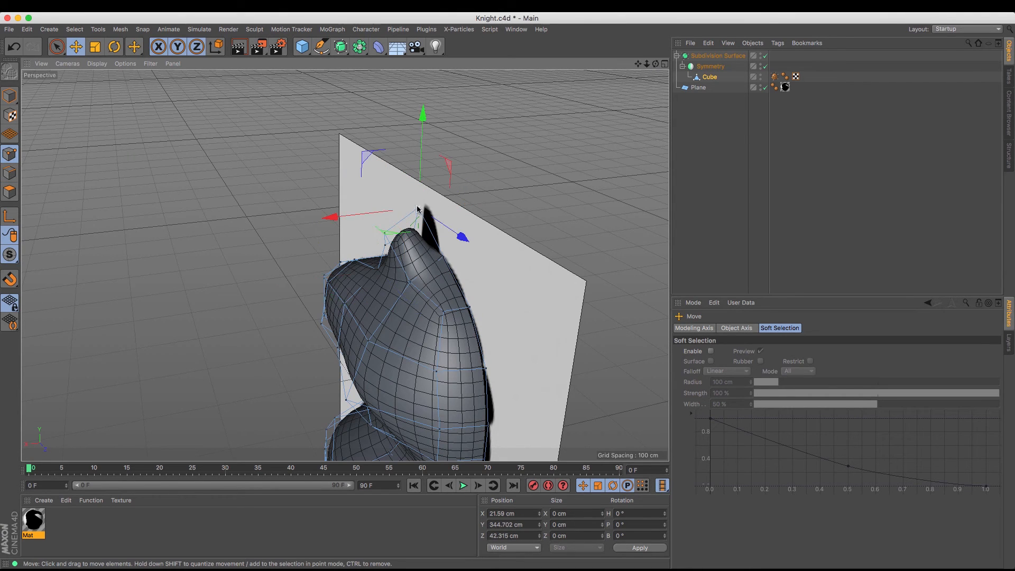
{"action": "left_click_drag", "start_coordinate": [424, 129], "coordinate": [390, 191]}
{"action": "left_click", "coordinate": [385, 245]}
{"action": "left_click", "coordinate": [385, 233]}
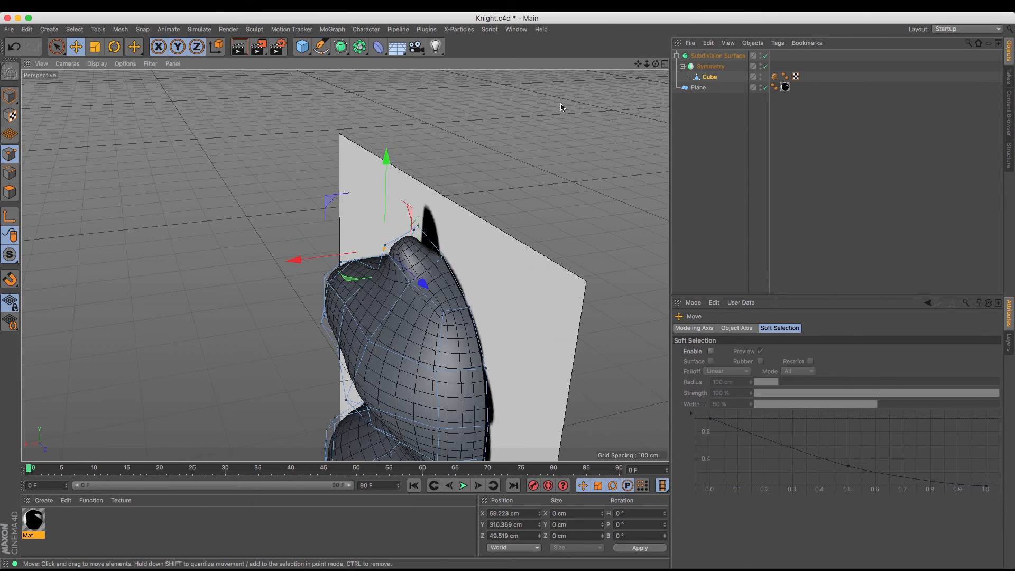
In the side view, move the ear's front inner point down and back to about Y 297 cm and Z 11 cm
{"action": "left_click_drag", "start_coordinate": [656, 64], "coordinate": [746, 47]}
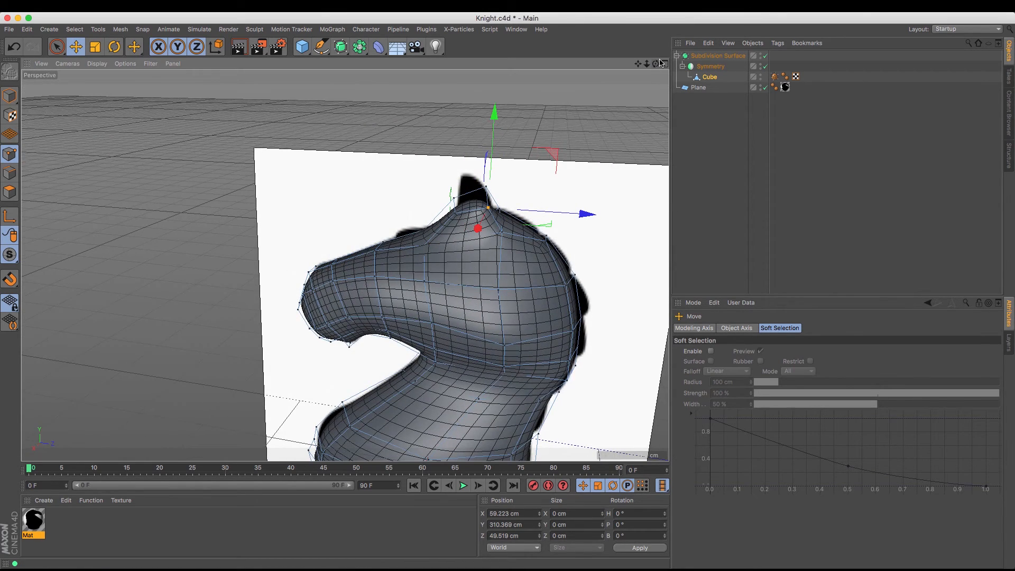
{"action": "key", "text": "F4"}
{"action": "key", "text": "F3"}
{"action": "scroll", "coordinate": [397, 103], "scroll_direction": "up", "scroll_amount": 5}
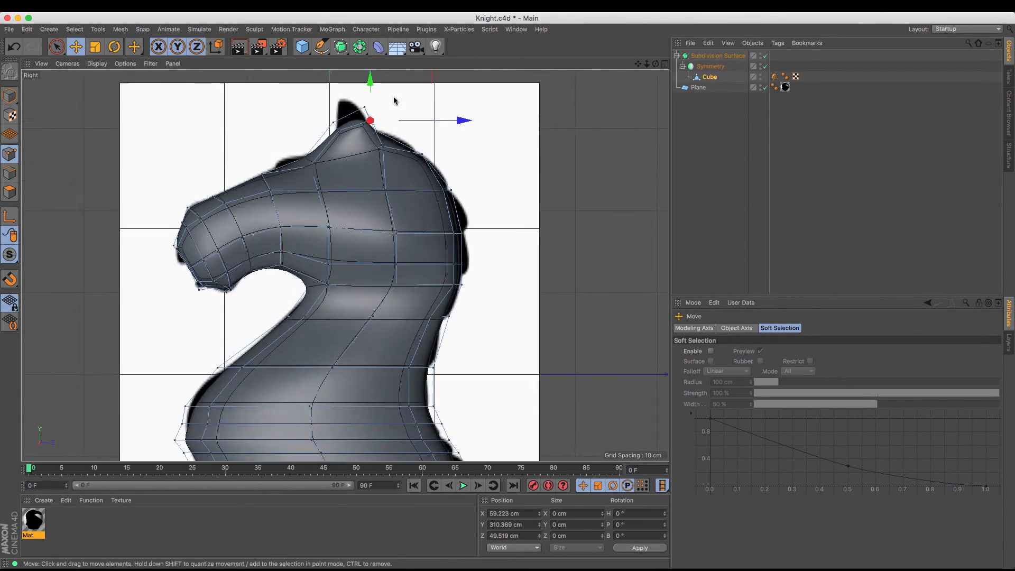
{"action": "left_click_drag", "start_coordinate": [384, 92], "coordinate": [390, 107]}
{"action": "left_click", "coordinate": [321, 132]}
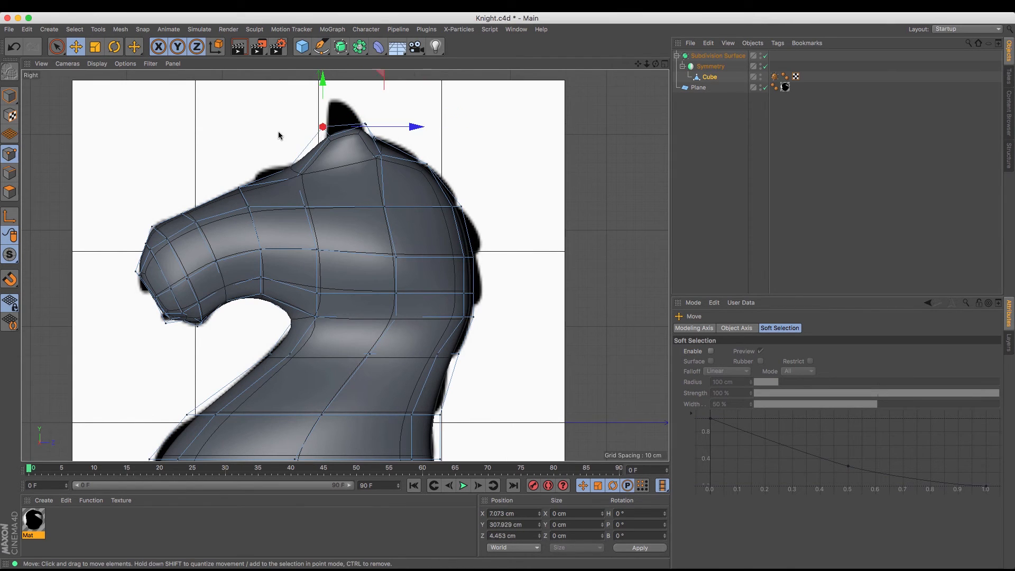
{"action": "left_click_drag", "start_coordinate": [279, 131], "coordinate": [285, 146]}
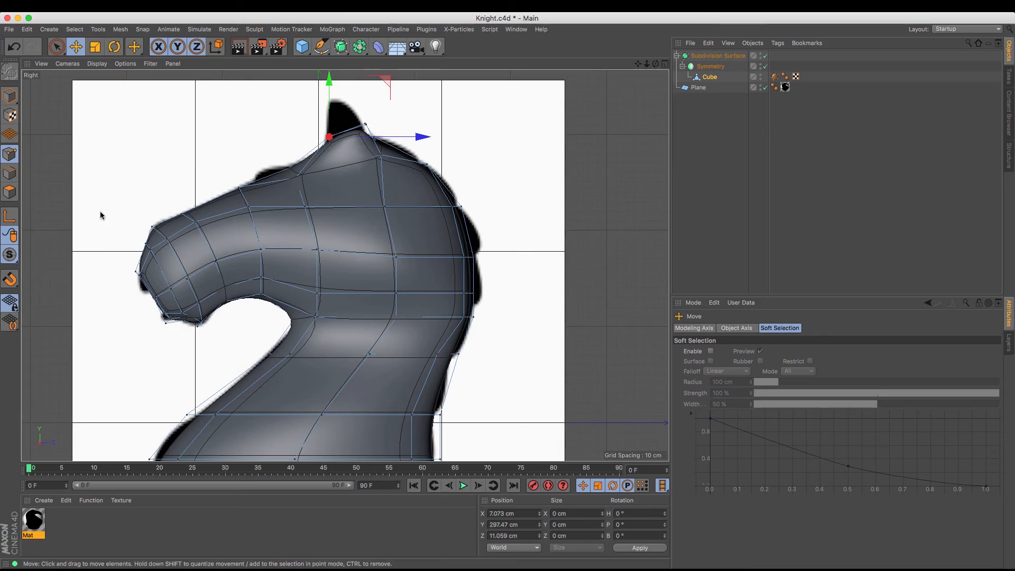
Move the ear's two inner points outward along X, placing the rear one at about X 31 cm
{"action": "key", "text": "F1"}
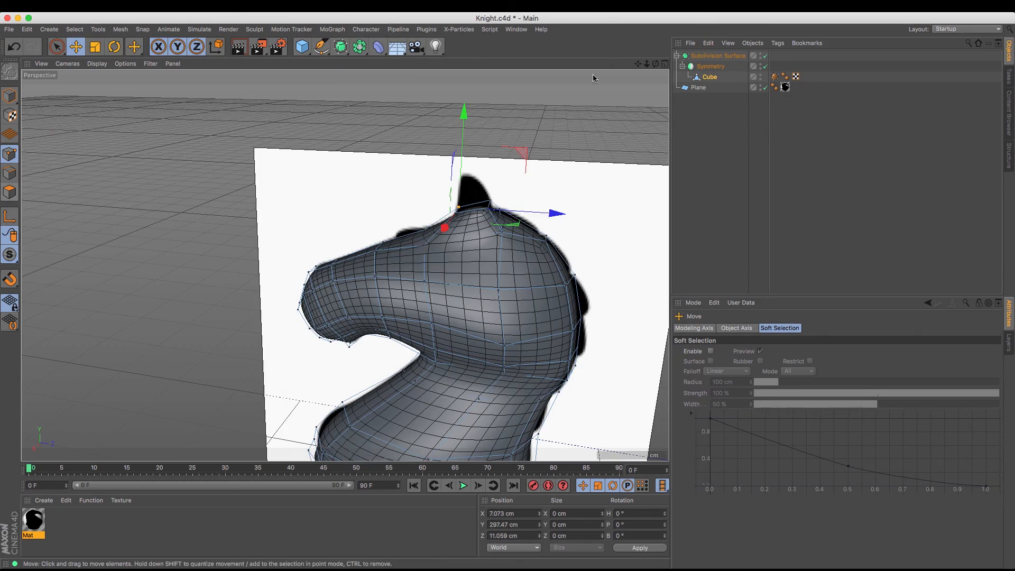
{"action": "left_click_drag", "start_coordinate": [656, 65], "coordinate": [777, 140]}
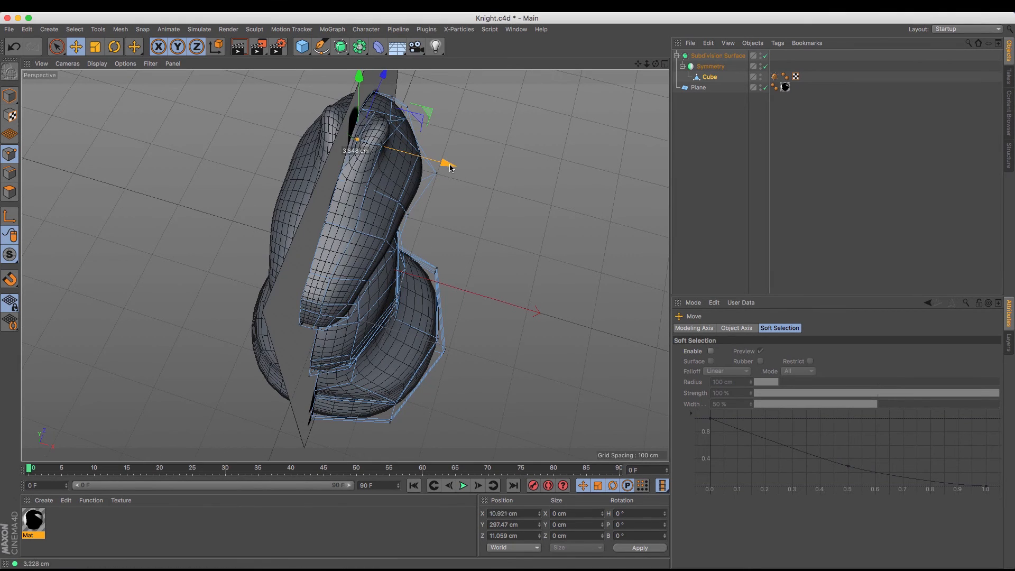
{"action": "left_click_drag", "start_coordinate": [450, 168], "coordinate": [459, 170]}
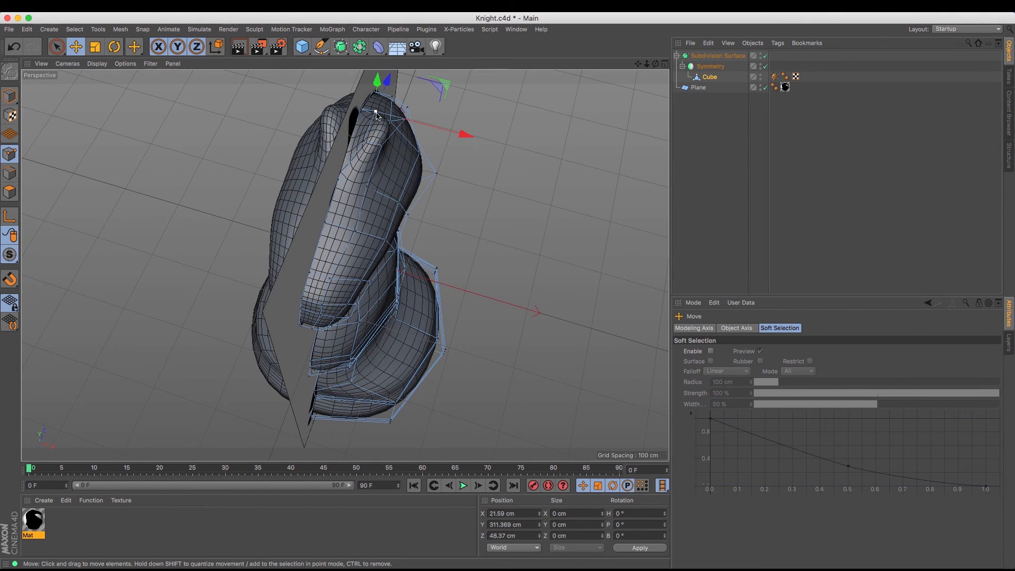
{"action": "left_click_drag", "start_coordinate": [448, 134], "coordinate": [454, 135]}
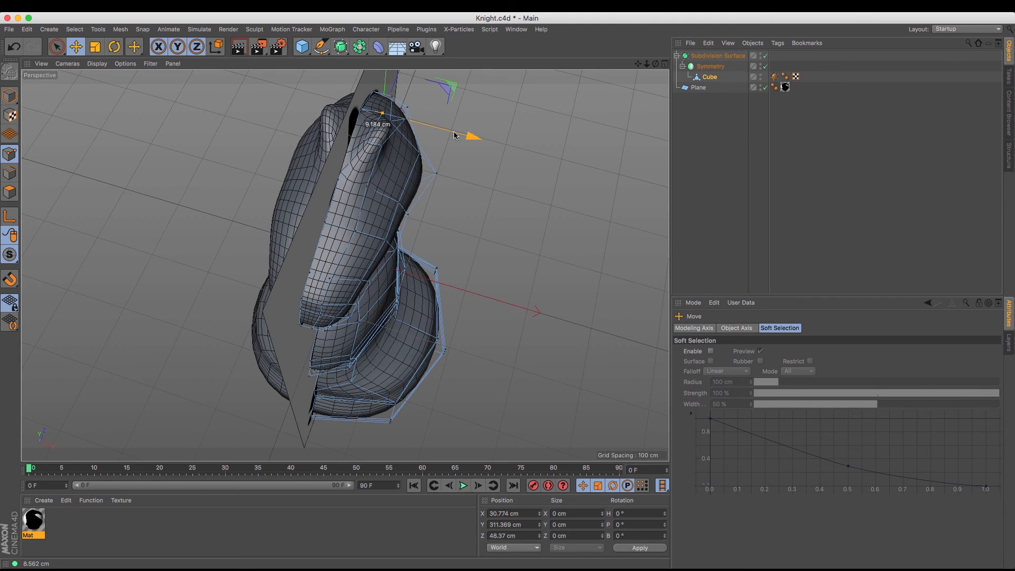
{"action": "left_click_drag", "start_coordinate": [655, 64], "coordinate": [521, 18]}
Extrude the ear's top polygon by about 36 cm up to the reference ear tip
{"action": "left_click", "coordinate": [9, 192]}
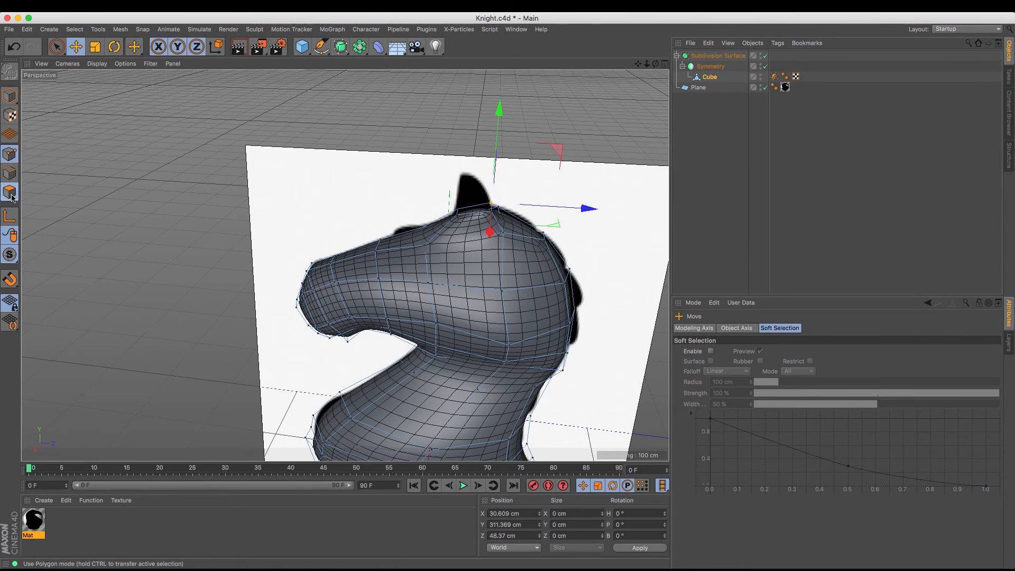
{"action": "key", "text": "m"}
{"action": "key", "text": "t"}
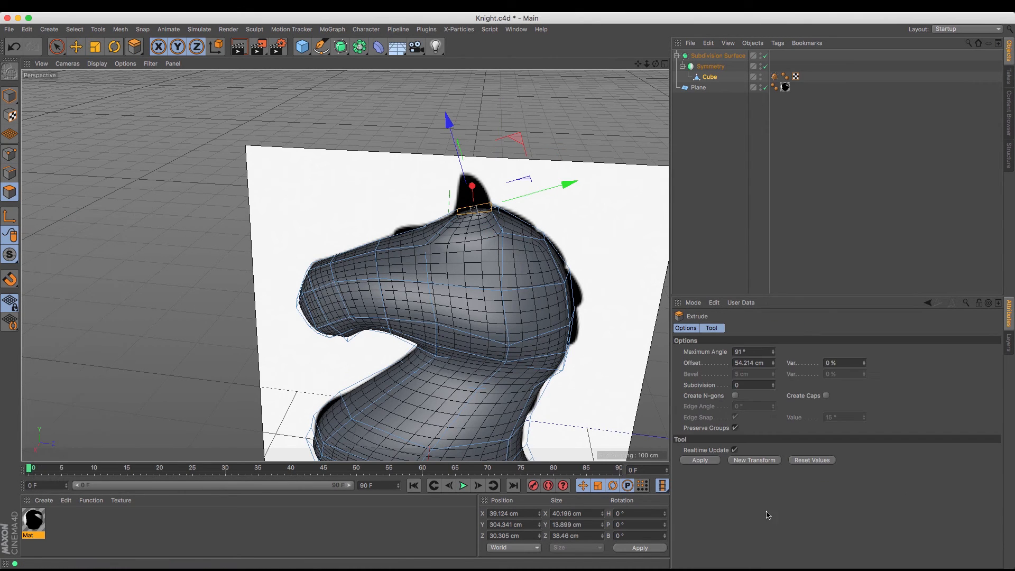
{"action": "left_click_drag", "start_coordinate": [335, 311], "coordinate": [357, 311]}
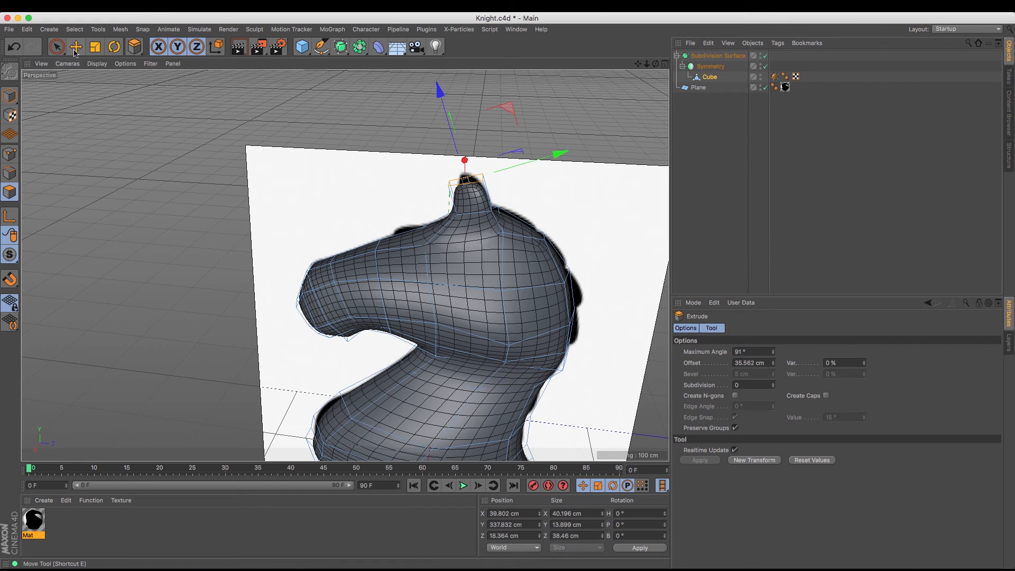
Move the two rear points of the ear tip forward to about Z 21 cm to taper the ear
{"action": "left_click", "coordinate": [9, 153]}
{"action": "left_click", "coordinate": [57, 46]}
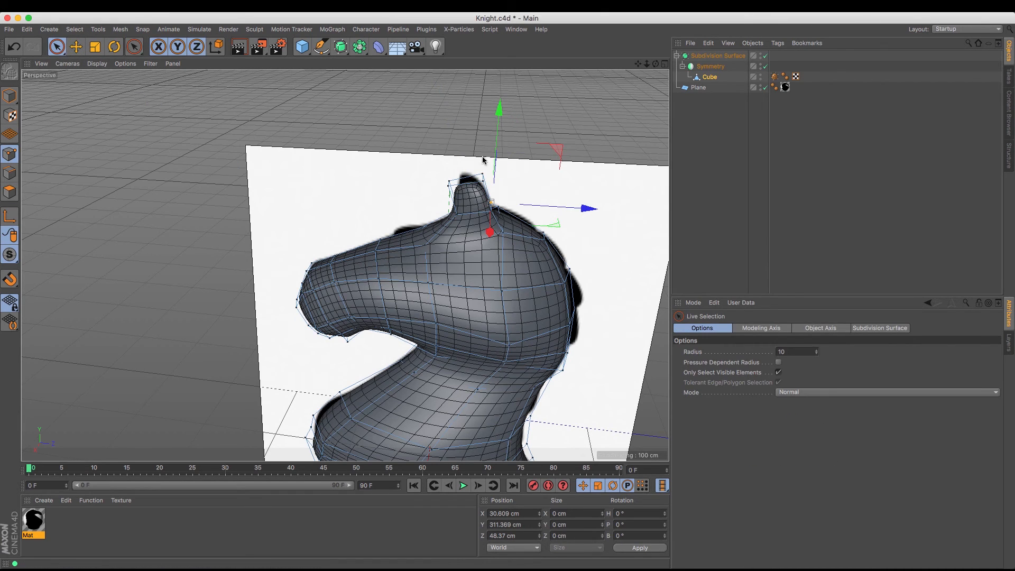
{"action": "left_click", "coordinate": [483, 177]}
{"action": "left_click_drag", "start_coordinate": [572, 183], "coordinate": [556, 181]}
Move the two front points of the ear tip outward along X to about X 44 cm
{"action": "mouse_move", "coordinate": [660, 66]}
{"action": "left_mouse_down"}
{"action": "mouse_move", "coordinate": [345, 265]}
{"action": "mouse_move", "coordinate": [651, 76]}
{"action": "left_mouse_up"}
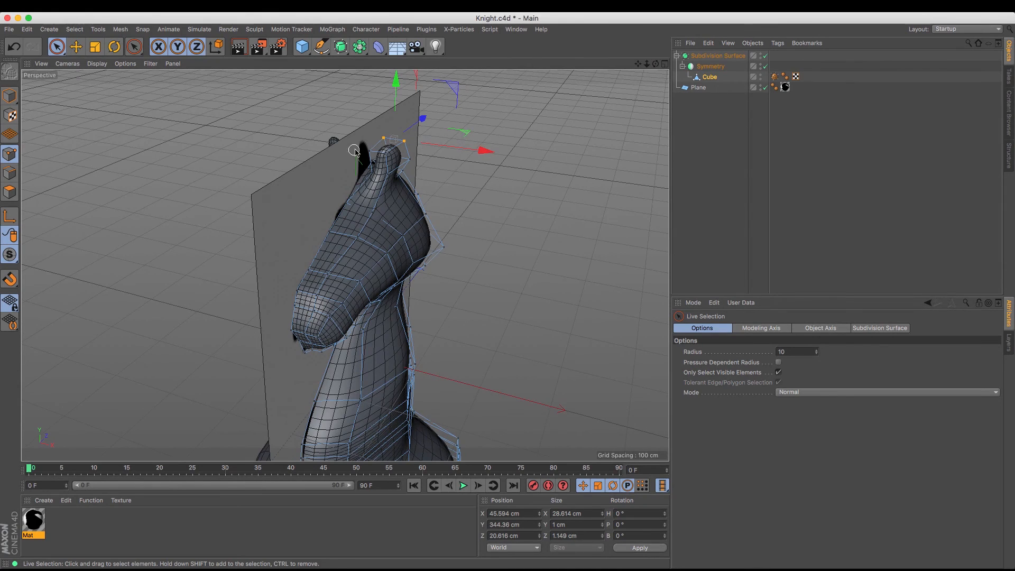
{"action": "left_click", "coordinate": [383, 155]}
{"action": "left_click_drag", "start_coordinate": [460, 163], "coordinate": [476, 167]}
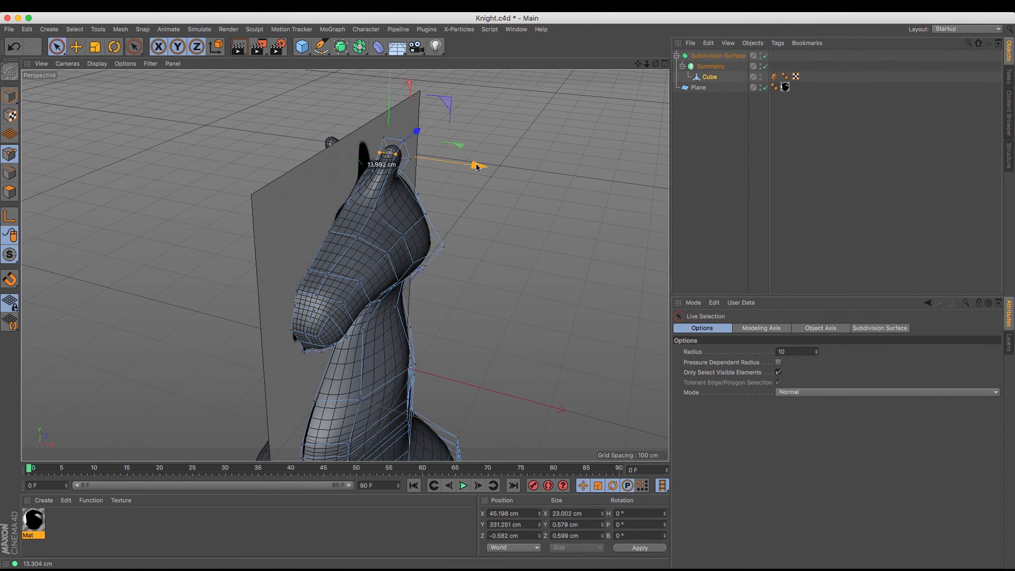
Hide the reference plane, bring the whole knight into view from several angles and switch to Model mode
{"action": "double_click", "coordinate": [765, 87]}
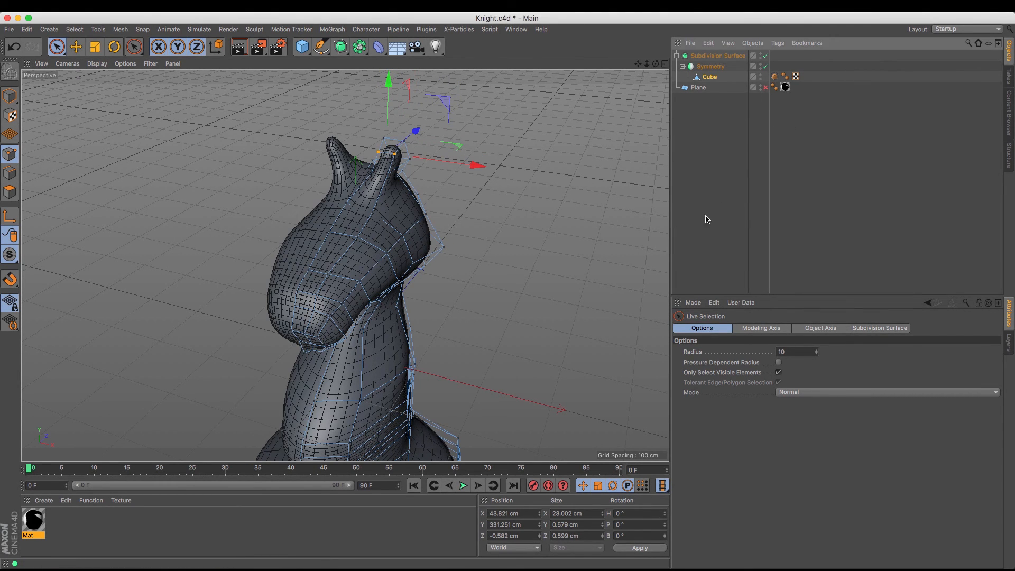
{"action": "left_click_drag", "start_coordinate": [656, 64], "coordinate": [345, 265]}
{"action": "left_click_drag", "start_coordinate": [647, 64], "coordinate": [345, 265]}
{"action": "left_click_drag", "start_coordinate": [639, 64], "coordinate": [345, 267]}
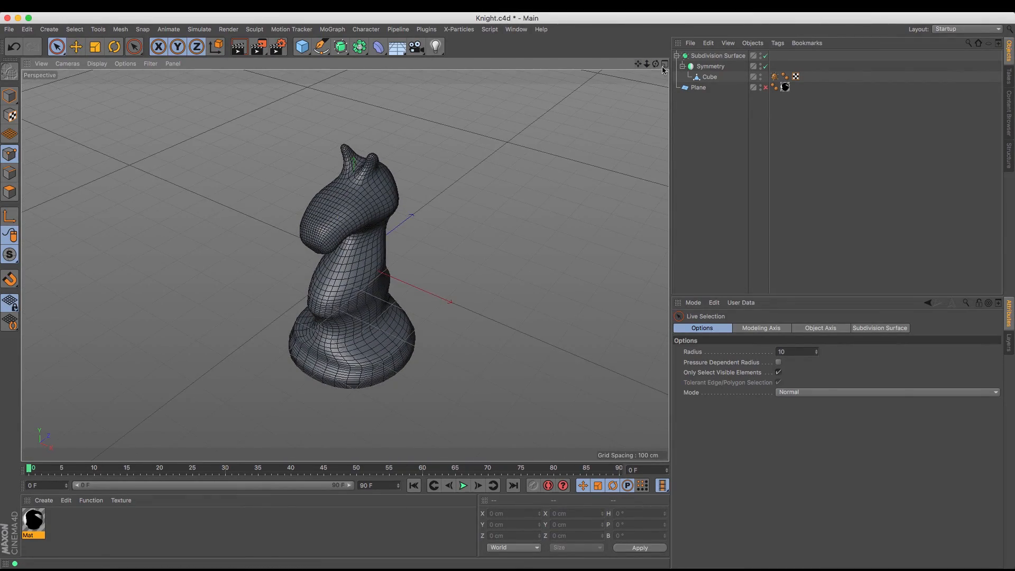
{"action": "left_click_drag", "start_coordinate": [655, 64], "coordinate": [345, 265]}
{"action": "left_click_drag", "start_coordinate": [345, 265], "coordinate": [345, 266], "text": "alt"}
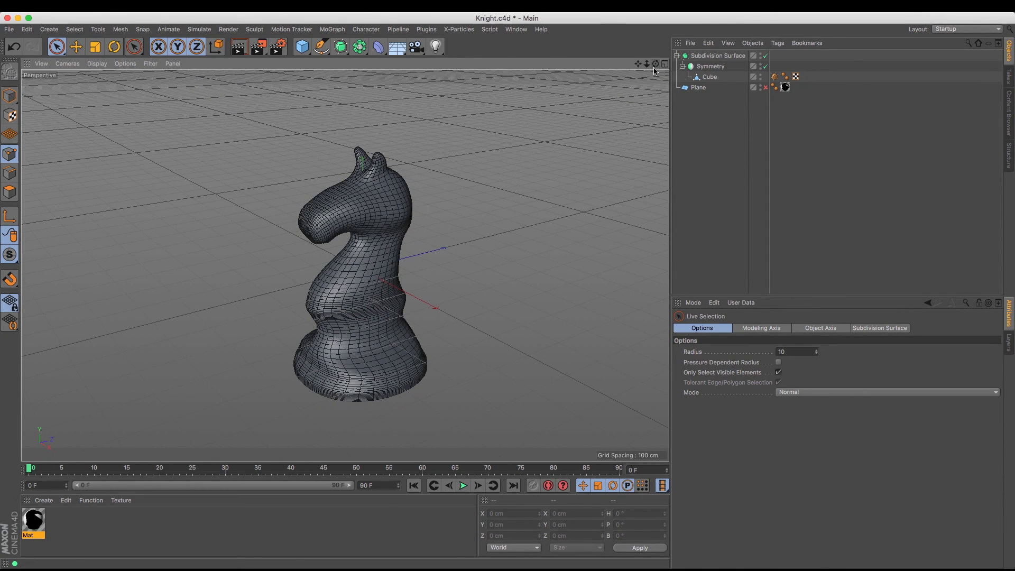
{"action": "left_click", "coordinate": [9, 99]}
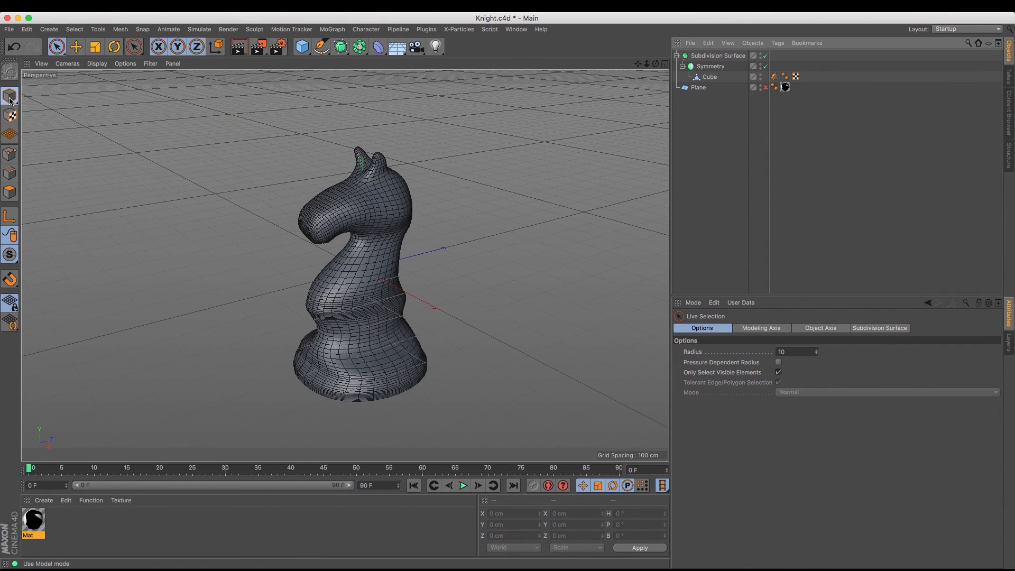
Enter point editing on the Cube mesh and raise the rear underside point of the muzzle slightly in the Right view
{"action": "left_click_drag", "start_coordinate": [647, 63], "coordinate": [345, 266]}
{"action": "left_click", "coordinate": [708, 77]}
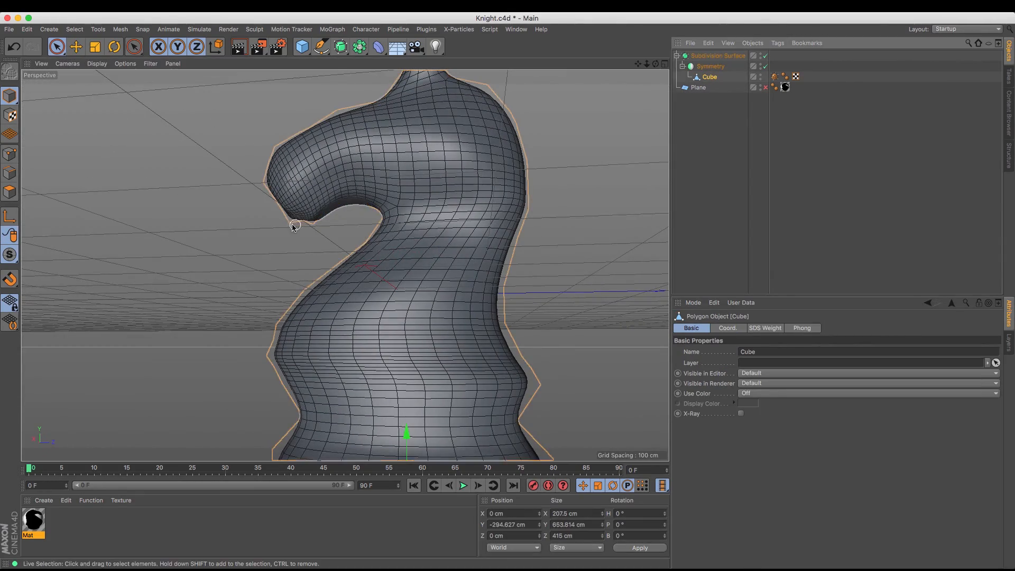
{"action": "left_click", "coordinate": [9, 154]}
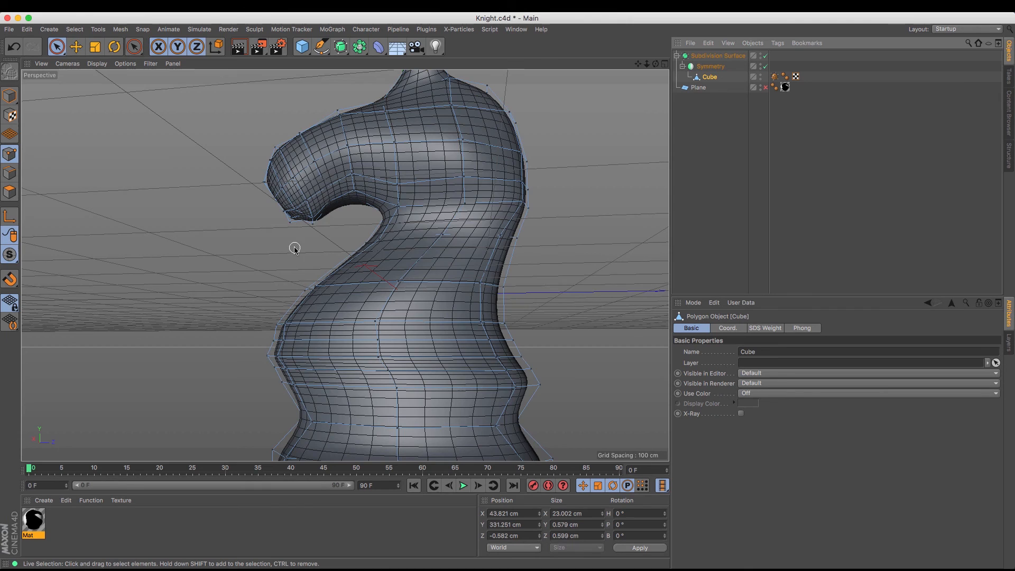
{"action": "key", "text": "F4"}
{"action": "key", "text": "F3"}
{"action": "scroll", "coordinate": [239, 328], "scroll_direction": "up", "scroll_amount": 3}
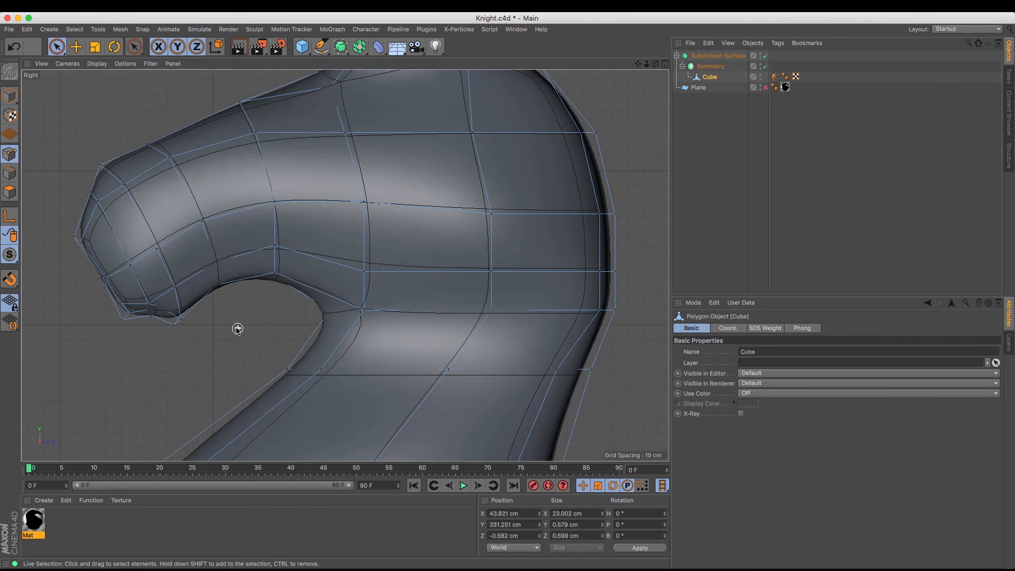
{"action": "left_click", "coordinate": [180, 319]}
{"action": "left_click_drag", "start_coordinate": [177, 245], "coordinate": [184, 226]}
{"action": "left_click", "coordinate": [181, 144]}
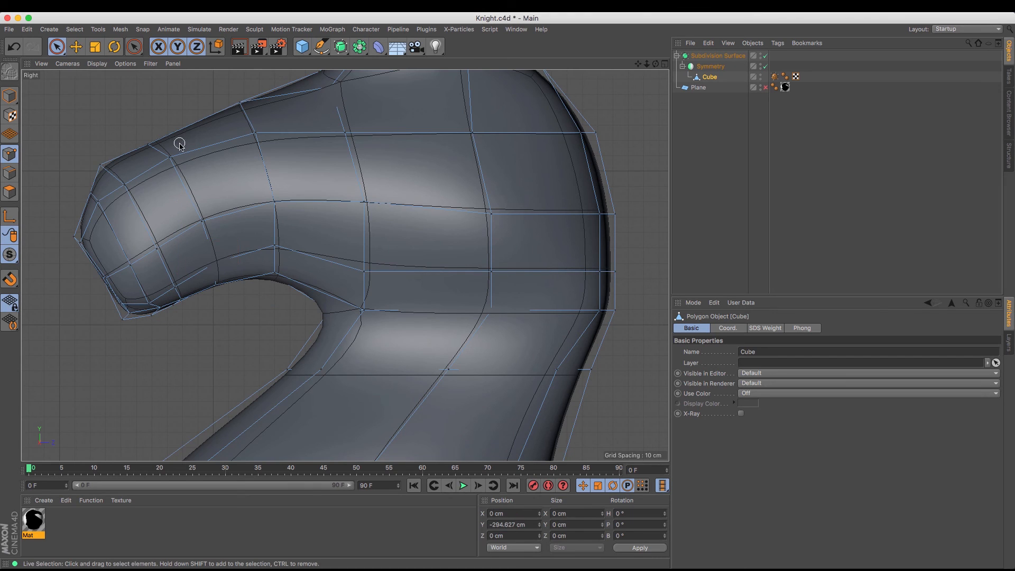
Lower the upper front point of the muzzle to about Y 199 cm to round the nose
{"action": "left_click", "coordinate": [99, 164]}
{"action": "left_click_drag", "start_coordinate": [100, 79], "coordinate": [100, 92]}
{"action": "left_click", "coordinate": [66, 149]}
{"action": "left_click", "coordinate": [100, 174]}
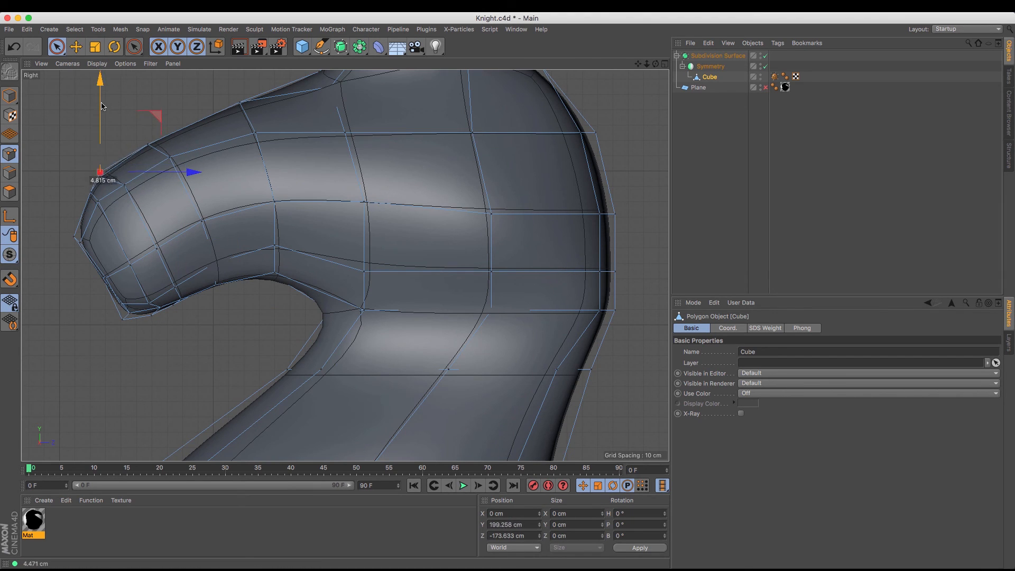
Lower the forehead point between the muzzle and the ear to about Y 239 cm
{"action": "left_click", "coordinate": [241, 105]}
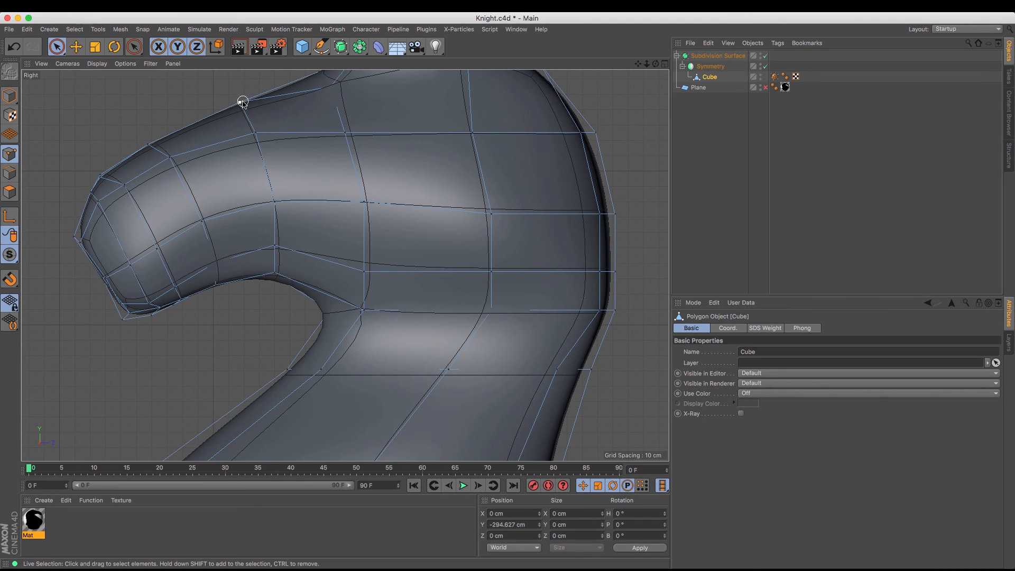
{"action": "left_click", "coordinate": [243, 102]}
{"action": "left_click_drag", "start_coordinate": [241, 79], "coordinate": [241, 89]}
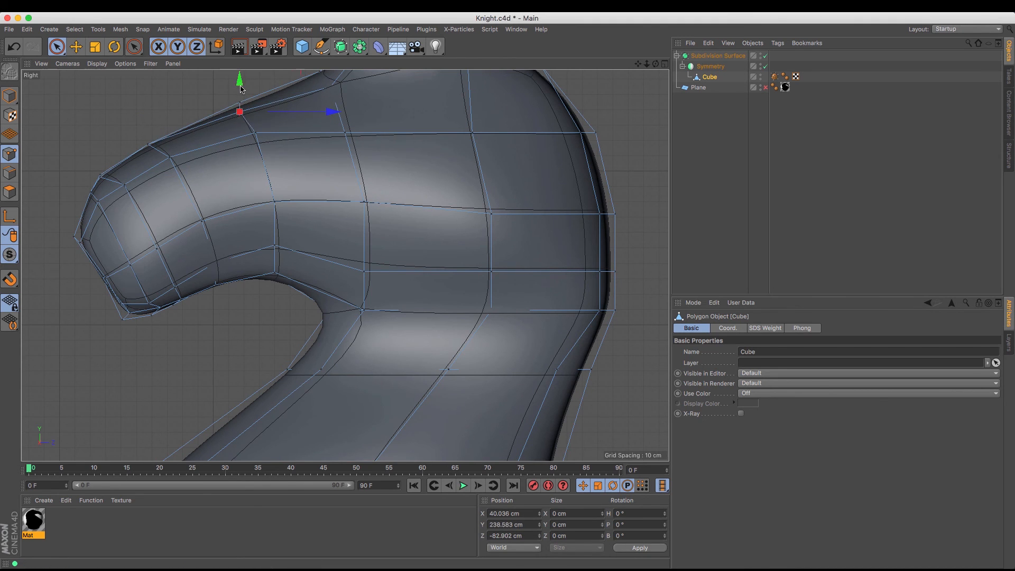
{"action": "scroll", "coordinate": [235, 114], "scroll_direction": "down", "scroll_amount": 6}
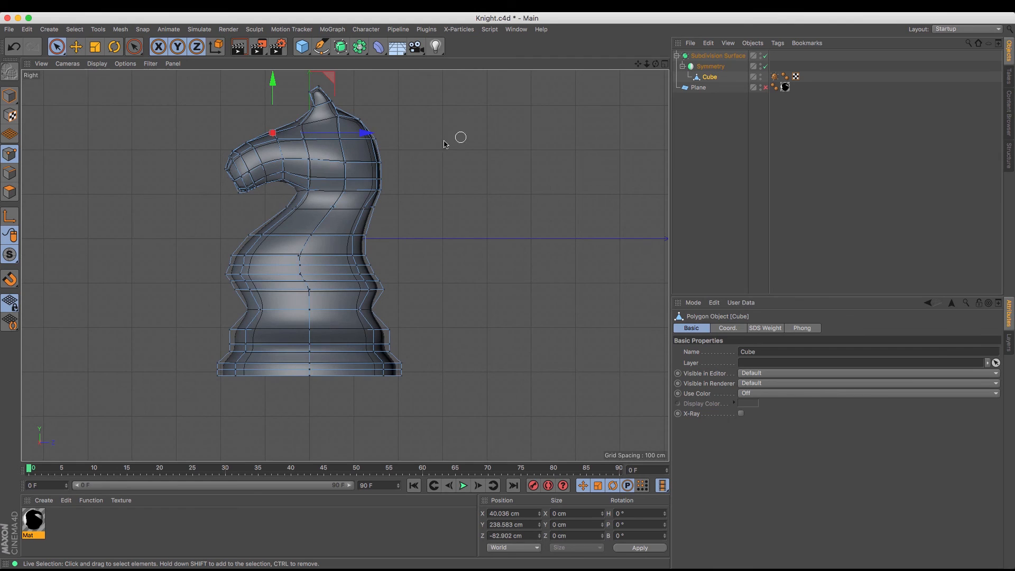
{"action": "left_click", "coordinate": [370, 167]}
Display the Front view in Gouraud Shading (Lines) and frame the knight's body and base
{"action": "key", "text": "F4"}
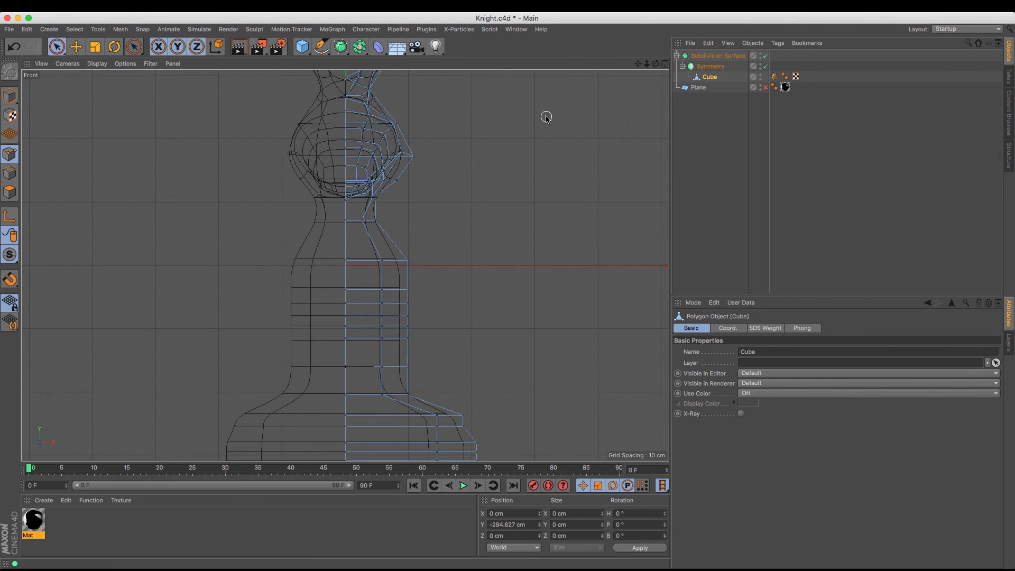
{"action": "left_click", "coordinate": [96, 64]}
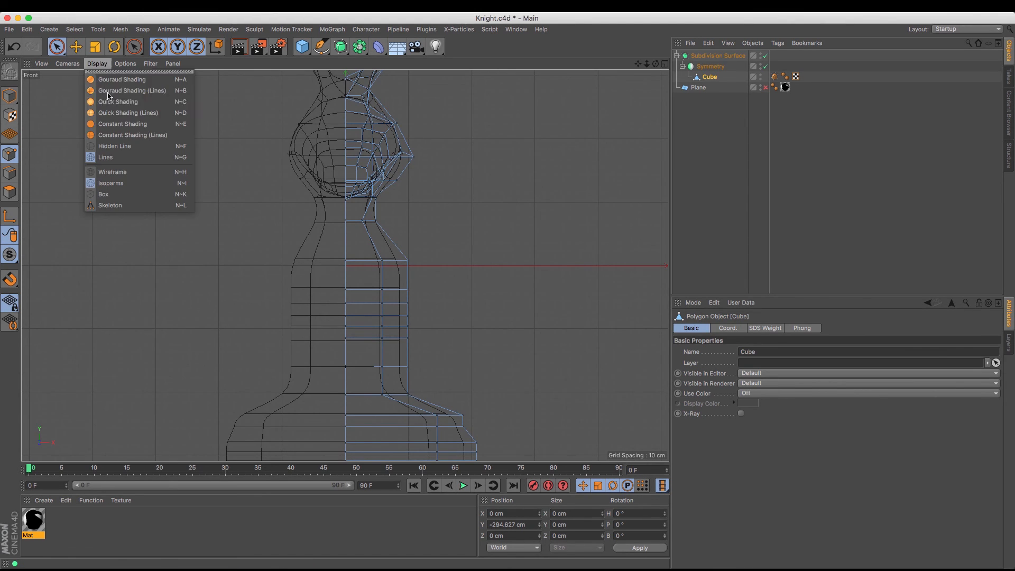
{"action": "left_click", "coordinate": [118, 88]}
{"action": "scroll", "coordinate": [529, 133], "scroll_direction": "down", "scroll_amount": 6}
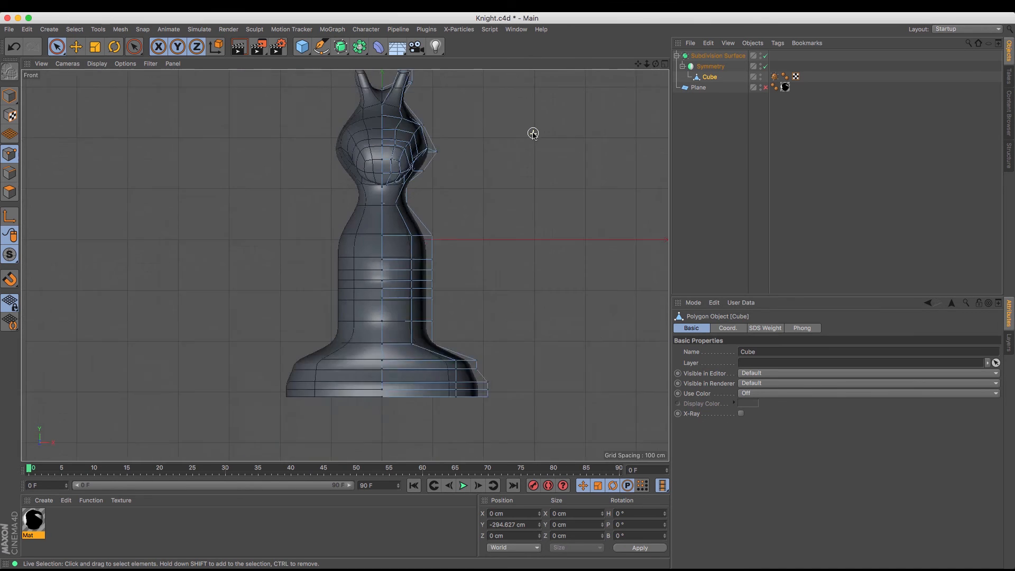
{"action": "scroll", "coordinate": [527, 154], "scroll_direction": "up", "scroll_amount": 3}
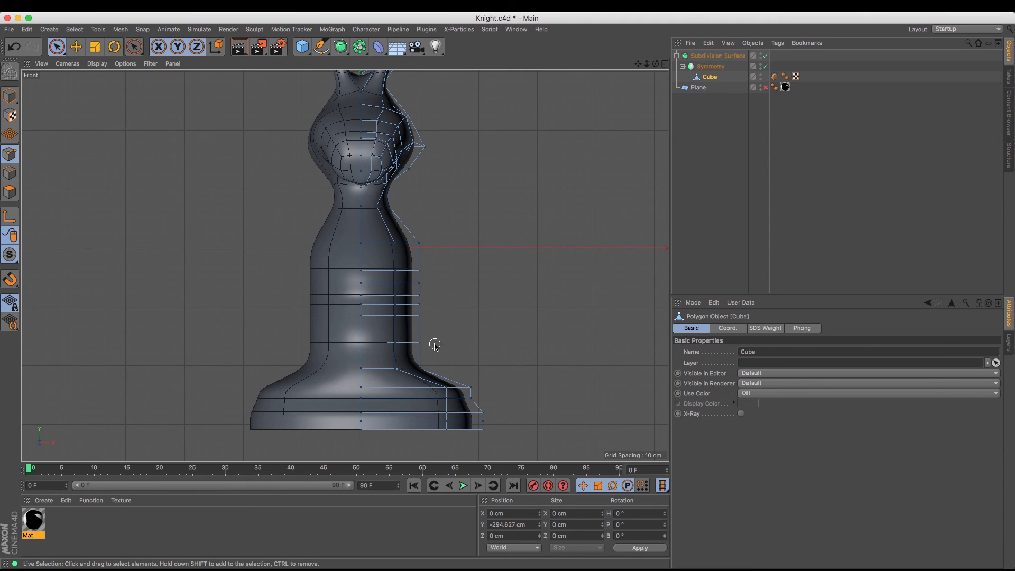
Move the row of points just above the flared base inward along X to narrow the waist
{"action": "left_click", "coordinate": [412, 343]}
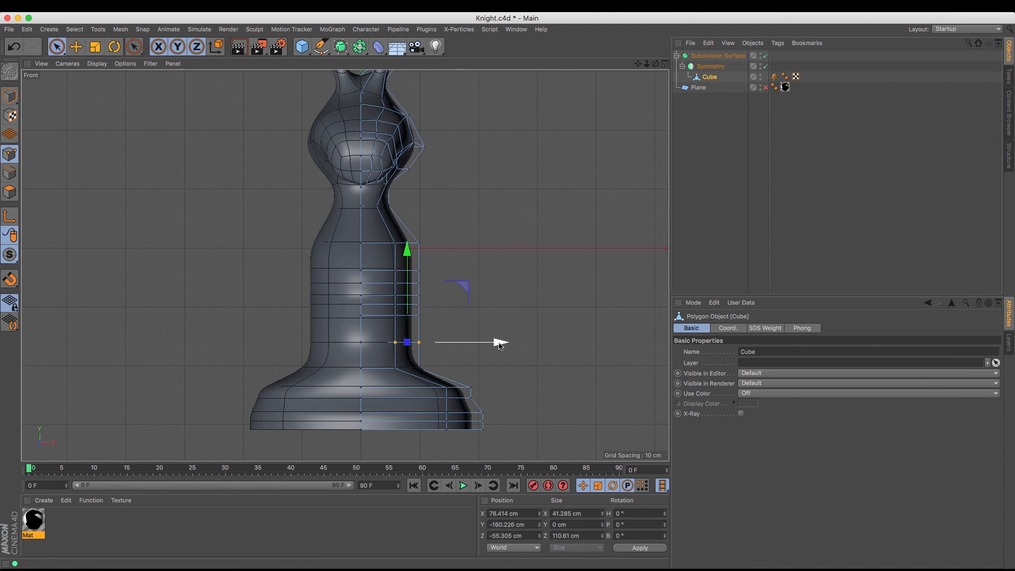
{"action": "left_click_drag", "start_coordinate": [500, 344], "coordinate": [485, 342]}
{"action": "left_click", "coordinate": [446, 303]}
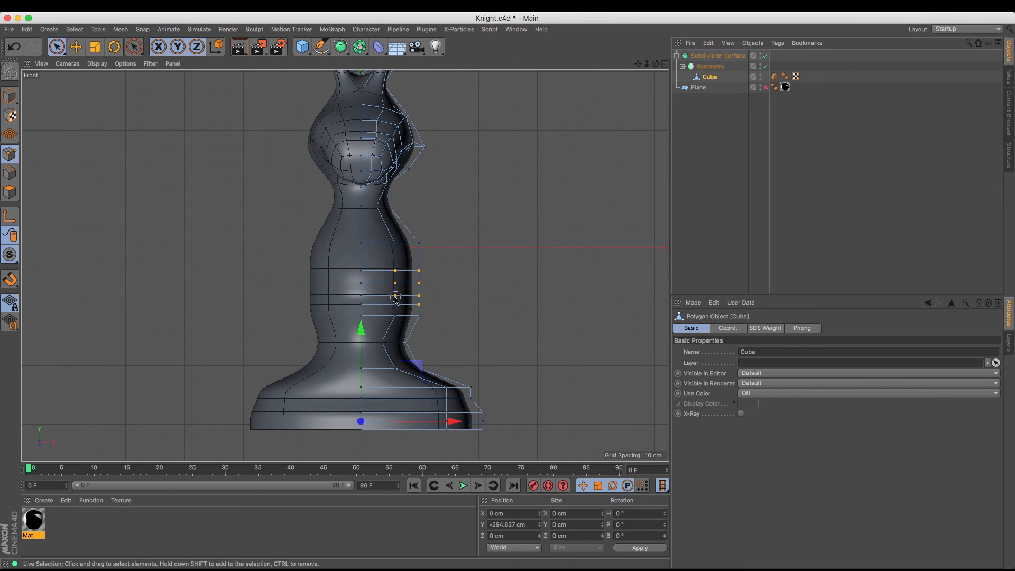
Try widening the four middle rows of body points to about X 90 cm, check them in Perspective, and undo the move
{"action": "left_click_drag", "start_coordinate": [396, 297], "coordinate": [396, 303]}
{"action": "scroll", "coordinate": [455, 297], "scroll_direction": "down", "scroll_amount": 2}
{"action": "left_click_drag", "start_coordinate": [486, 290], "coordinate": [494, 290]}
{"action": "key", "text": "F1"}
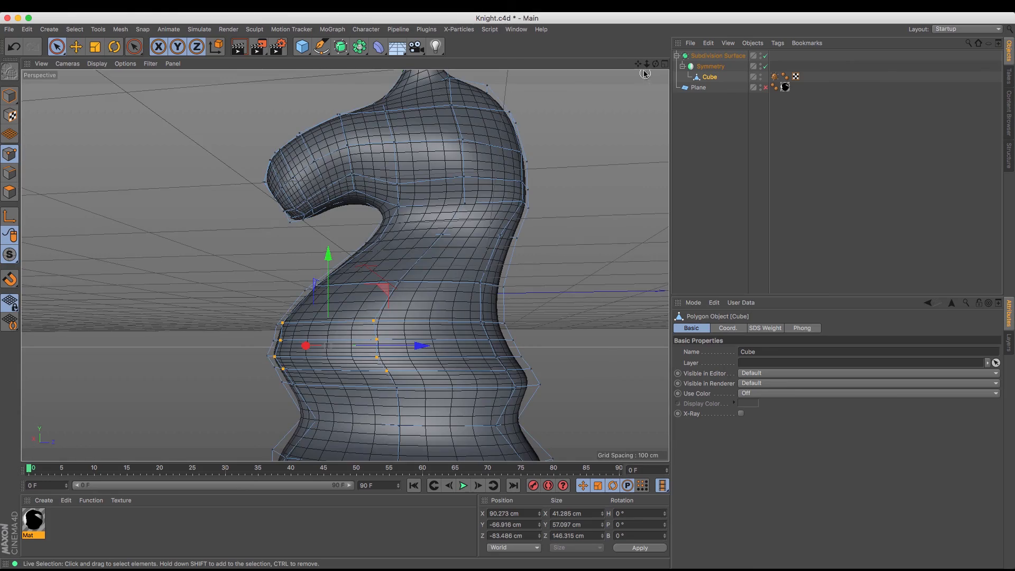
{"action": "mouse_move", "coordinate": [656, 63]}
{"action": "left_mouse_down"}
{"action": "mouse_move", "coordinate": [344, 265]}
{"action": "mouse_move", "coordinate": [656, 66]}
{"action": "left_mouse_up"}
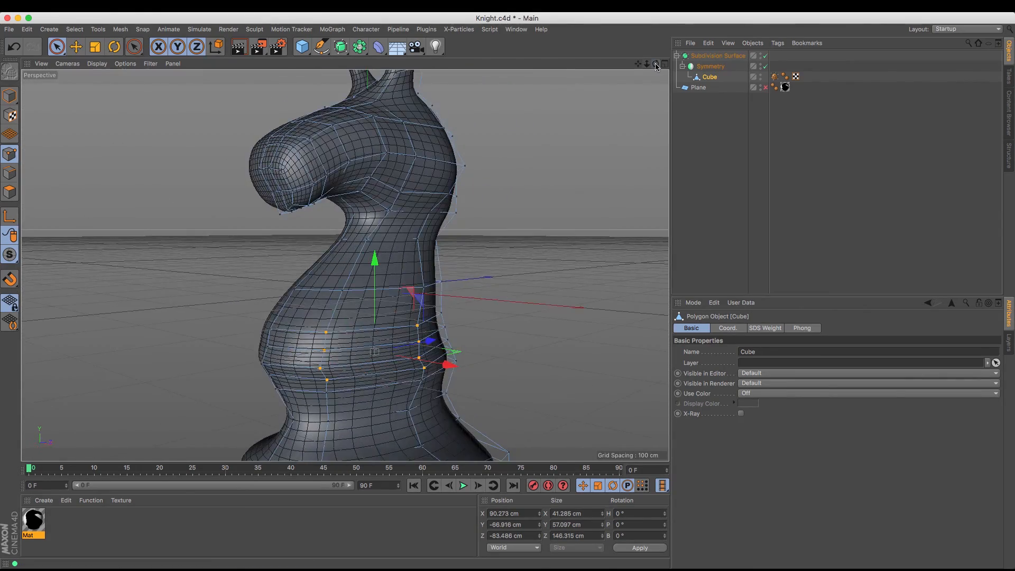
{"action": "key", "text": "F3"}
{"action": "key", "text": "F4"}
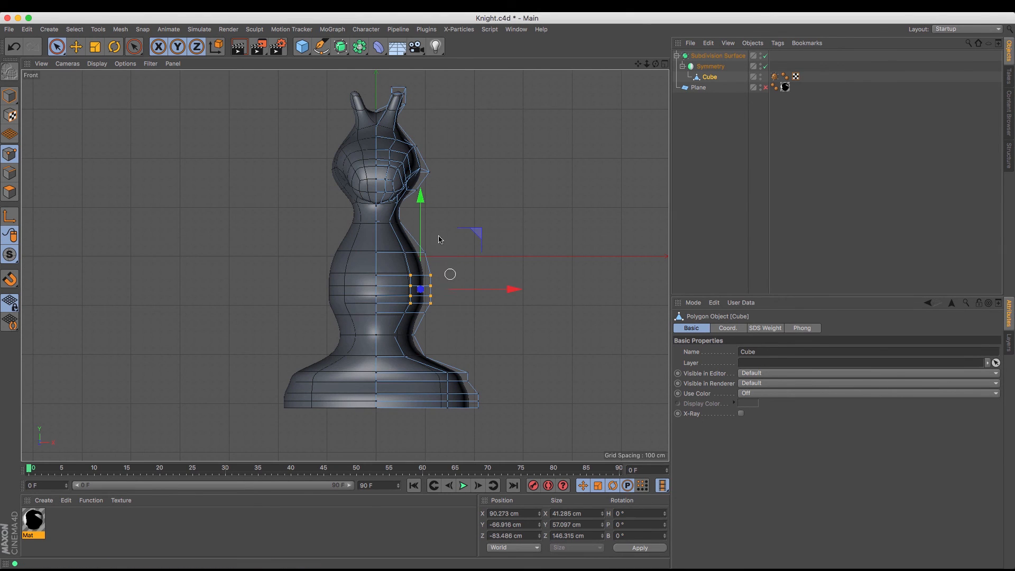
{"action": "key", "text": "ctrl+z"}
{"action": "left_click", "coordinate": [454, 299]}
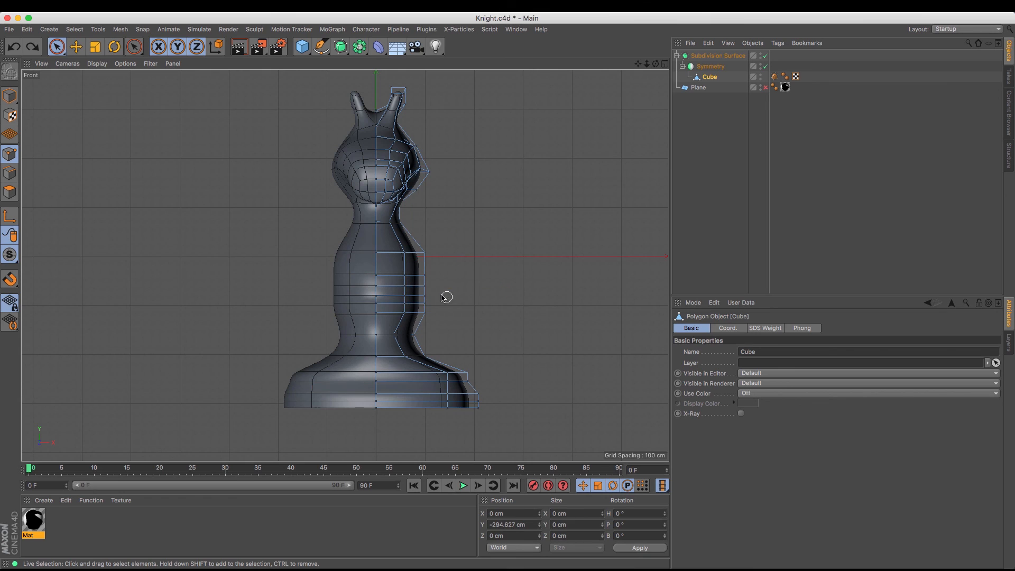
Check in Perspective which middle body points Live Selection picks, and turn off Only Select Visible Elements
{"action": "left_click", "coordinate": [56, 46]}
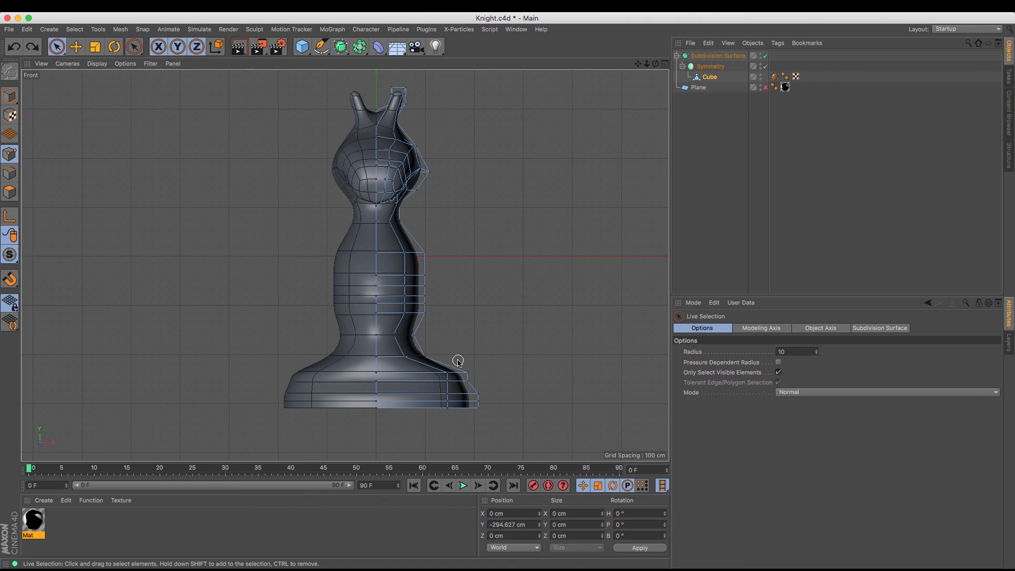
{"action": "left_click", "coordinate": [405, 275]}
{"action": "left_click_drag", "start_coordinate": [401, 265], "coordinate": [403, 266]}
{"action": "key", "text": "F1"}
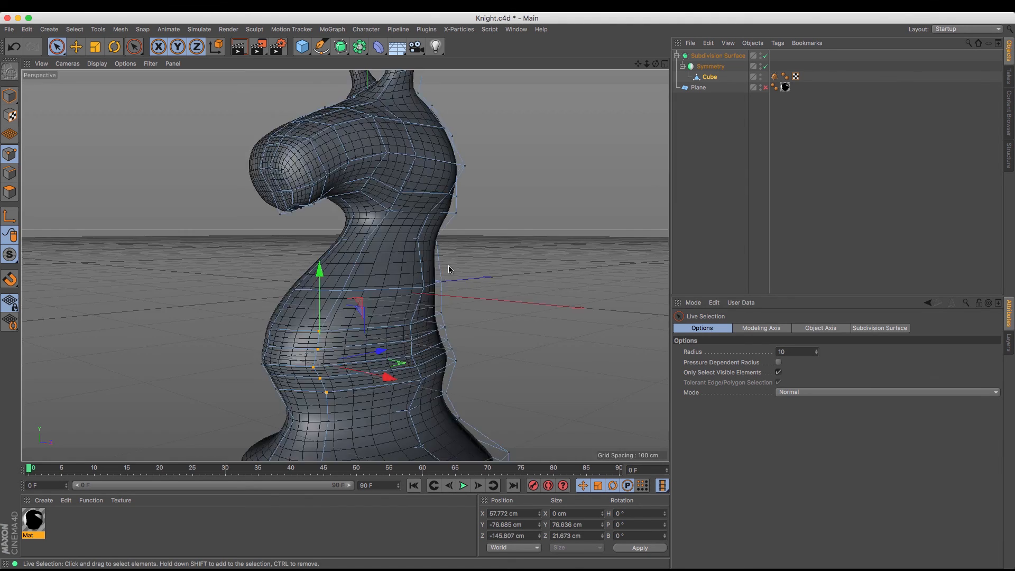
{"action": "left_click_drag", "start_coordinate": [656, 64], "coordinate": [345, 265]}
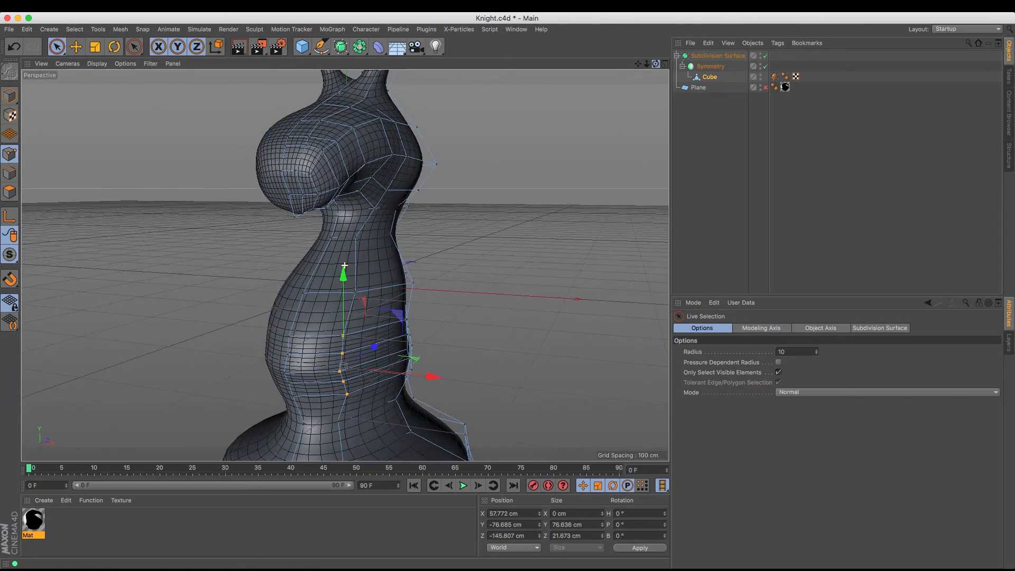
{"action": "key", "text": "F3"}
{"action": "key", "text": "F4"}
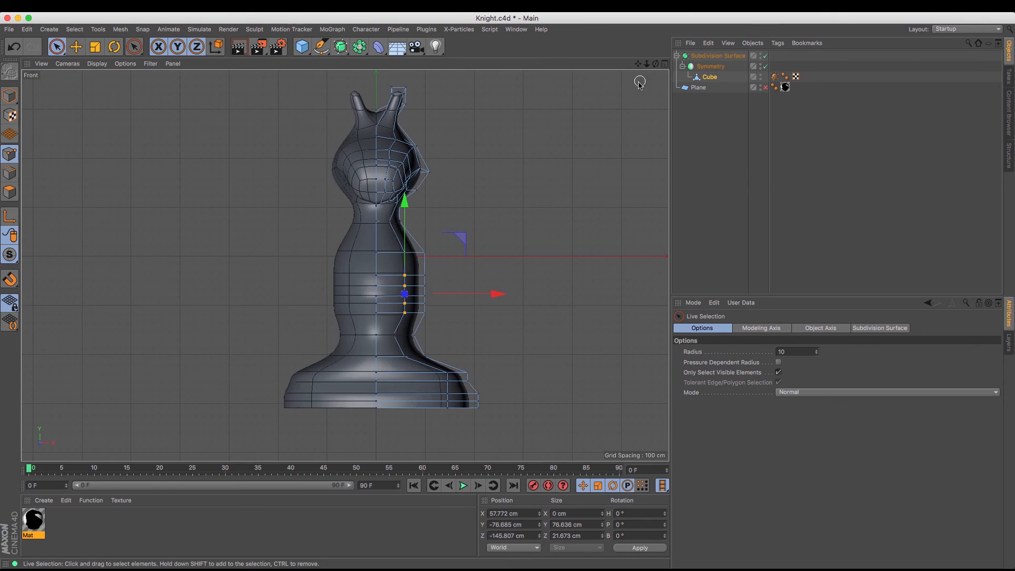
{"action": "left_click", "coordinate": [778, 372]}
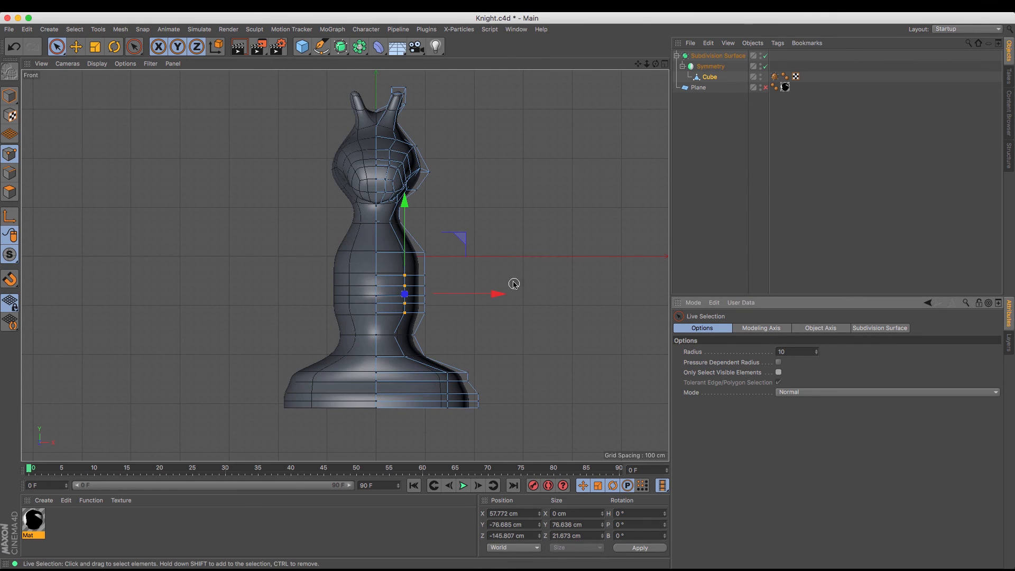
Select the middle rows of body points through the mesh and move them slightly outward along X
{"action": "left_click", "coordinate": [429, 276]}
{"action": "left_click", "coordinate": [426, 278]}
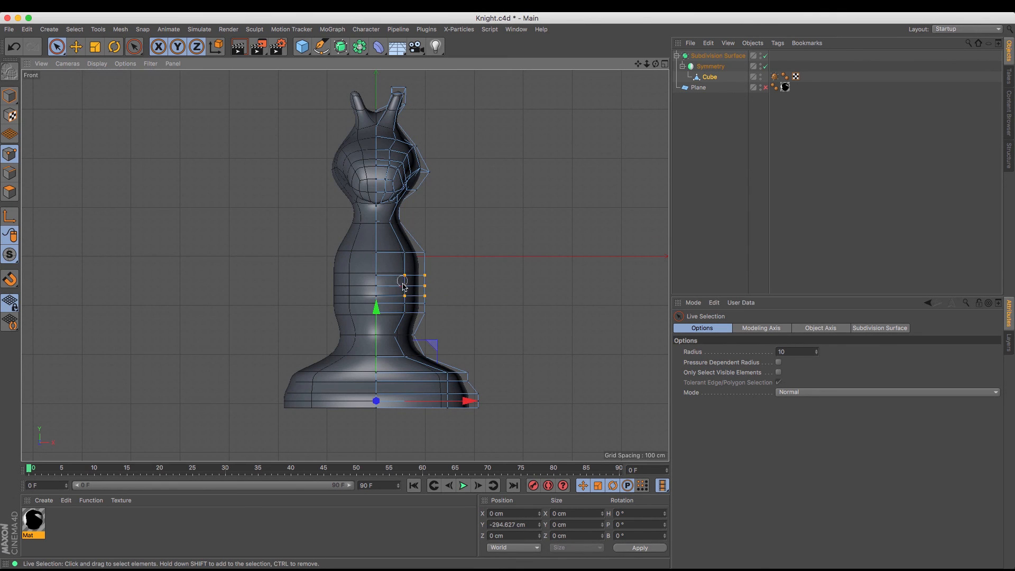
{"action": "left_click_drag", "start_coordinate": [412, 305], "coordinate": [499, 291]}
{"action": "left_click", "coordinate": [453, 261]}
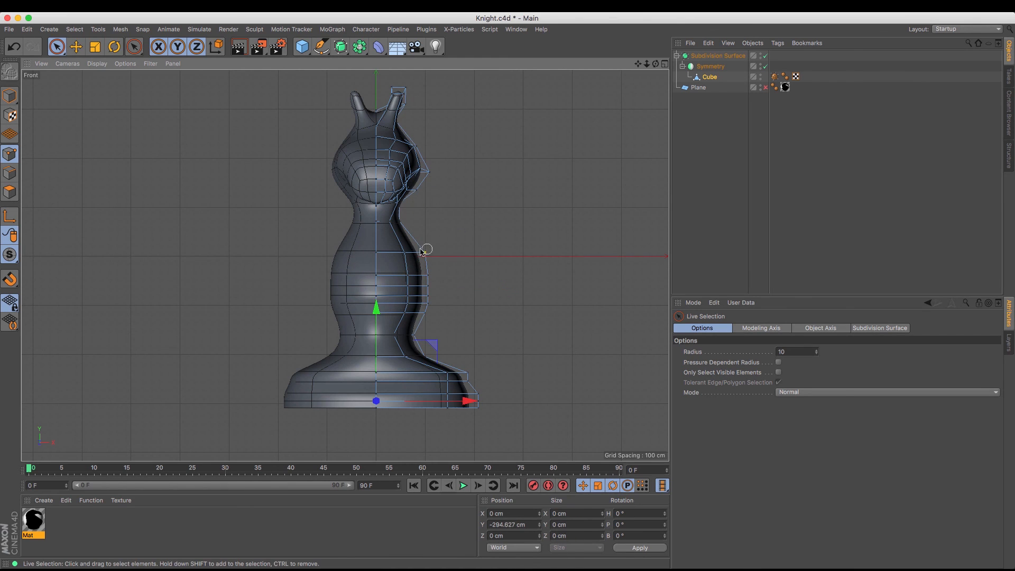
Move the row of points above the body's bulge inward to about X 71 cm
{"action": "left_click", "coordinate": [405, 256]}
{"action": "left_click_drag", "start_coordinate": [503, 254], "coordinate": [503, 256]}
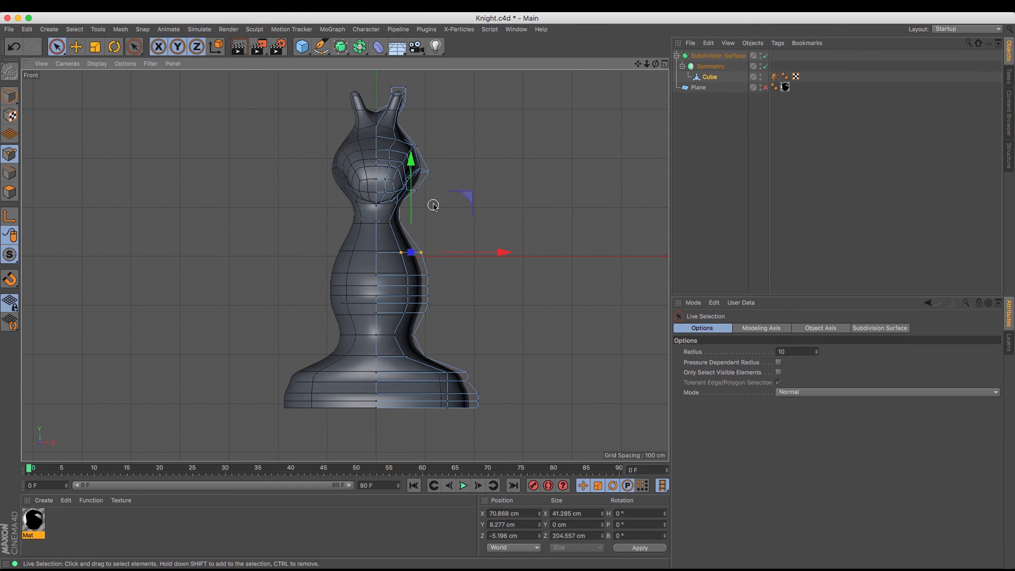
{"action": "left_click", "coordinate": [456, 184]}
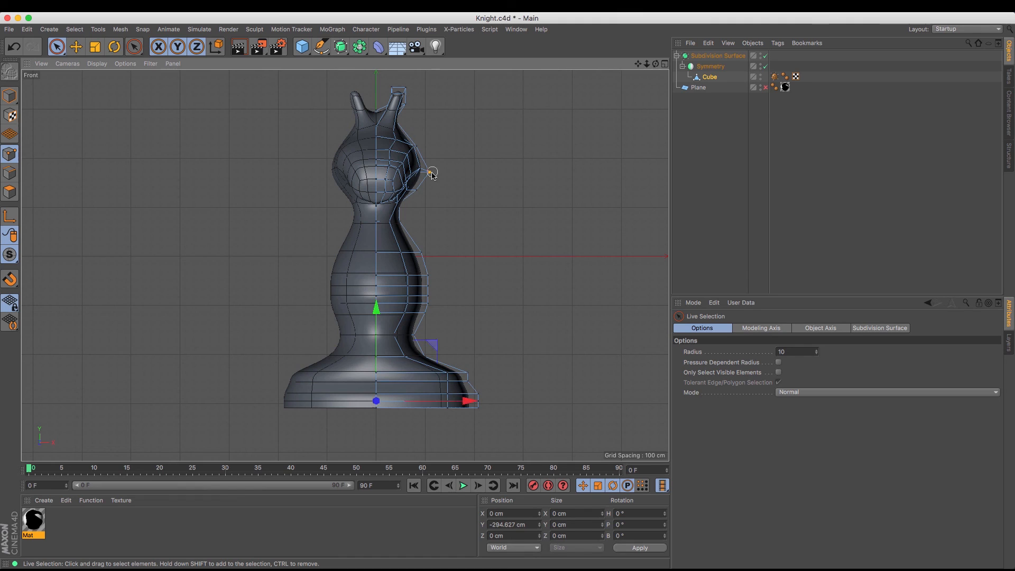
Move the outermost point on the side of the head inward to about X 88 cm
{"action": "left_click", "coordinate": [430, 172]}
{"action": "left_click_drag", "start_coordinate": [521, 176], "coordinate": [513, 176]}
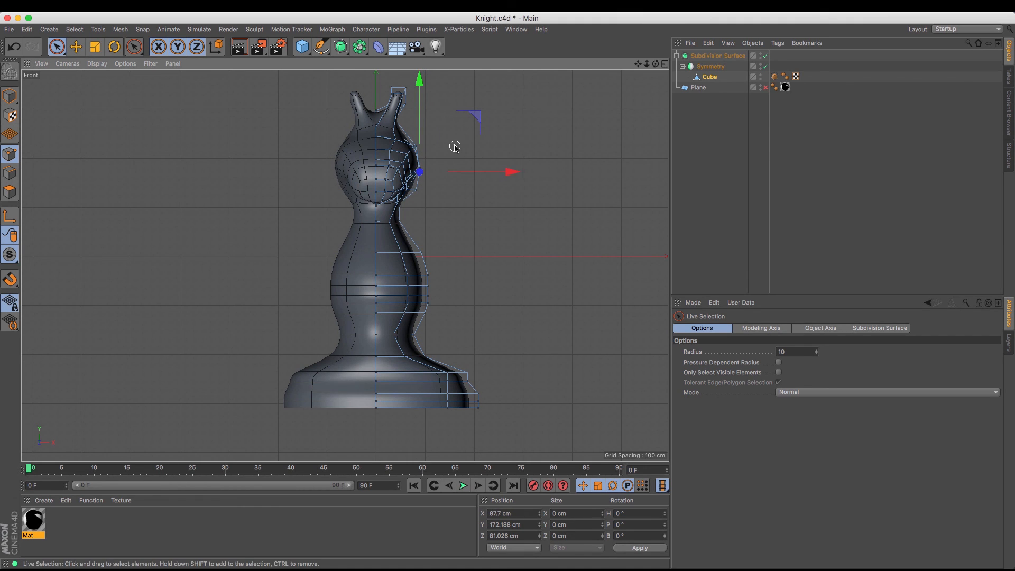
{"action": "left_click", "coordinate": [416, 120]}
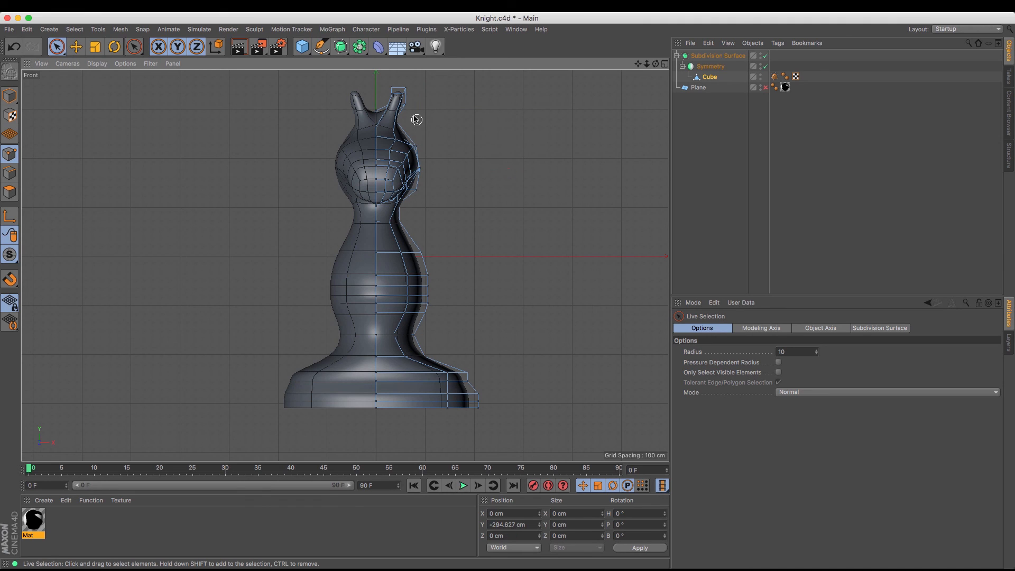
Move the inner points of the ear tip outward along X to narrow the tip
{"action": "left_click", "coordinate": [390, 86]}
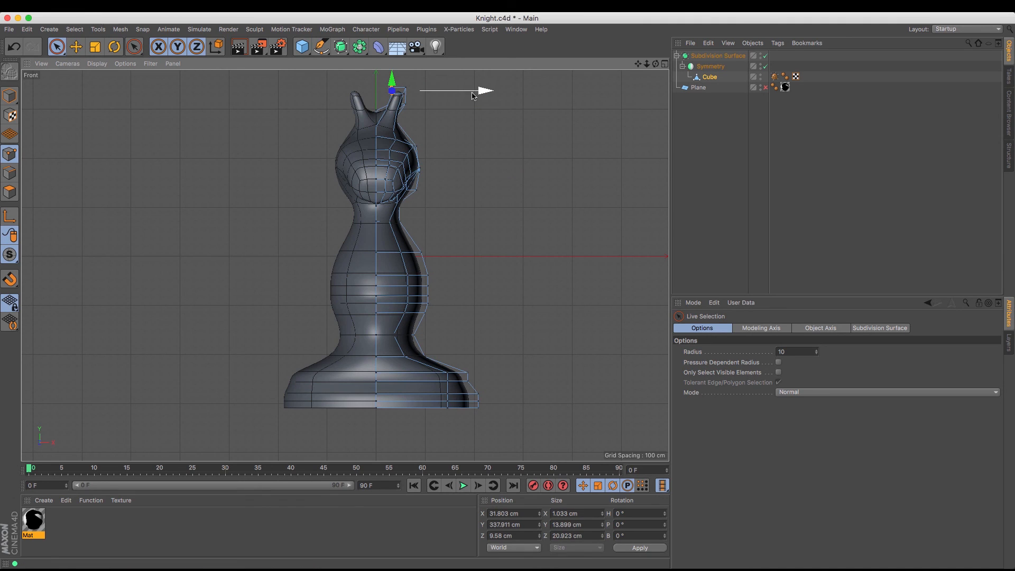
{"action": "left_click_drag", "start_coordinate": [483, 91], "coordinate": [477, 95]}
{"action": "left_click", "coordinate": [415, 111]}
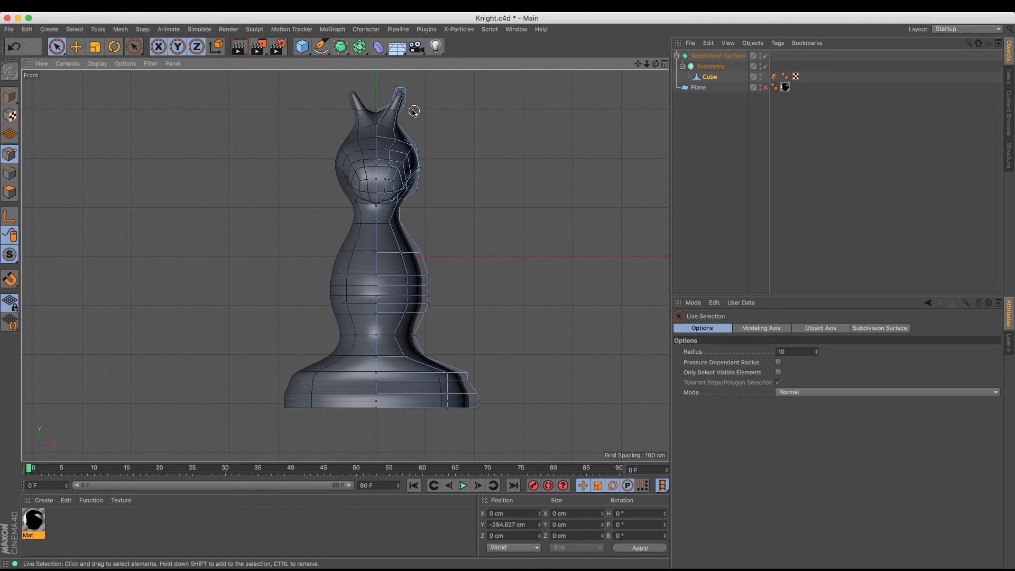
Move the outer point below the ear tip slightly inward along X
{"action": "left_click", "coordinate": [405, 106]}
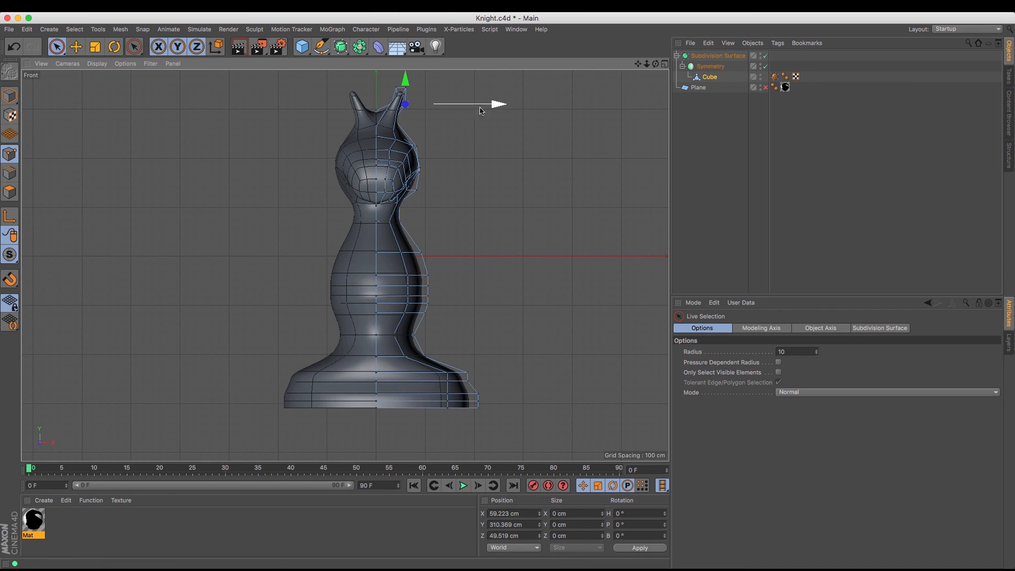
{"action": "left_click_drag", "start_coordinate": [486, 106], "coordinate": [483, 108]}
{"action": "left_click", "coordinate": [495, 208]}
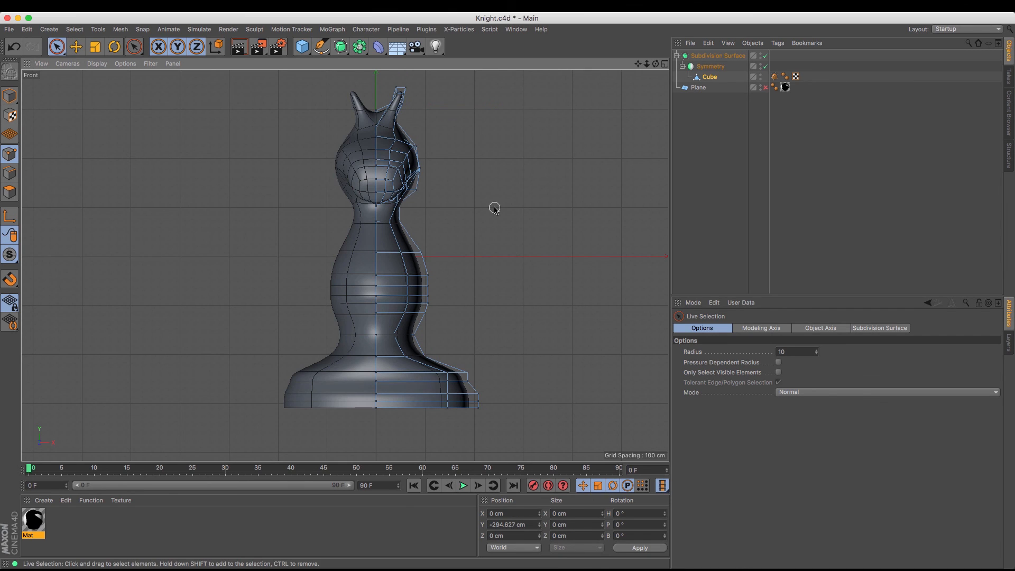
Move the row of points where the body meets the flared base inward to about X 62 cm and return to the Right view
{"action": "left_click", "coordinate": [411, 357]}
{"action": "left_click_drag", "start_coordinate": [503, 357], "coordinate": [496, 361]}
{"action": "key", "text": "F3"}
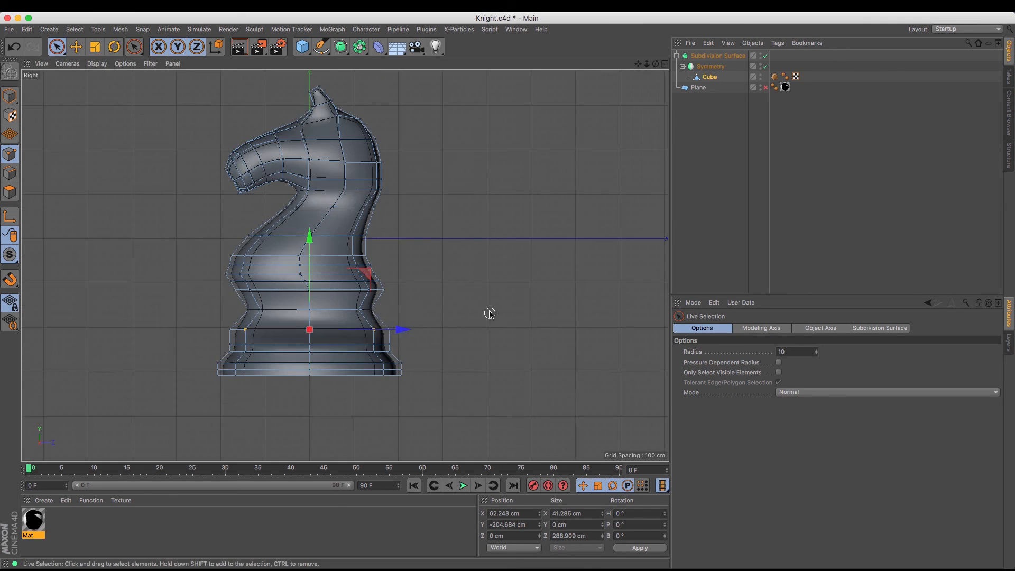
{"action": "left_click", "coordinate": [443, 287]}
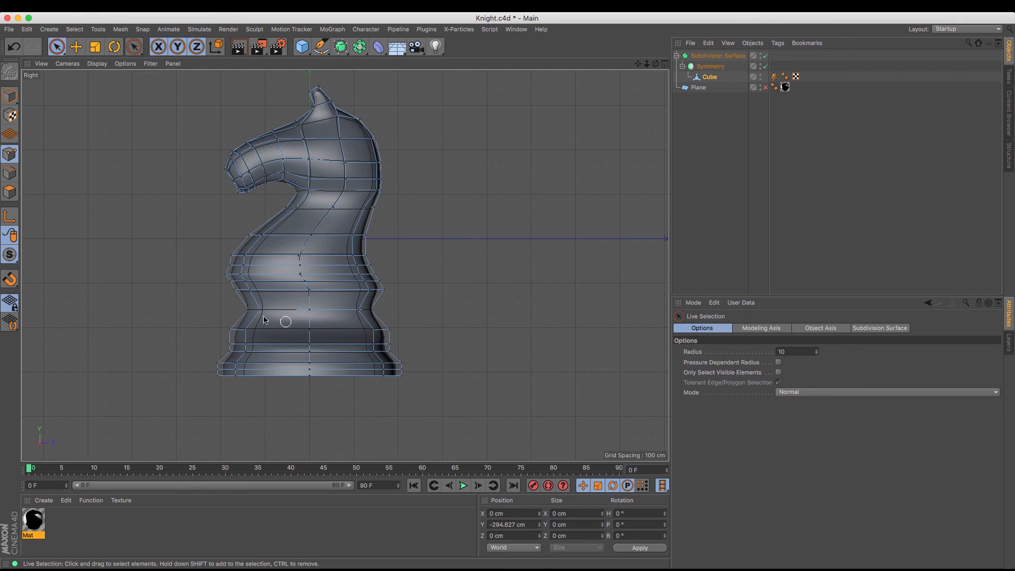
Move the front points of the narrow waist below the chest inward along Z to about -129 cm
{"action": "left_click", "coordinate": [233, 295]}
{"action": "left_click_drag", "start_coordinate": [334, 290], "coordinate": [345, 290]}
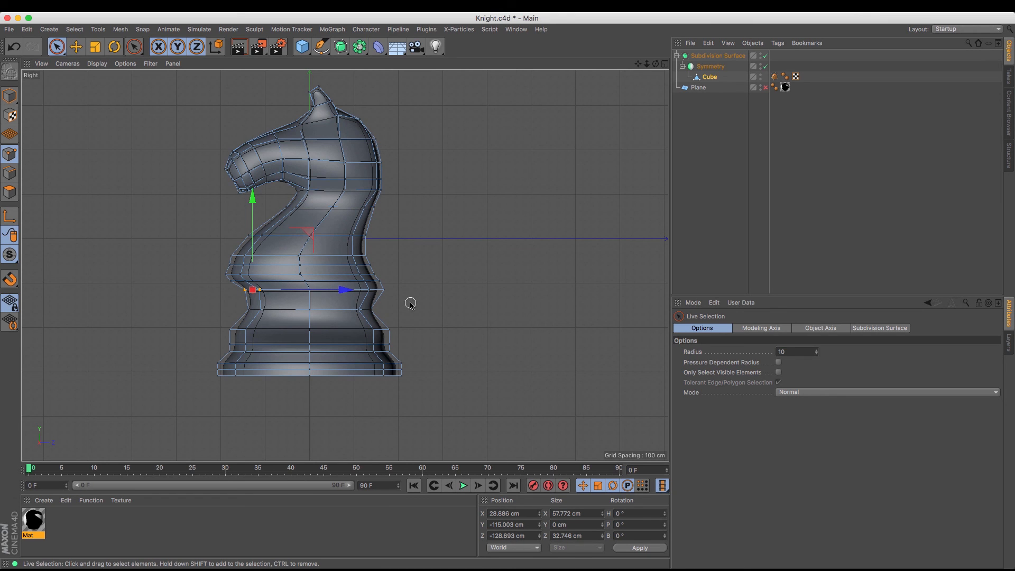
Show the knight in the Perspective view with plain Gouraud Shading, in Model mode with nothing selected, and inspect its shape
{"action": "key", "text": "F1"}
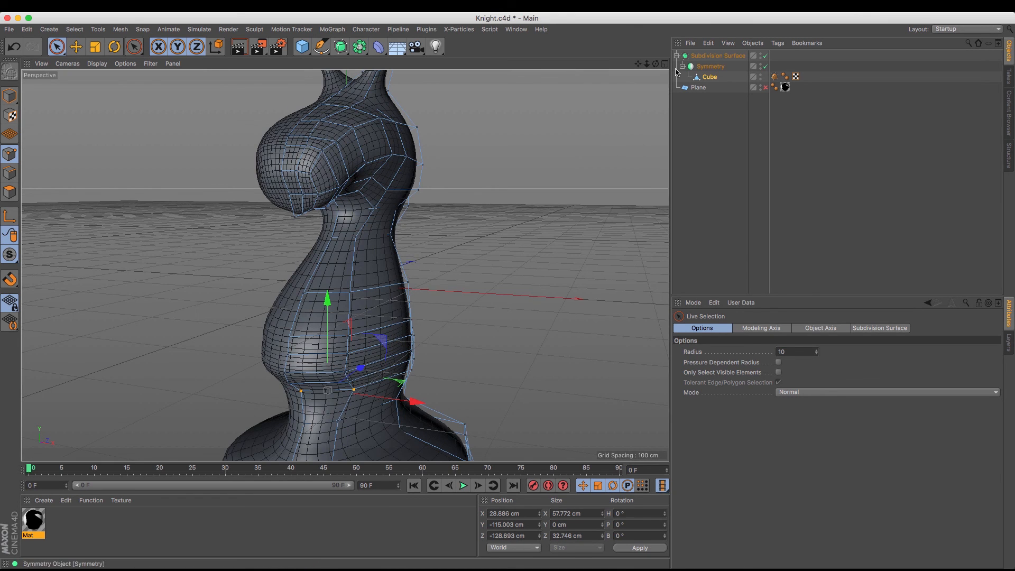
{"action": "left_click_drag", "start_coordinate": [648, 64], "coordinate": [608, 65]}
{"action": "scroll", "coordinate": [345, 266], "scroll_direction": "down", "scroll_amount": 2}
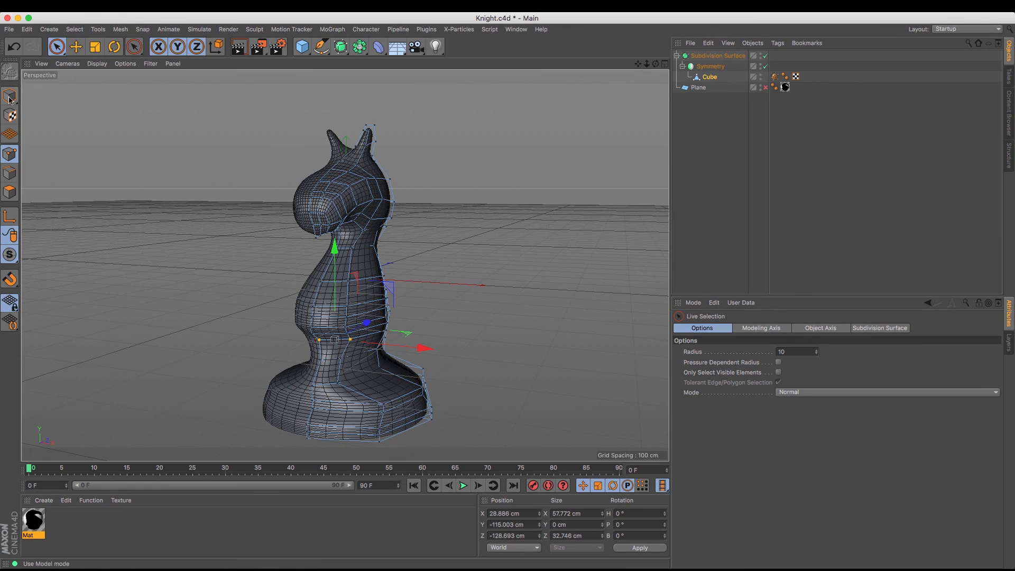
{"action": "left_click", "coordinate": [68, 64]}
{"action": "mouse_move", "coordinate": [97, 64]}
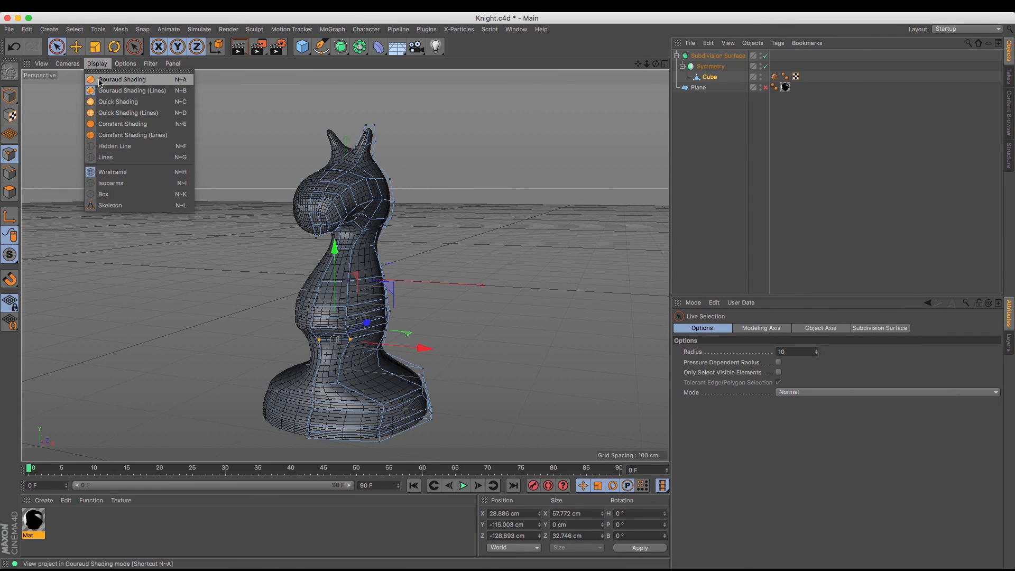
{"action": "left_click", "coordinate": [98, 81]}
{"action": "left_click", "coordinate": [14, 97]}
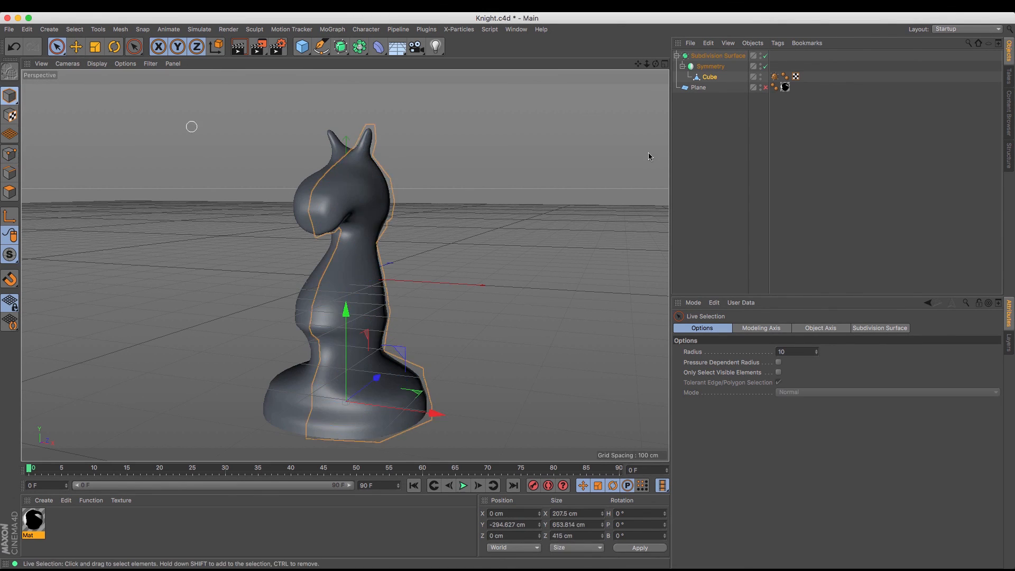
{"action": "left_click", "coordinate": [709, 133]}
{"action": "left_click_drag", "start_coordinate": [656, 65], "coordinate": [581, 89]}
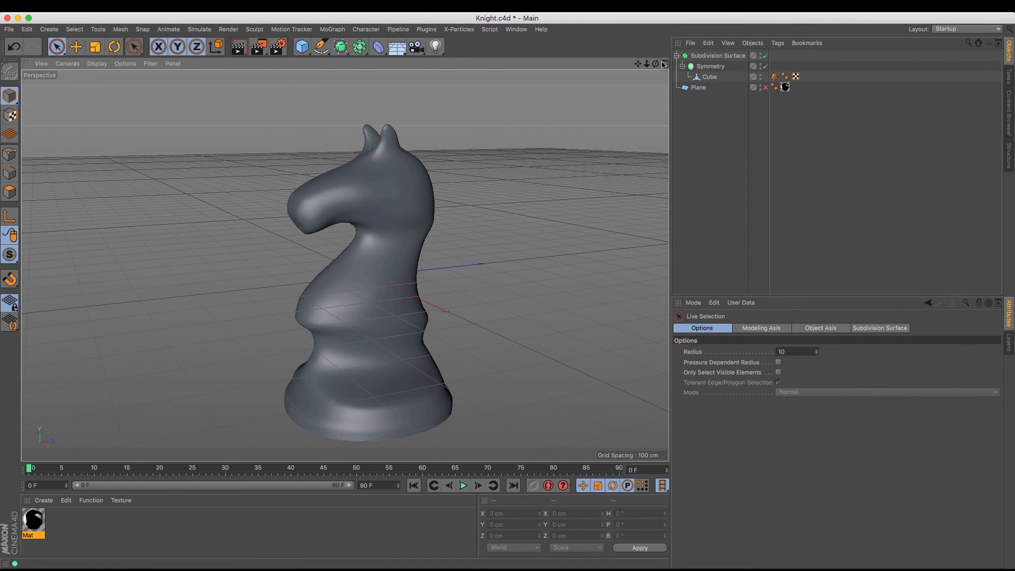